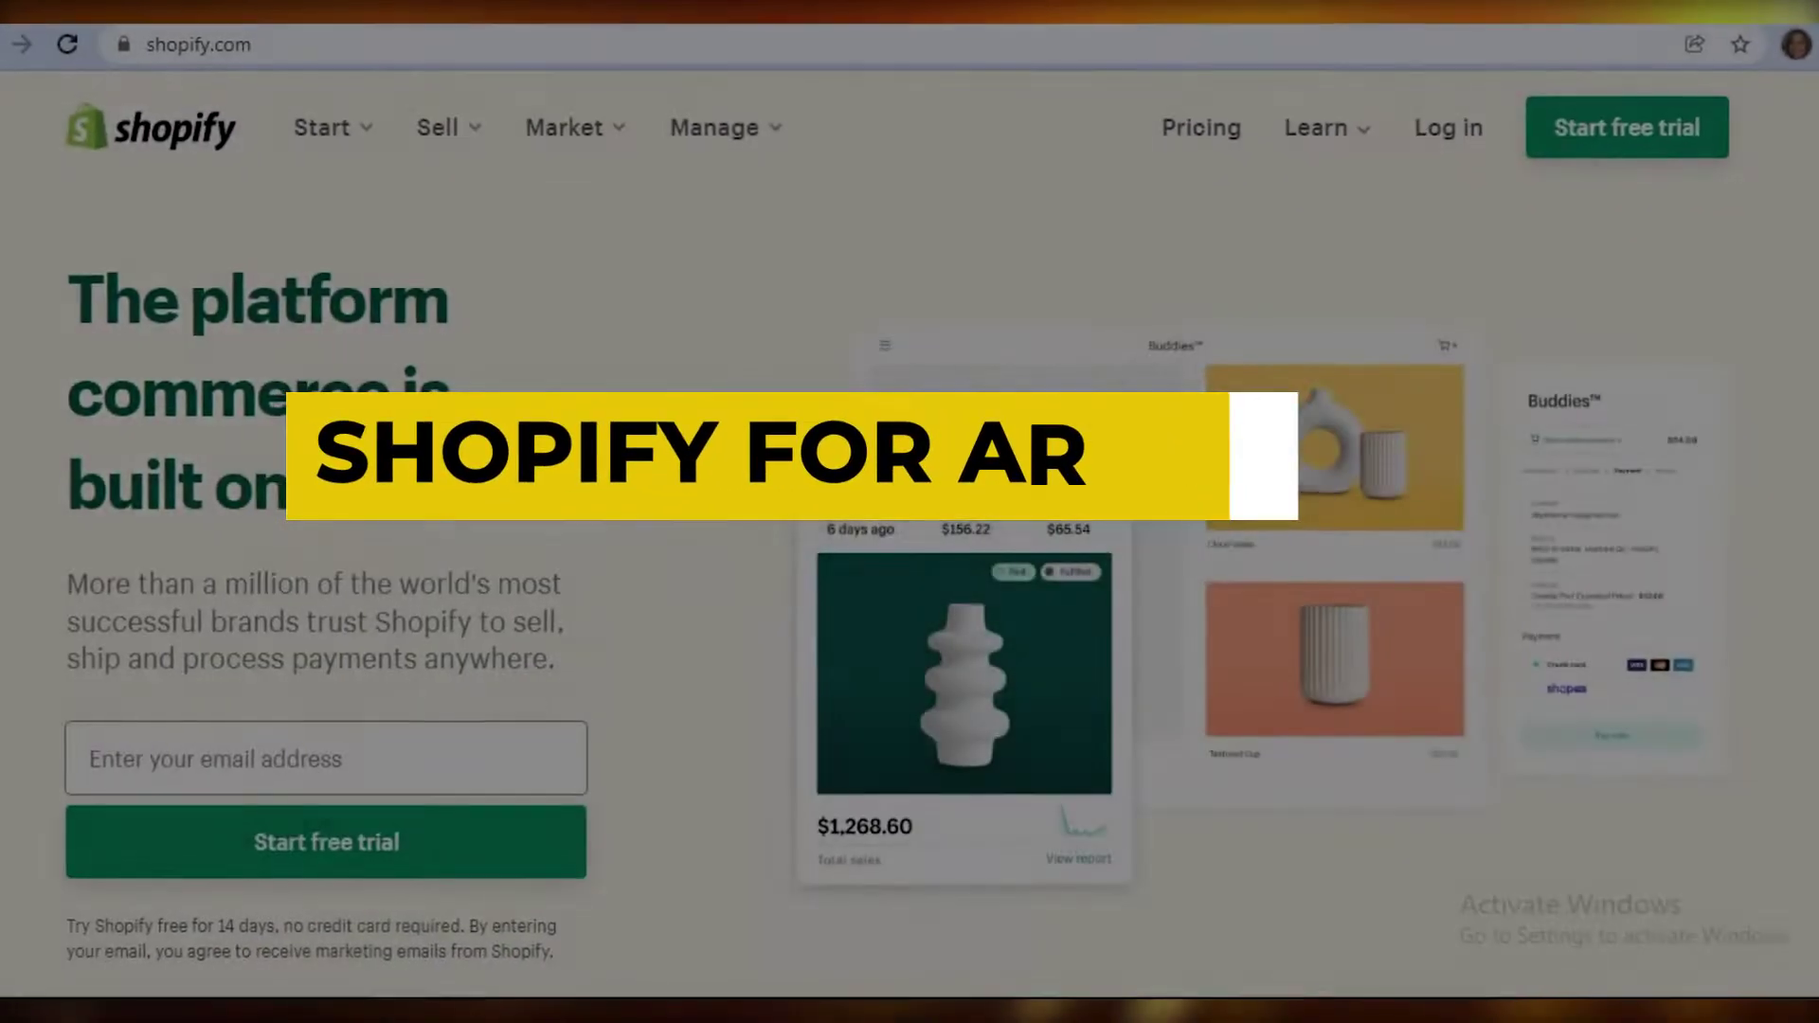
# Step: Look over the Shopify home page and open the free 14-day trial sign-up form at the store name entry
pyautogui.scroll(-5, 1154, 536)
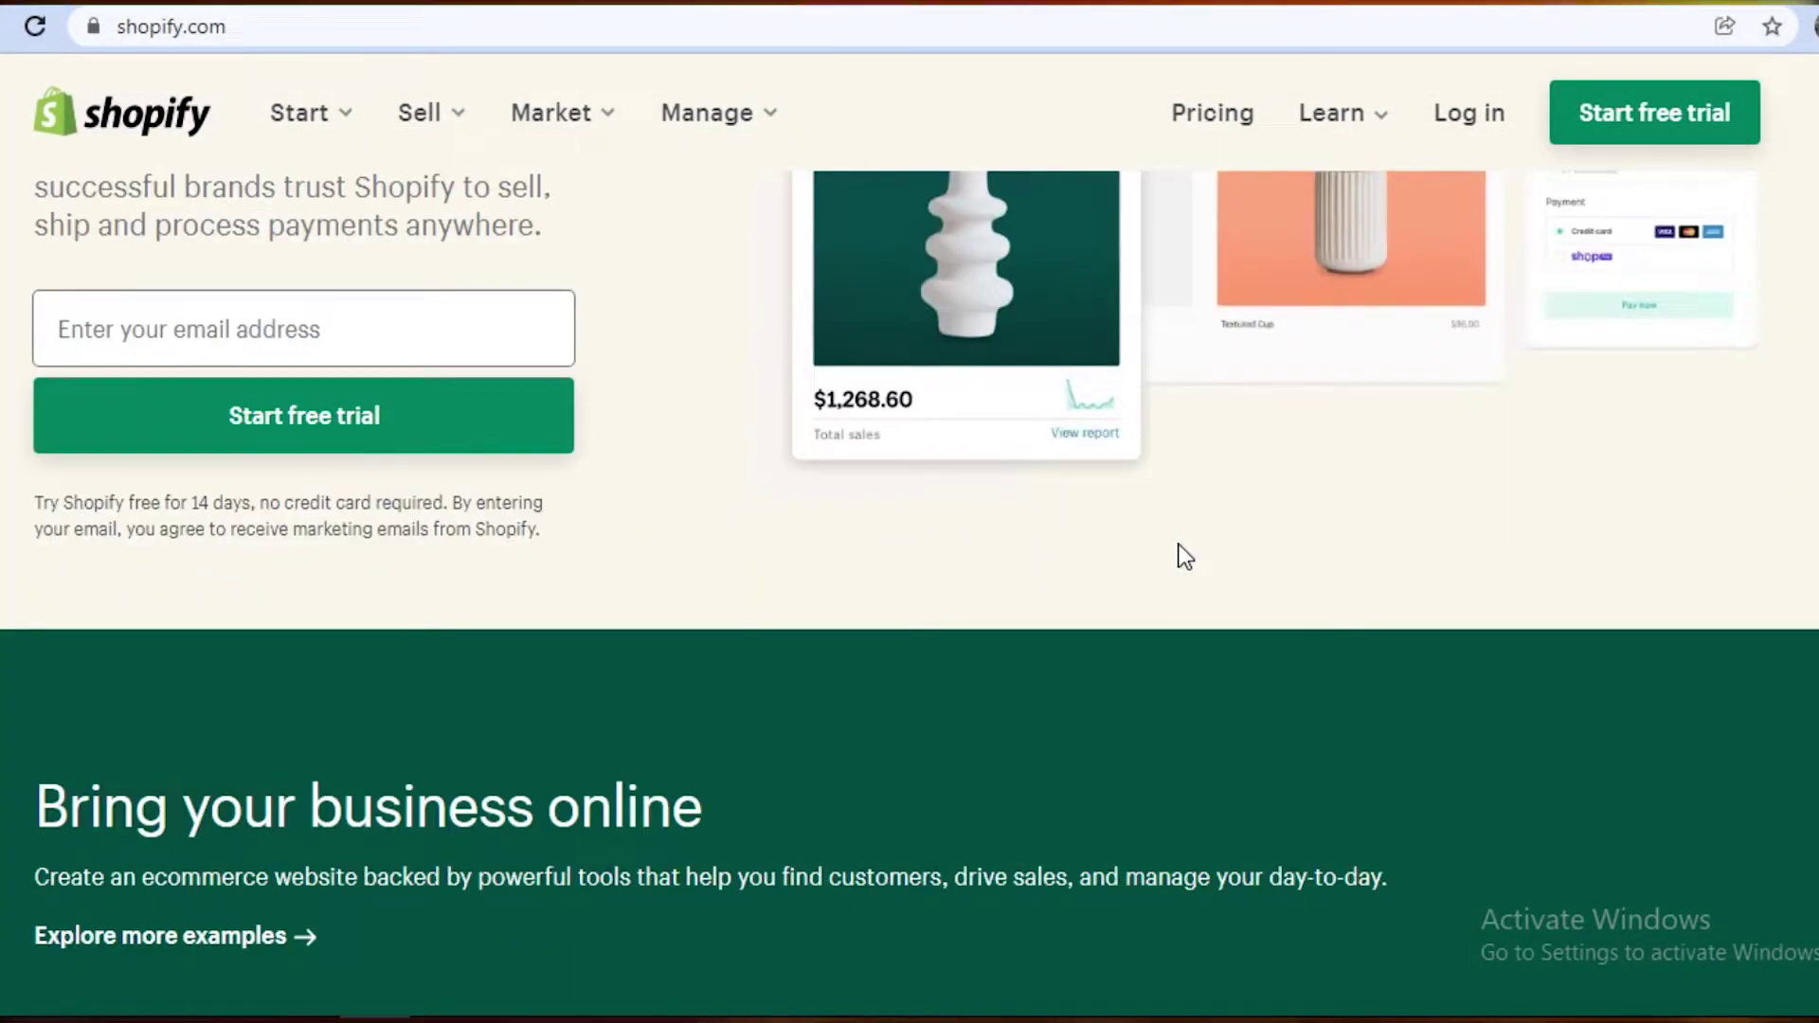
pyautogui.scroll(-6, 1178, 542)
pyautogui.scroll(-7, 1182, 555)
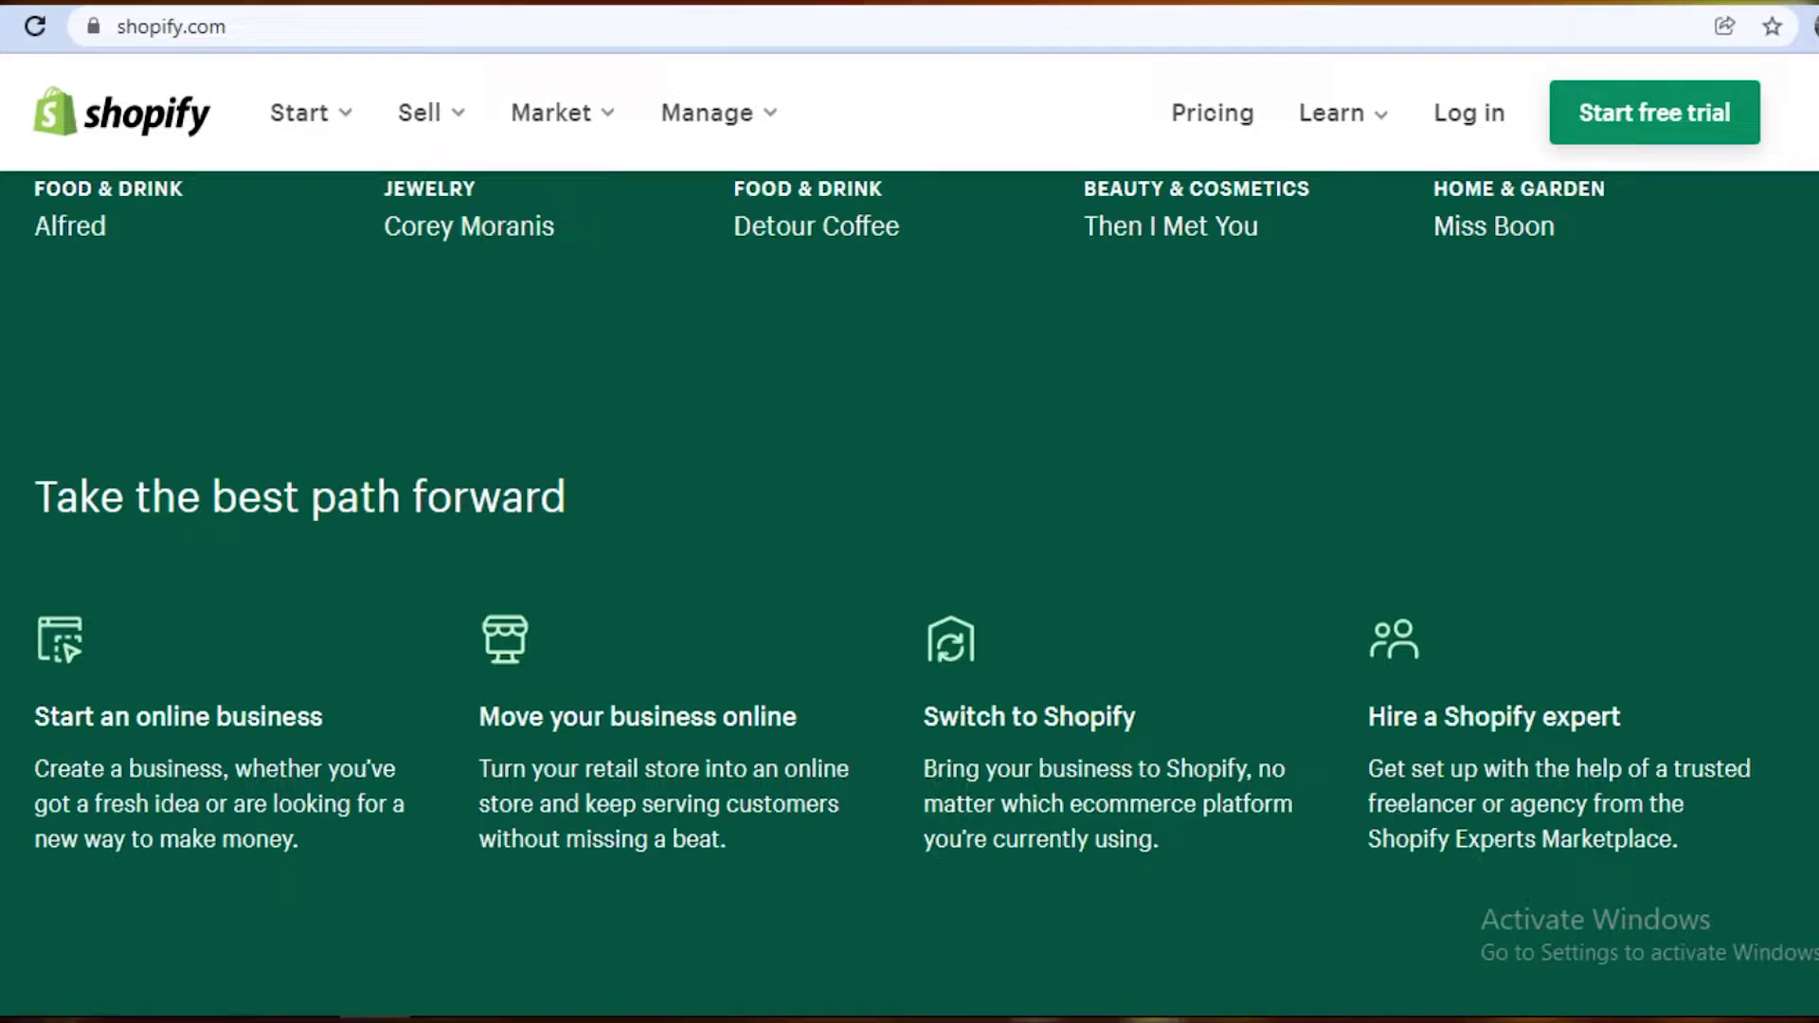
pyautogui.scroll(3, 1521, 191)
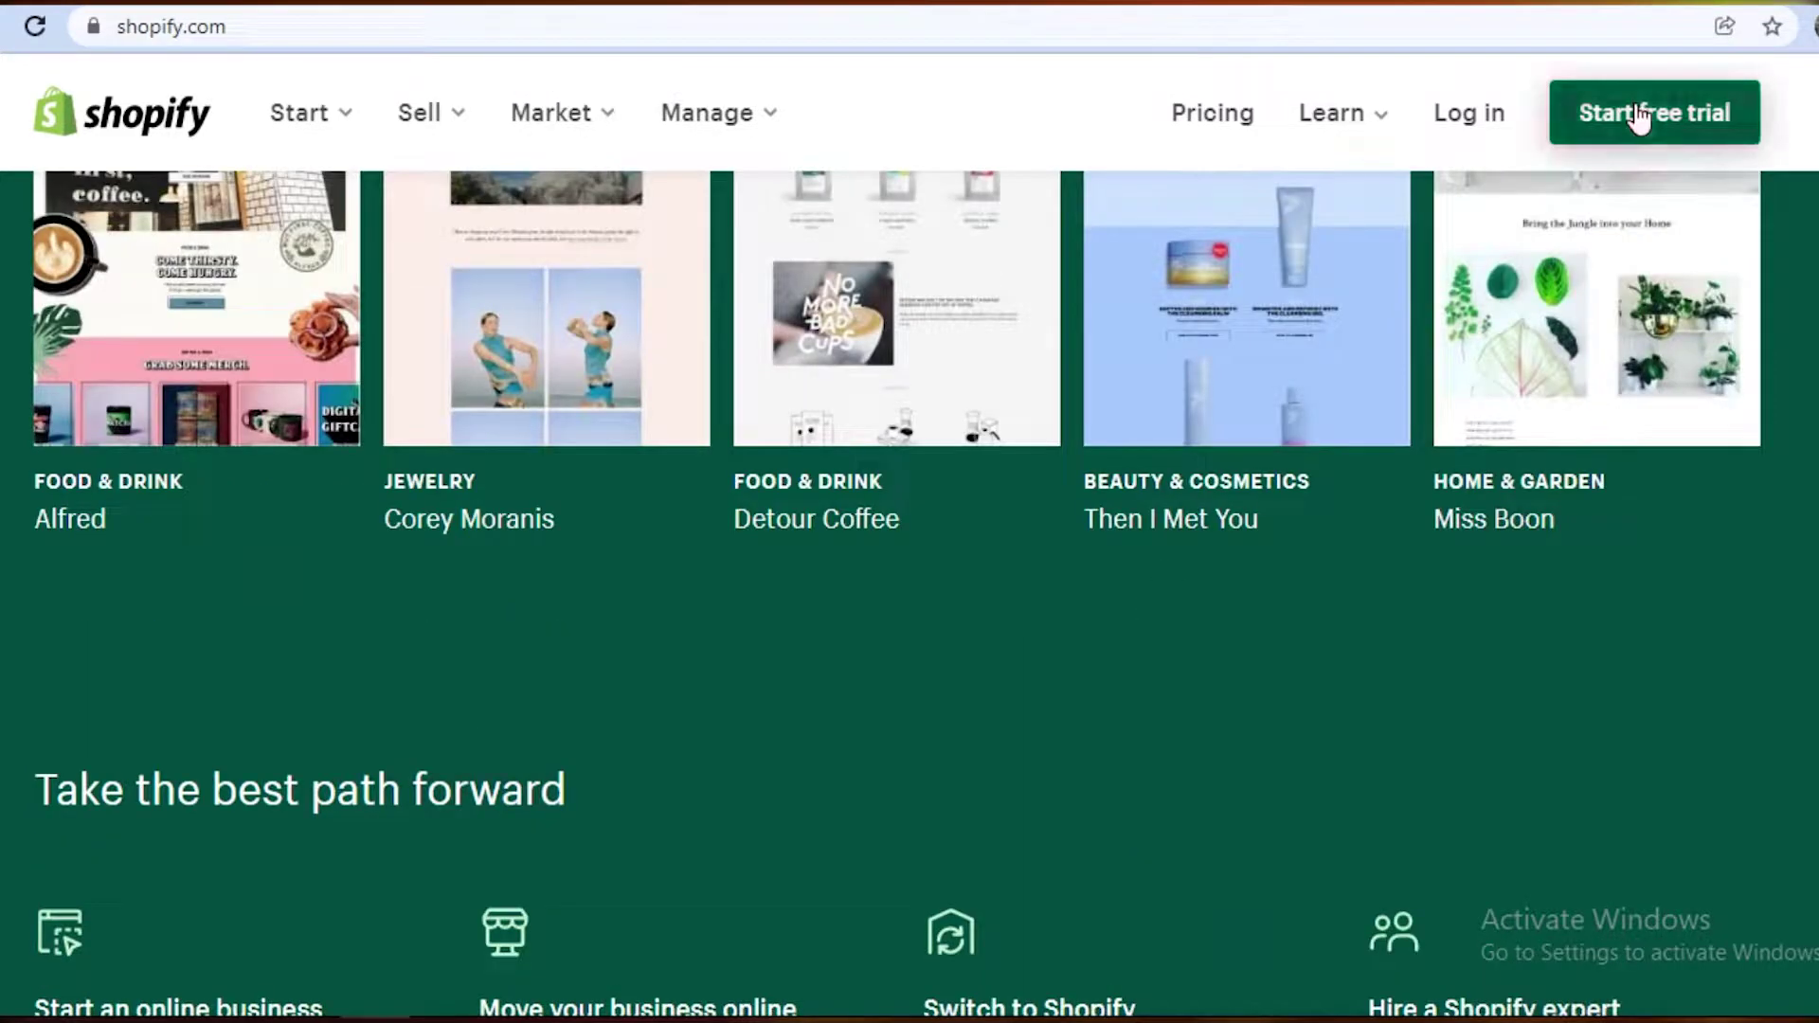
pyautogui.click(1633, 106)
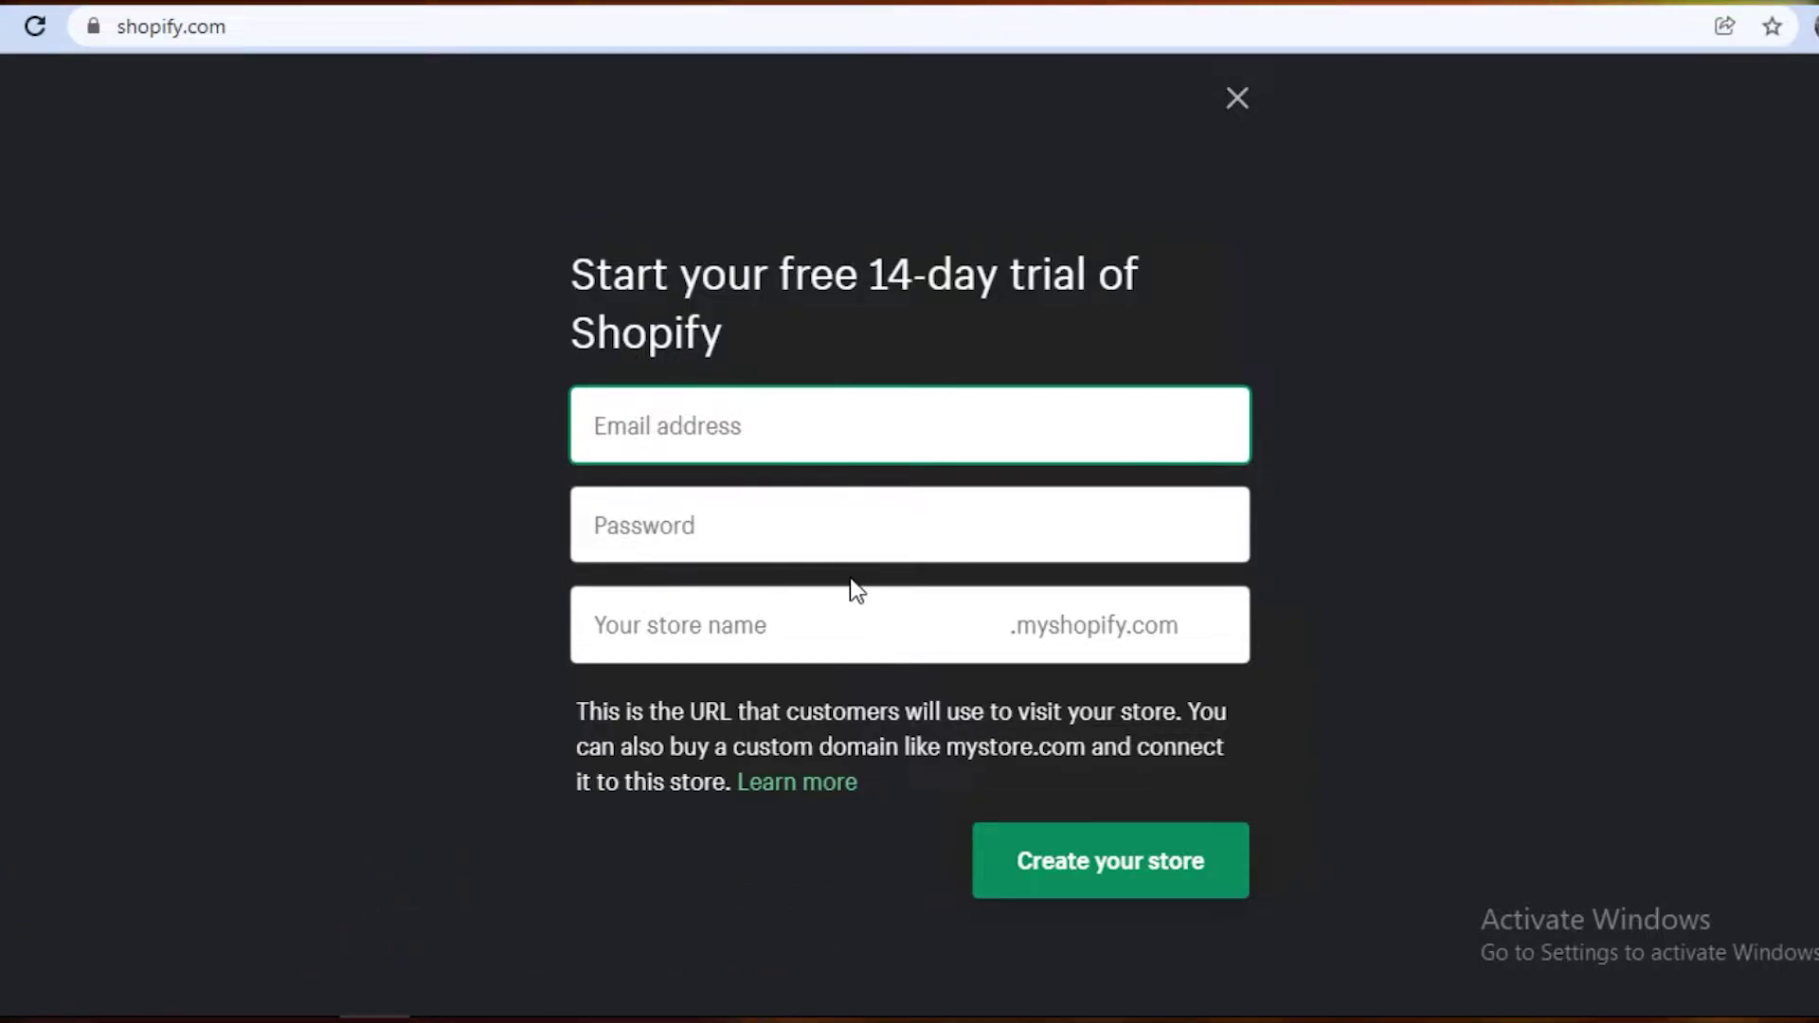
pyautogui.click(675, 624)
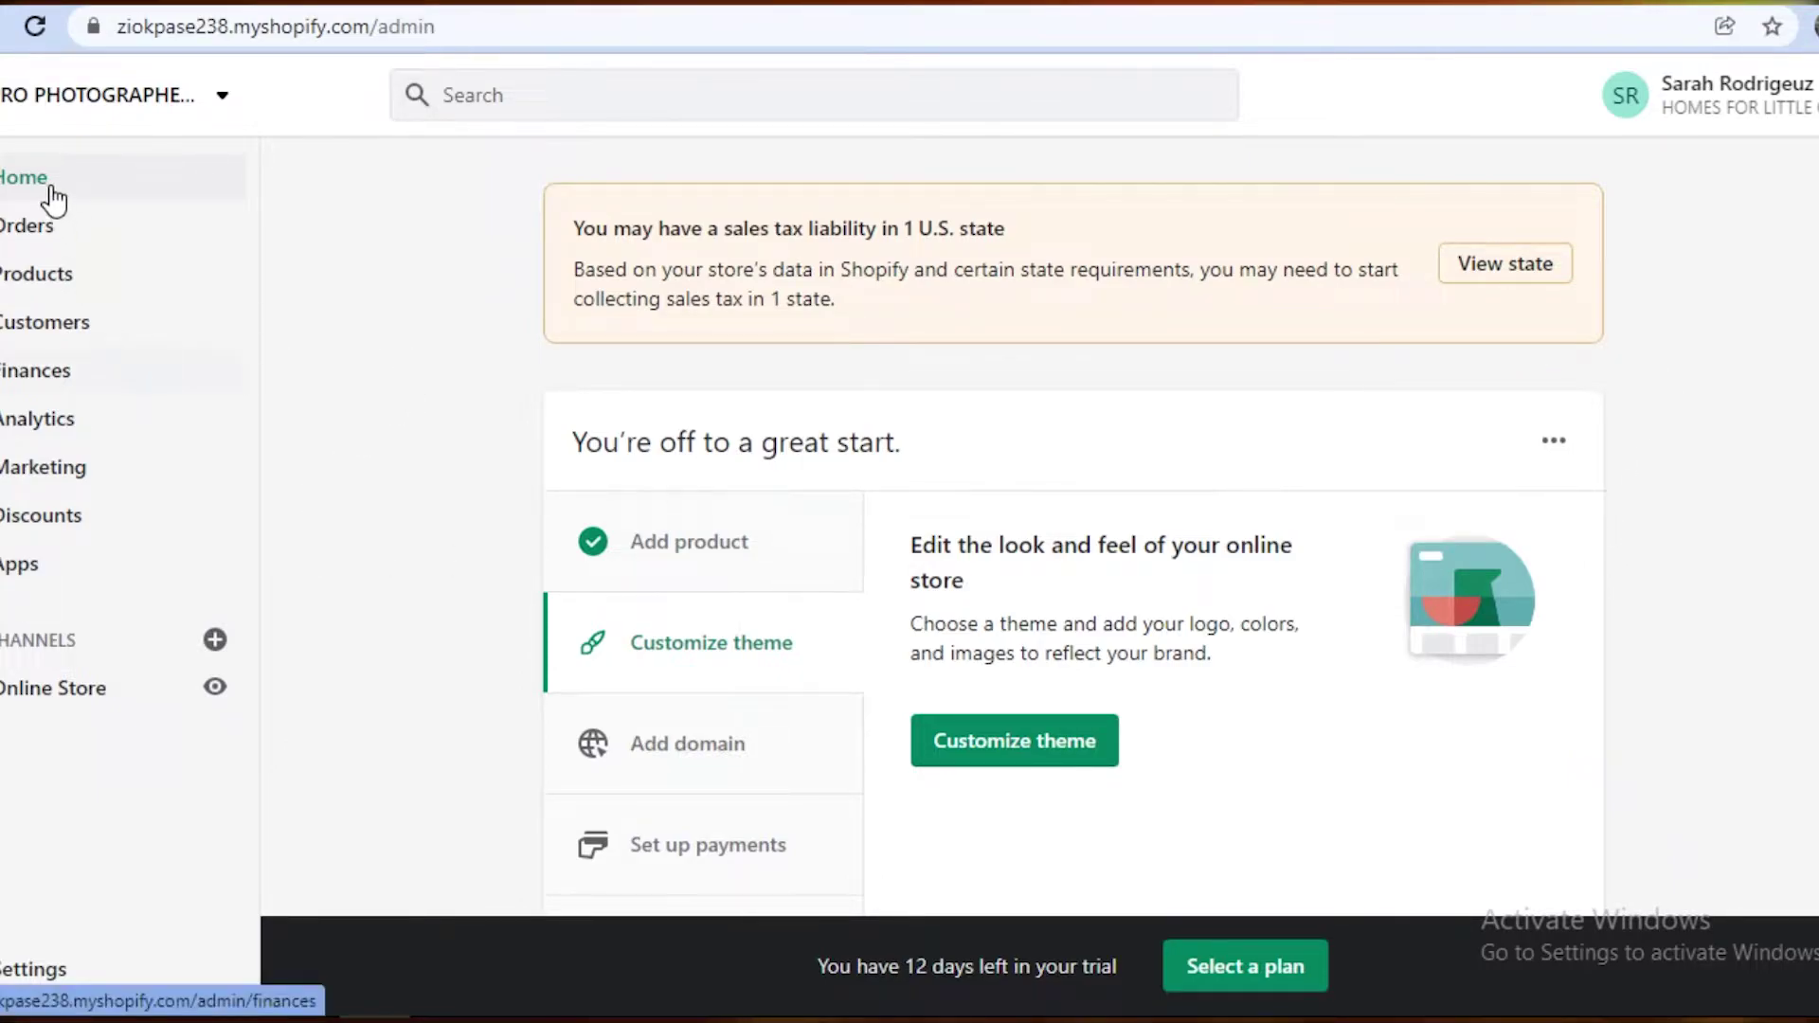
pyautogui.click(1666, 119)
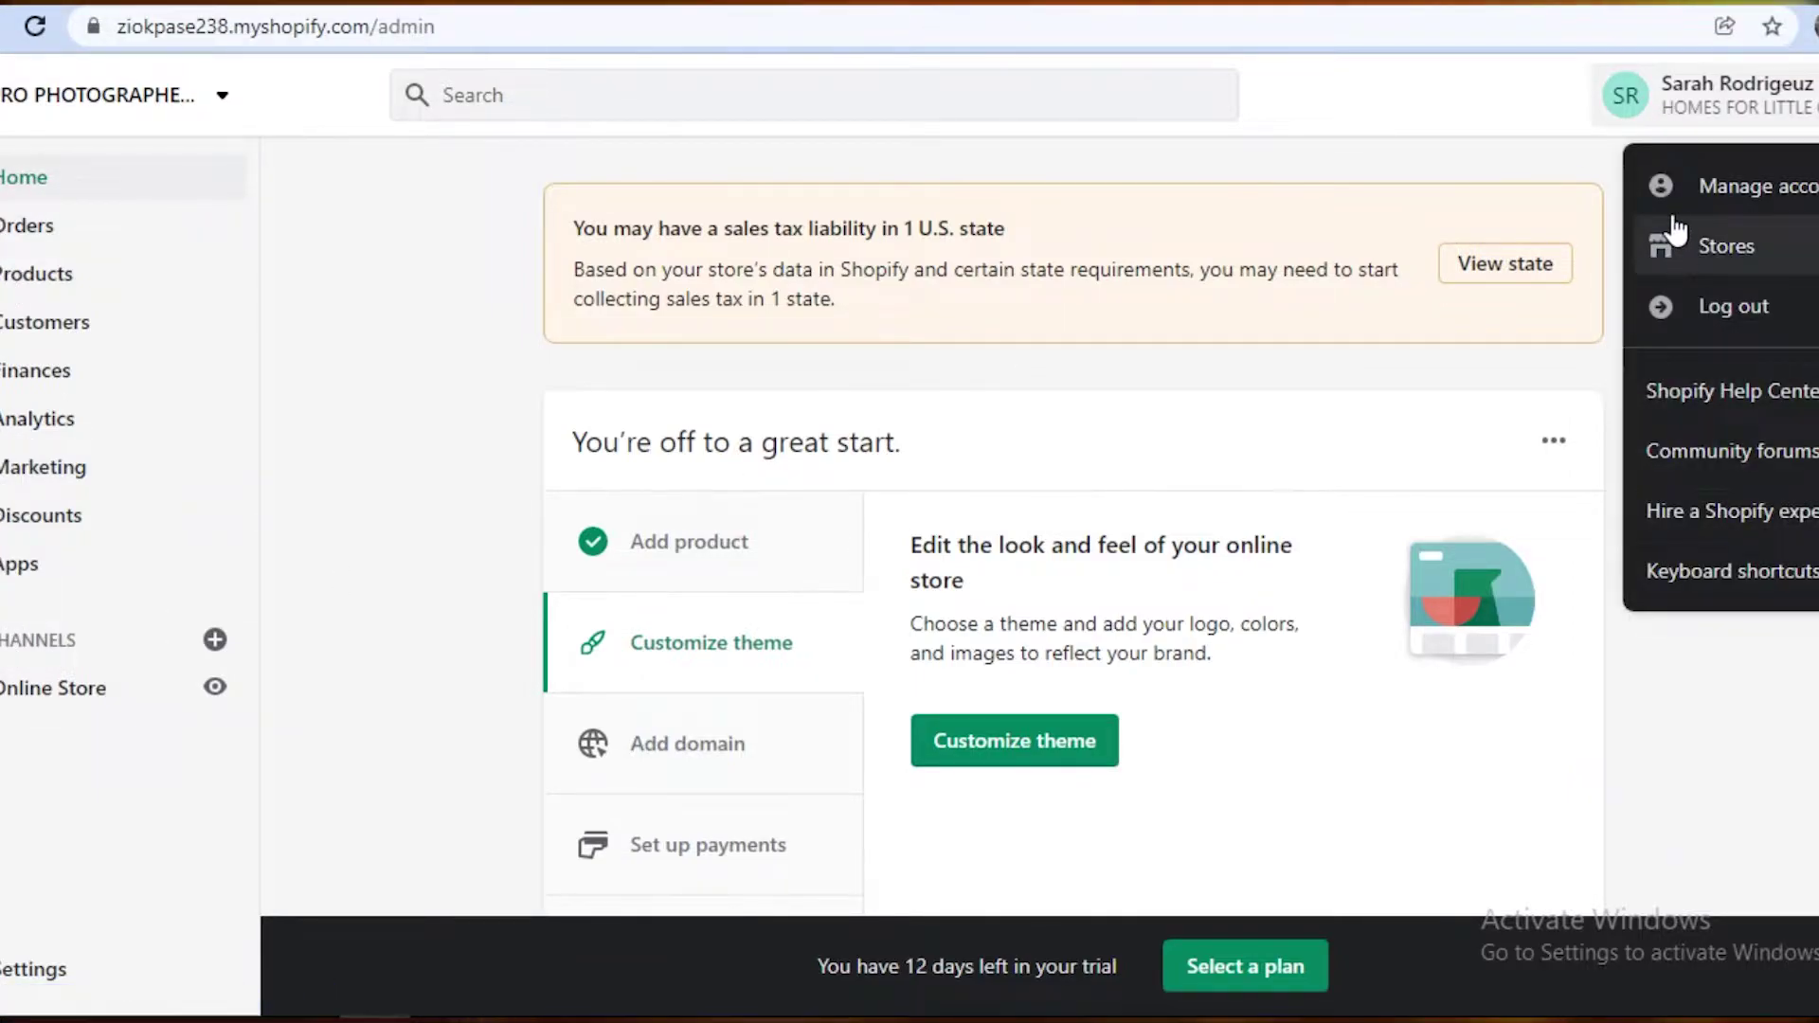
pyautogui.click(1670, 87)
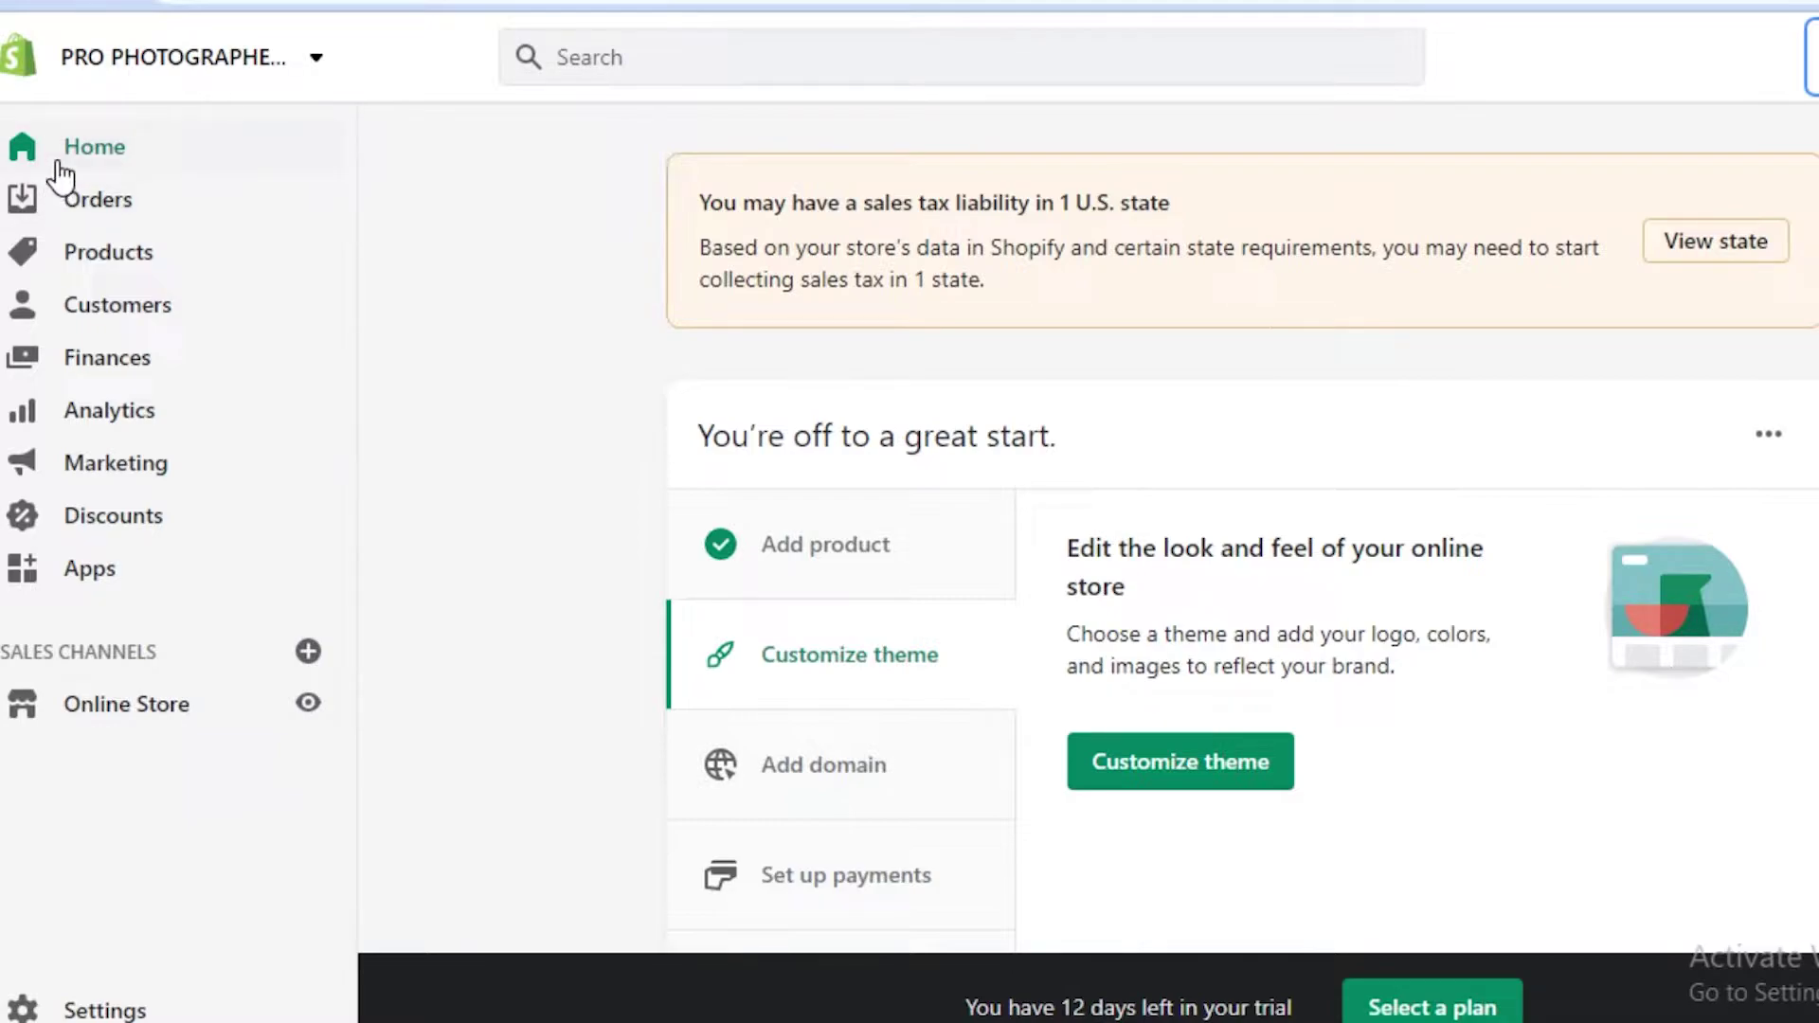
# Step: Start adding a new product to the store and title it "CAT FRAME"
pyautogui.click(27, 275)
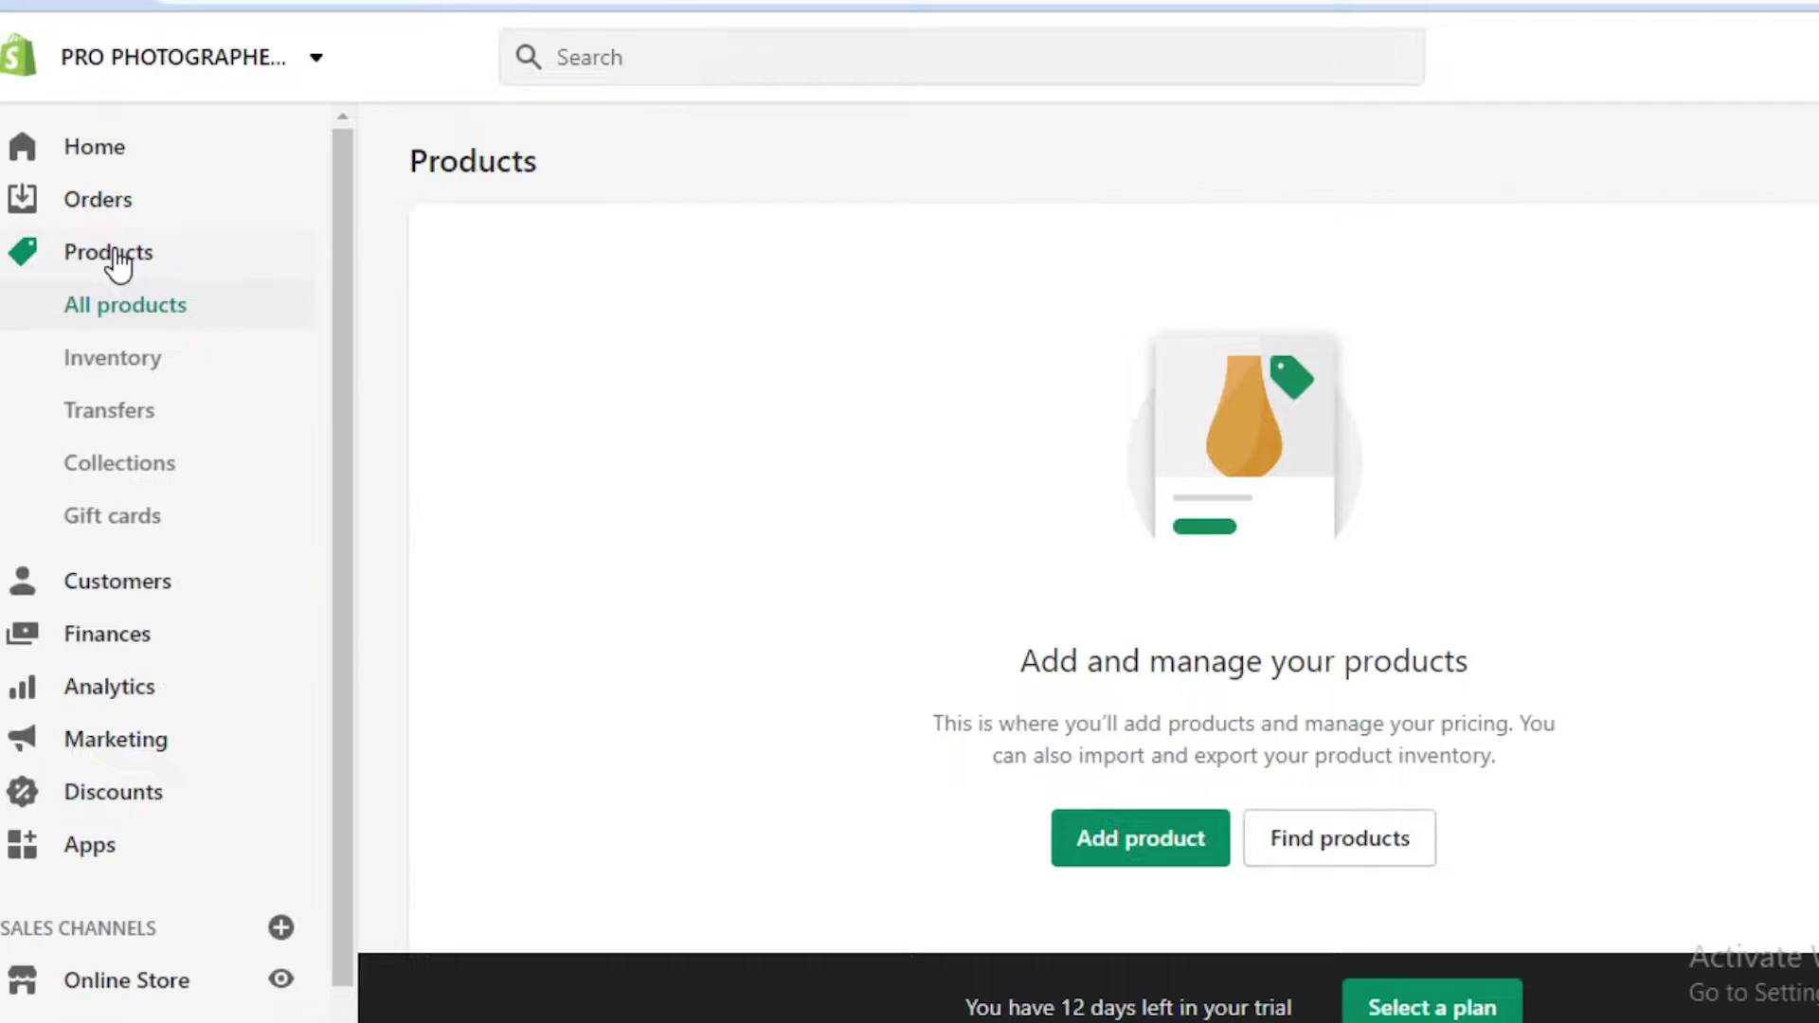
pyautogui.click(1127, 866)
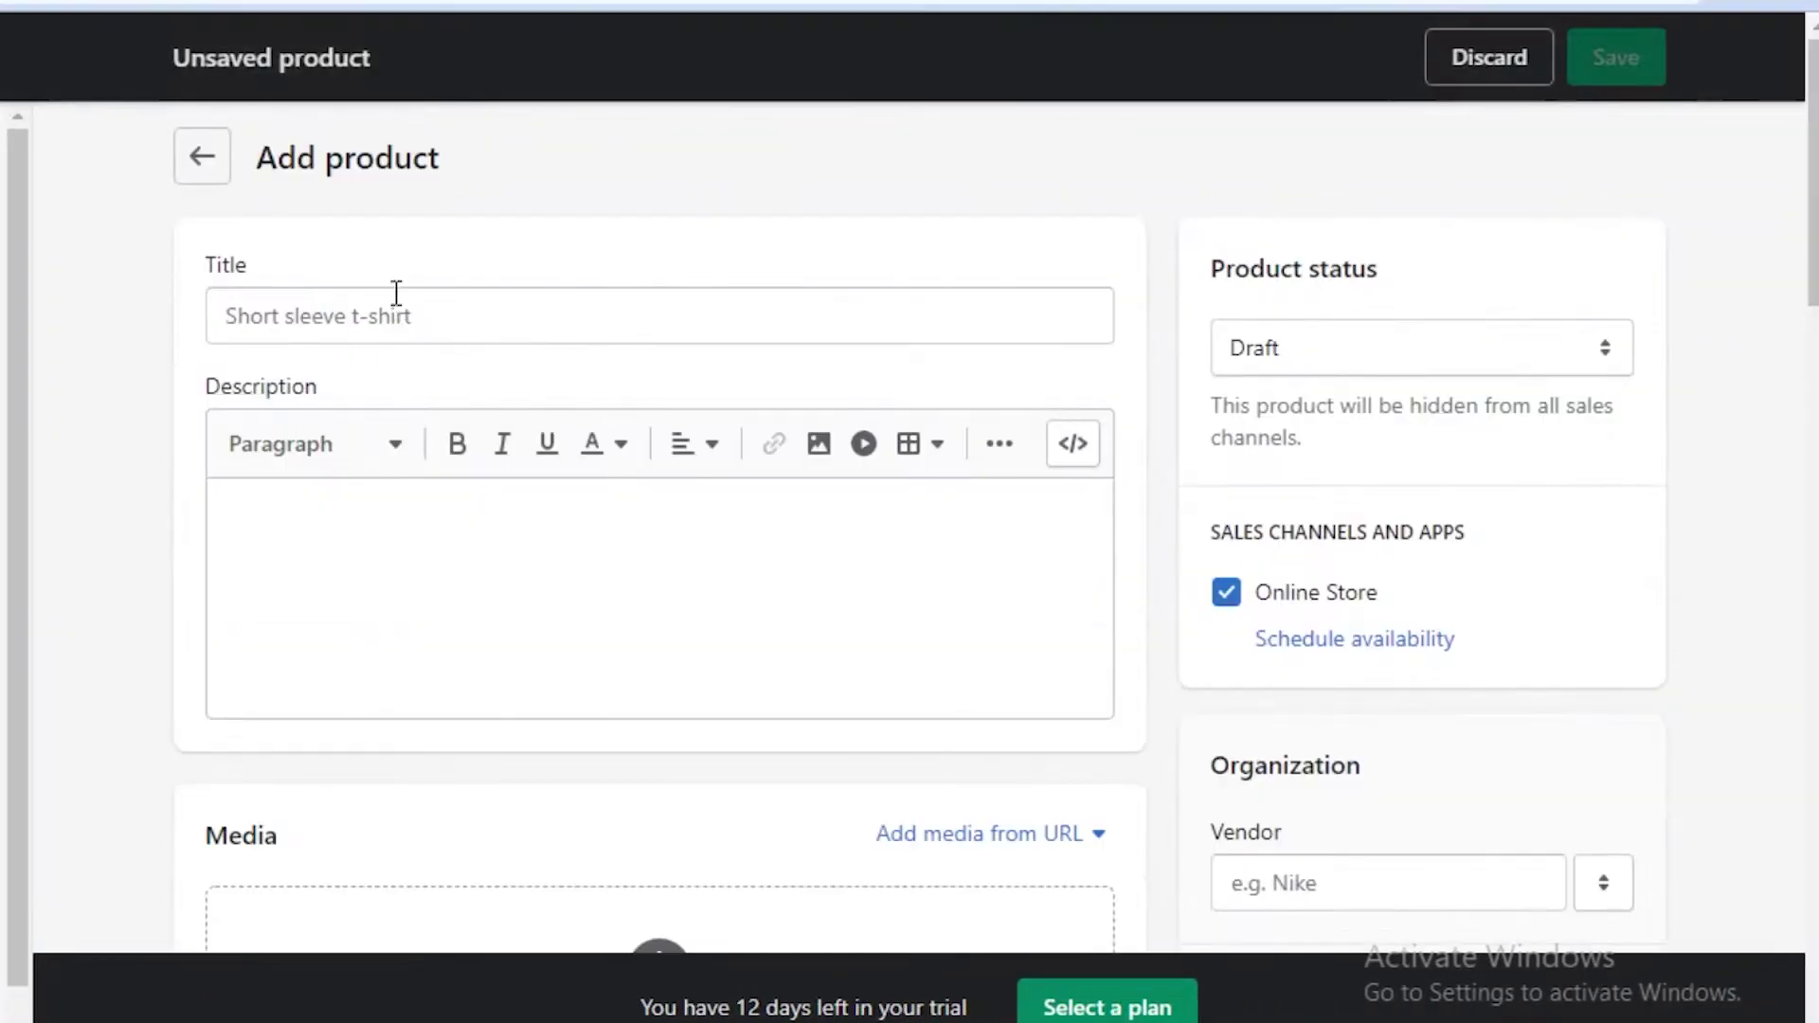
pyautogui.click(406, 303)
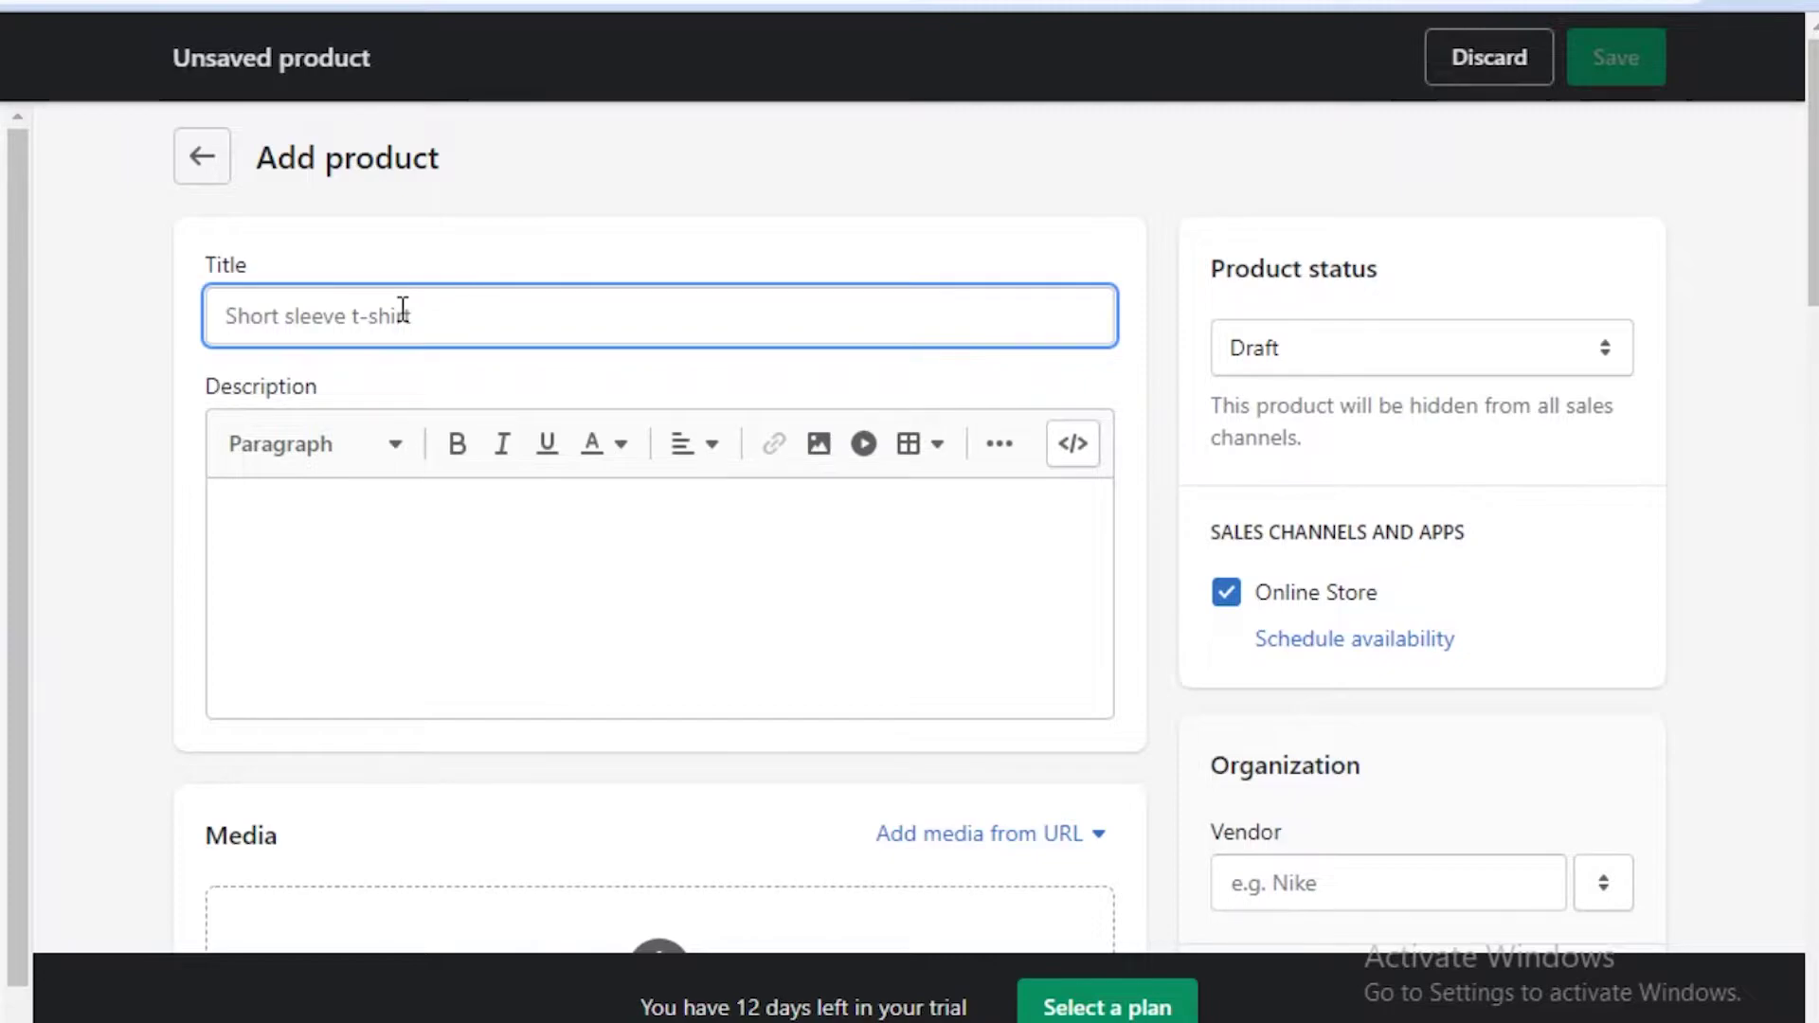
pyautogui.write('cAT FRAME')
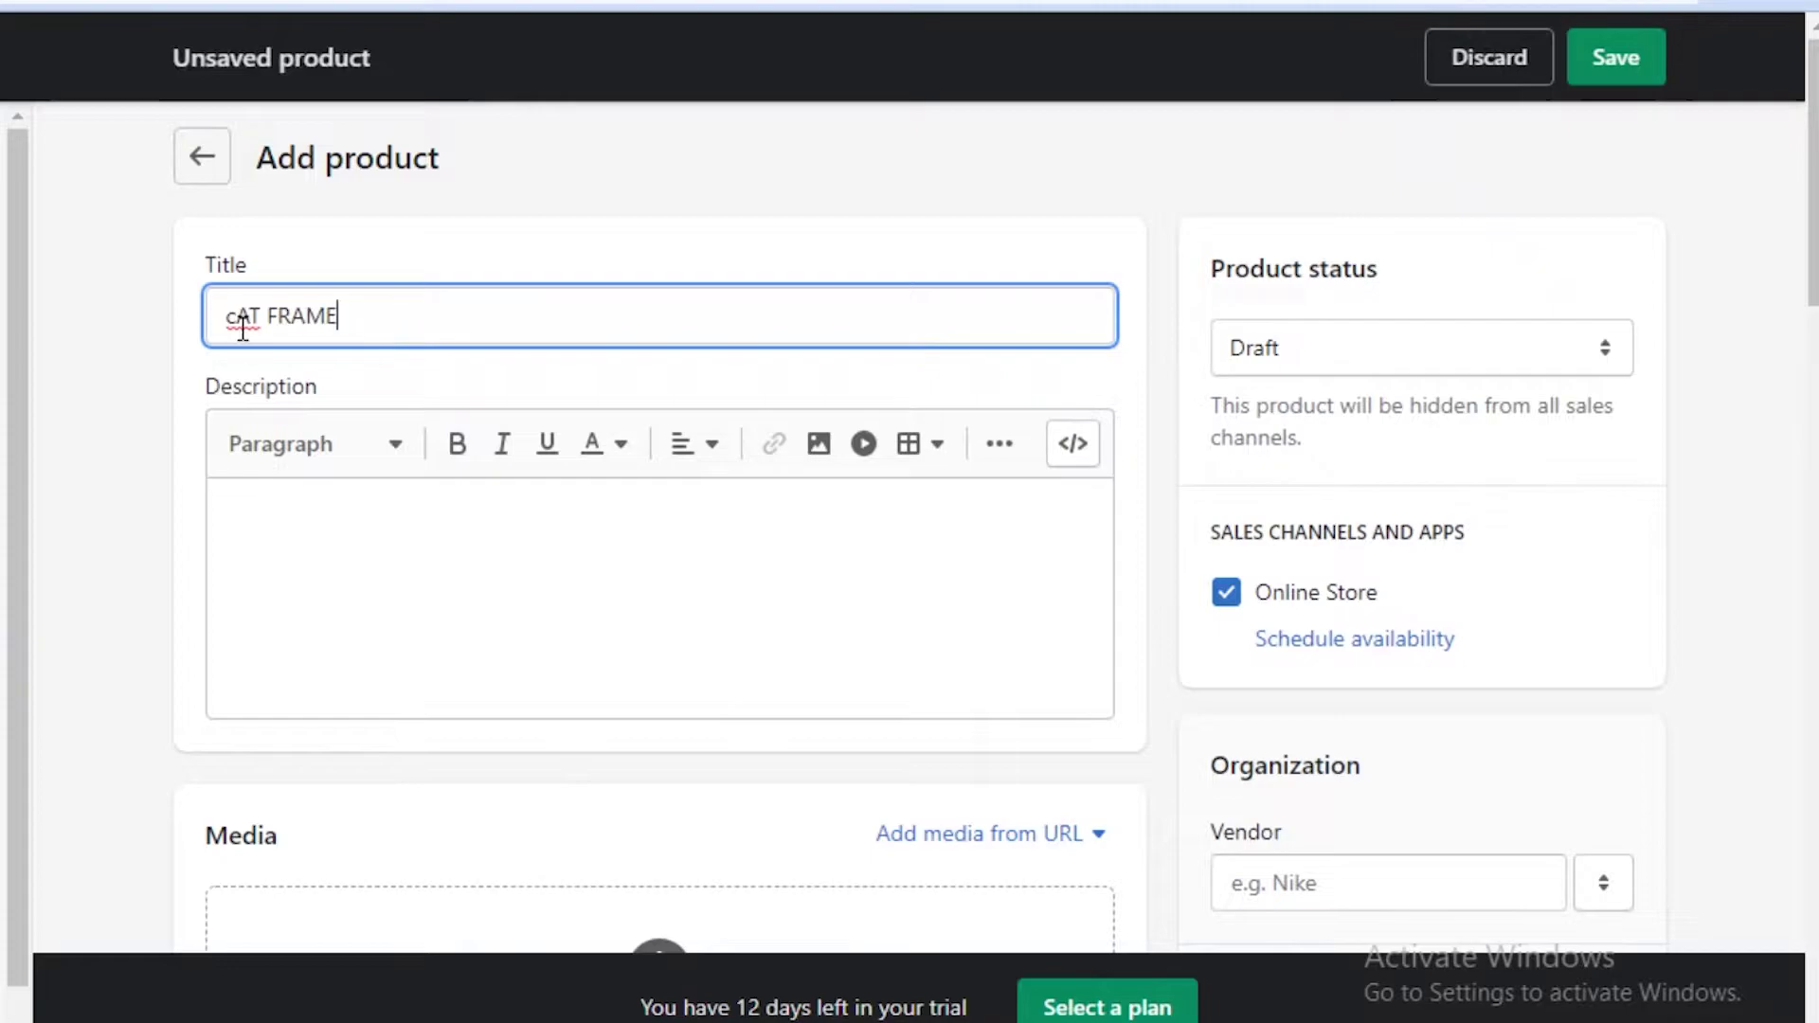
pyautogui.moveTo(248, 316); pyautogui.dragTo(236, 317)
pyautogui.press('BackSpace')
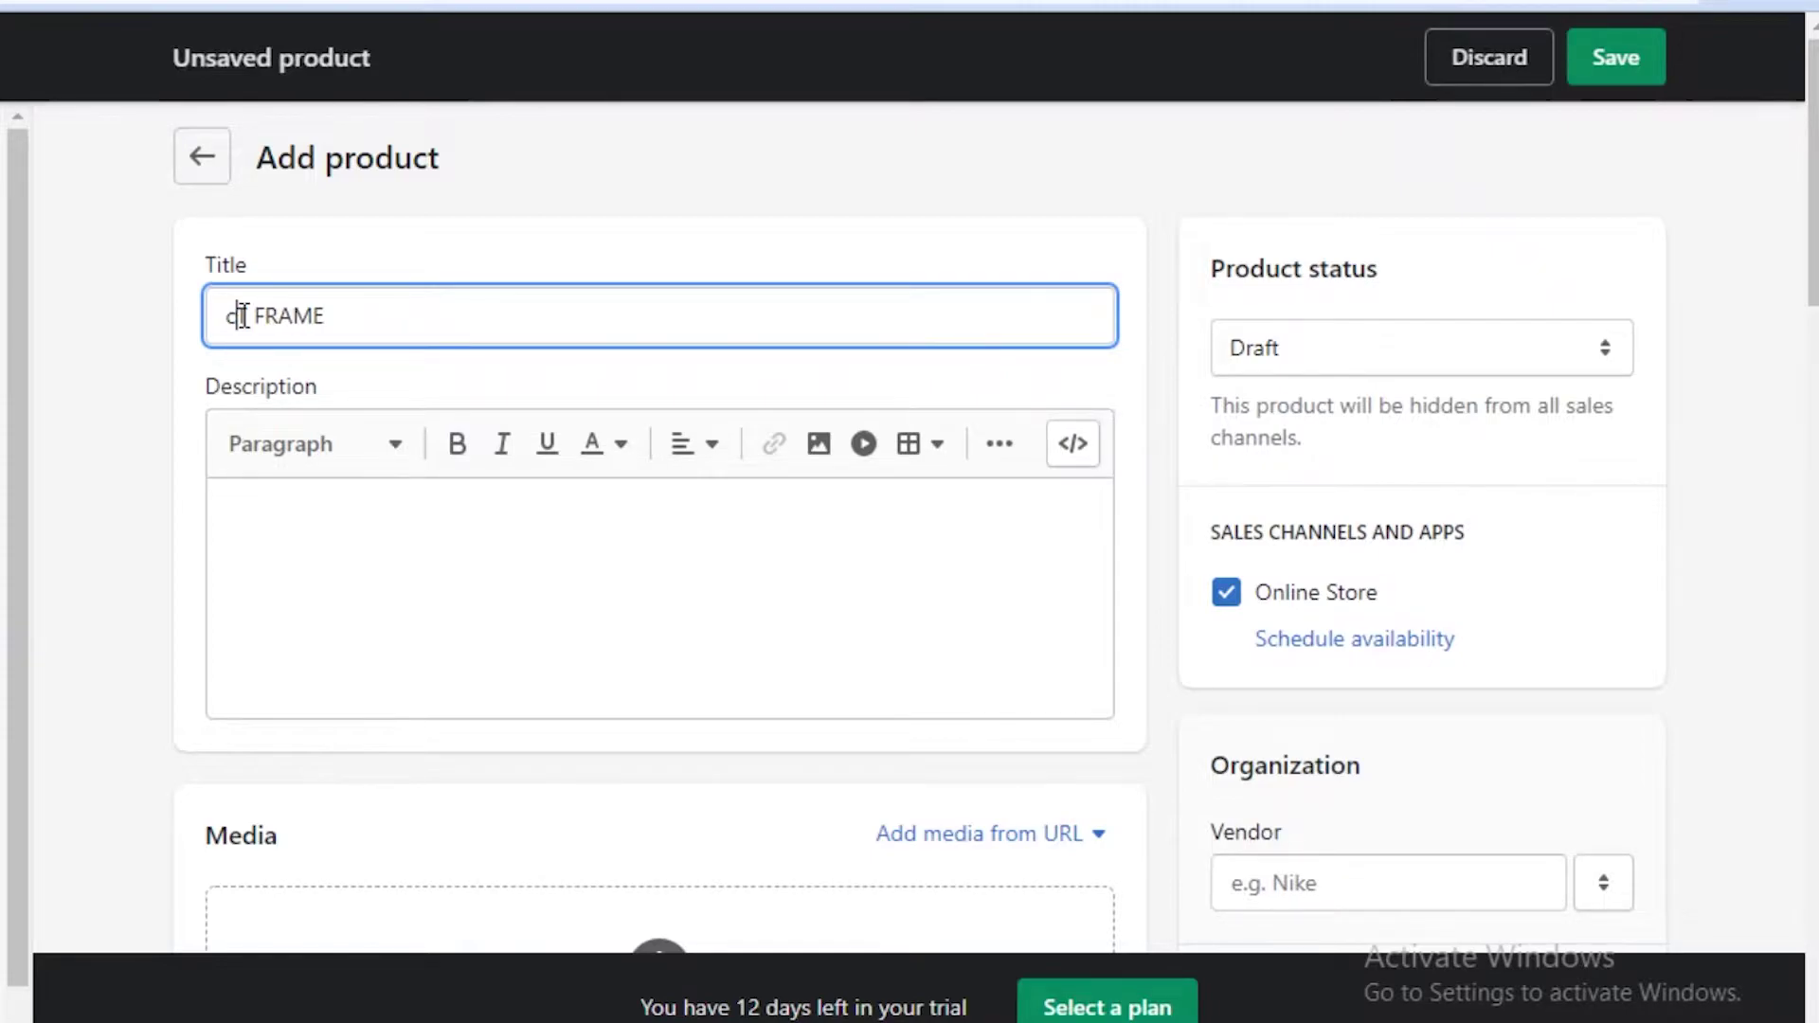
pyautogui.write('a')
pyautogui.click(236, 317)
pyautogui.press('BackSpace')
pyautogui.press('Delete')
pyautogui.write('CAT')
# Step: Enter "1080X1080 DIGITAL PRINT" as the product description and set the product status to Active
pyautogui.click(333, 541)
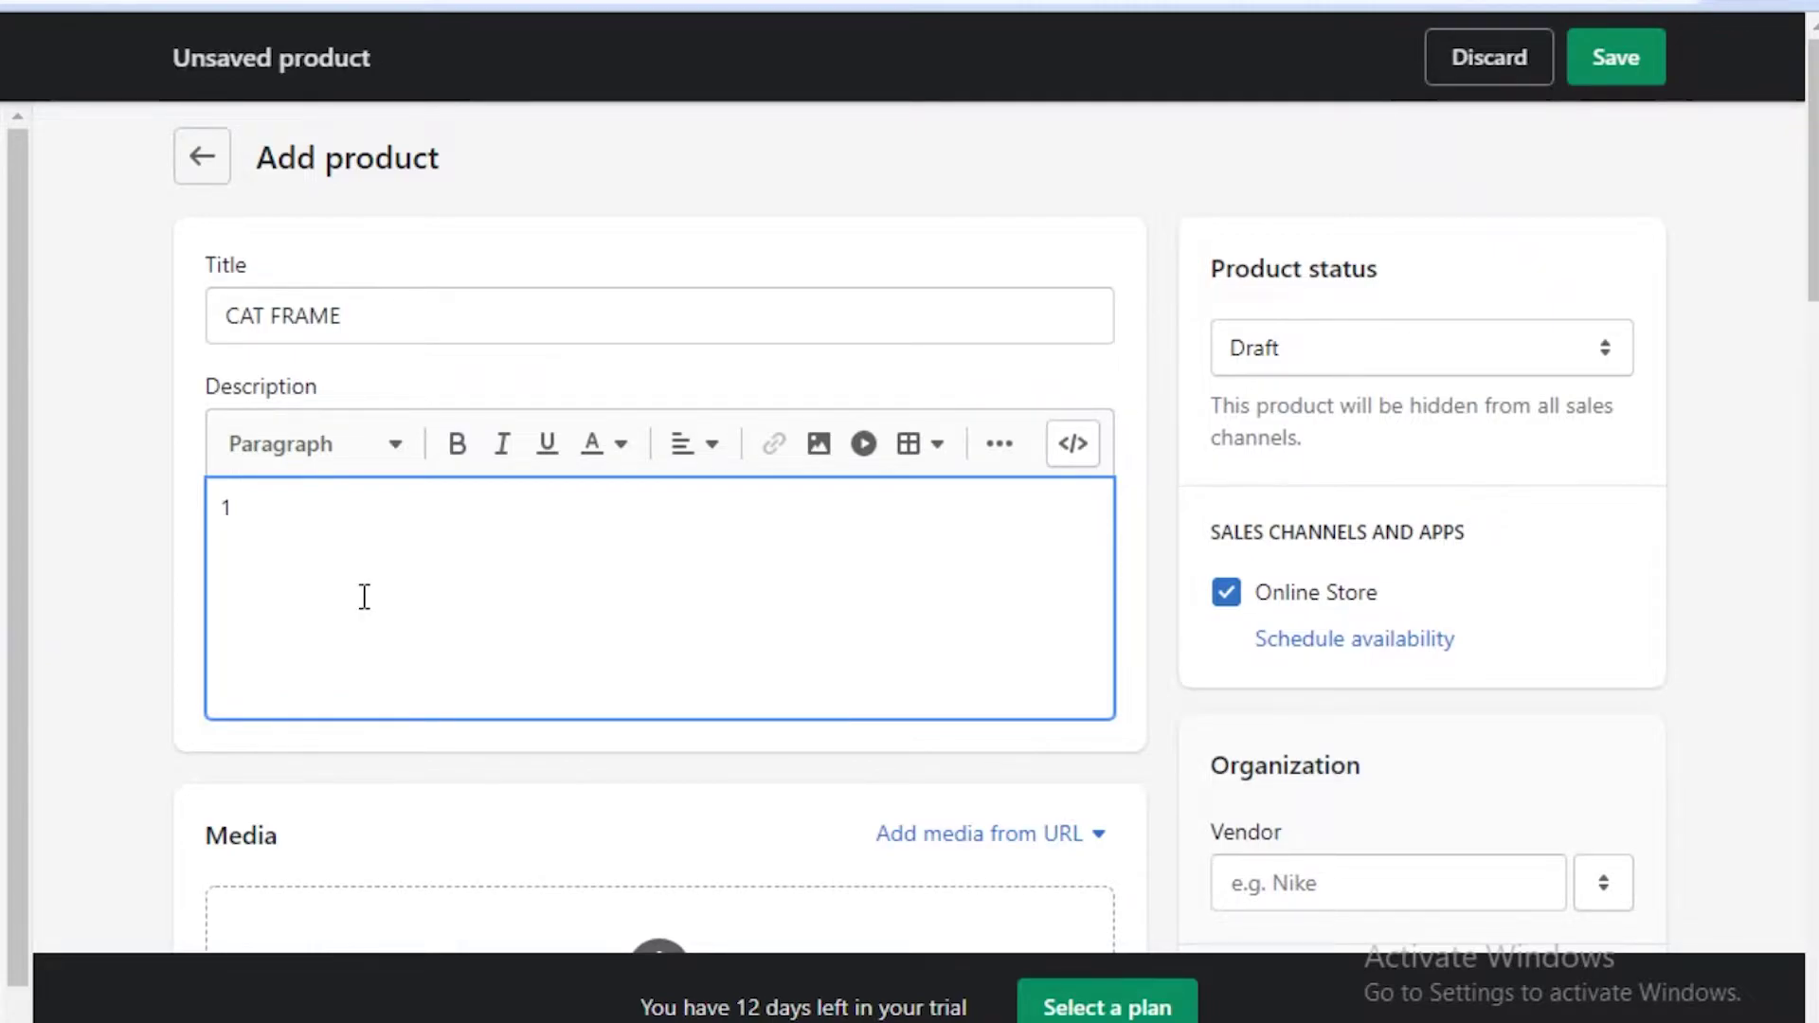
pyautogui.write('1080X1080 DIGITAL PRINT')
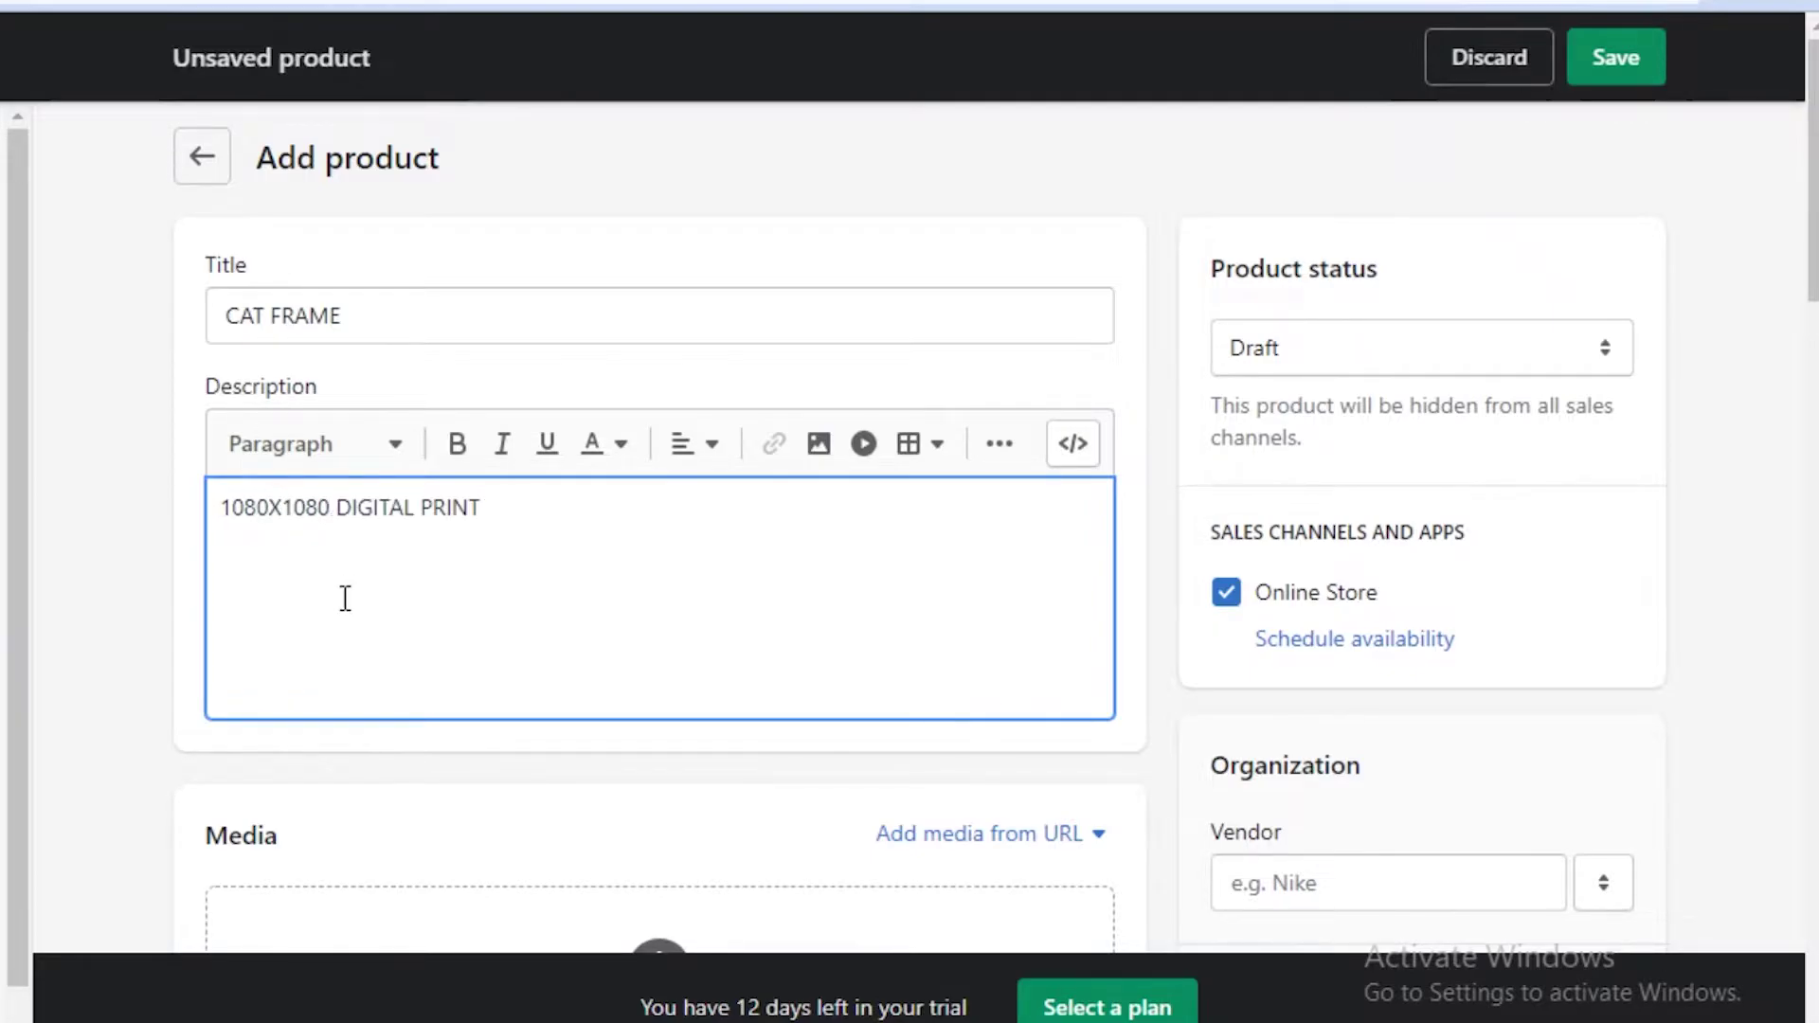
pyautogui.scroll(-5, 347, 592)
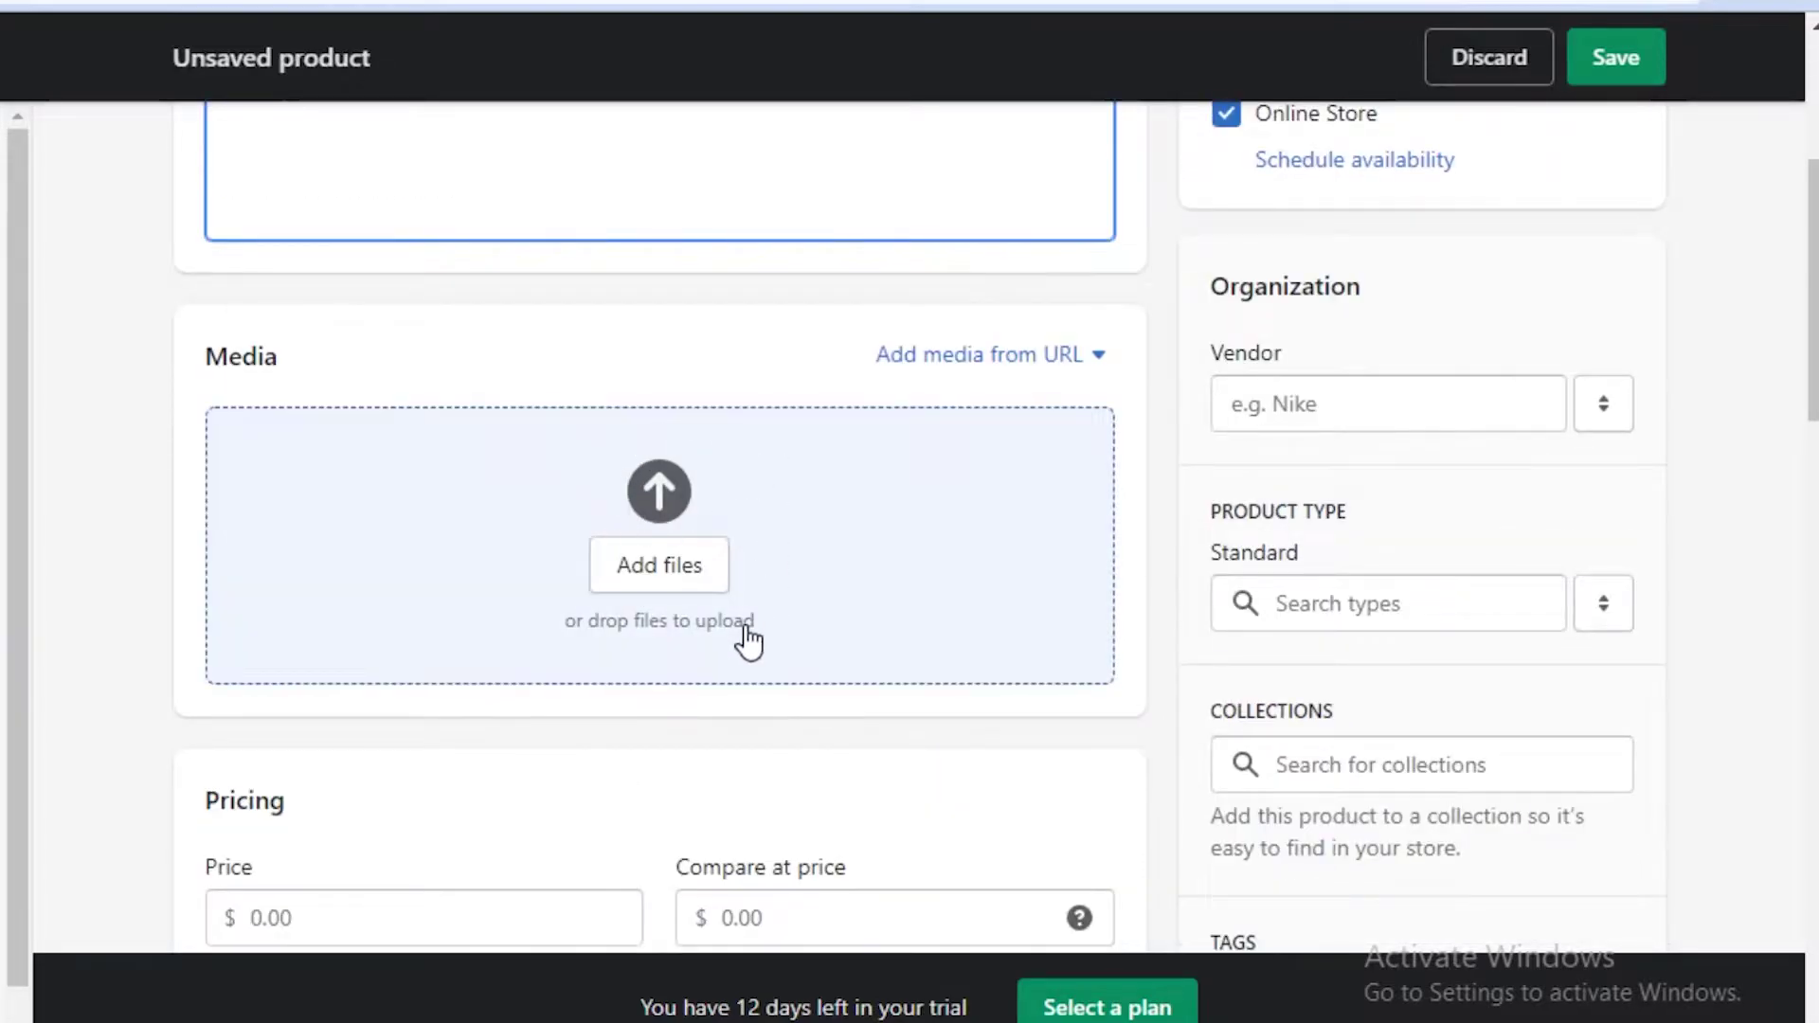
pyautogui.scroll(3, 1510, 313)
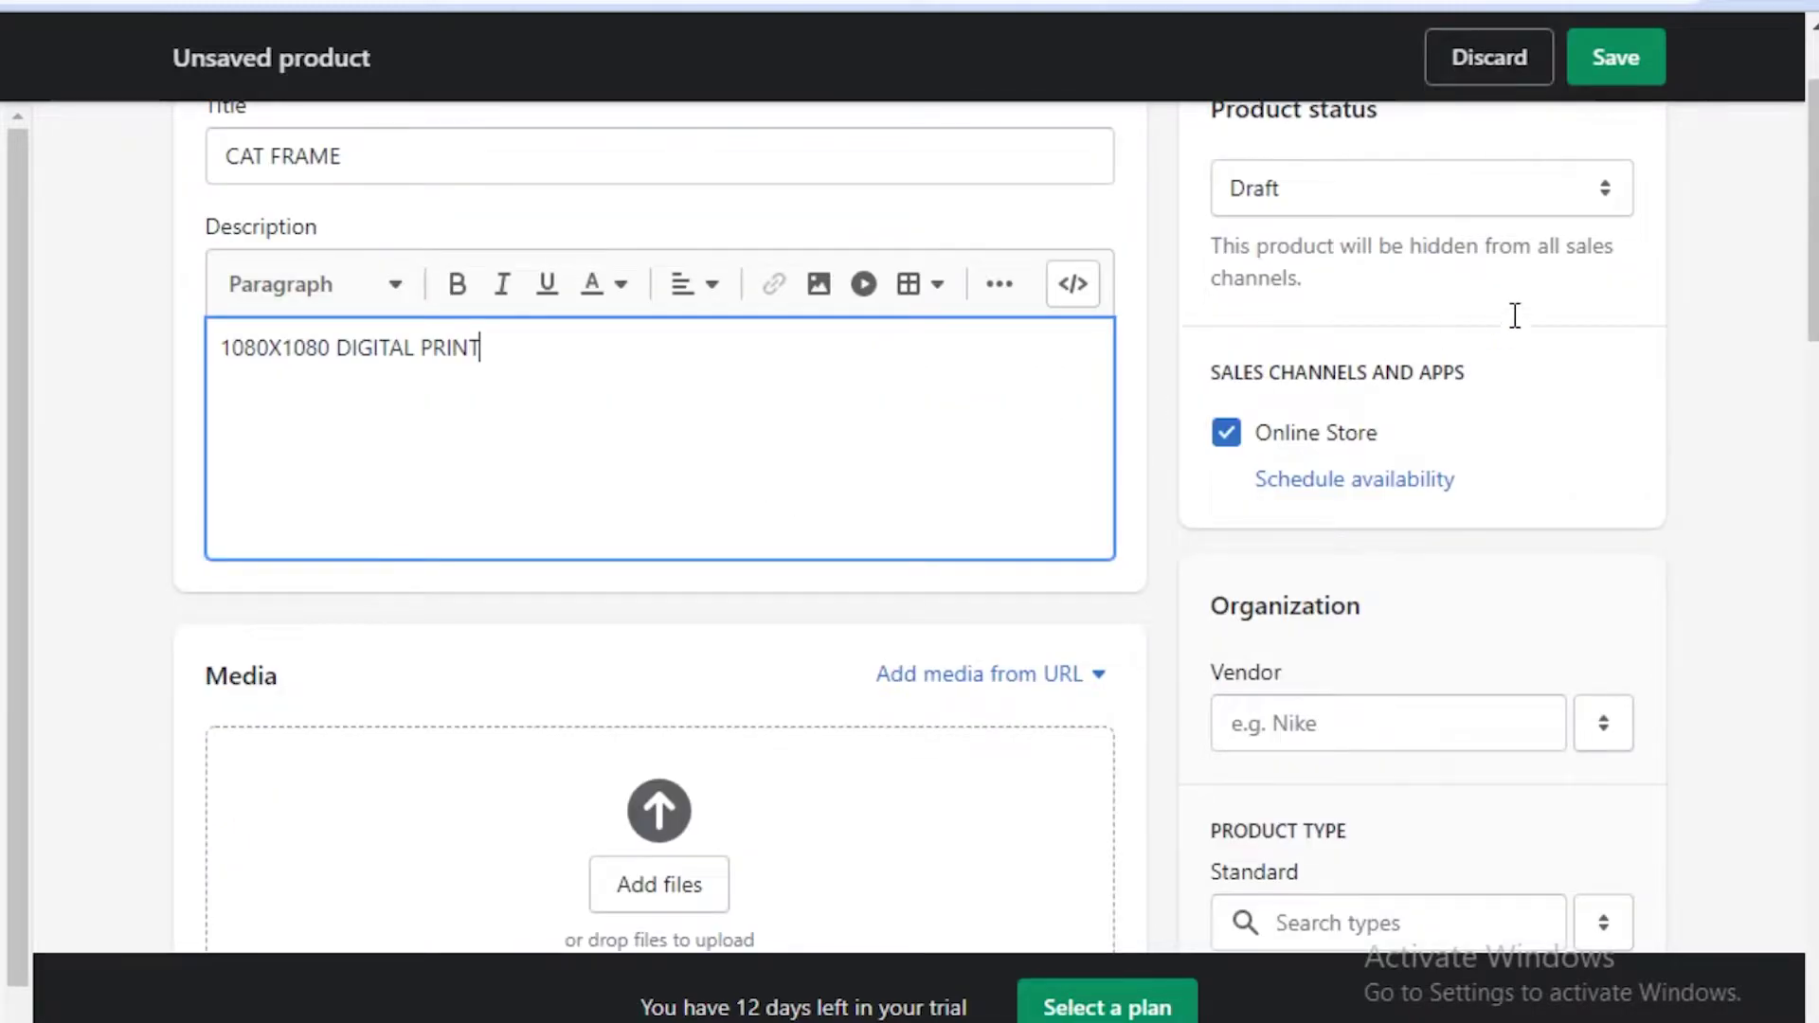
pyautogui.click(1434, 211)
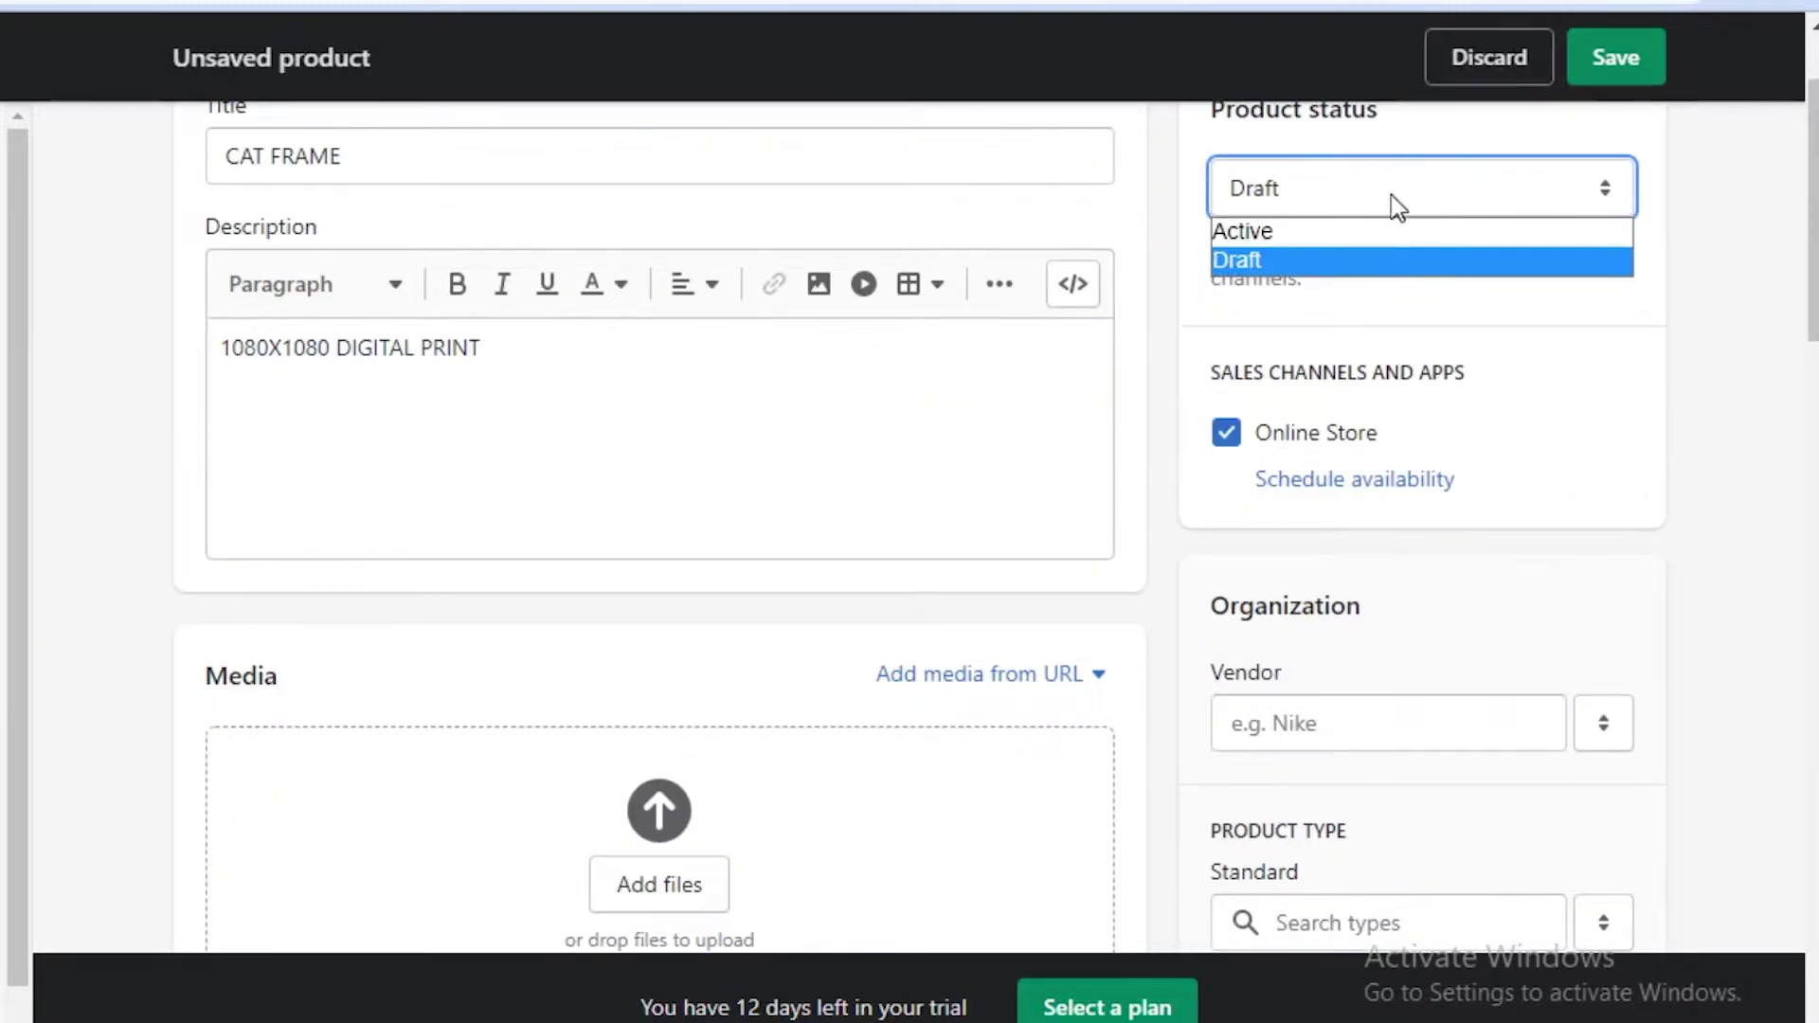
pyautogui.click(1246, 230)
# Step: Set the product's price to $4
pyautogui.scroll(-3, 299, 521)
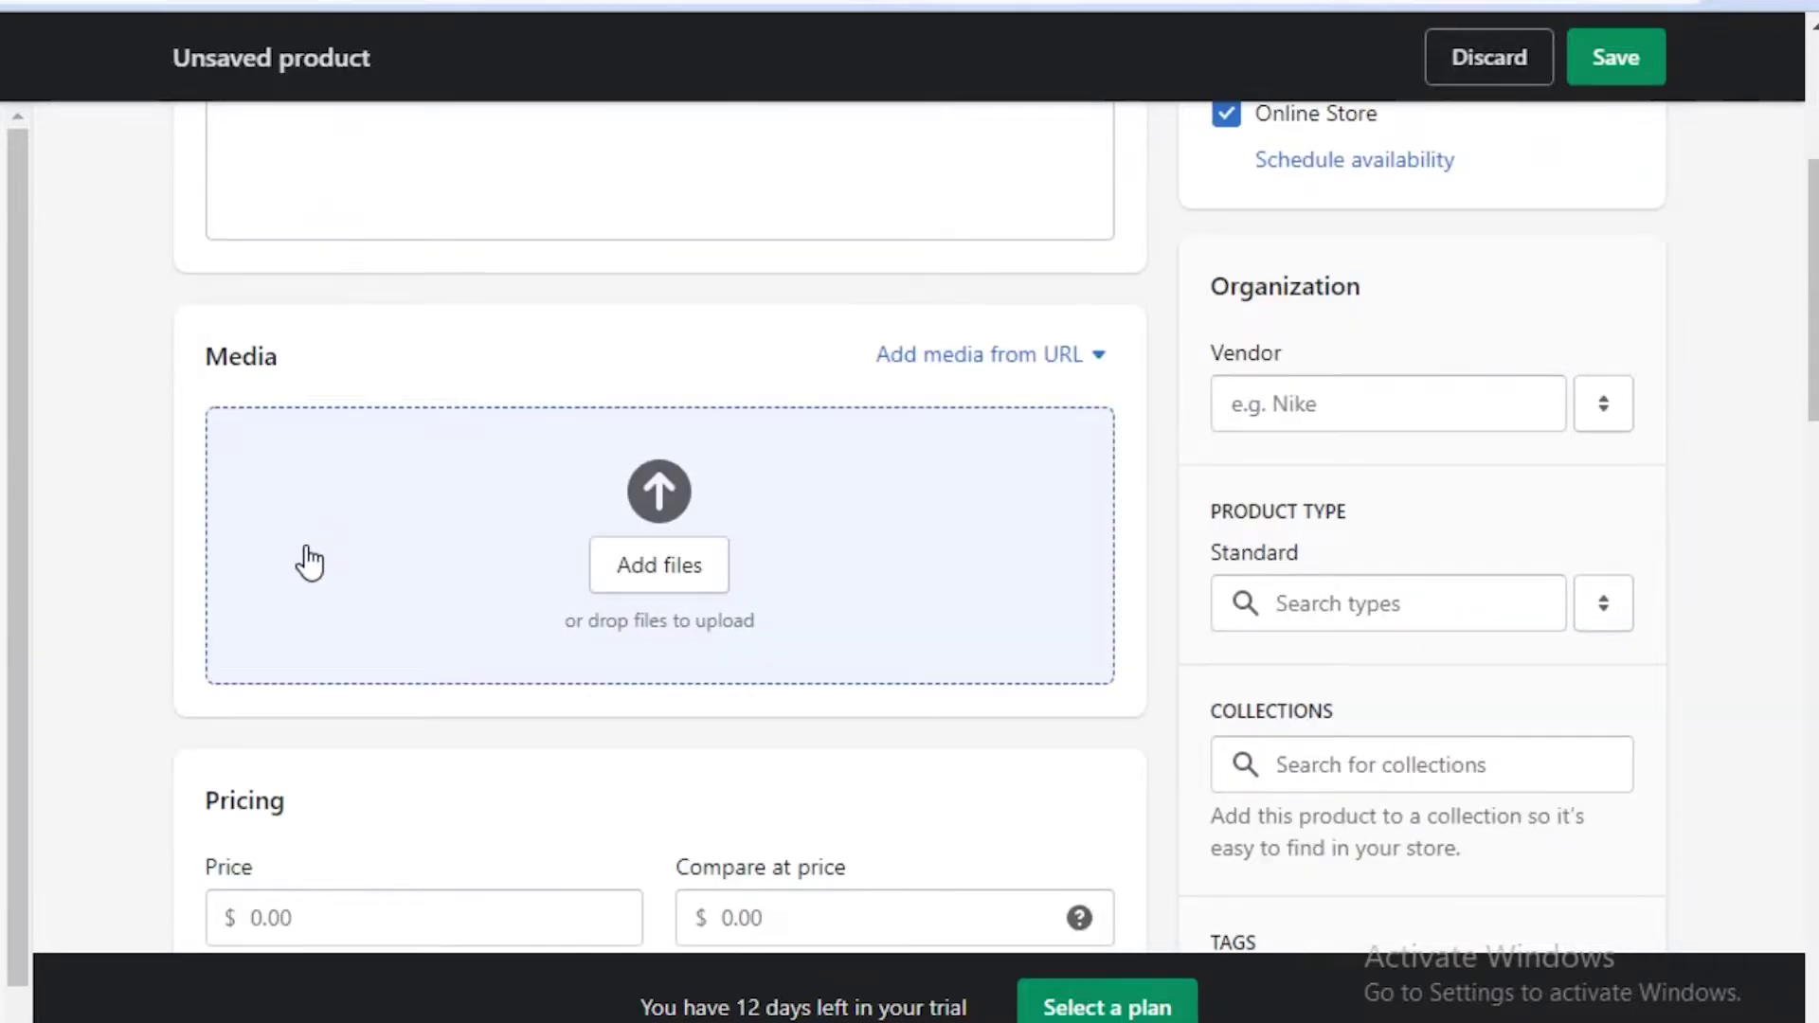
pyautogui.scroll(-3, 304, 557)
pyautogui.click(306, 599)
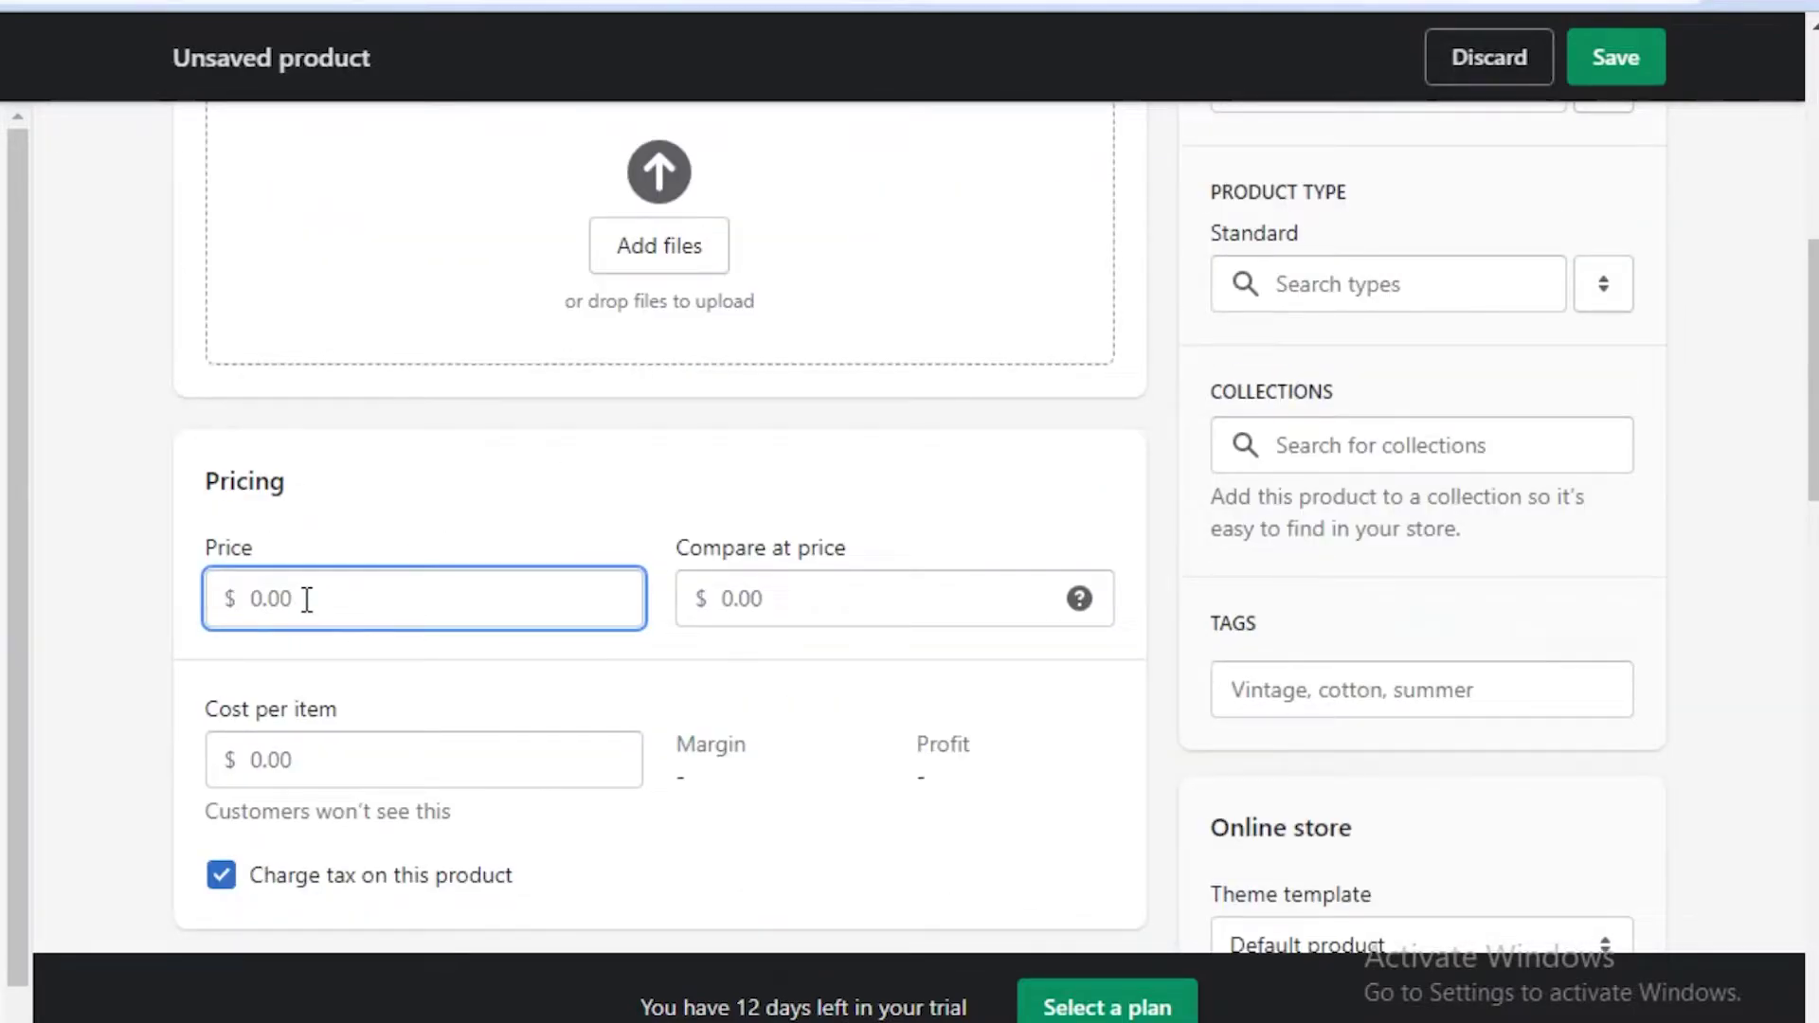
pyautogui.click(363, 630)
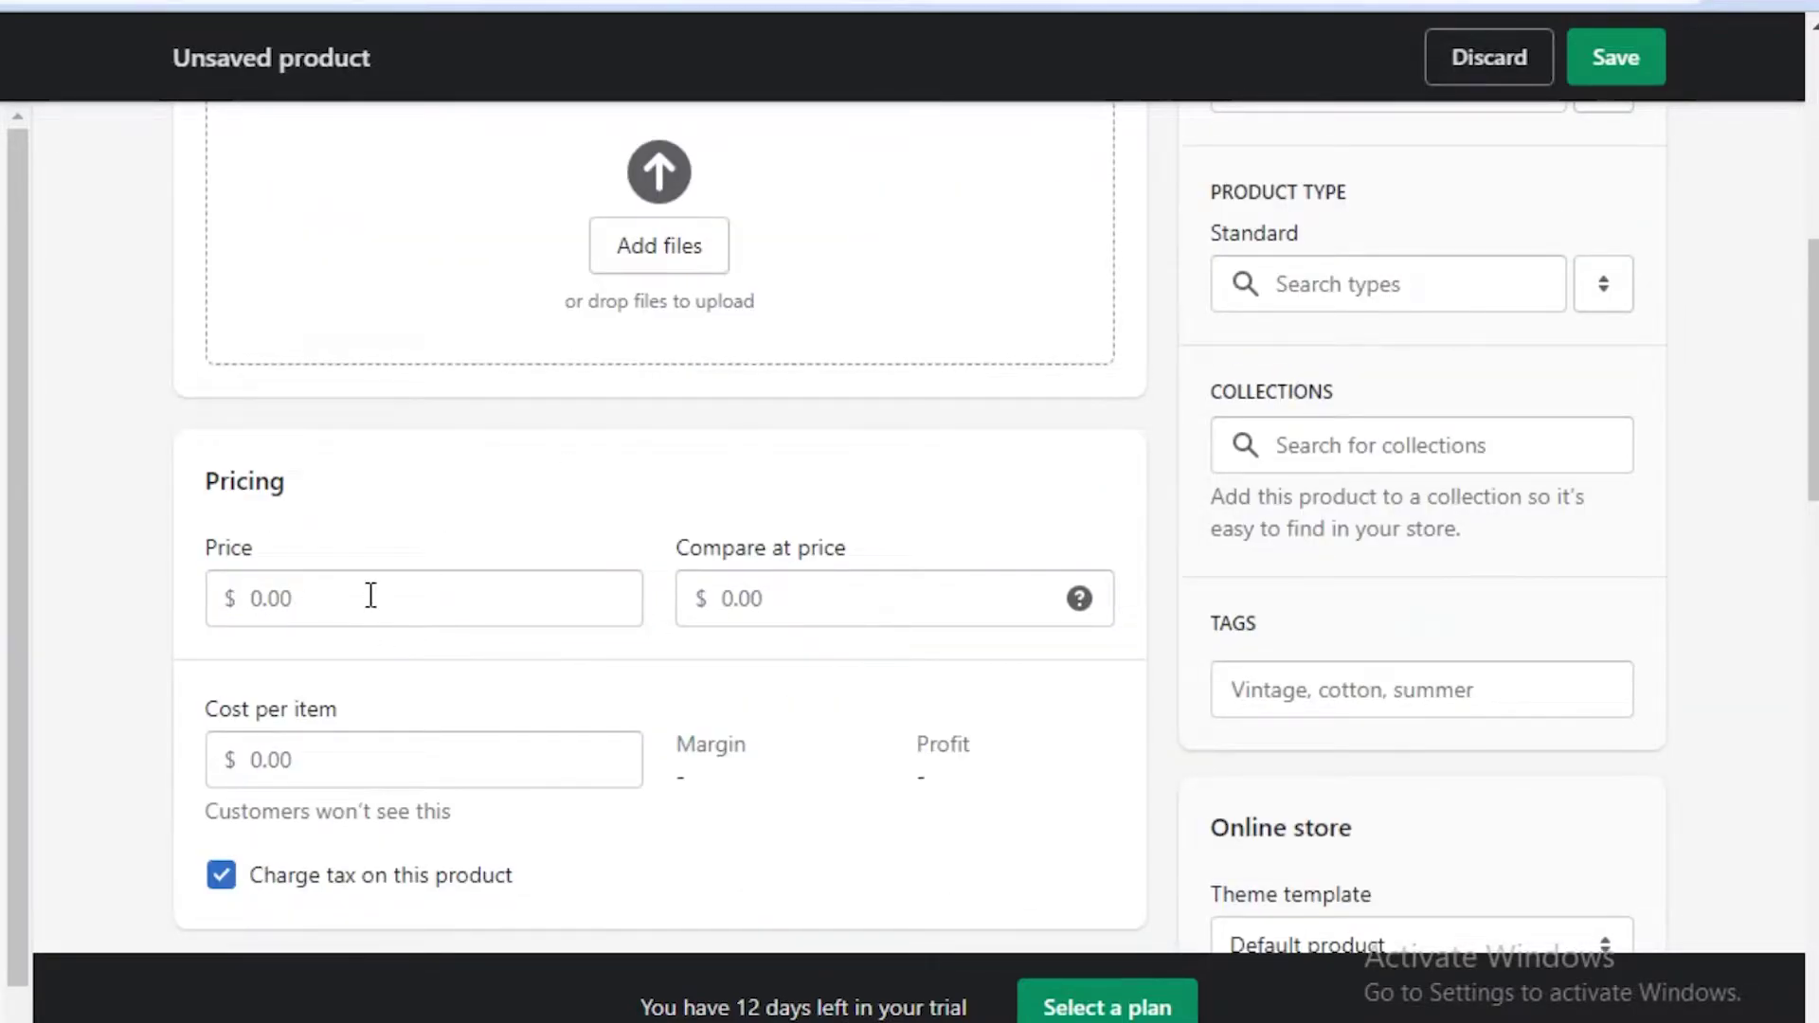
pyautogui.click(370, 595)
pyautogui.write('4')
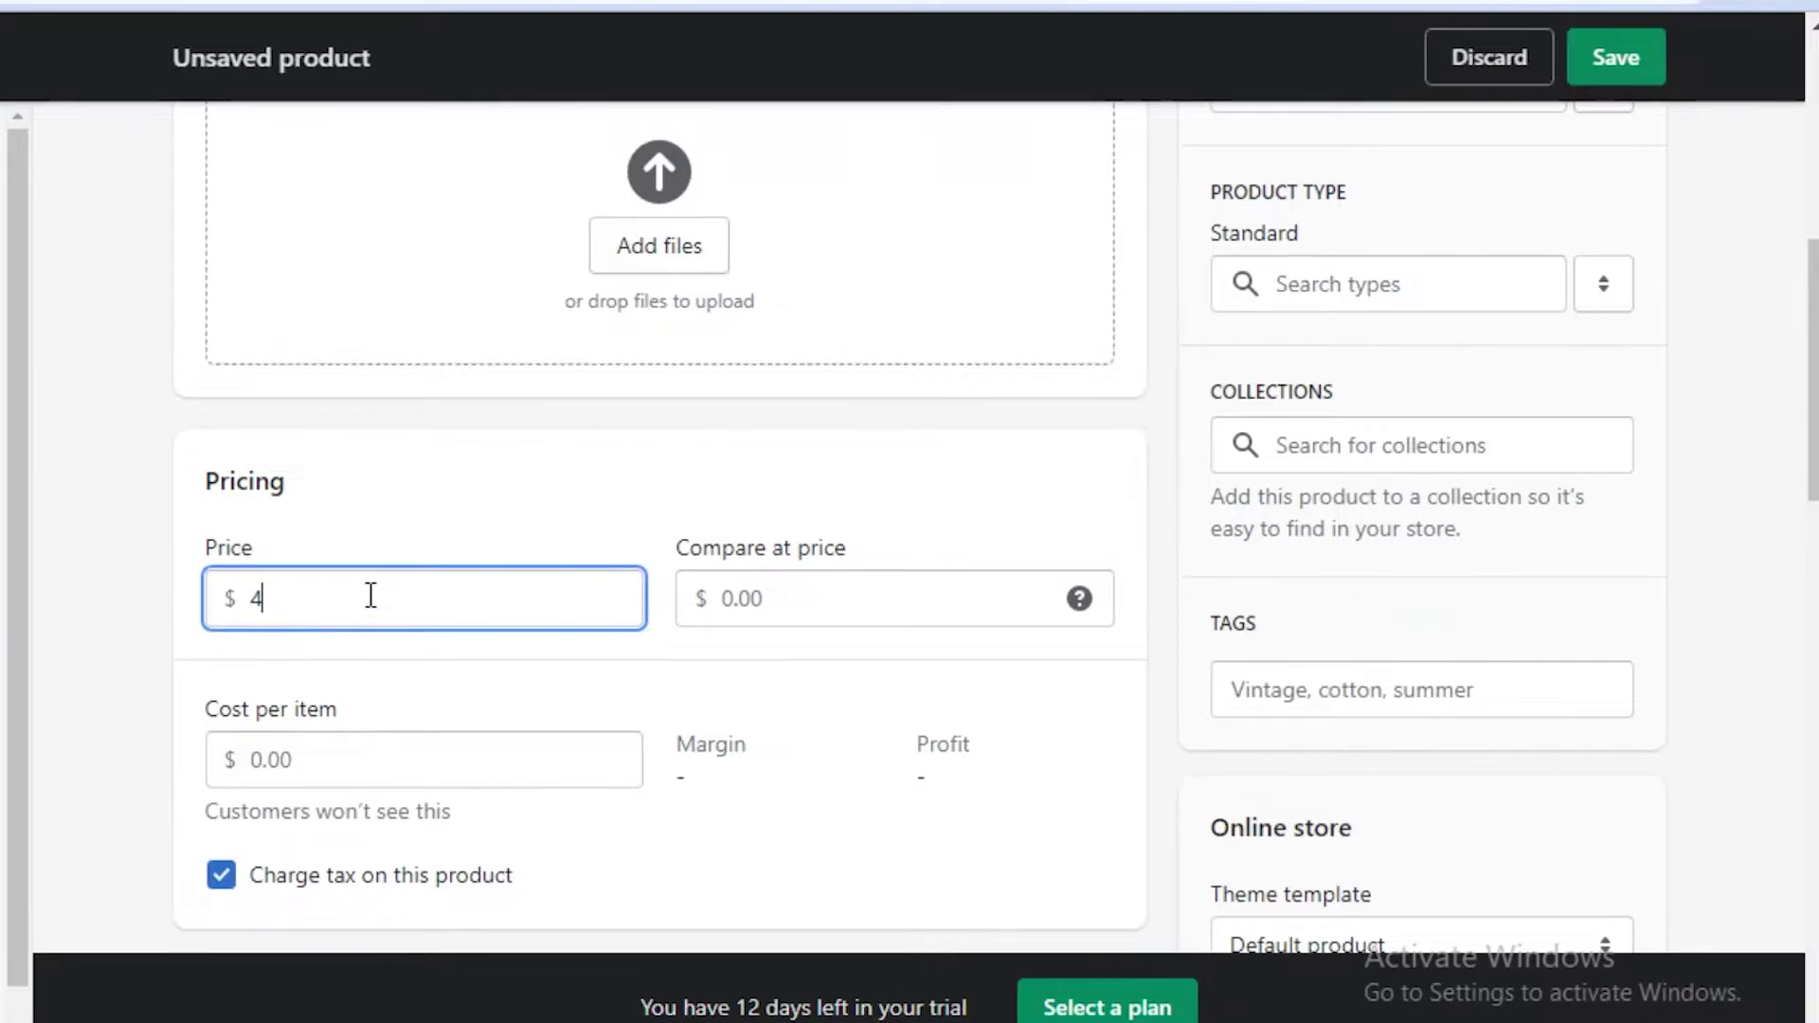
# Step: Turn off quantity tracking for the product and unmark it as a physical product
pyautogui.scroll(-3, 371, 595)
pyautogui.scroll(-3, 368, 596)
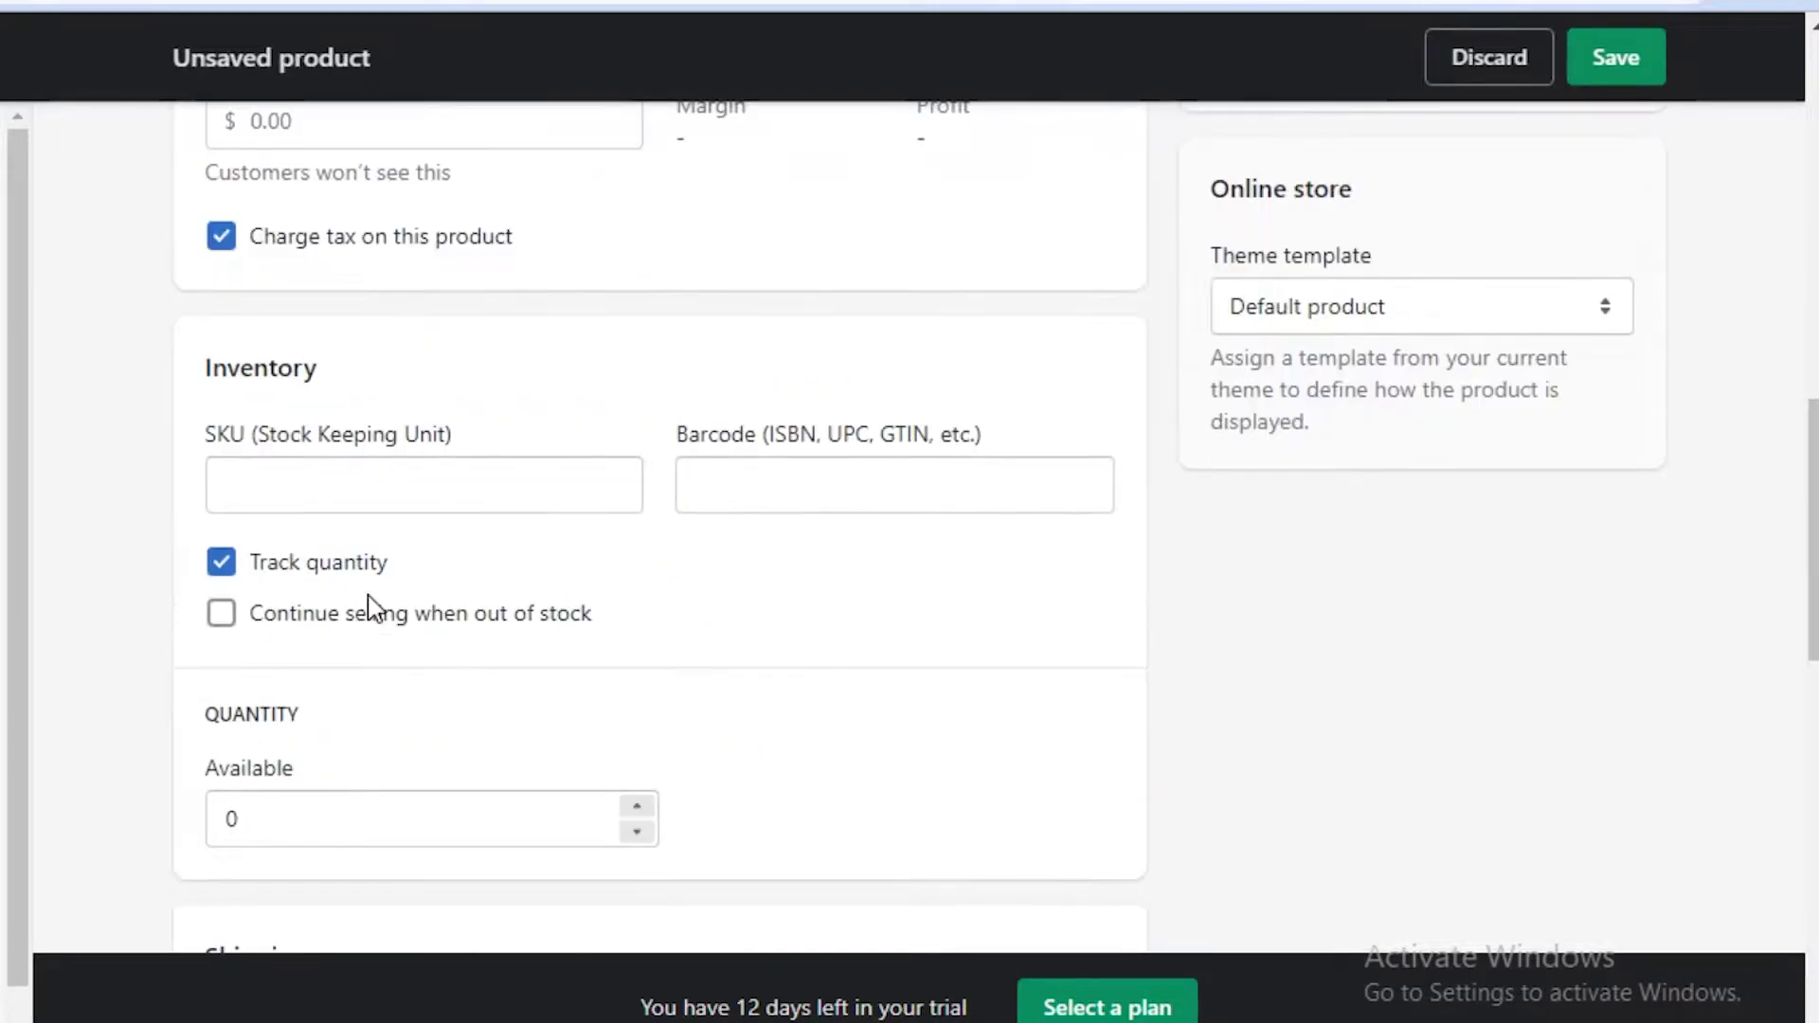
pyautogui.click(277, 572)
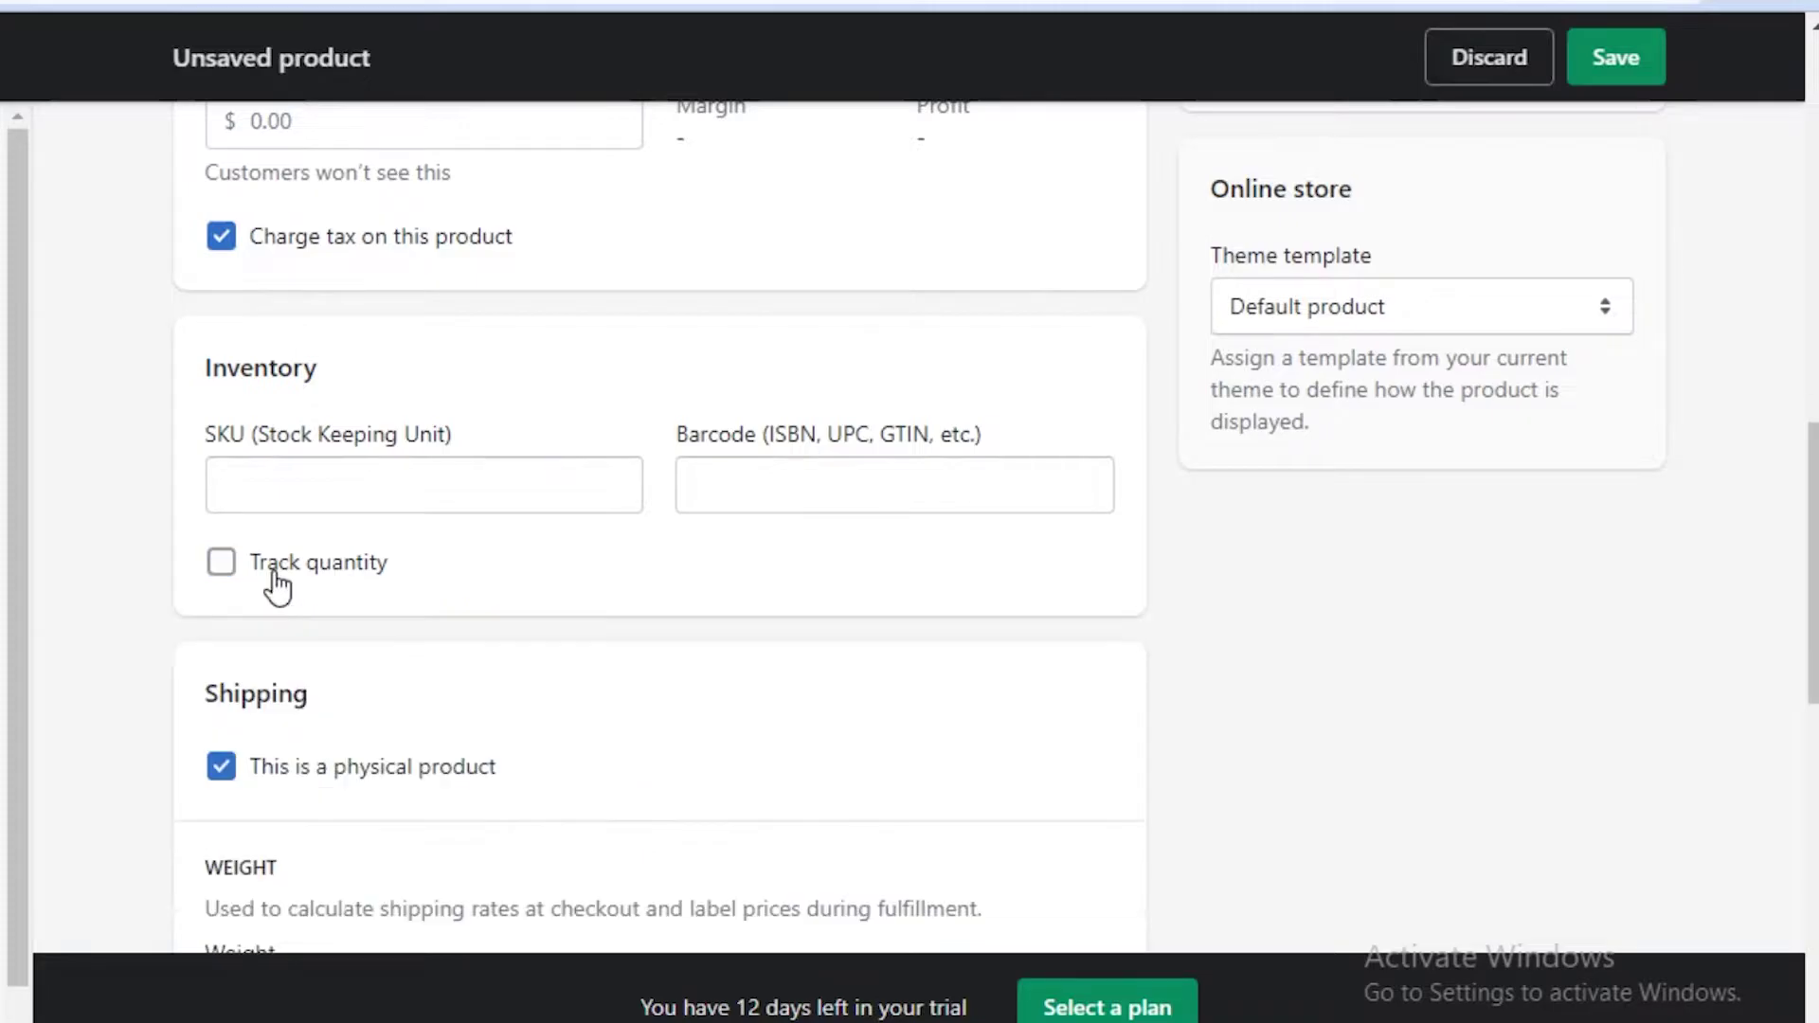
pyautogui.scroll(-3, 272, 585)
pyautogui.click(244, 462)
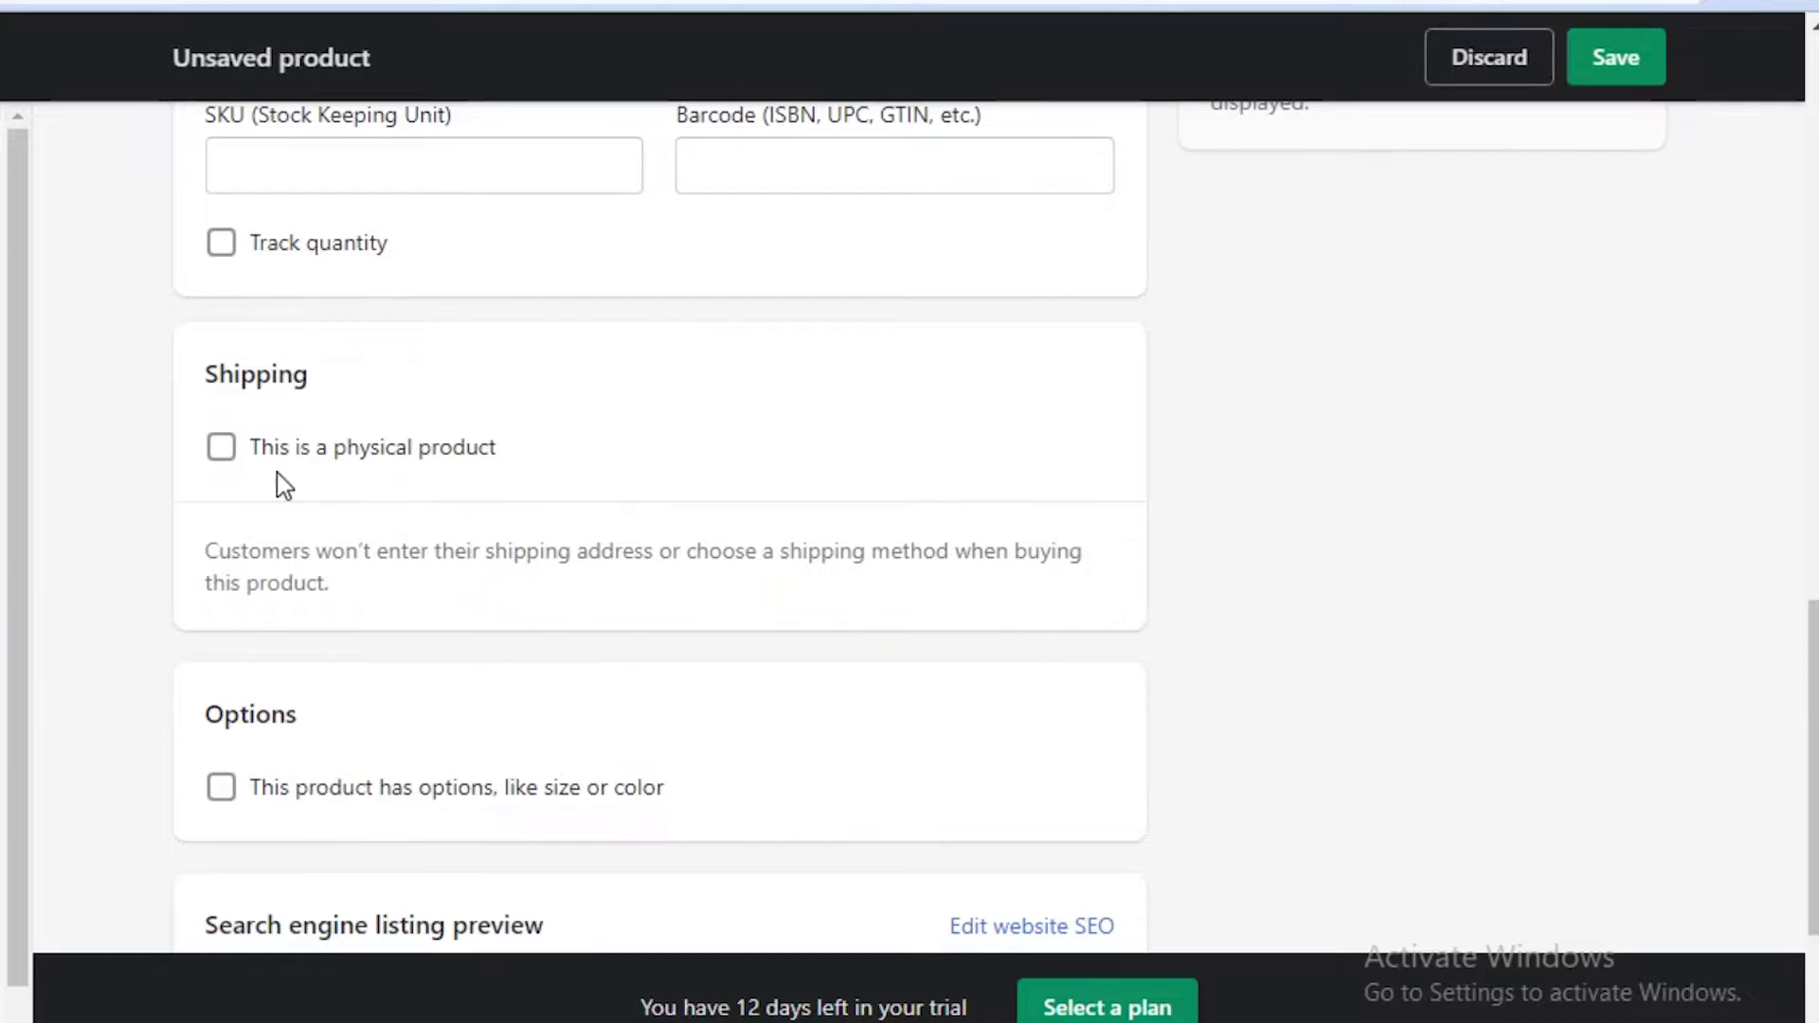
# Step: Review the remaining product settings, save the CAT FRAME product and return to the products list
pyautogui.scroll(-2, 332, 458)
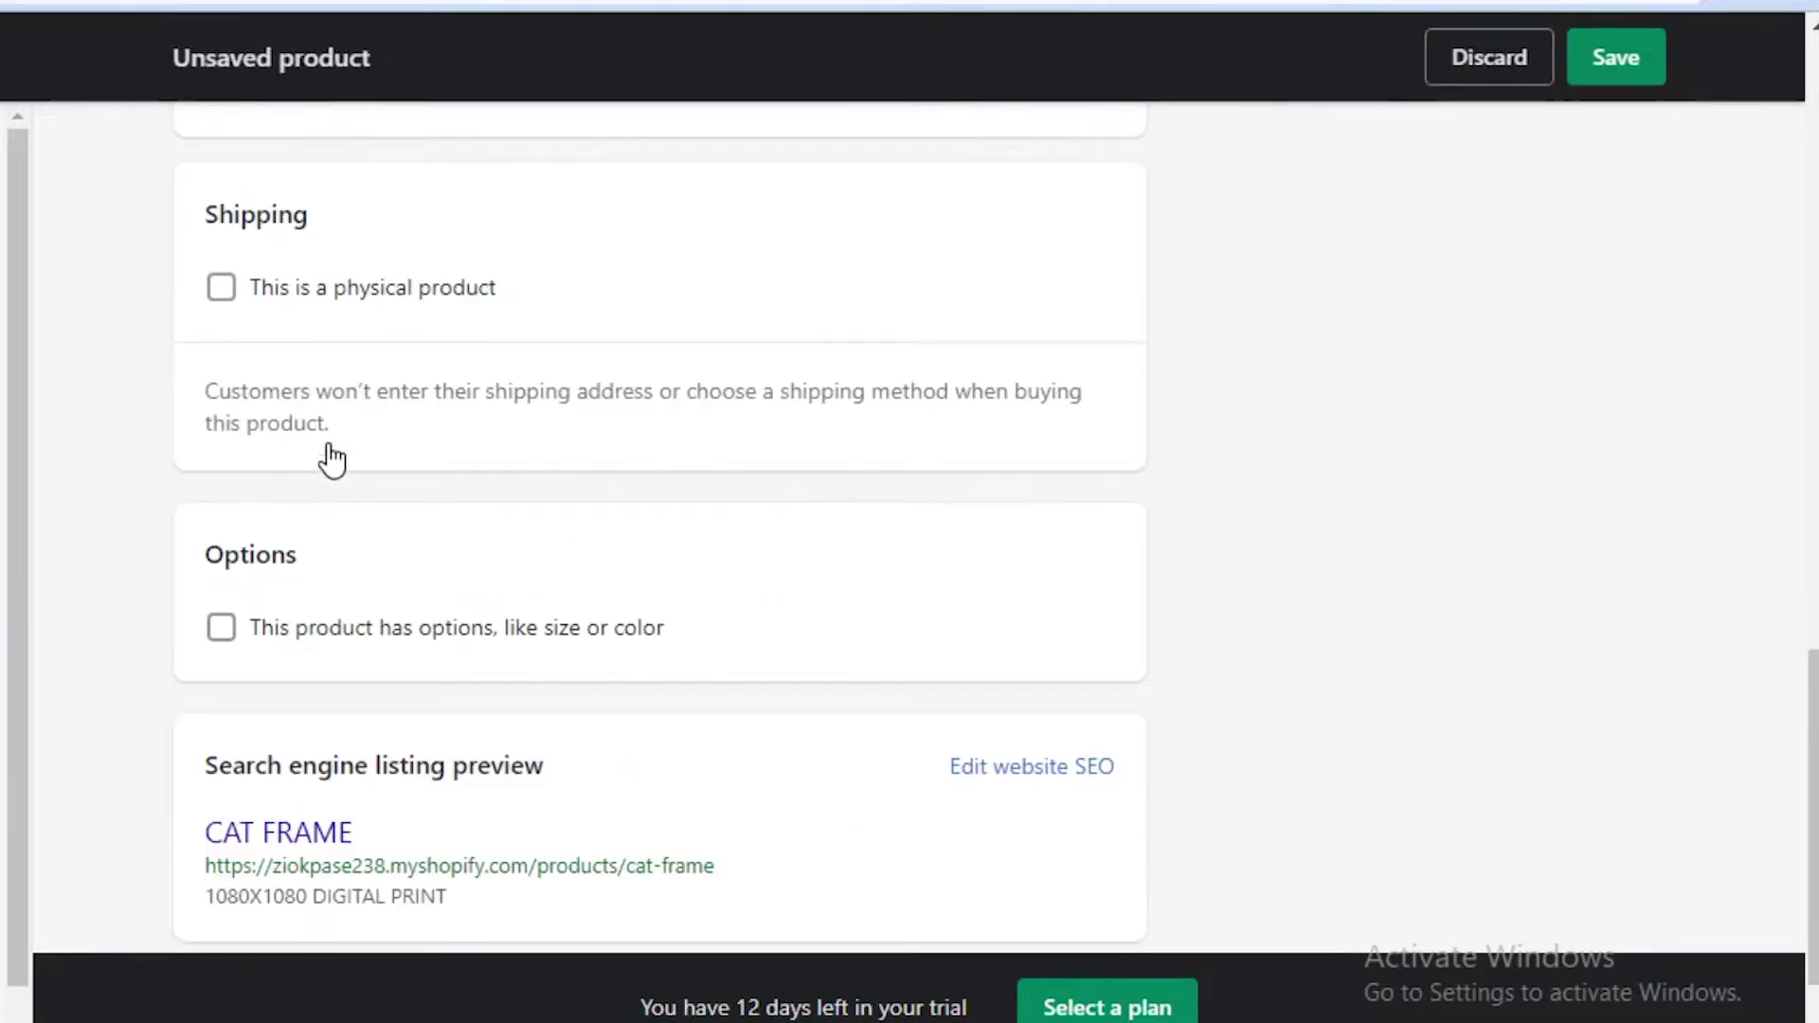
pyautogui.scroll(-2, 275, 493)
pyautogui.scroll(4, 272, 500)
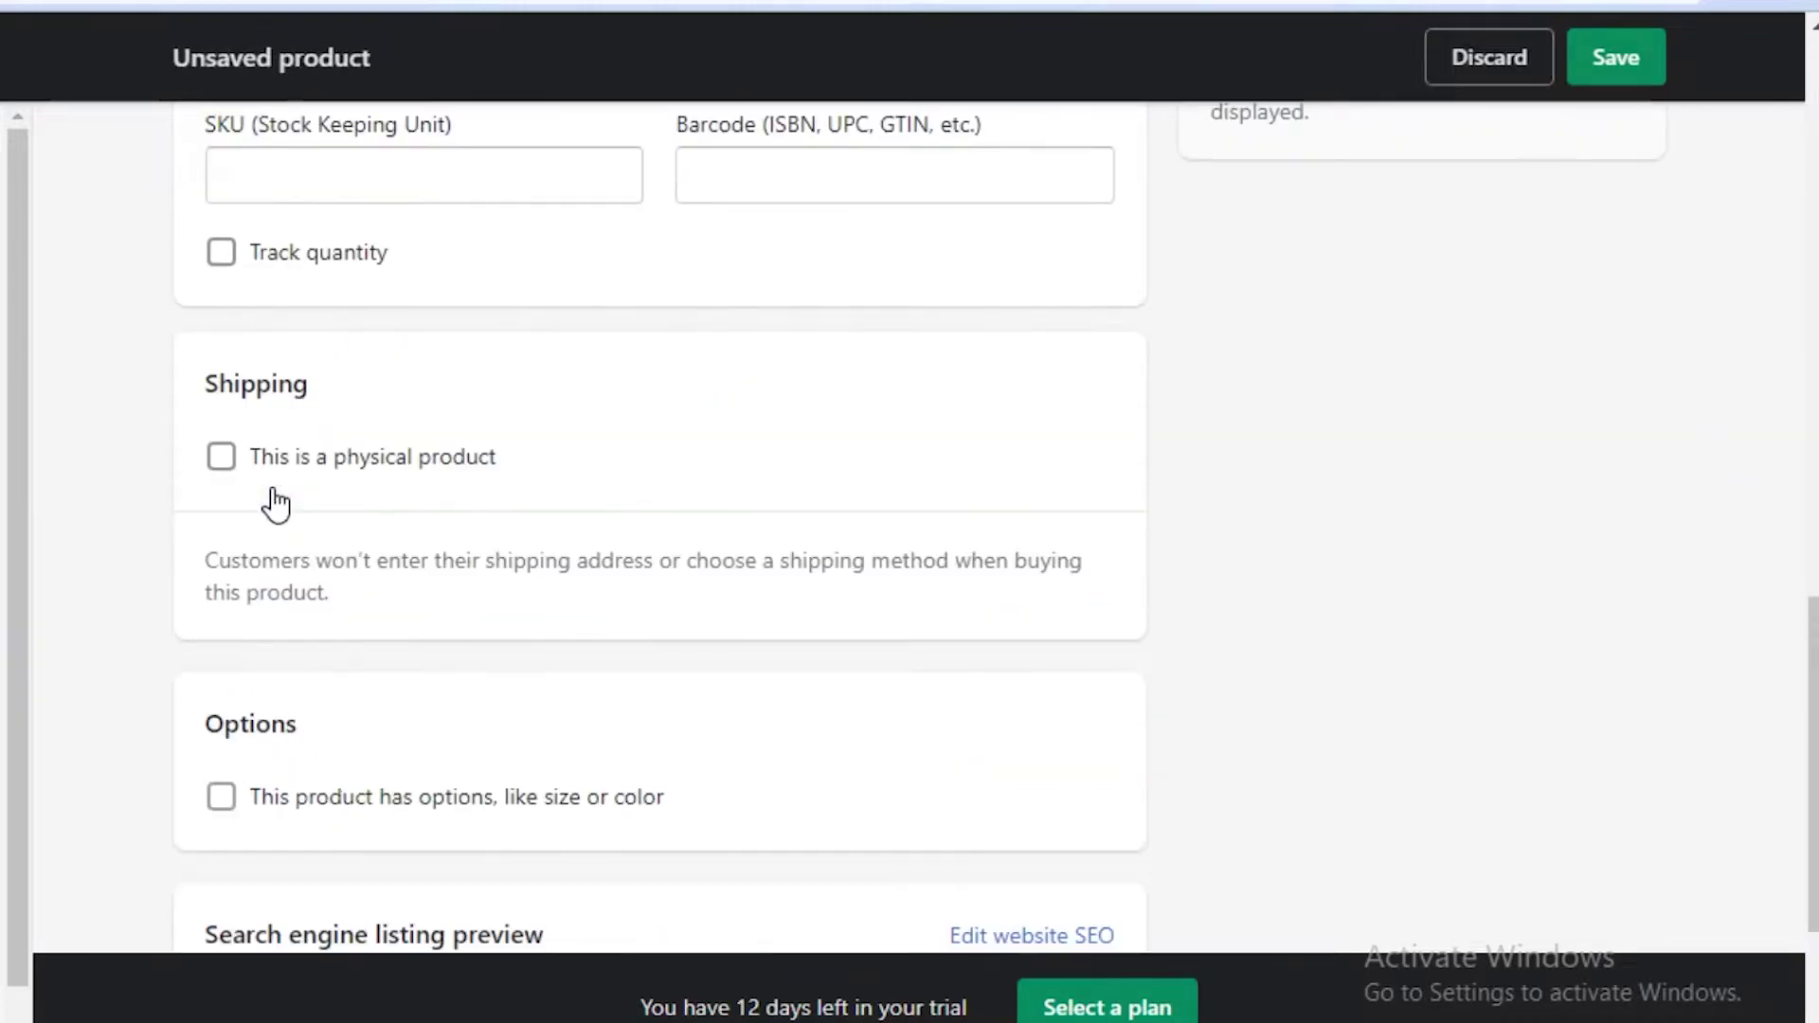
pyautogui.click(1583, 54)
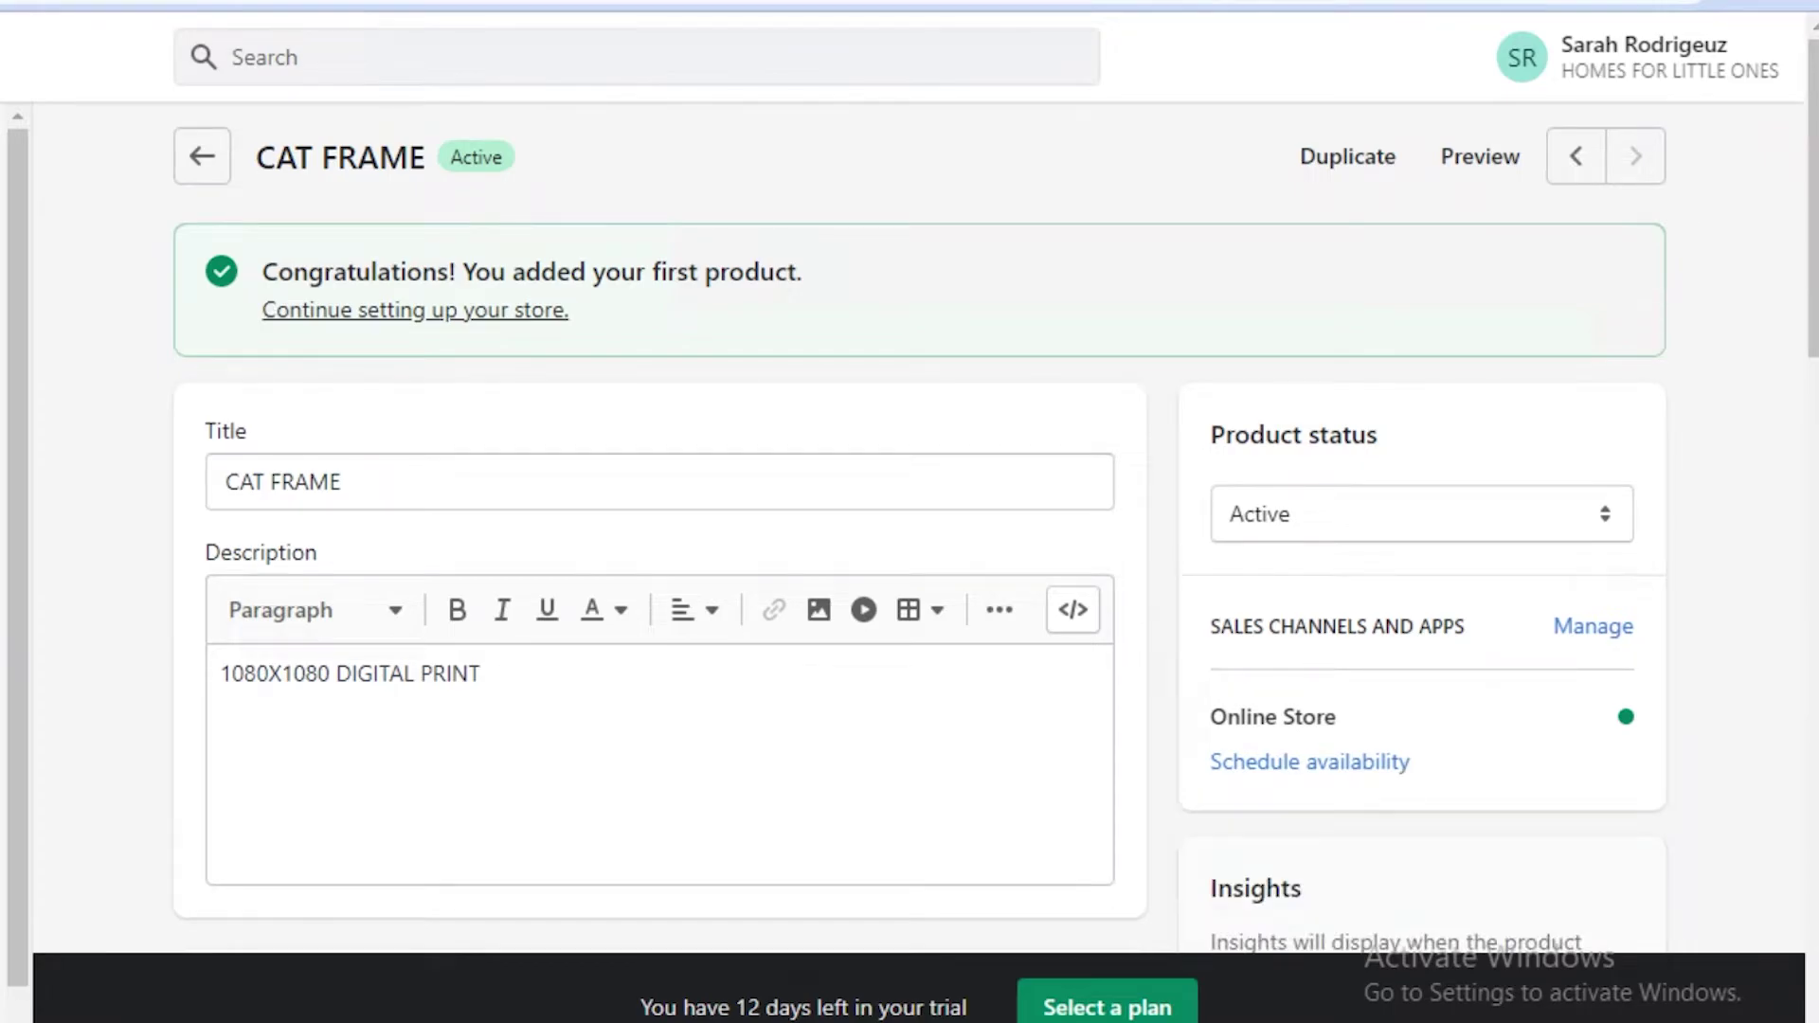
pyautogui.hotkey('alt', 'Left')
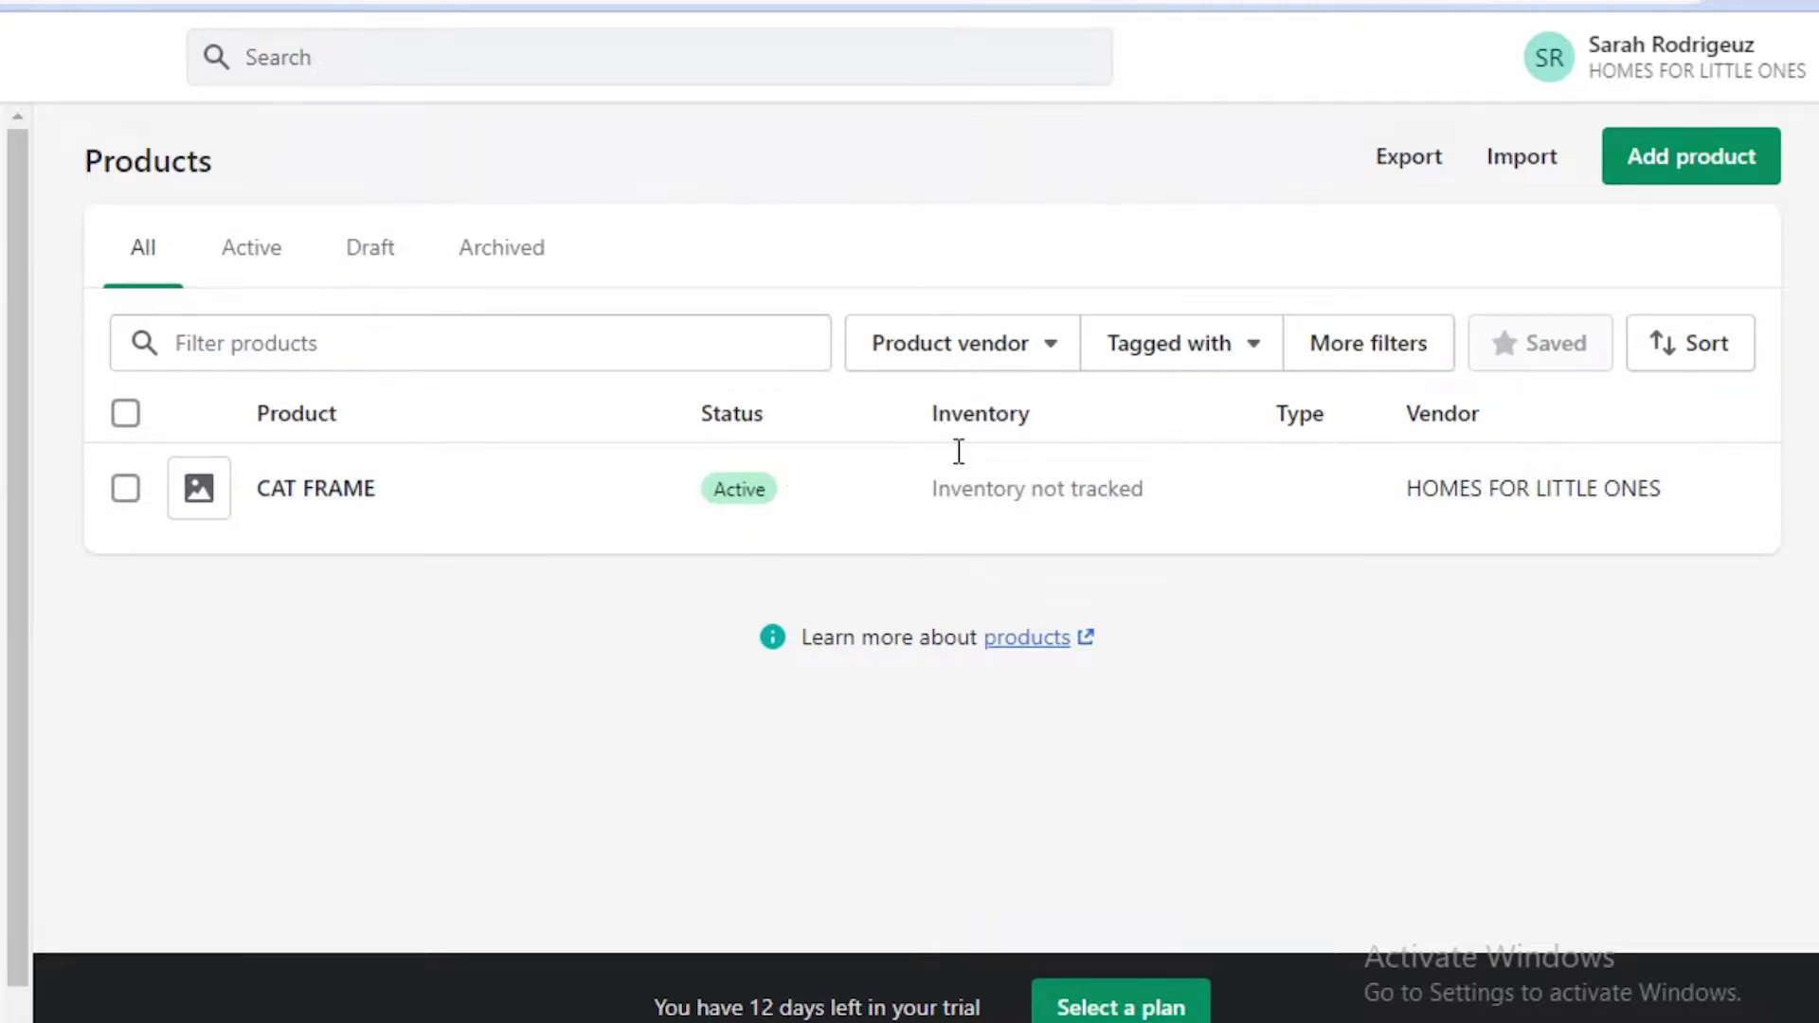
# Step: Start adding another product and title it "Cat Frame Physical"
pyautogui.click(1739, 157)
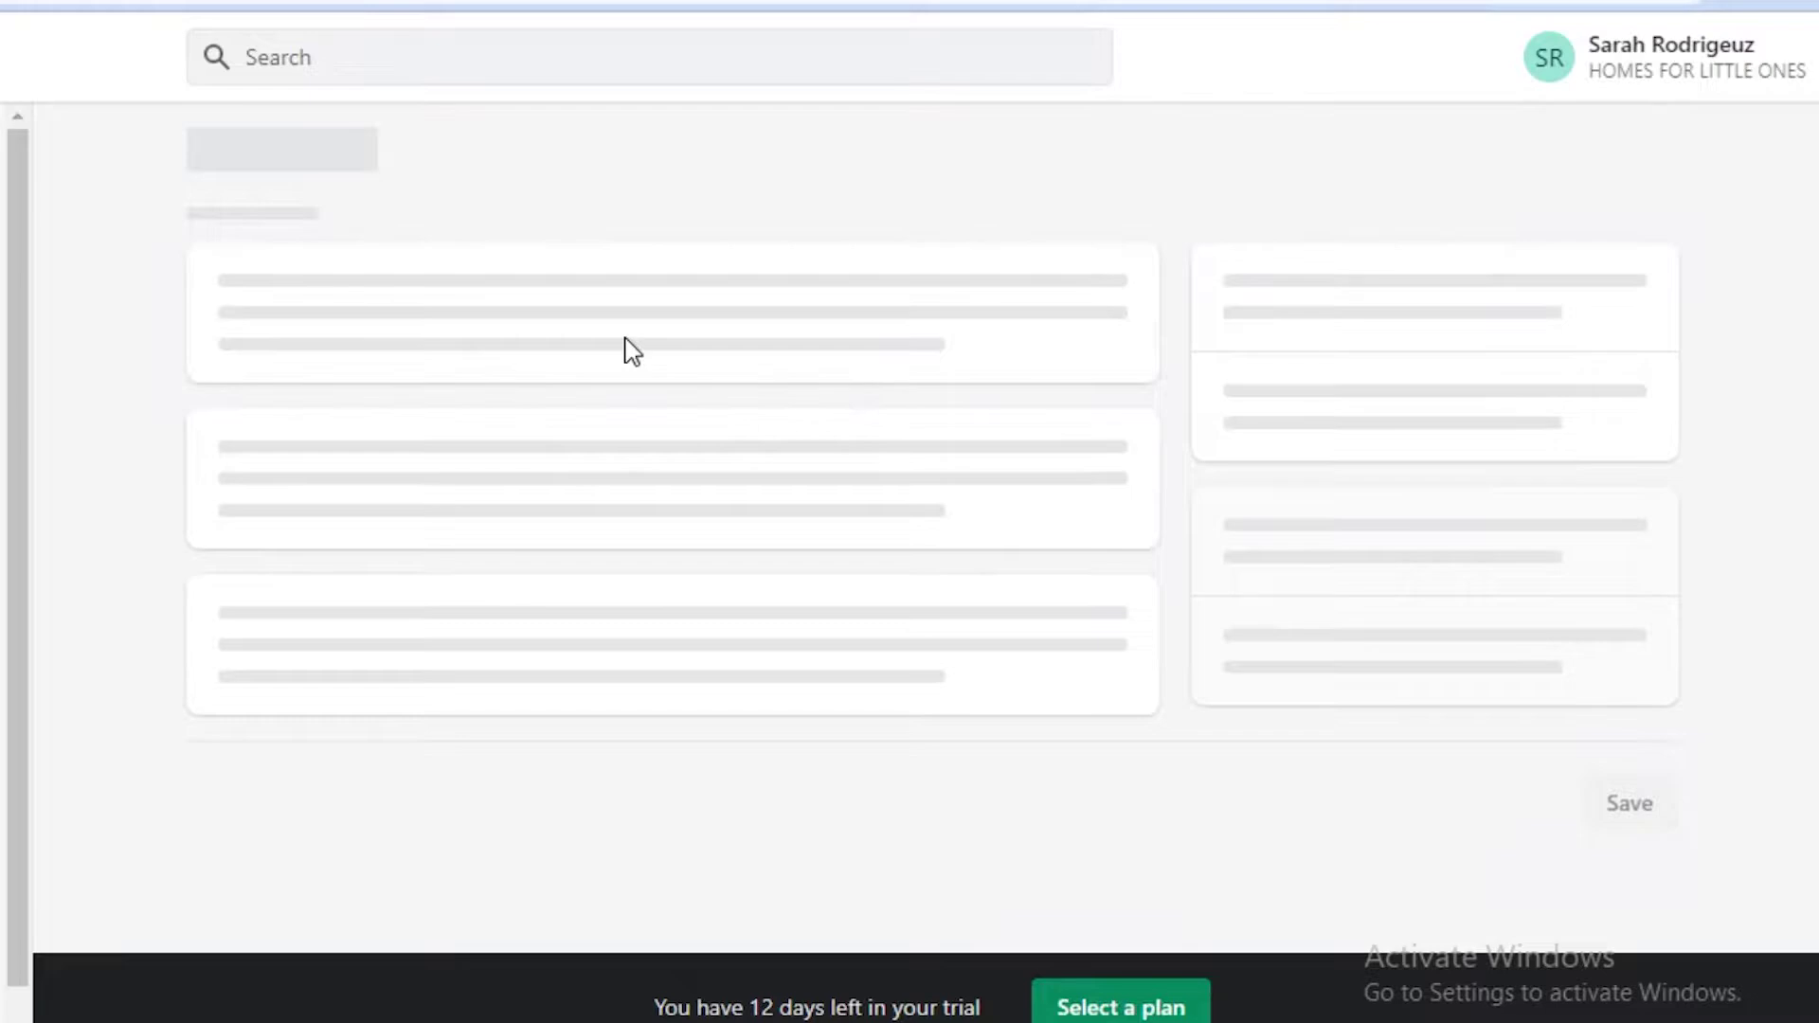
pyautogui.click(583, 323)
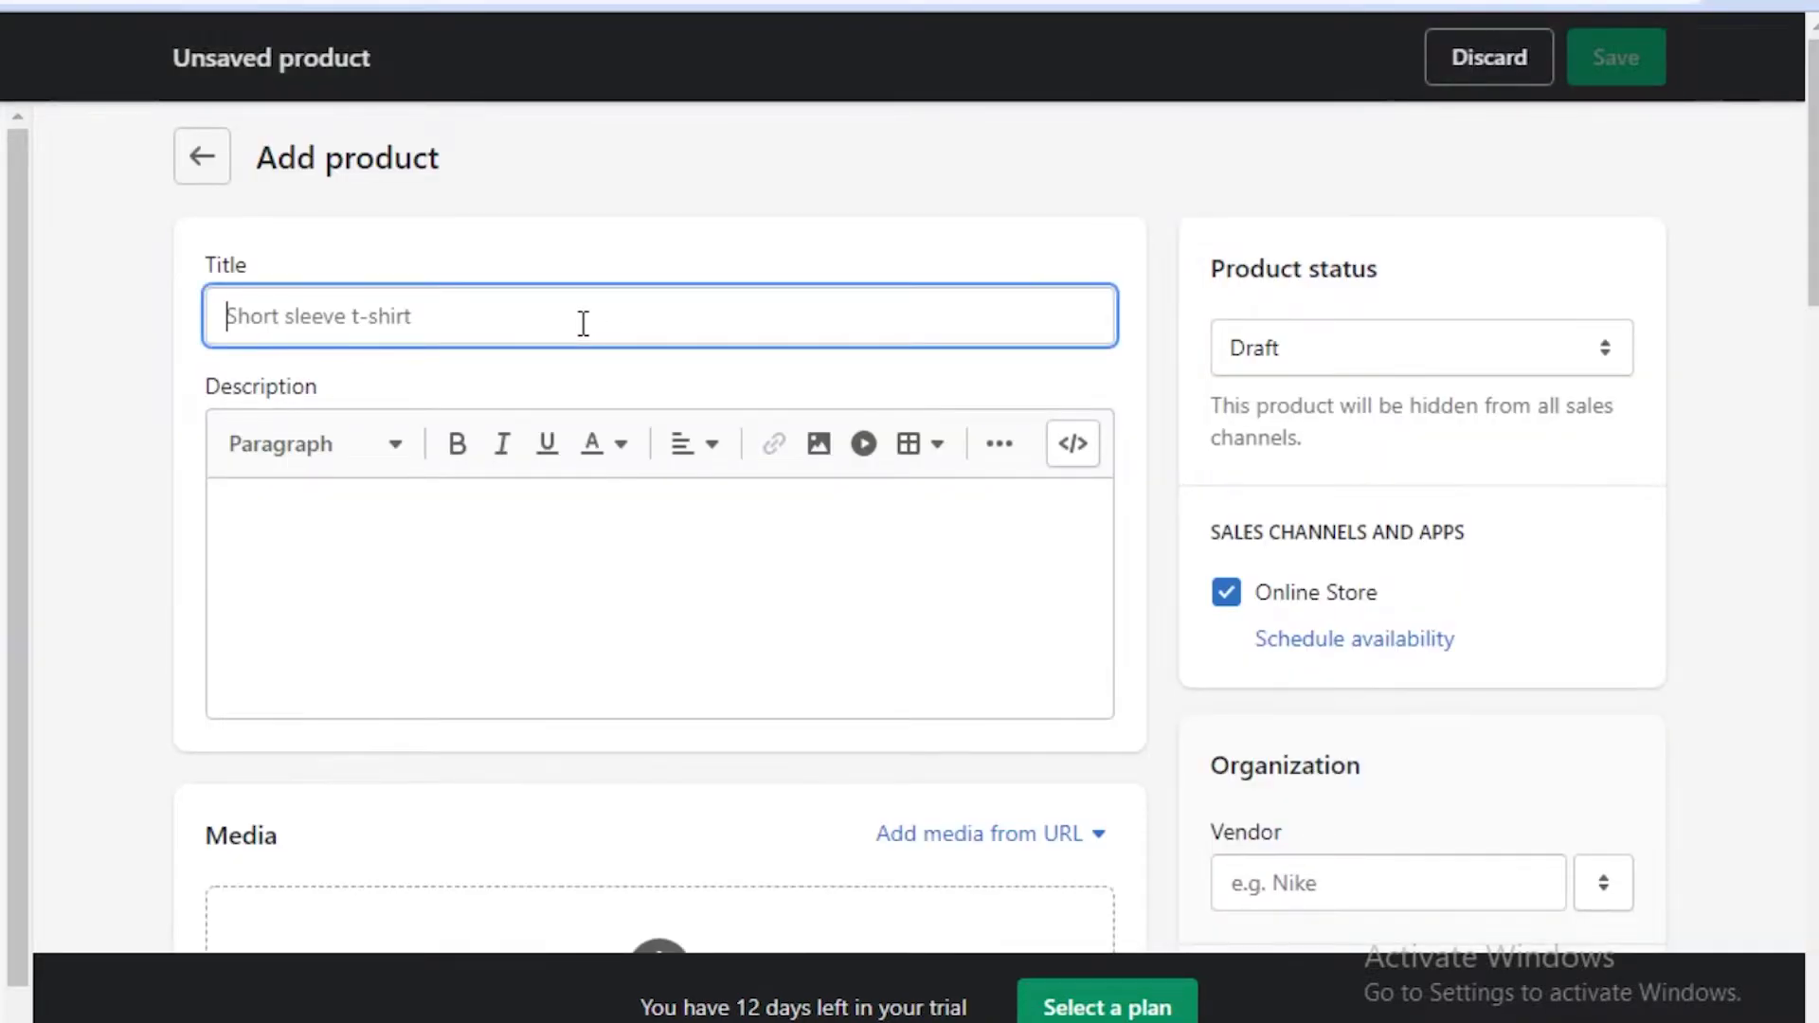
pyautogui.write('Cat Frame')
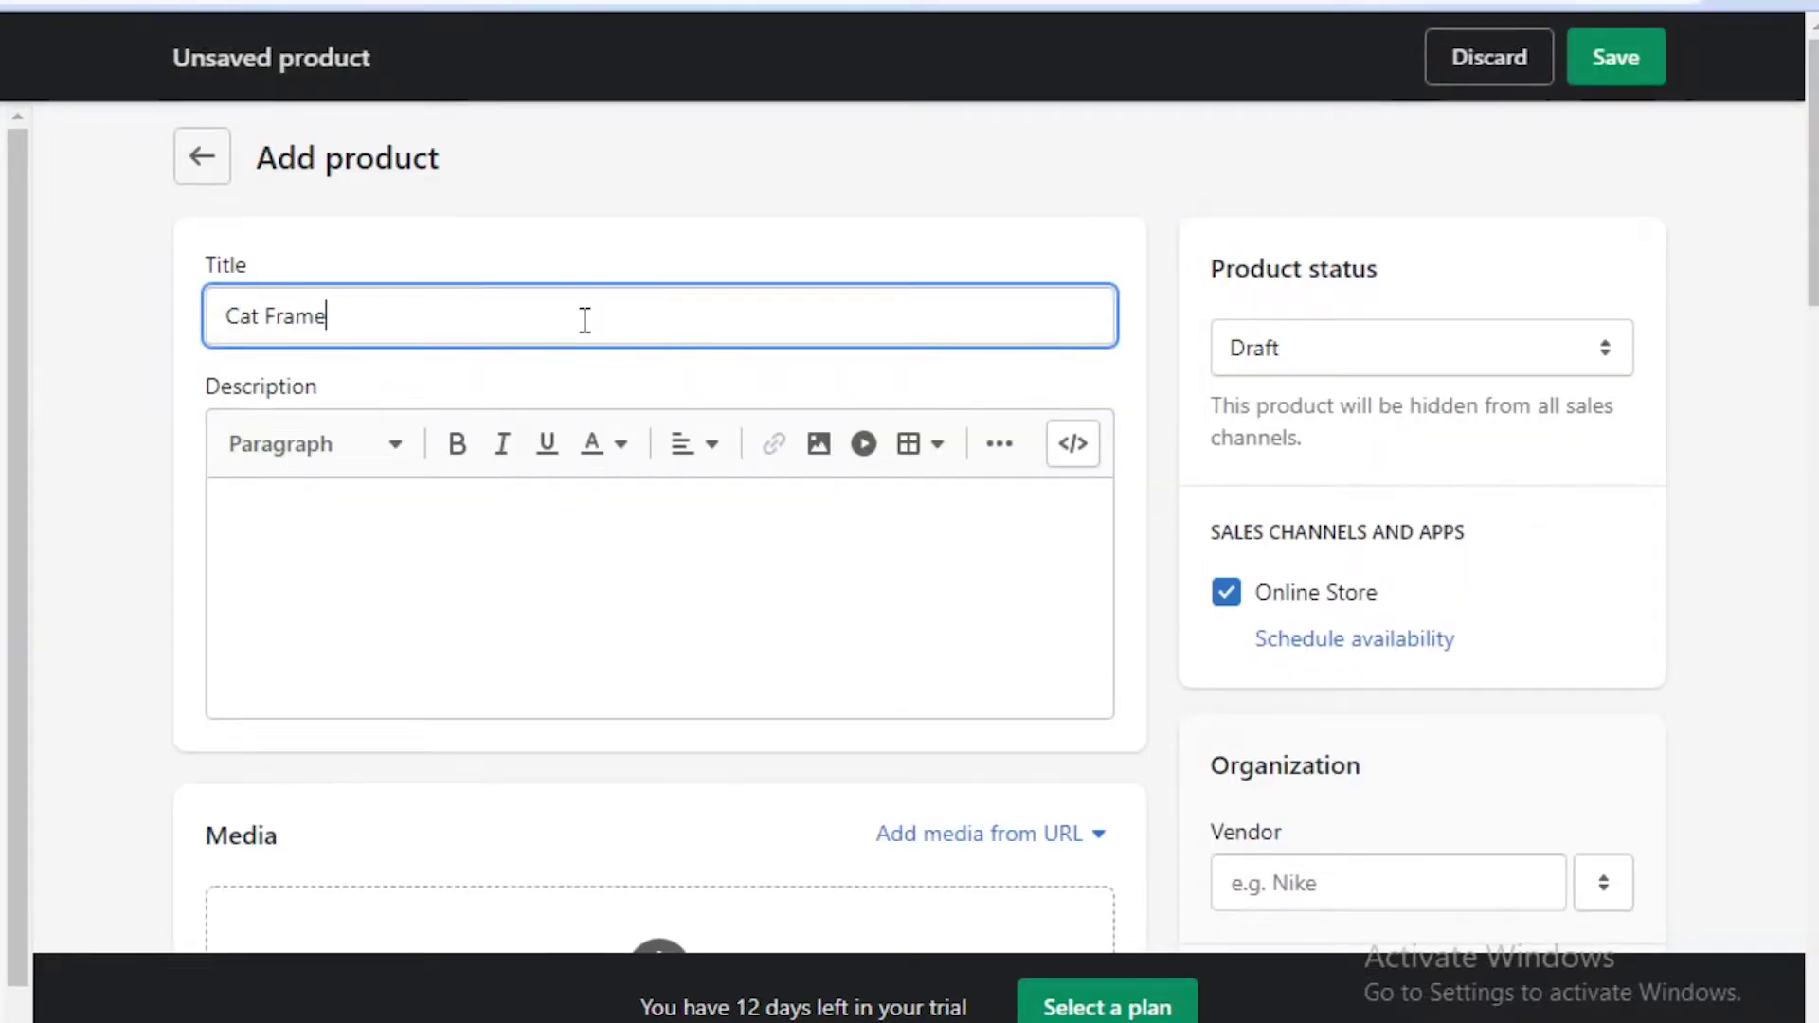
pyautogui.write(' Physical')
# Step: Enter "12x12 inch" as the physical frame's description and set its product status to Active
pyautogui.click(390, 566)
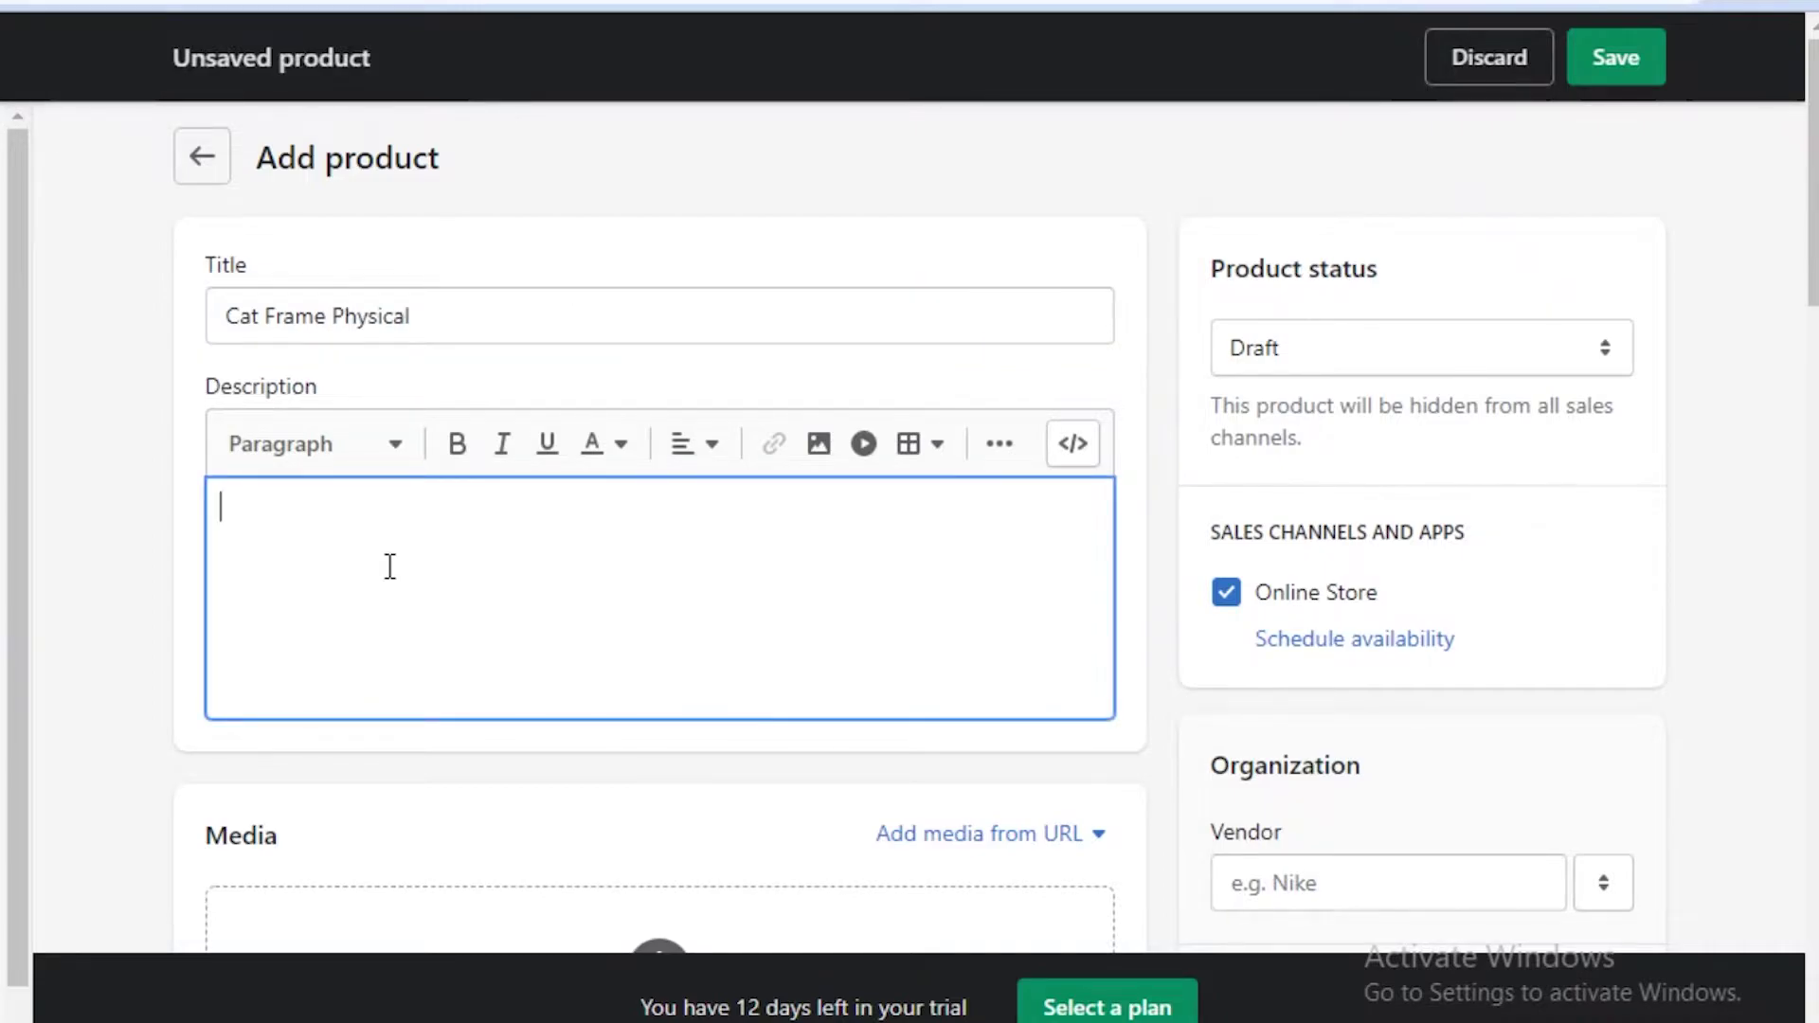
pyautogui.write('12x12  inch')
pyautogui.scroll(-7, 401, 560)
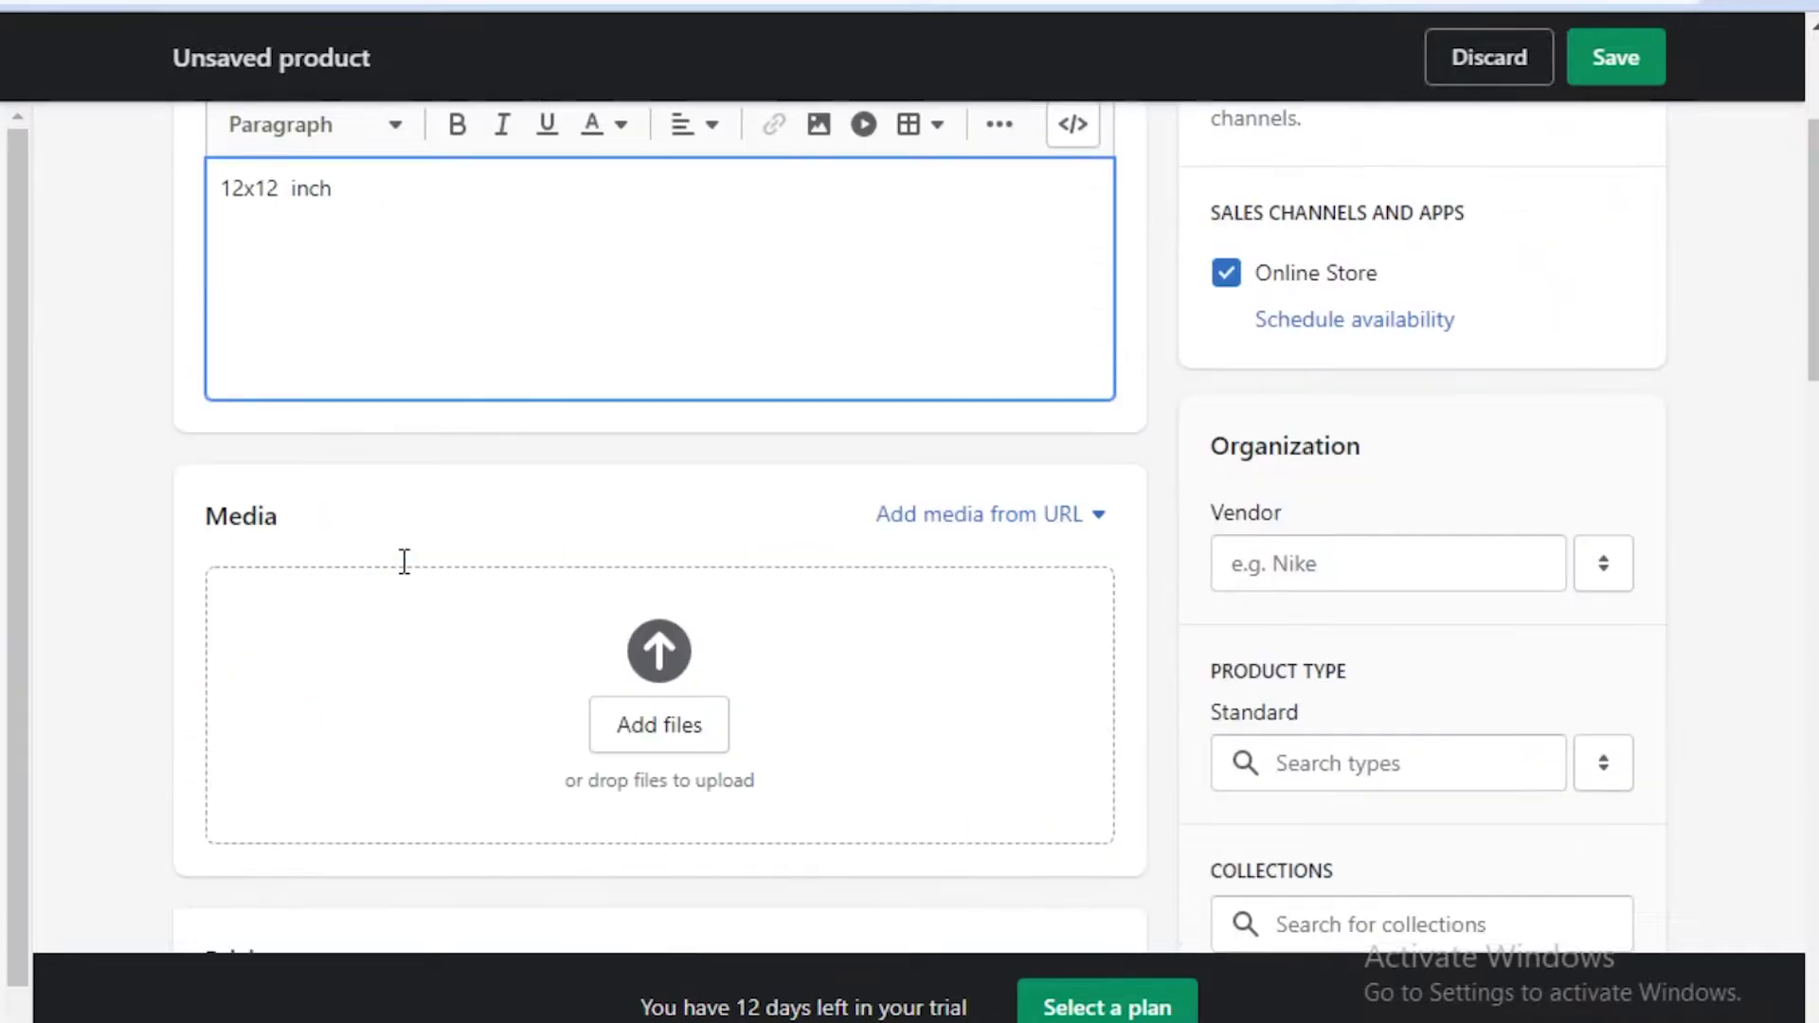
pyautogui.scroll(5, 1269, 341)
pyautogui.click(1317, 204)
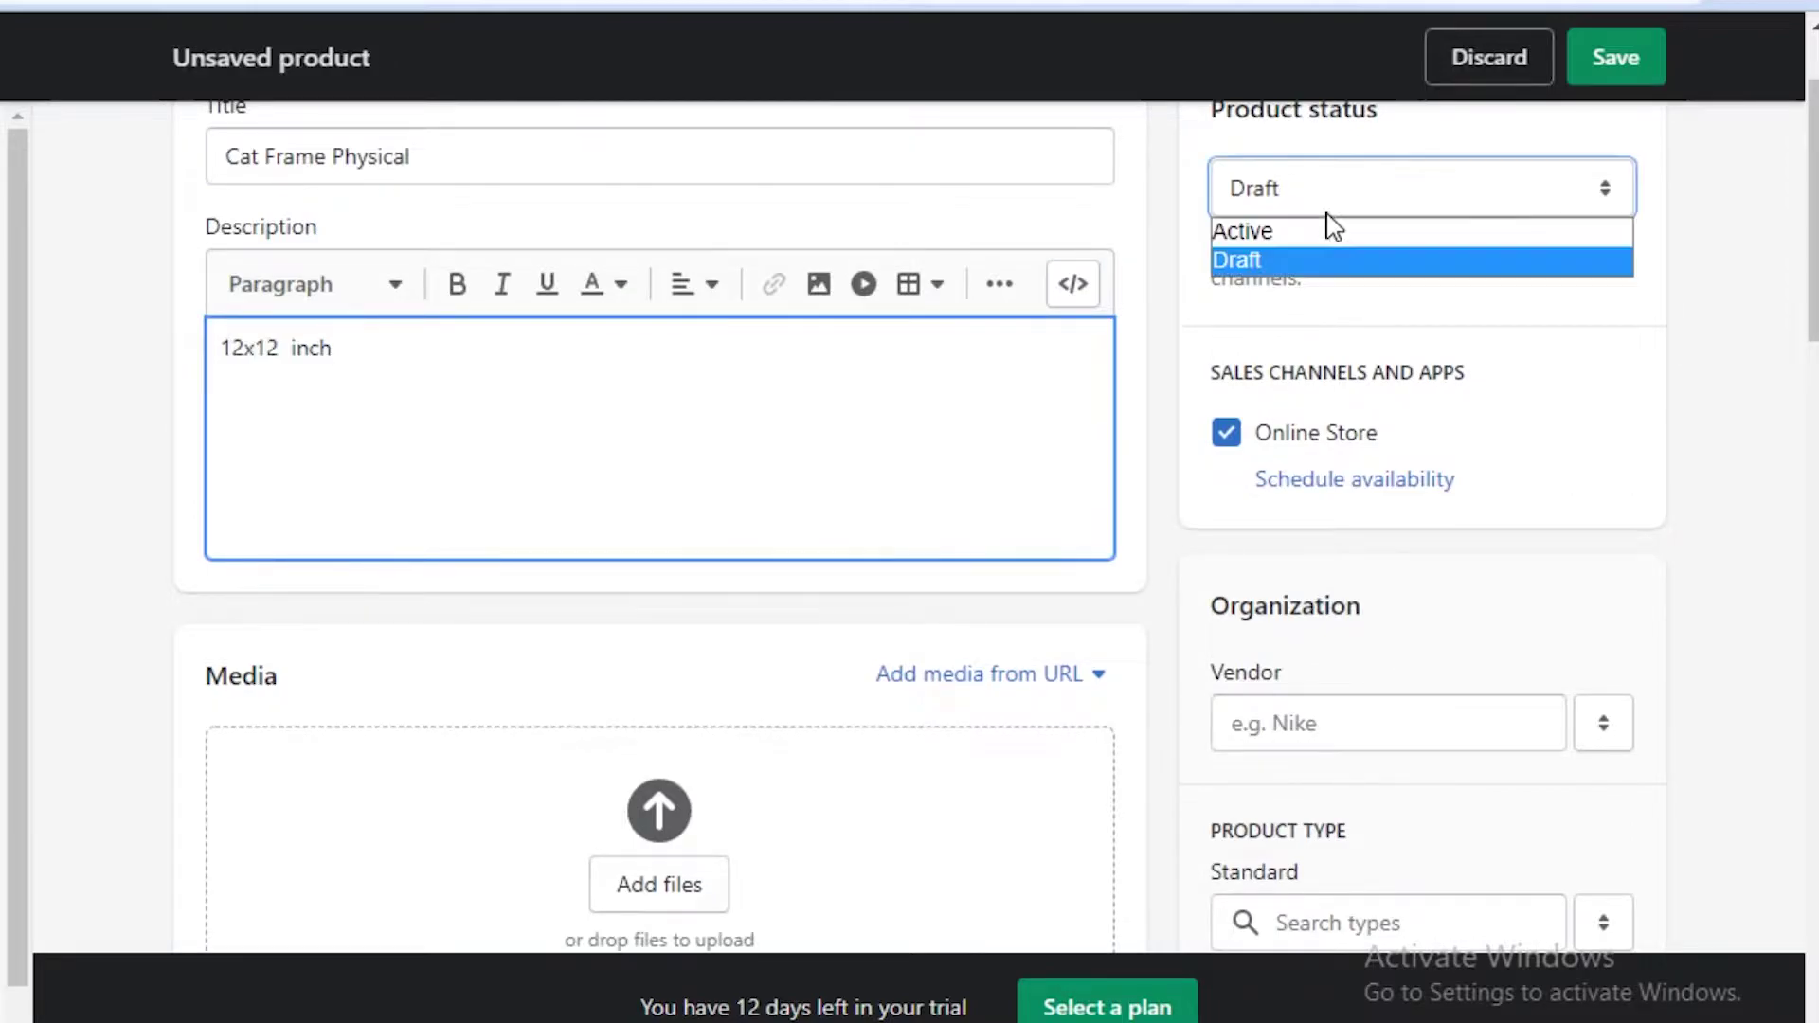
pyautogui.click(1317, 234)
pyautogui.scroll(-7, 350, 654)
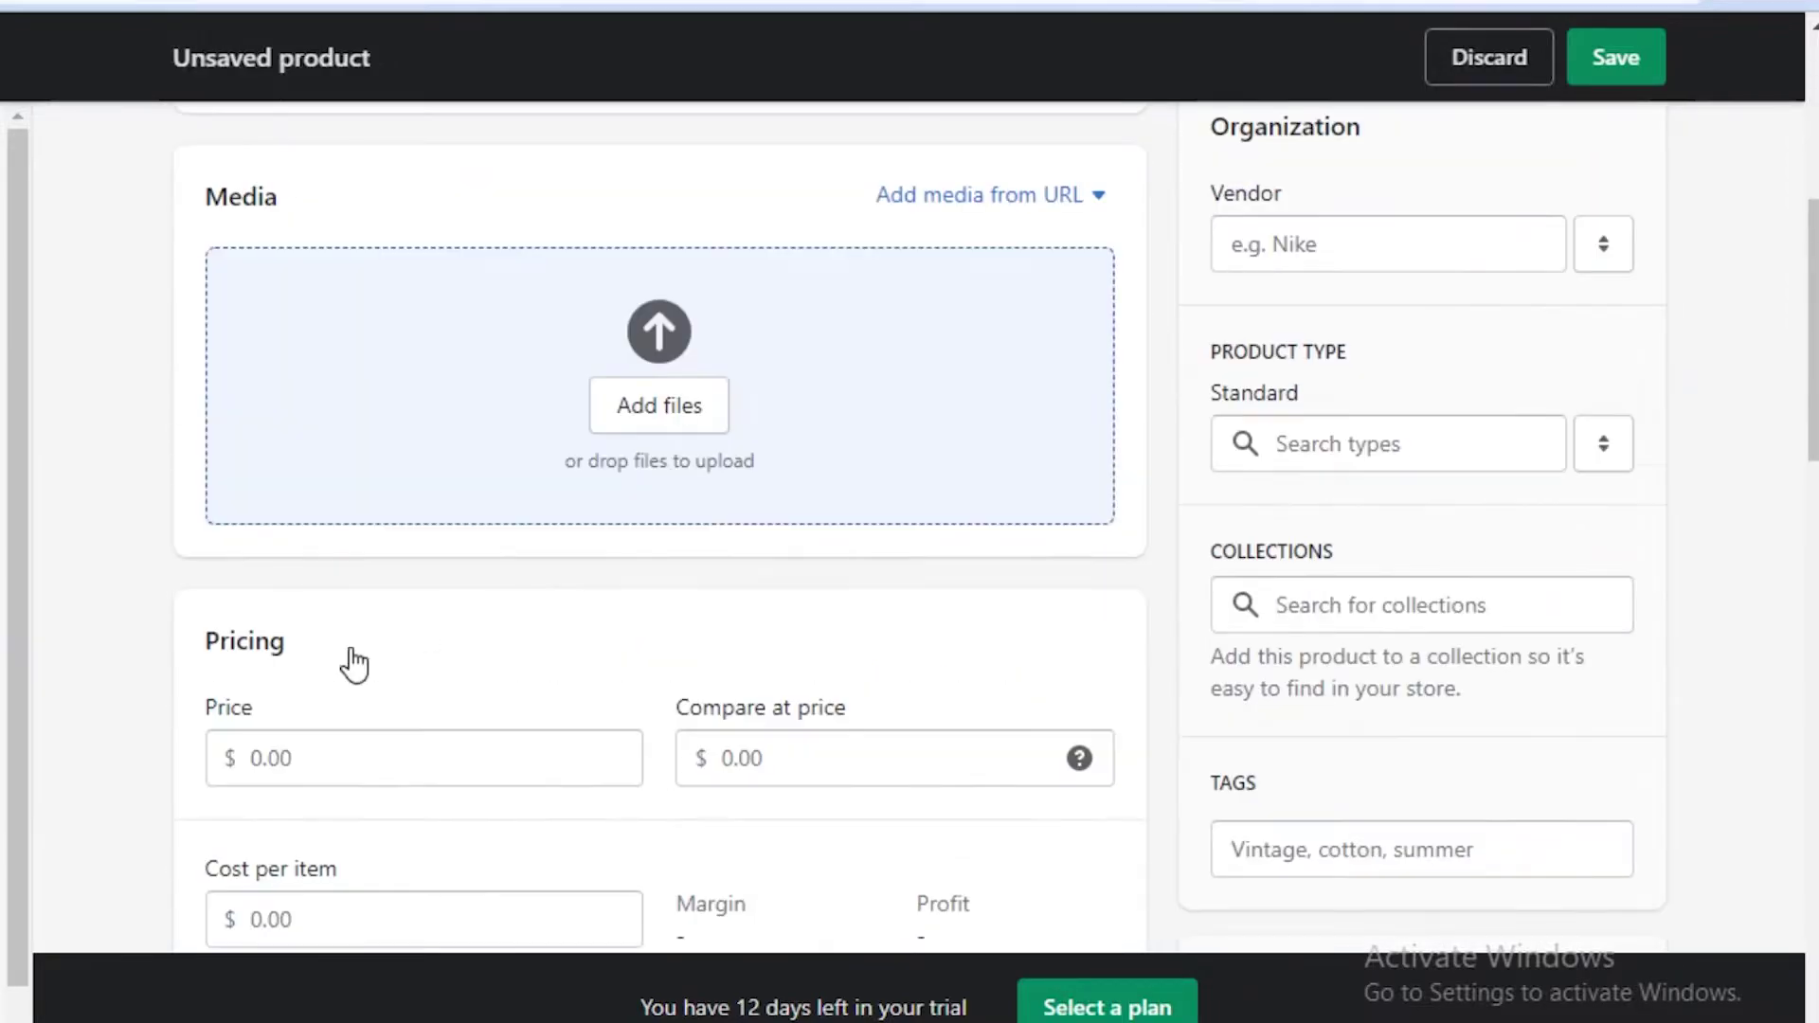
# Step: Set the product's price to $20 and enter KK1 as its SKU
pyautogui.click(359, 591)
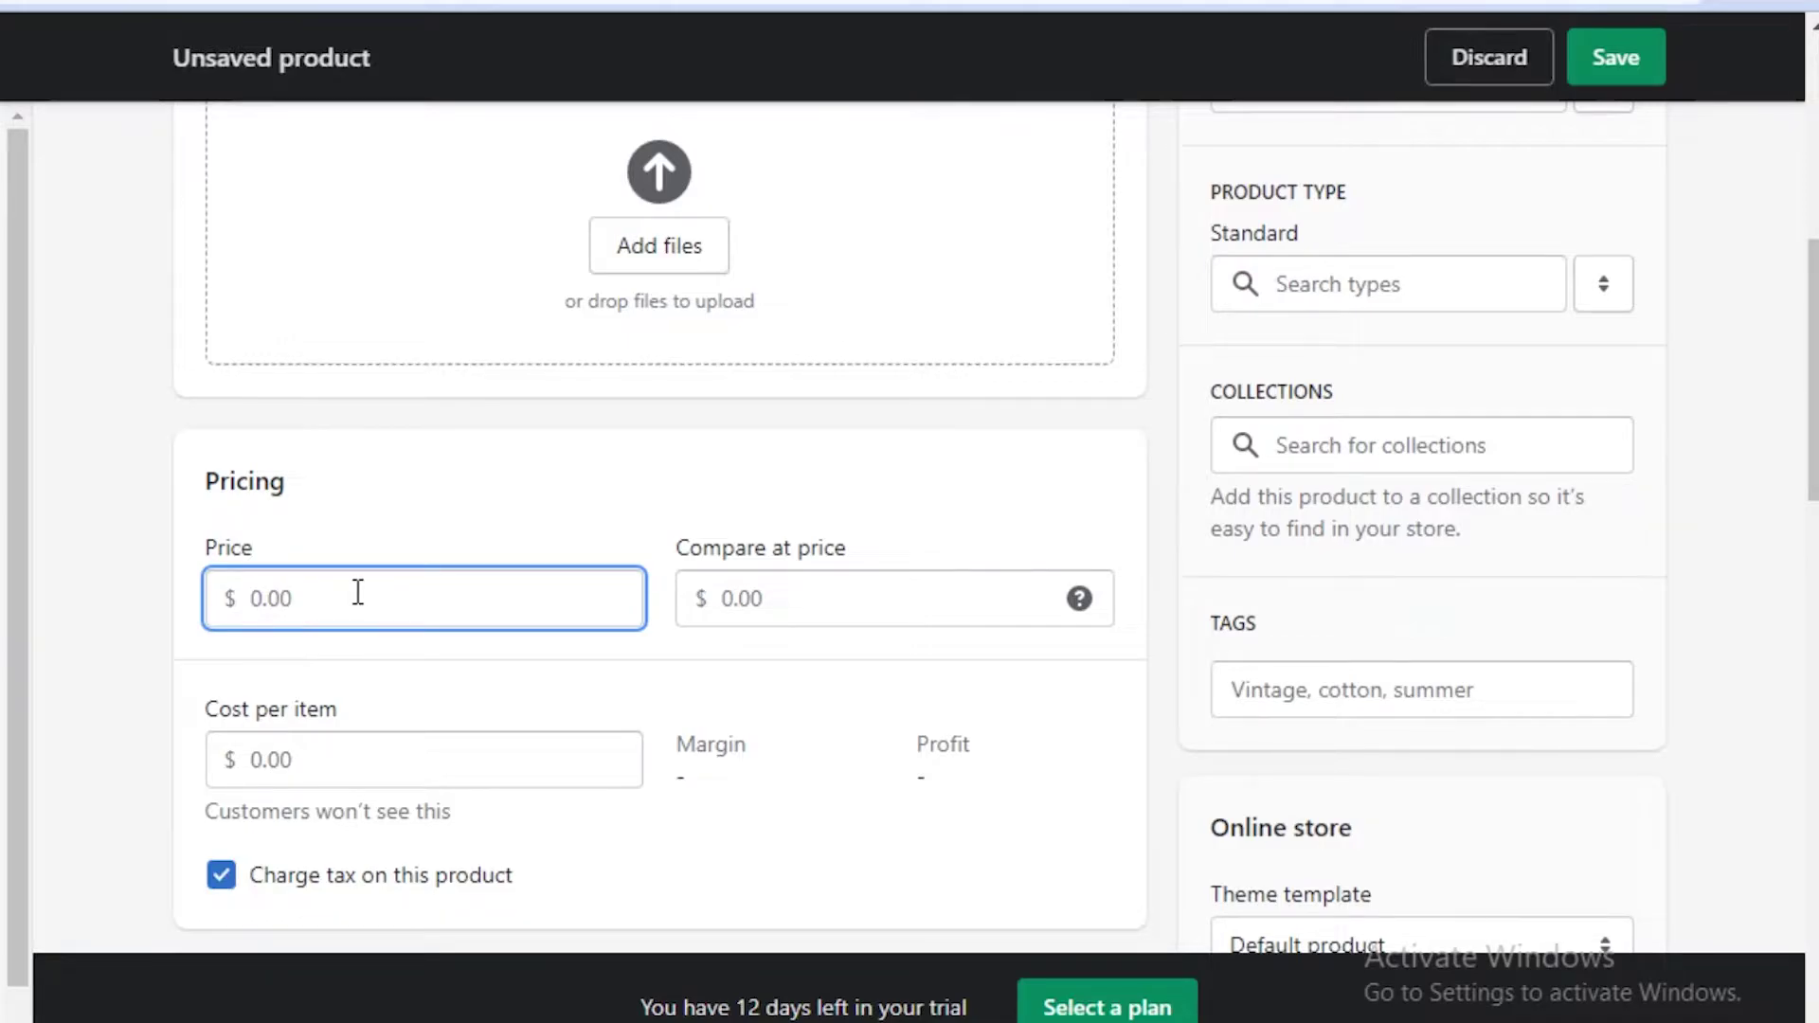
pyautogui.write('20')
pyautogui.scroll(-3, 313, 635)
pyautogui.scroll(-2, 316, 654)
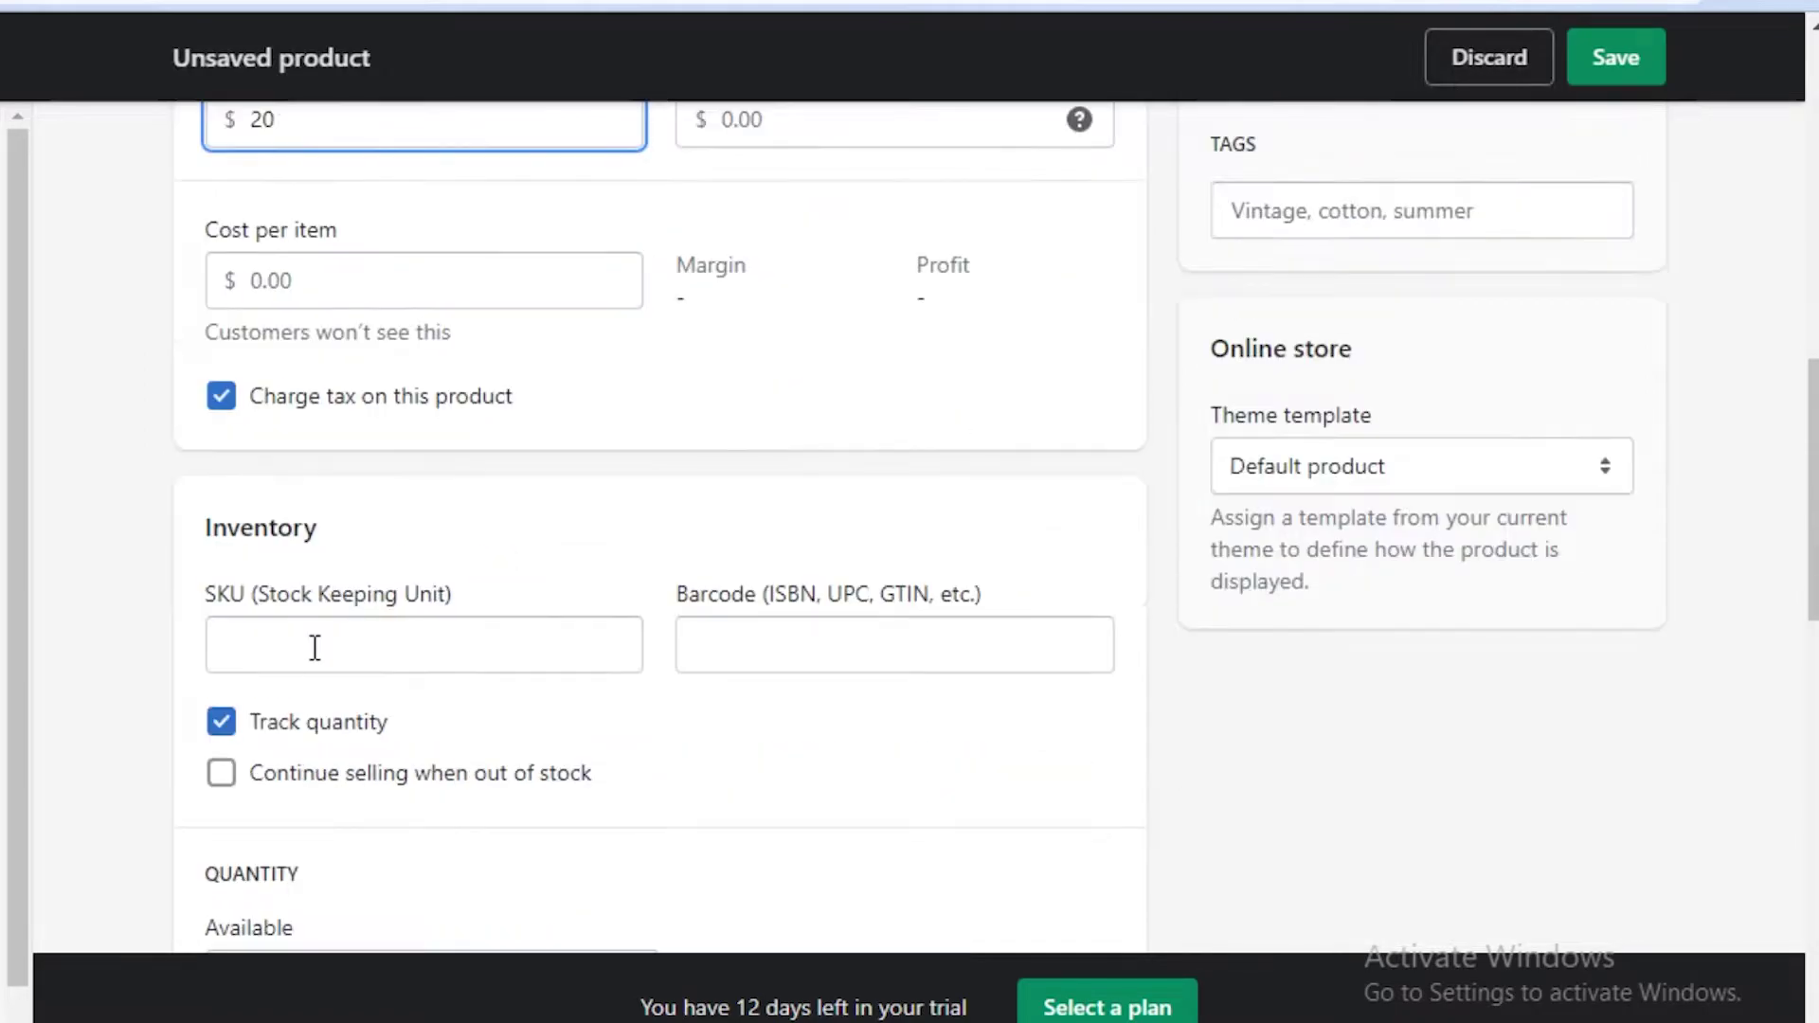
pyautogui.click(343, 655)
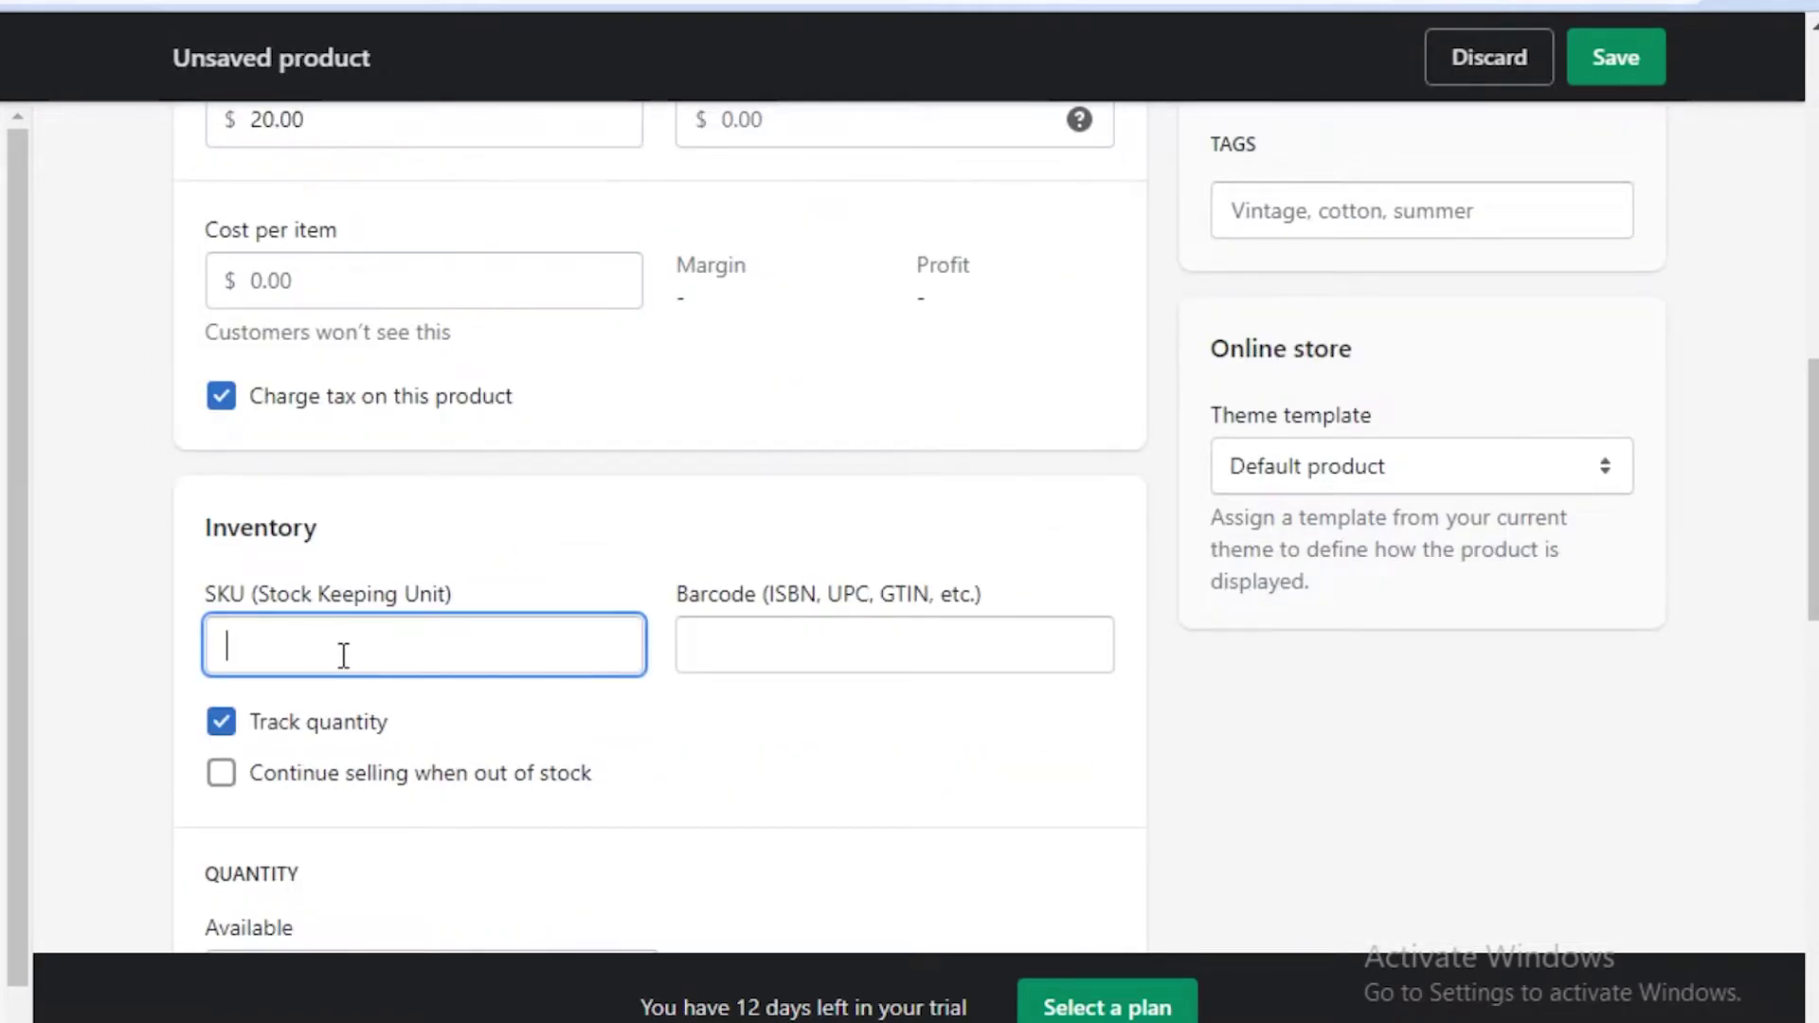
pyautogui.write('KK!')
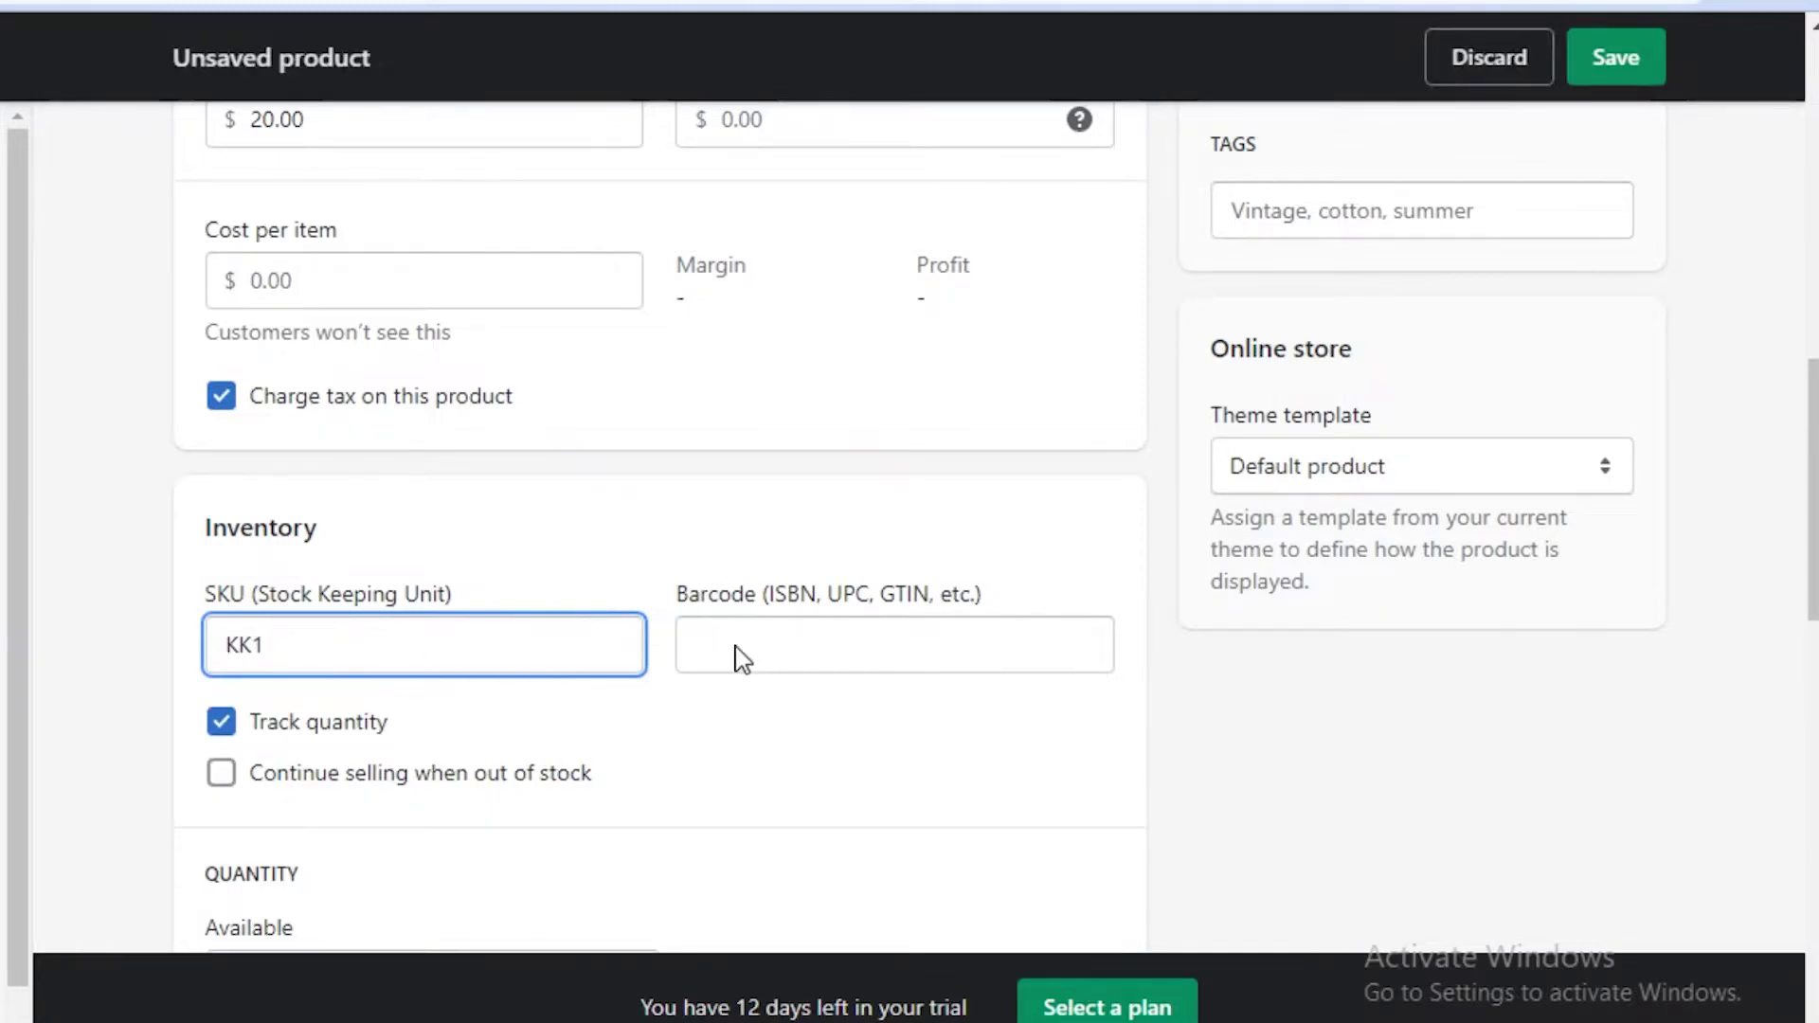
# Step: Set the product's available quantity to 3
pyautogui.scroll(-2, 645, 659)
pyautogui.scroll(-2, 645, 659)
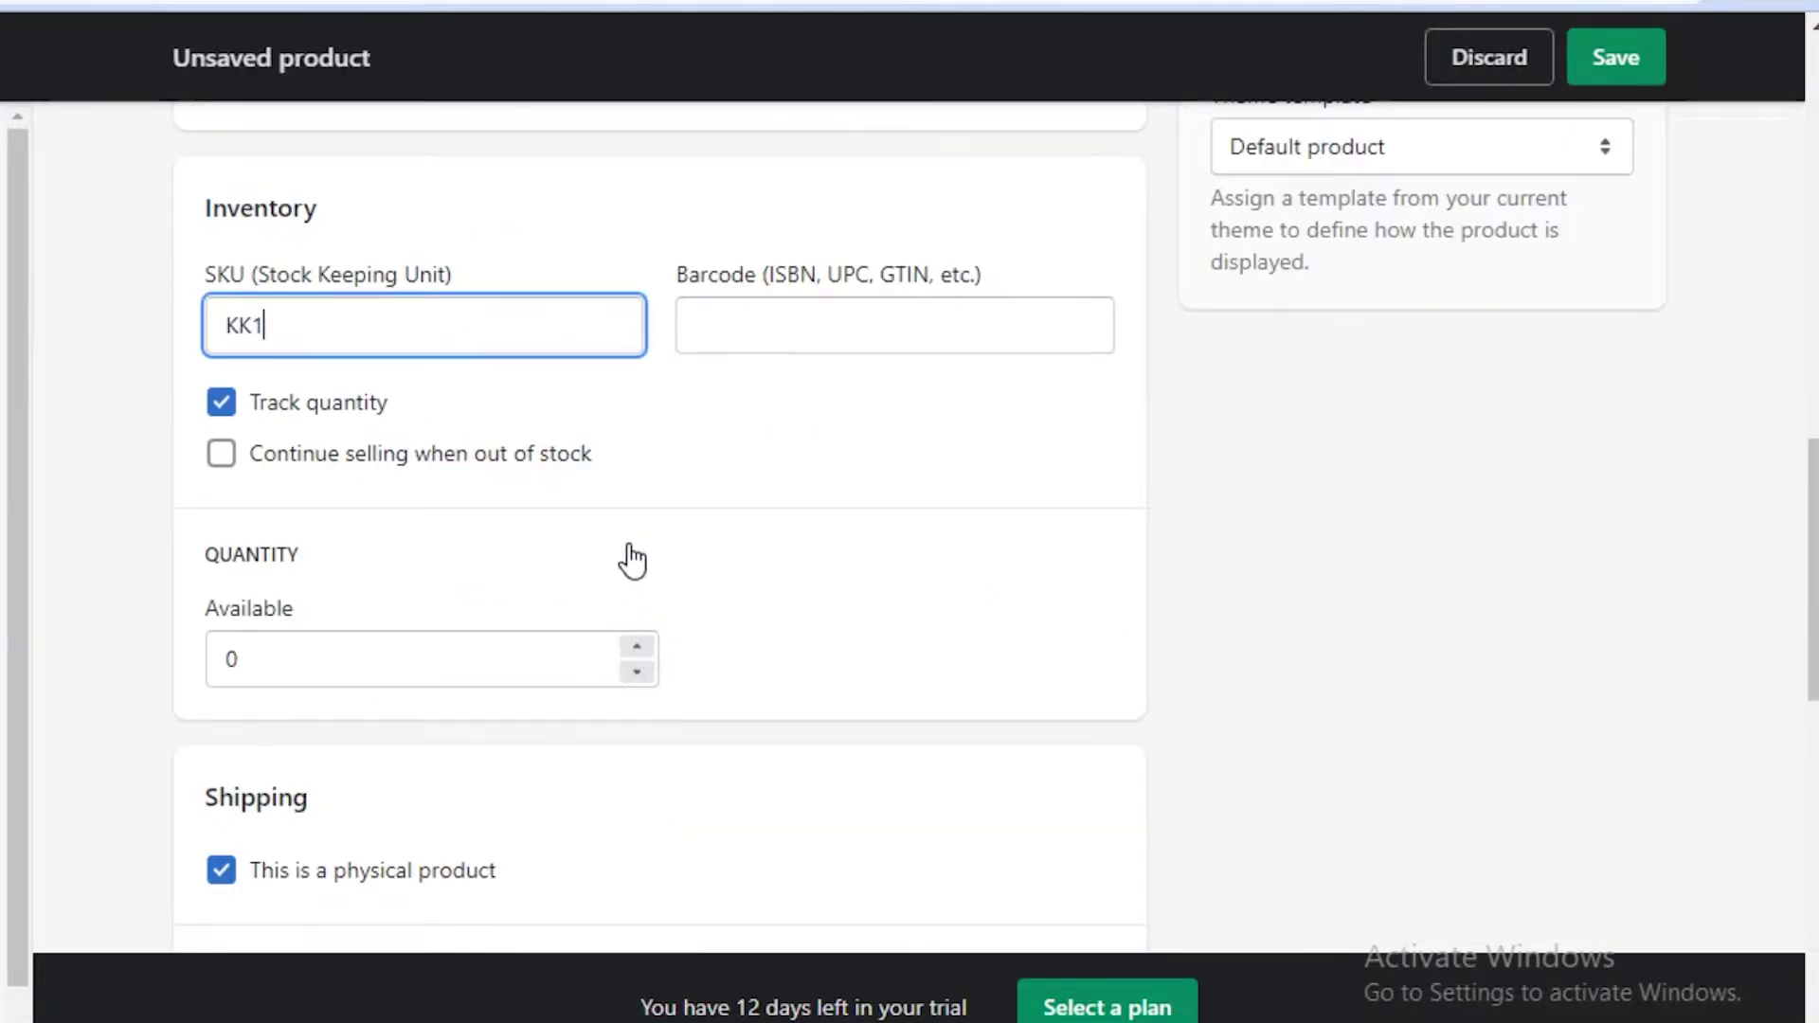
pyautogui.click(371, 663)
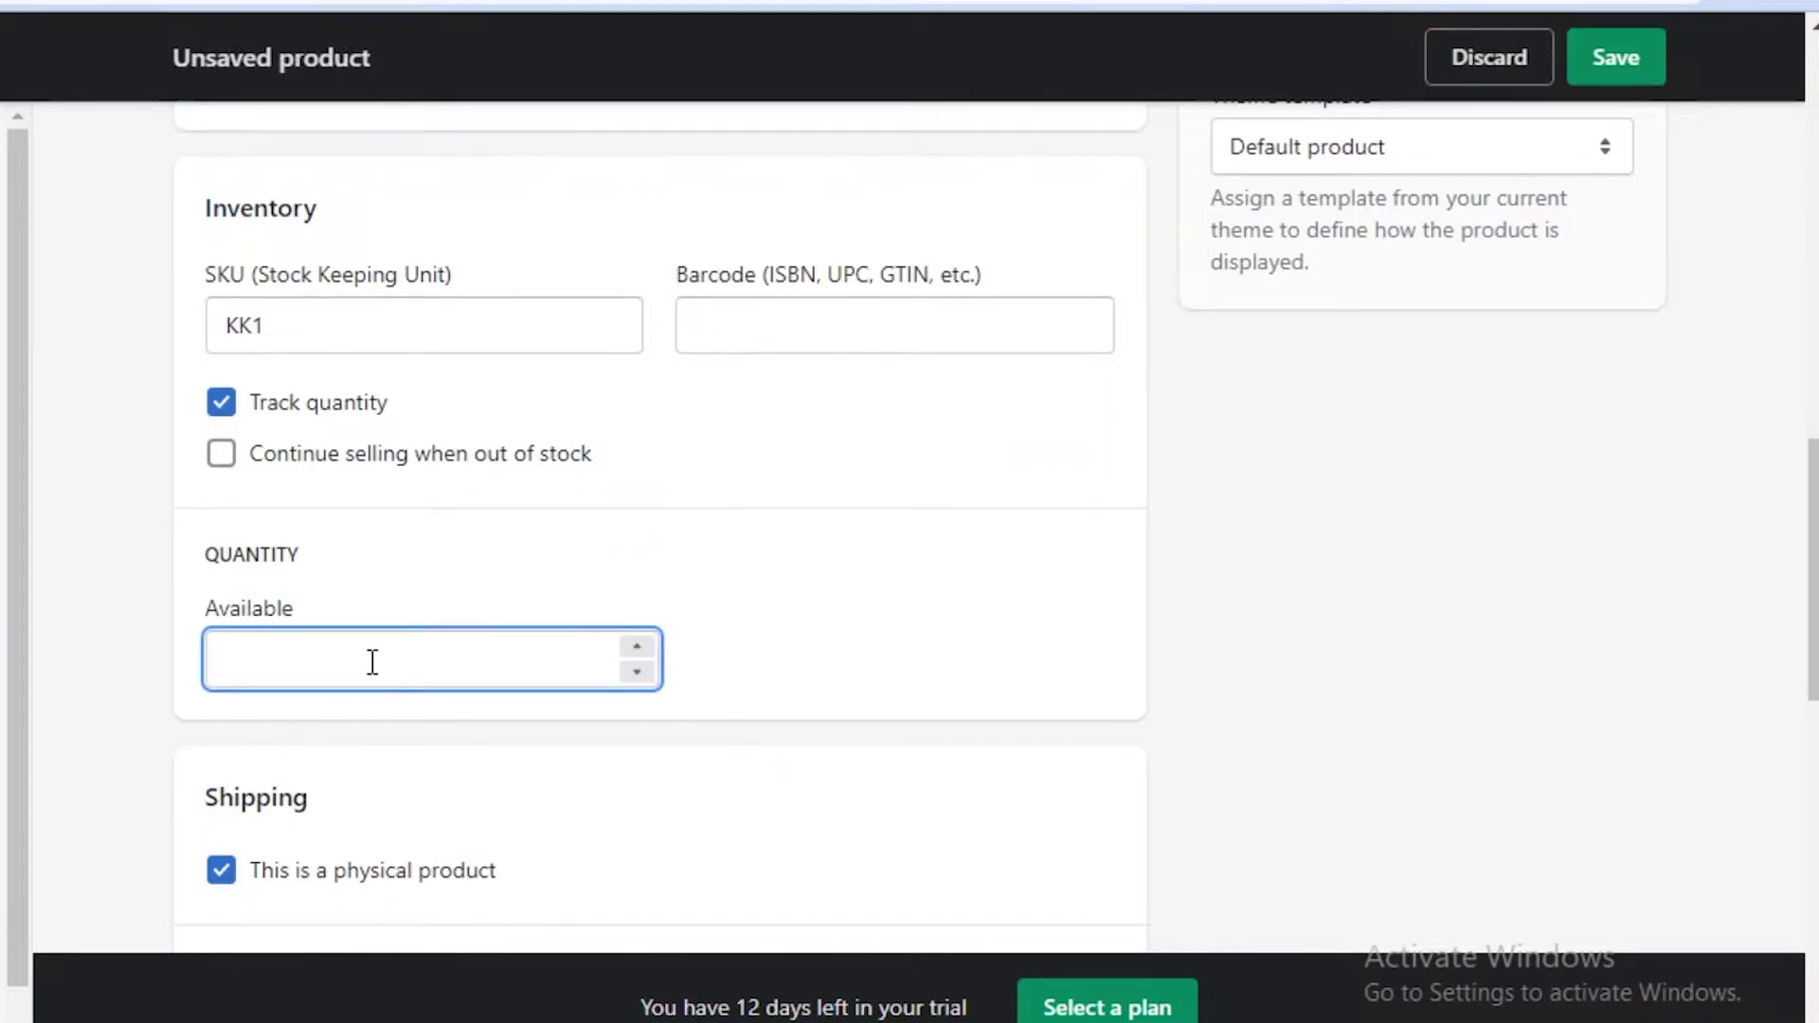
pyautogui.write('3')
pyautogui.click(862, 589)
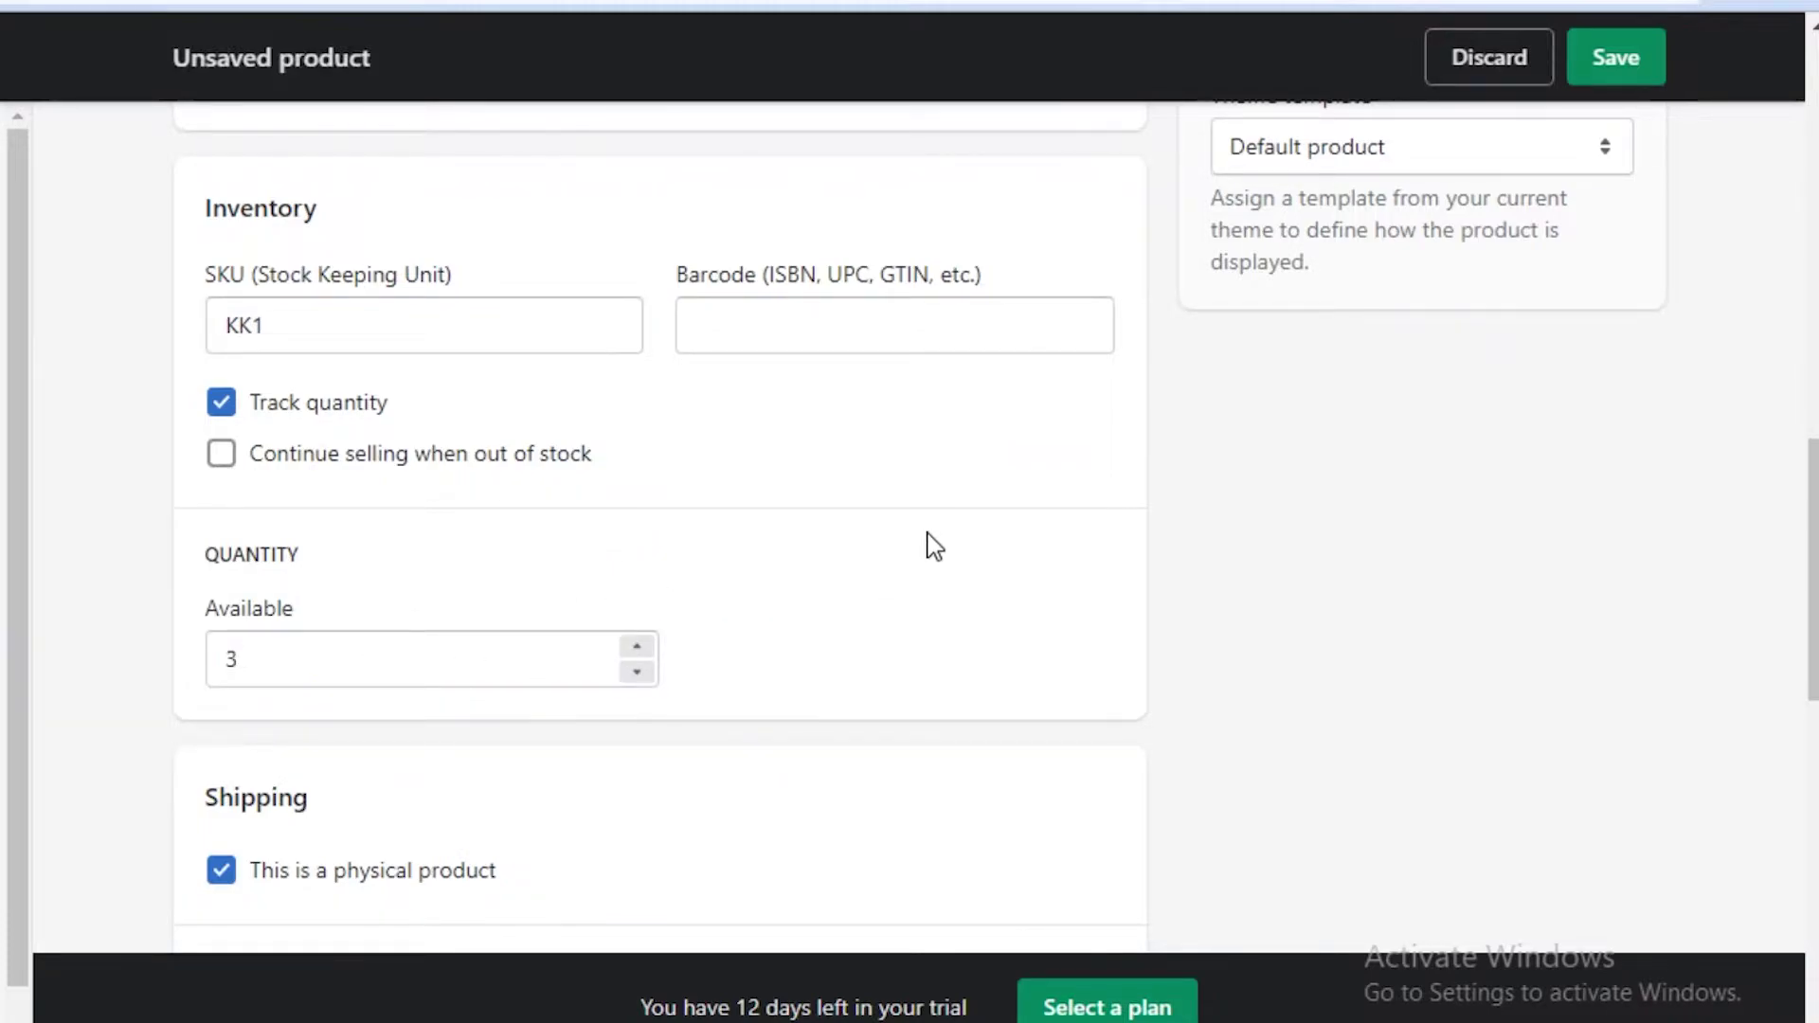
# Step: Set the physical product's shipping weight to 2 lb
pyautogui.scroll(-3, 933, 512)
pyautogui.scroll(-2, 512, 439)
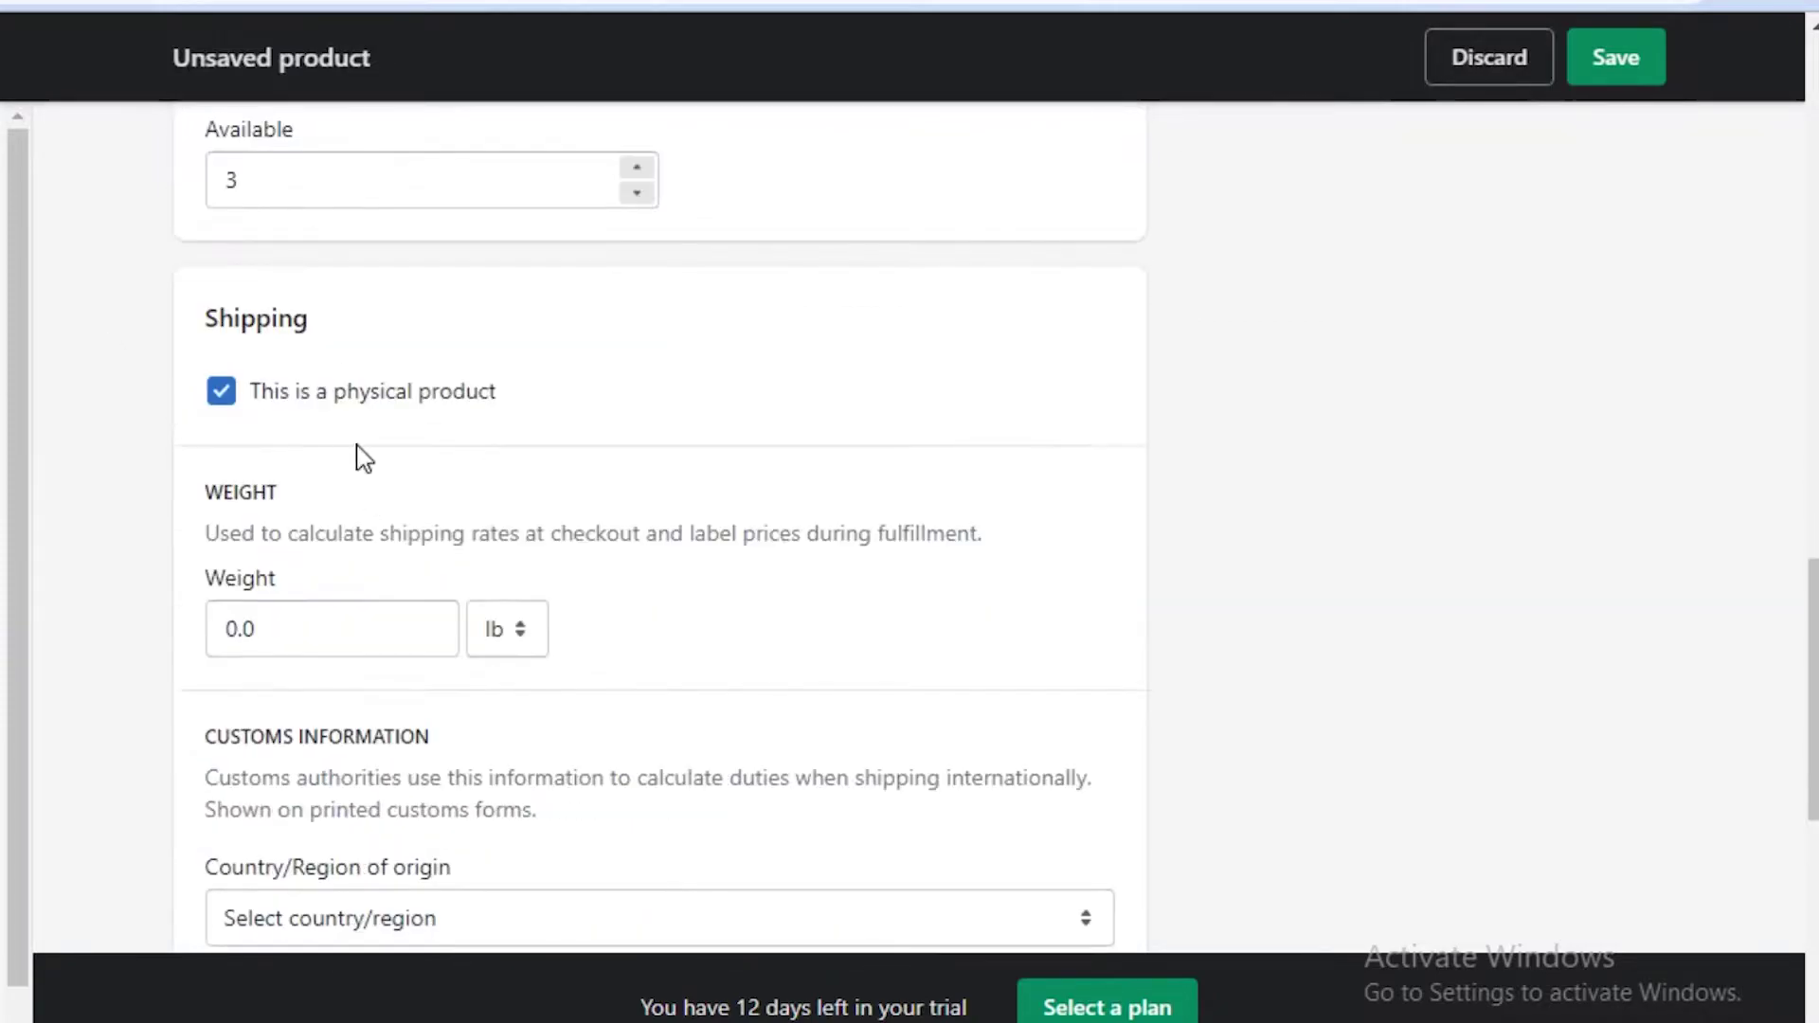
pyautogui.click(333, 630)
pyautogui.press('BackSpace')
pyautogui.press('BackSpace')
pyautogui.press('BackSpace')
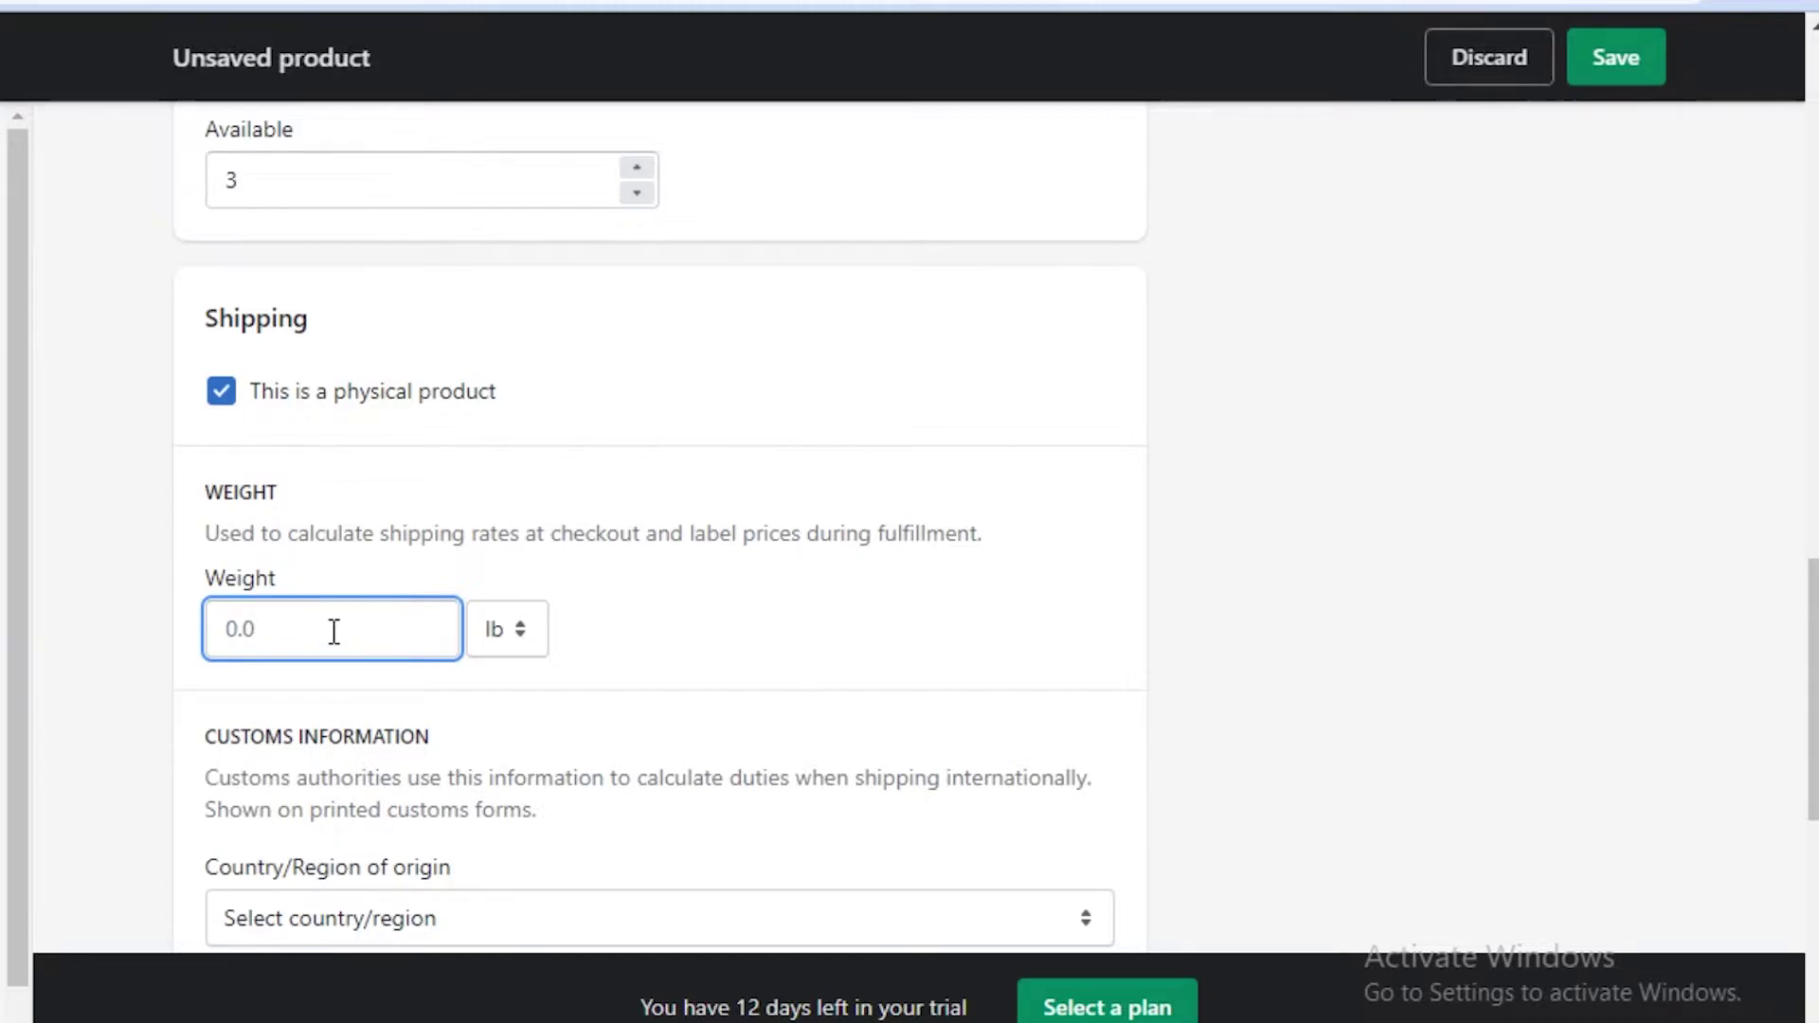
pyautogui.write('2')
pyautogui.press('BackSpace')
pyautogui.write('2')
pyautogui.click(705, 590)
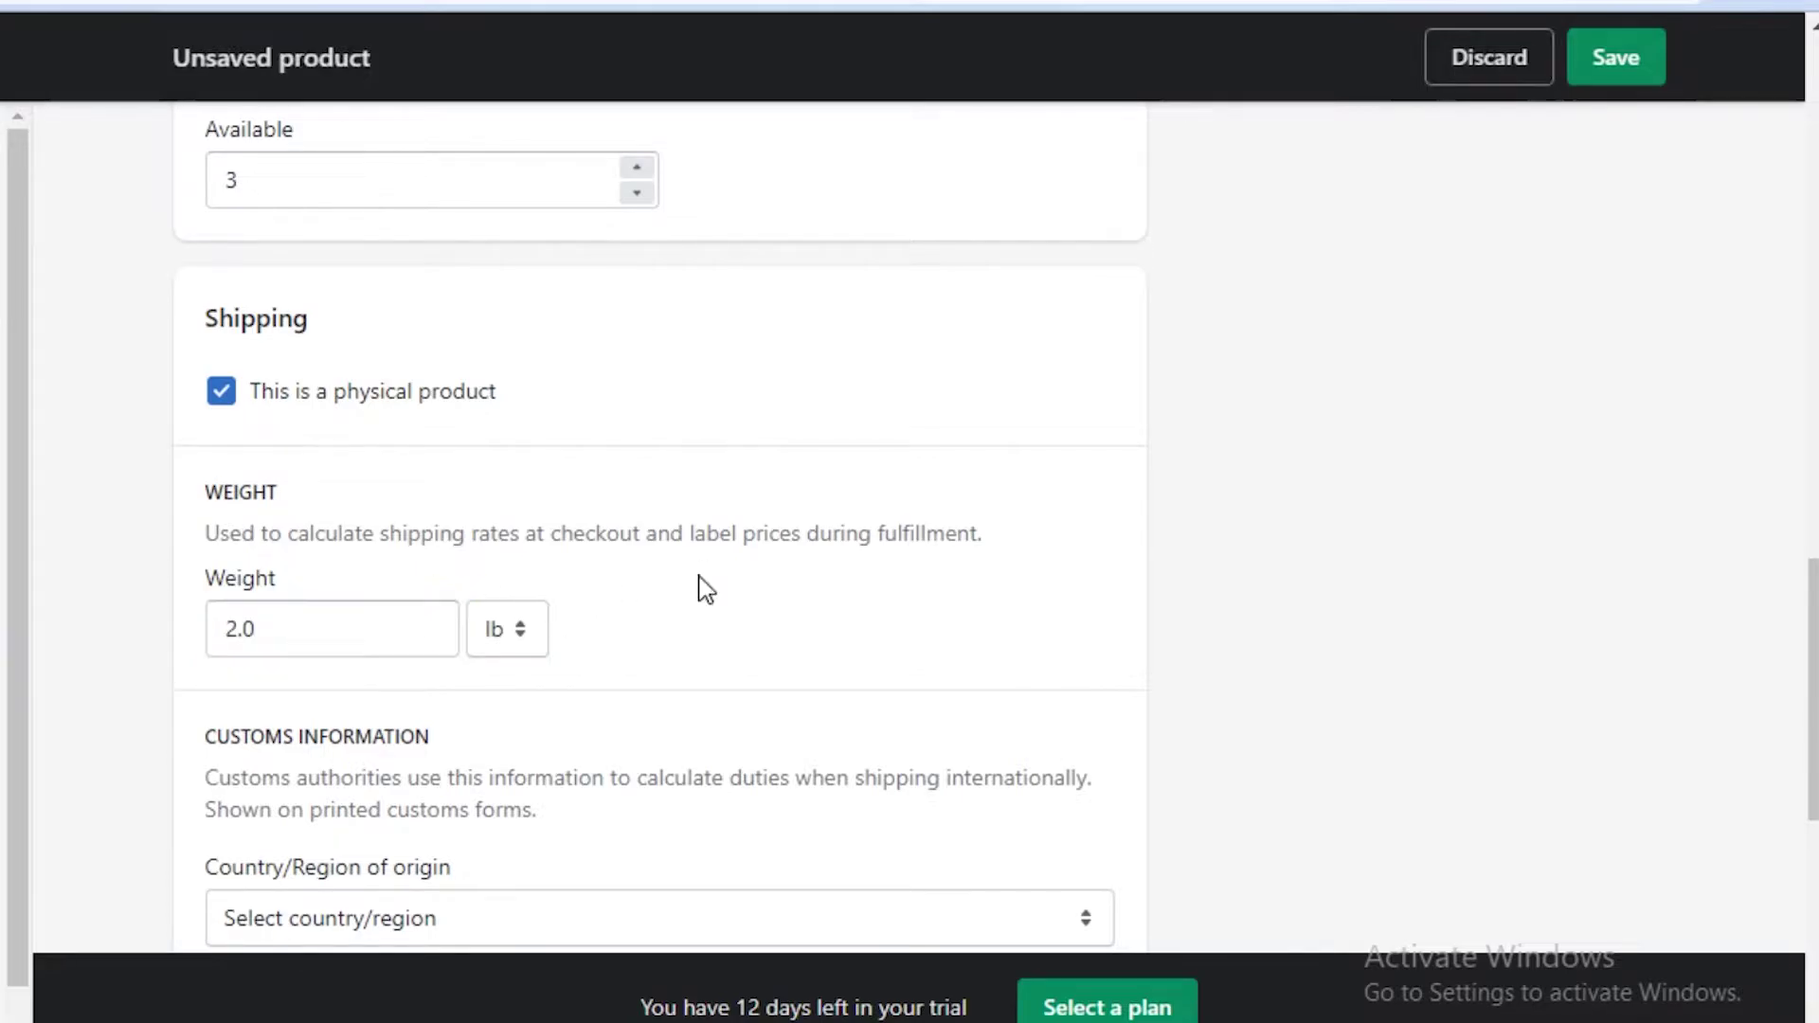
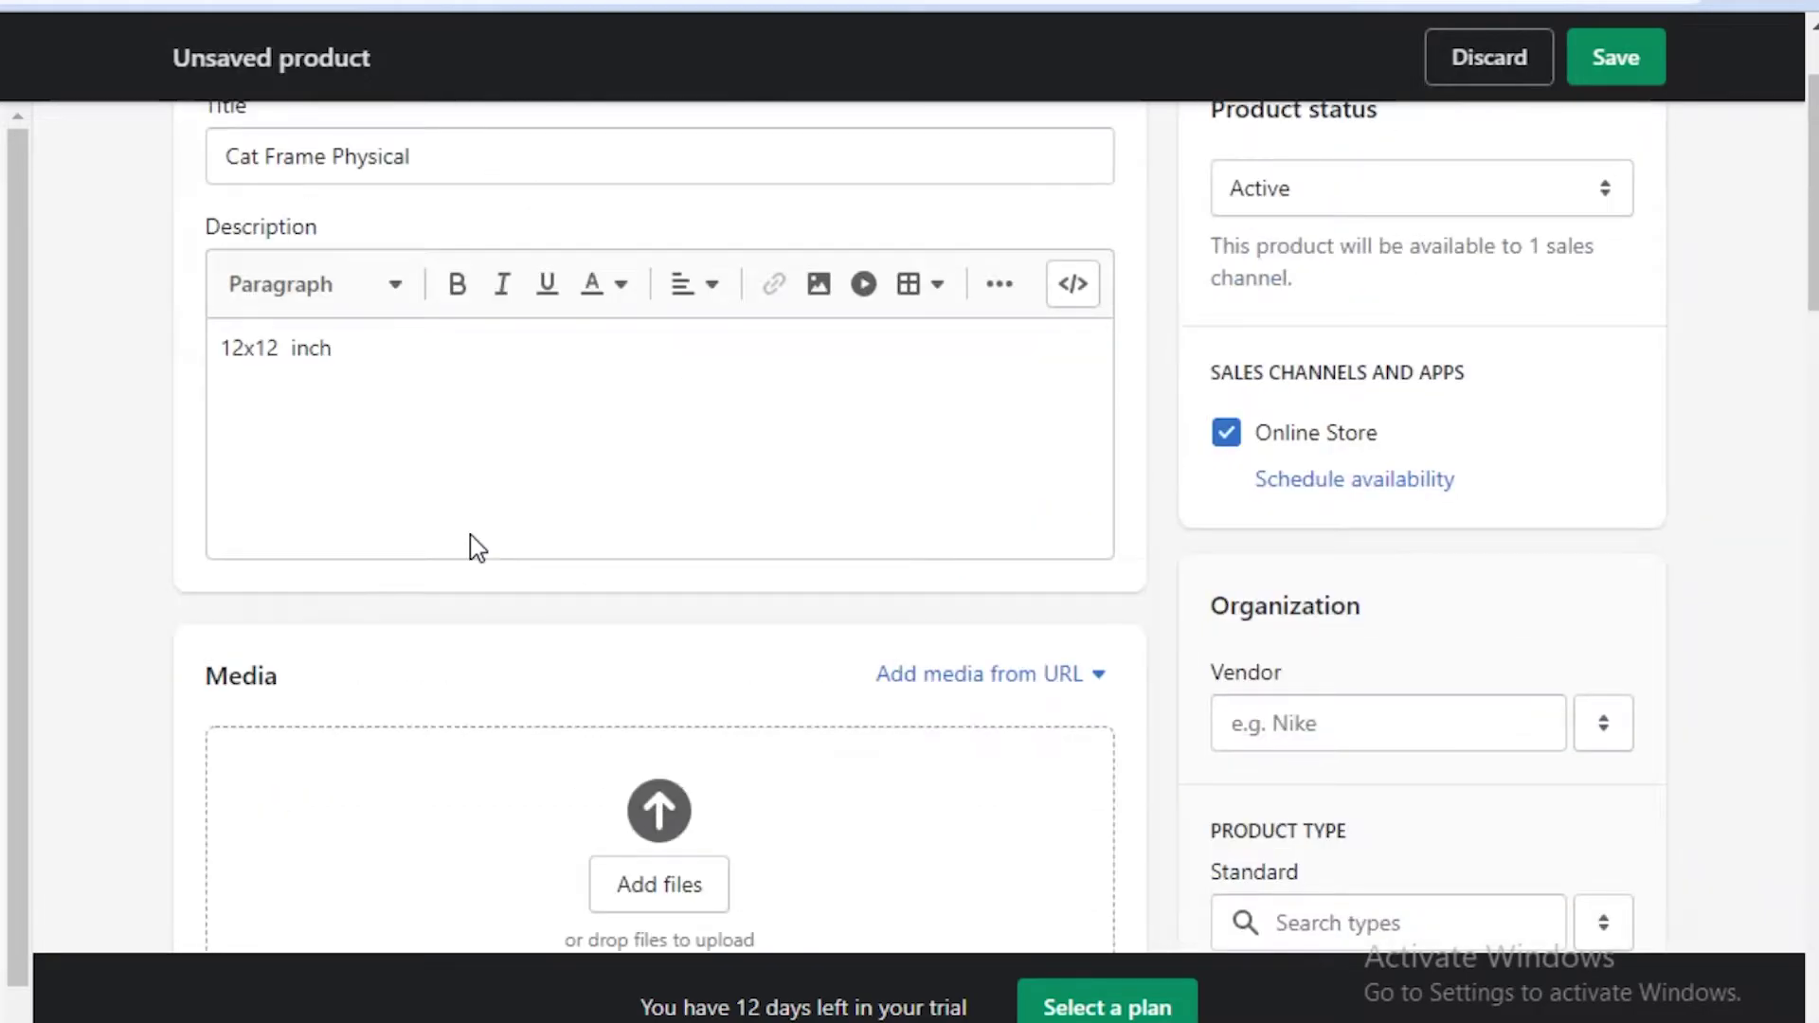
# Step: Clear the "12x12 inch" description and enable options such as size or color for the product
pyautogui.moveTo(222, 348); pyautogui.dragTo(334, 348)
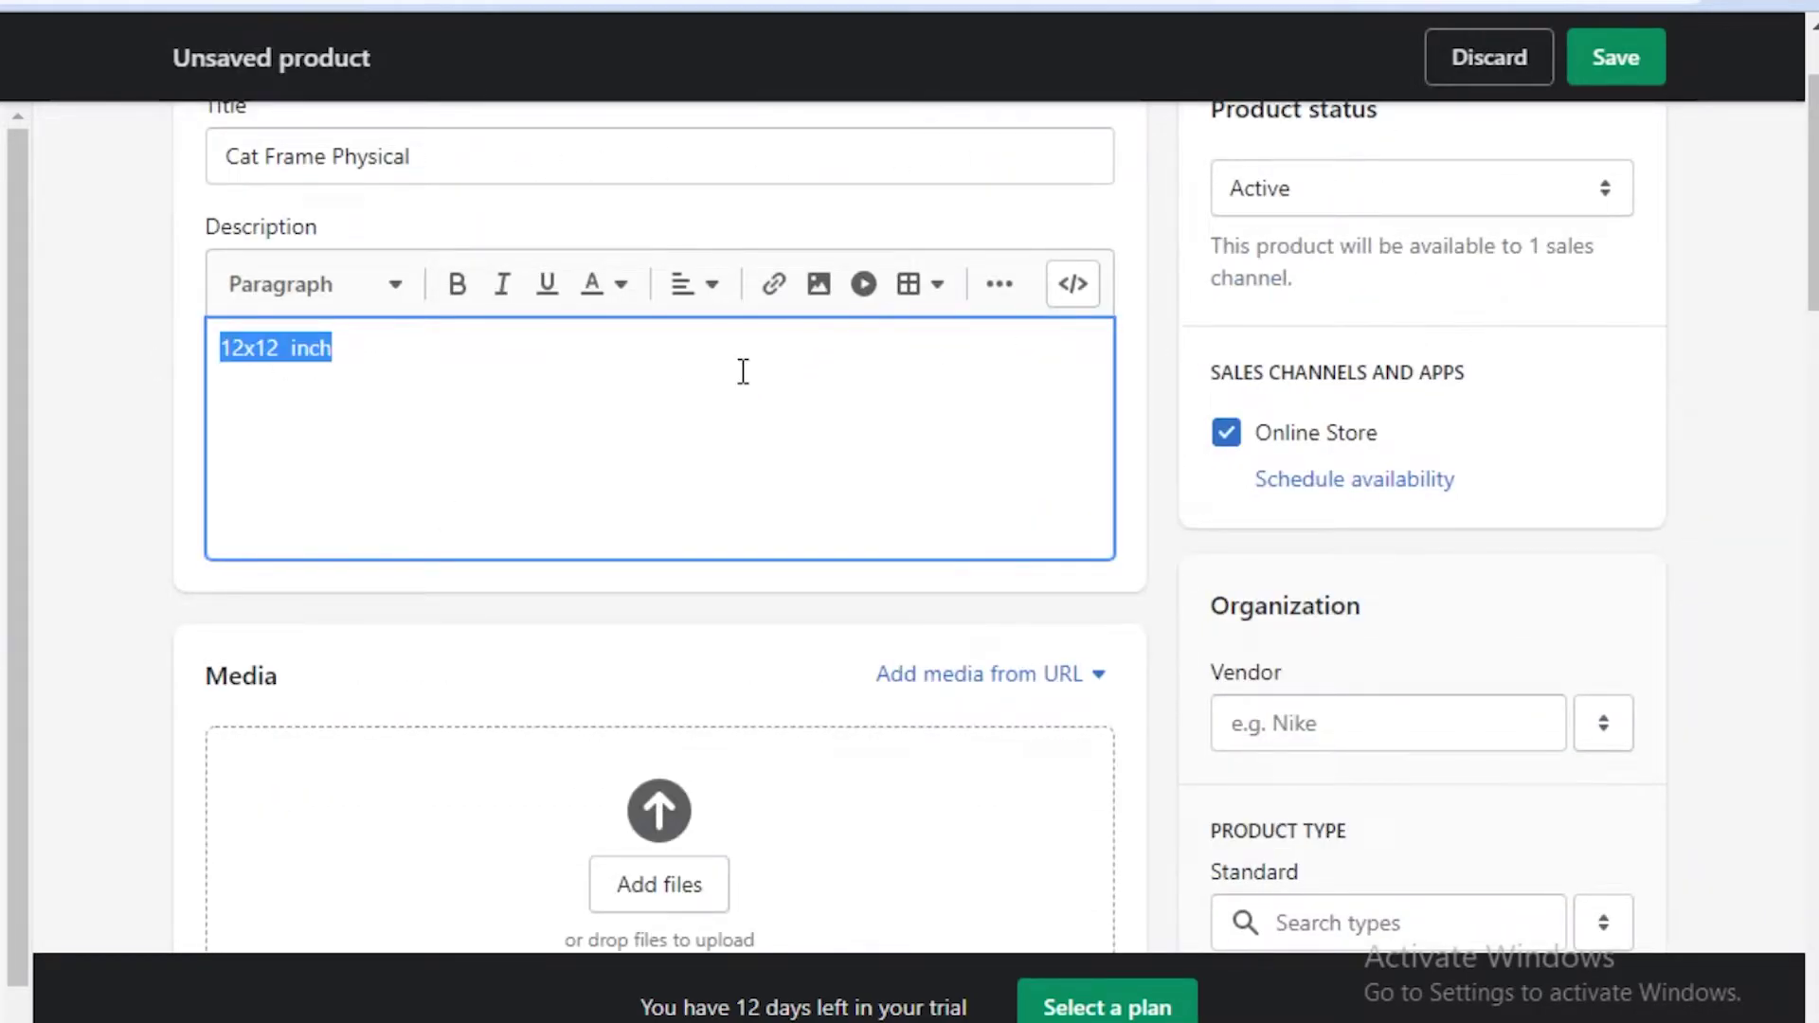
pyautogui.press('BackSpace')
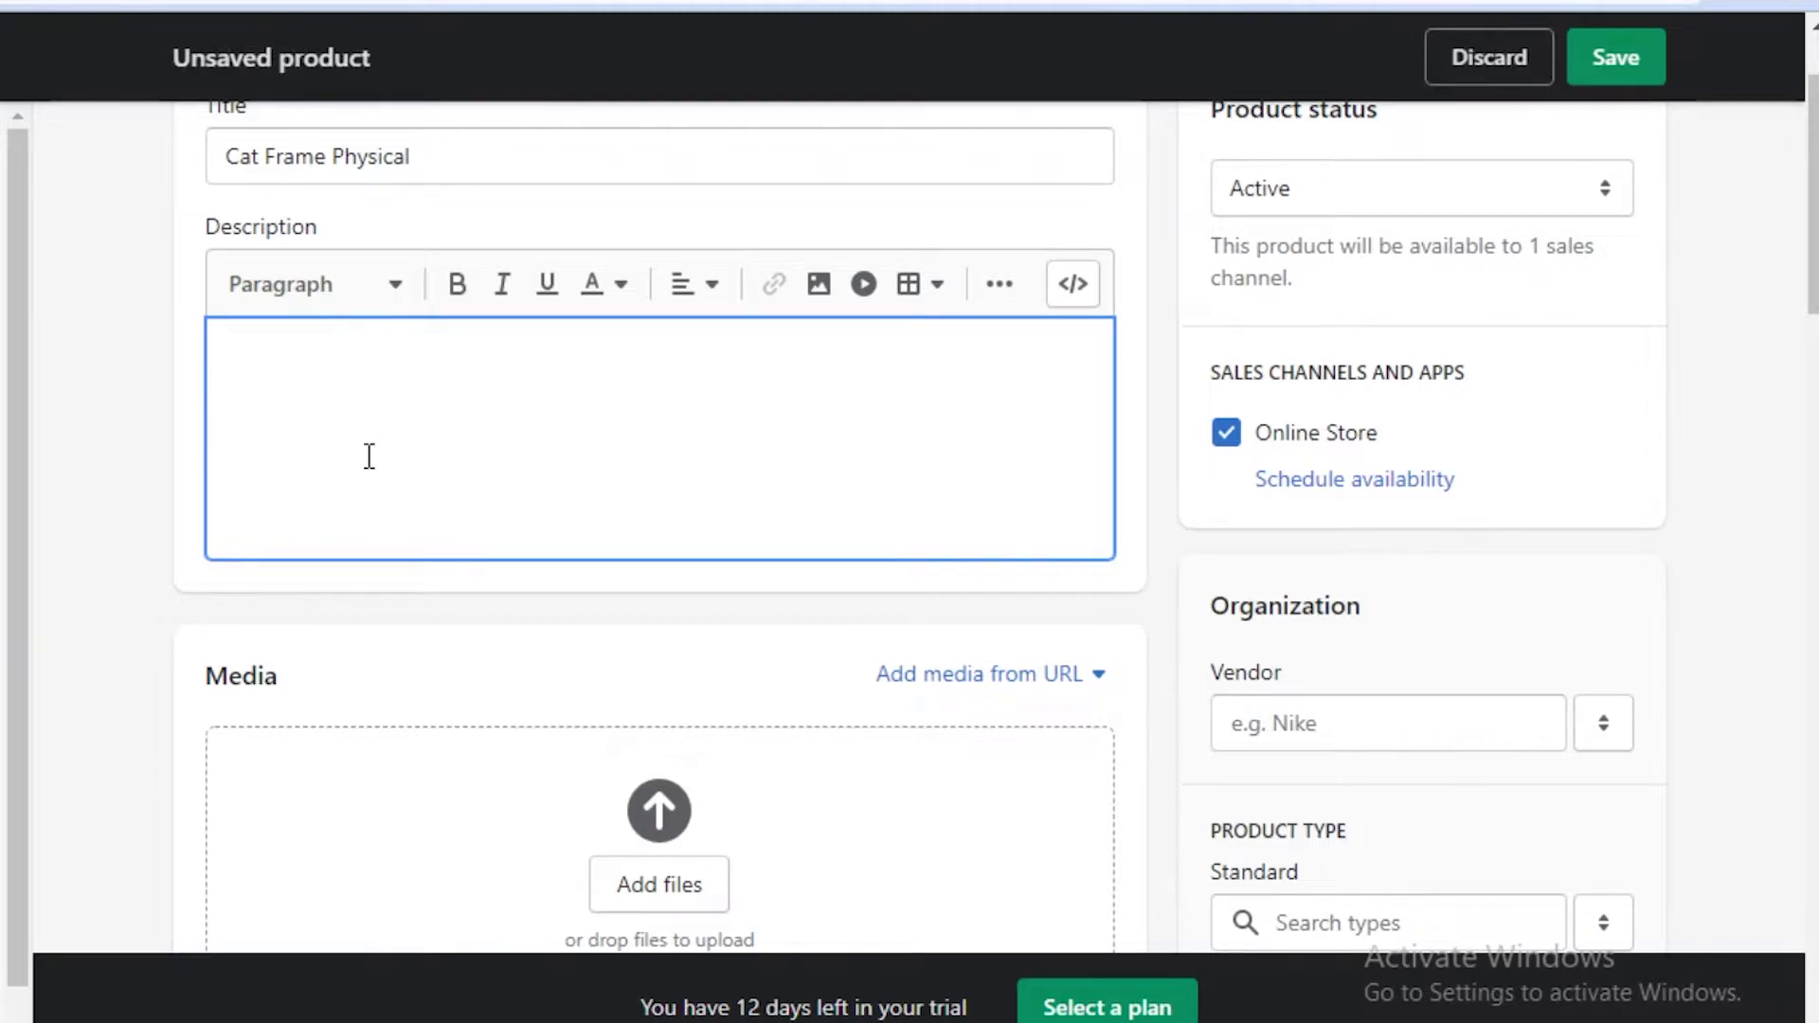
pyautogui.scroll(-6, 366, 520)
pyautogui.scroll(7, 370, 524)
pyautogui.scroll(-6, 324, 437)
pyautogui.scroll(-5, 325, 451)
pyautogui.scroll(2, 325, 455)
pyautogui.scroll(-17, 325, 455)
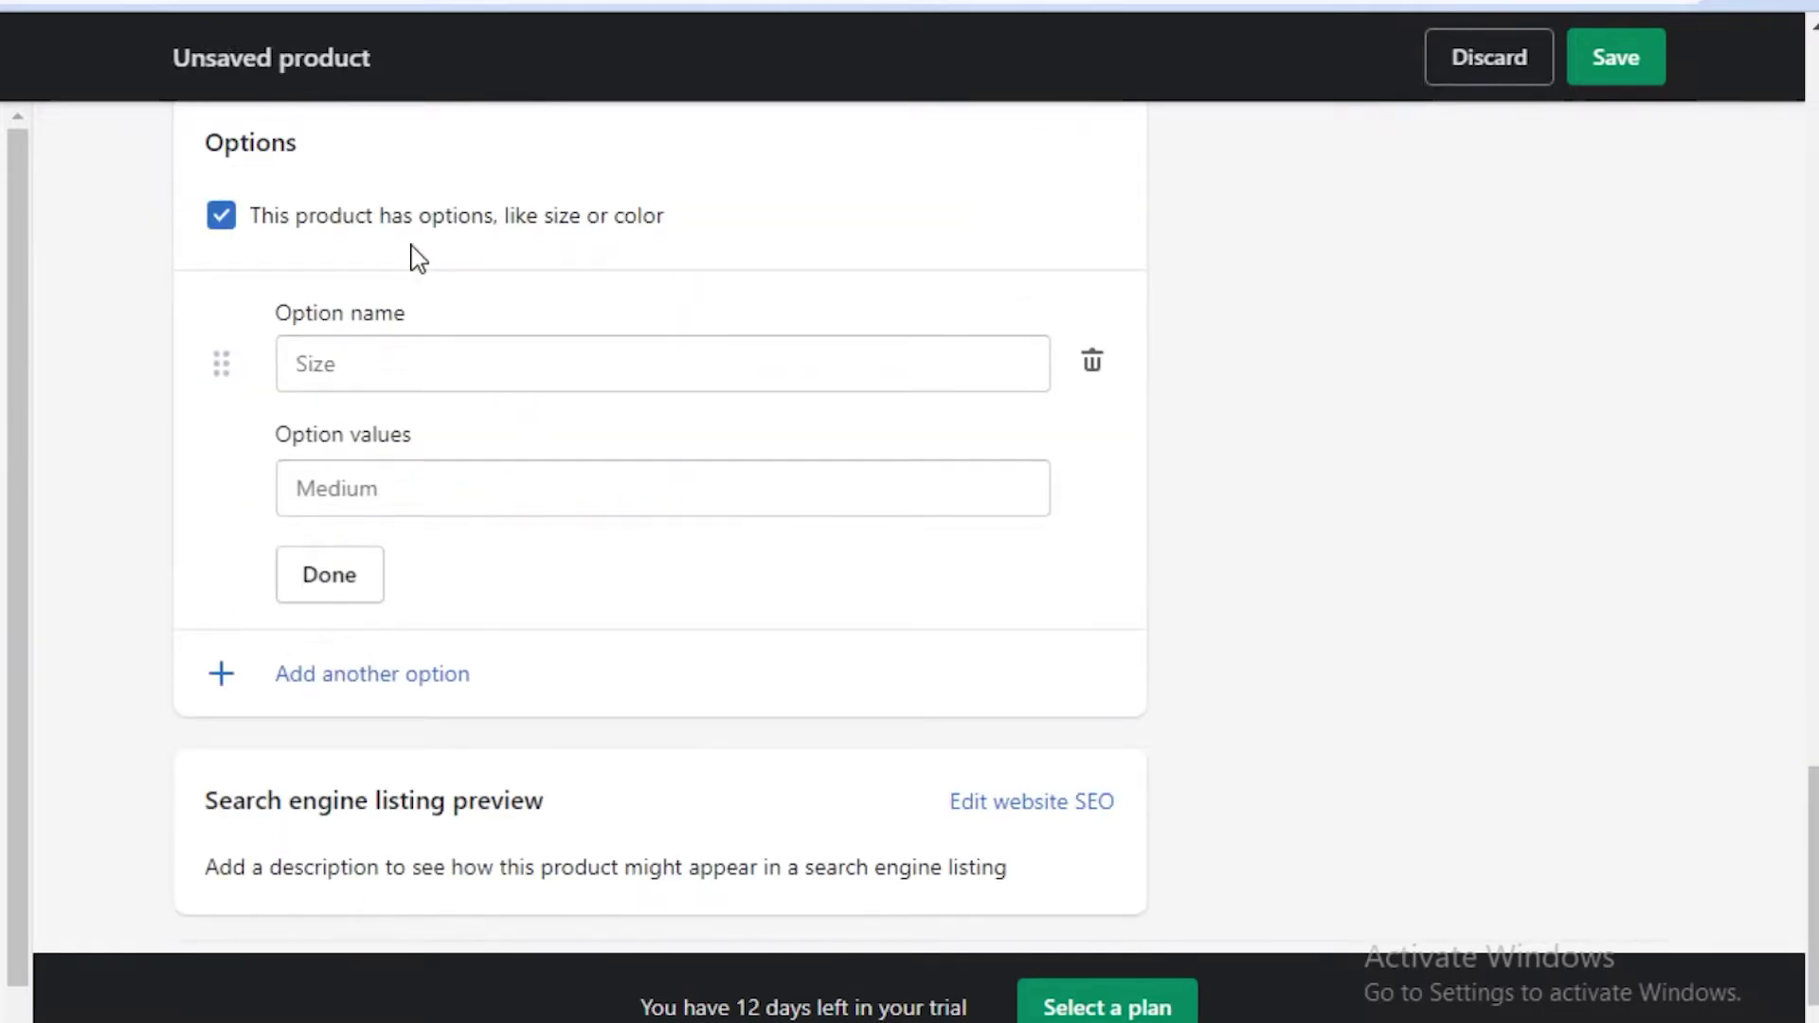
# Step: Choose Size as the option name and enter "12 x 12 inch" as its first value
pyautogui.scroll(-1, 418, 258)
pyautogui.click(415, 253)
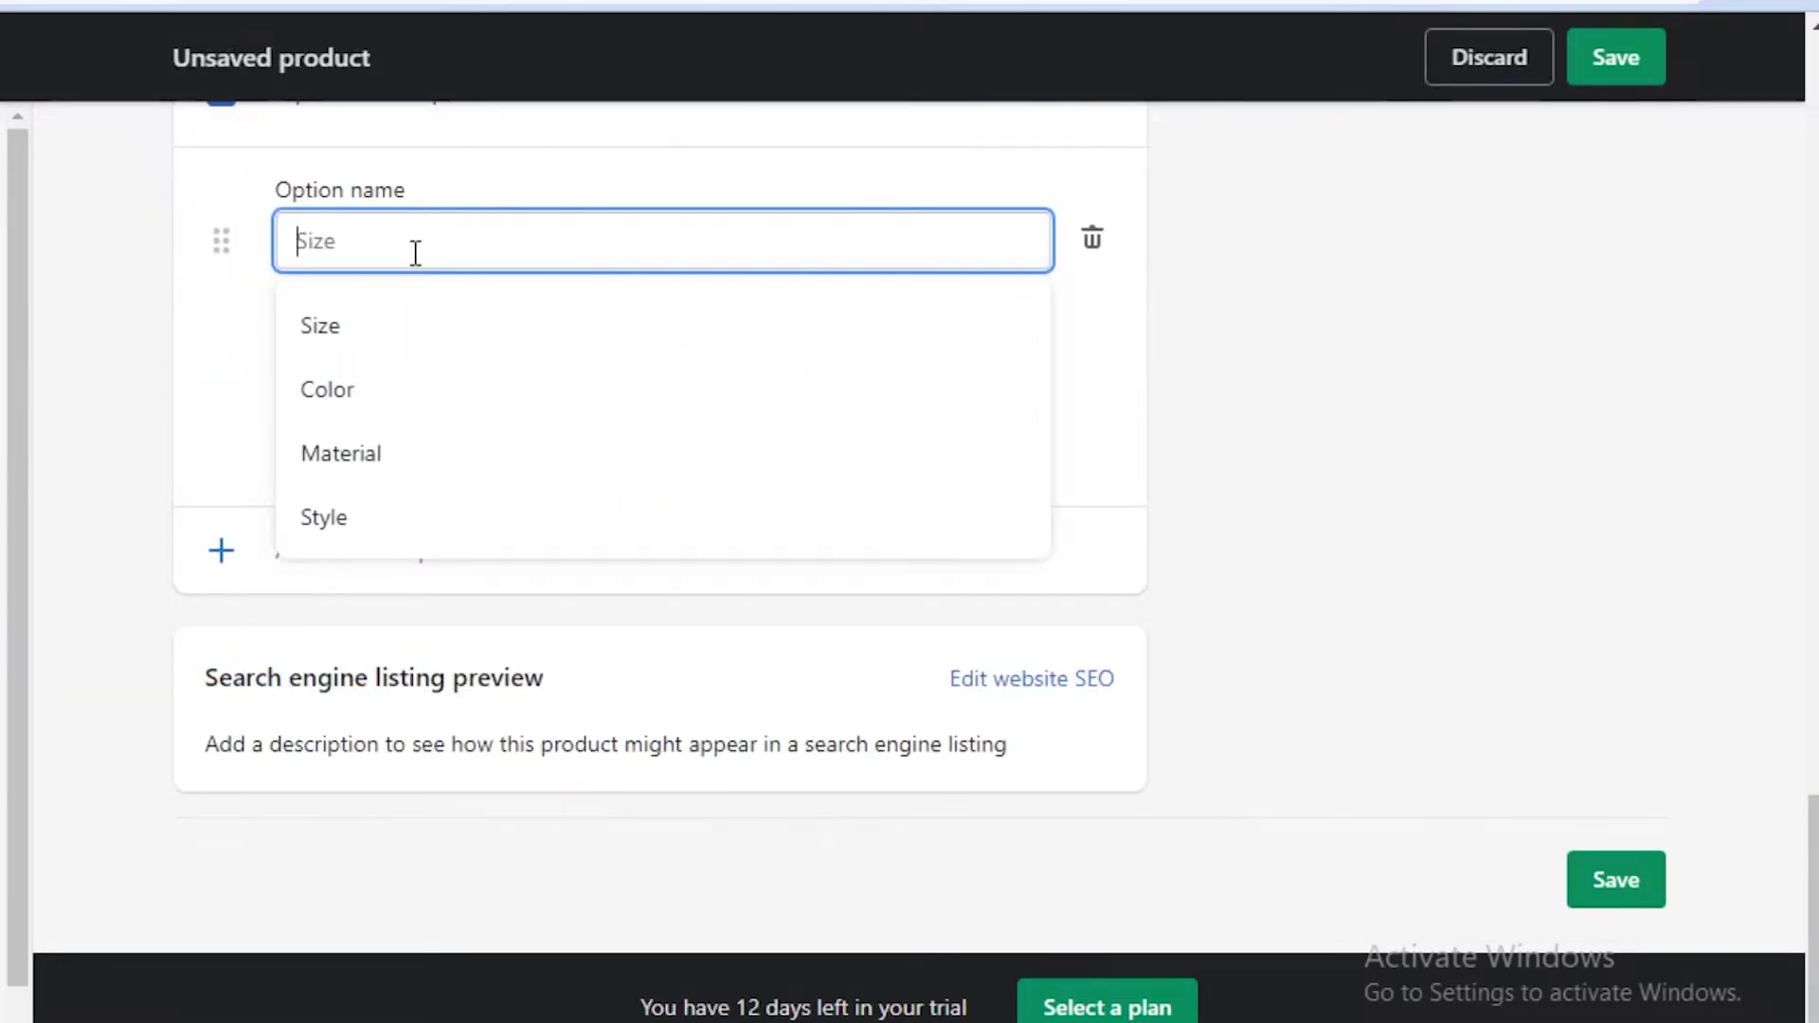
pyautogui.click(349, 341)
pyautogui.click(470, 358)
pyautogui.write('12 x 12 inch')
pyautogui.click(461, 427)
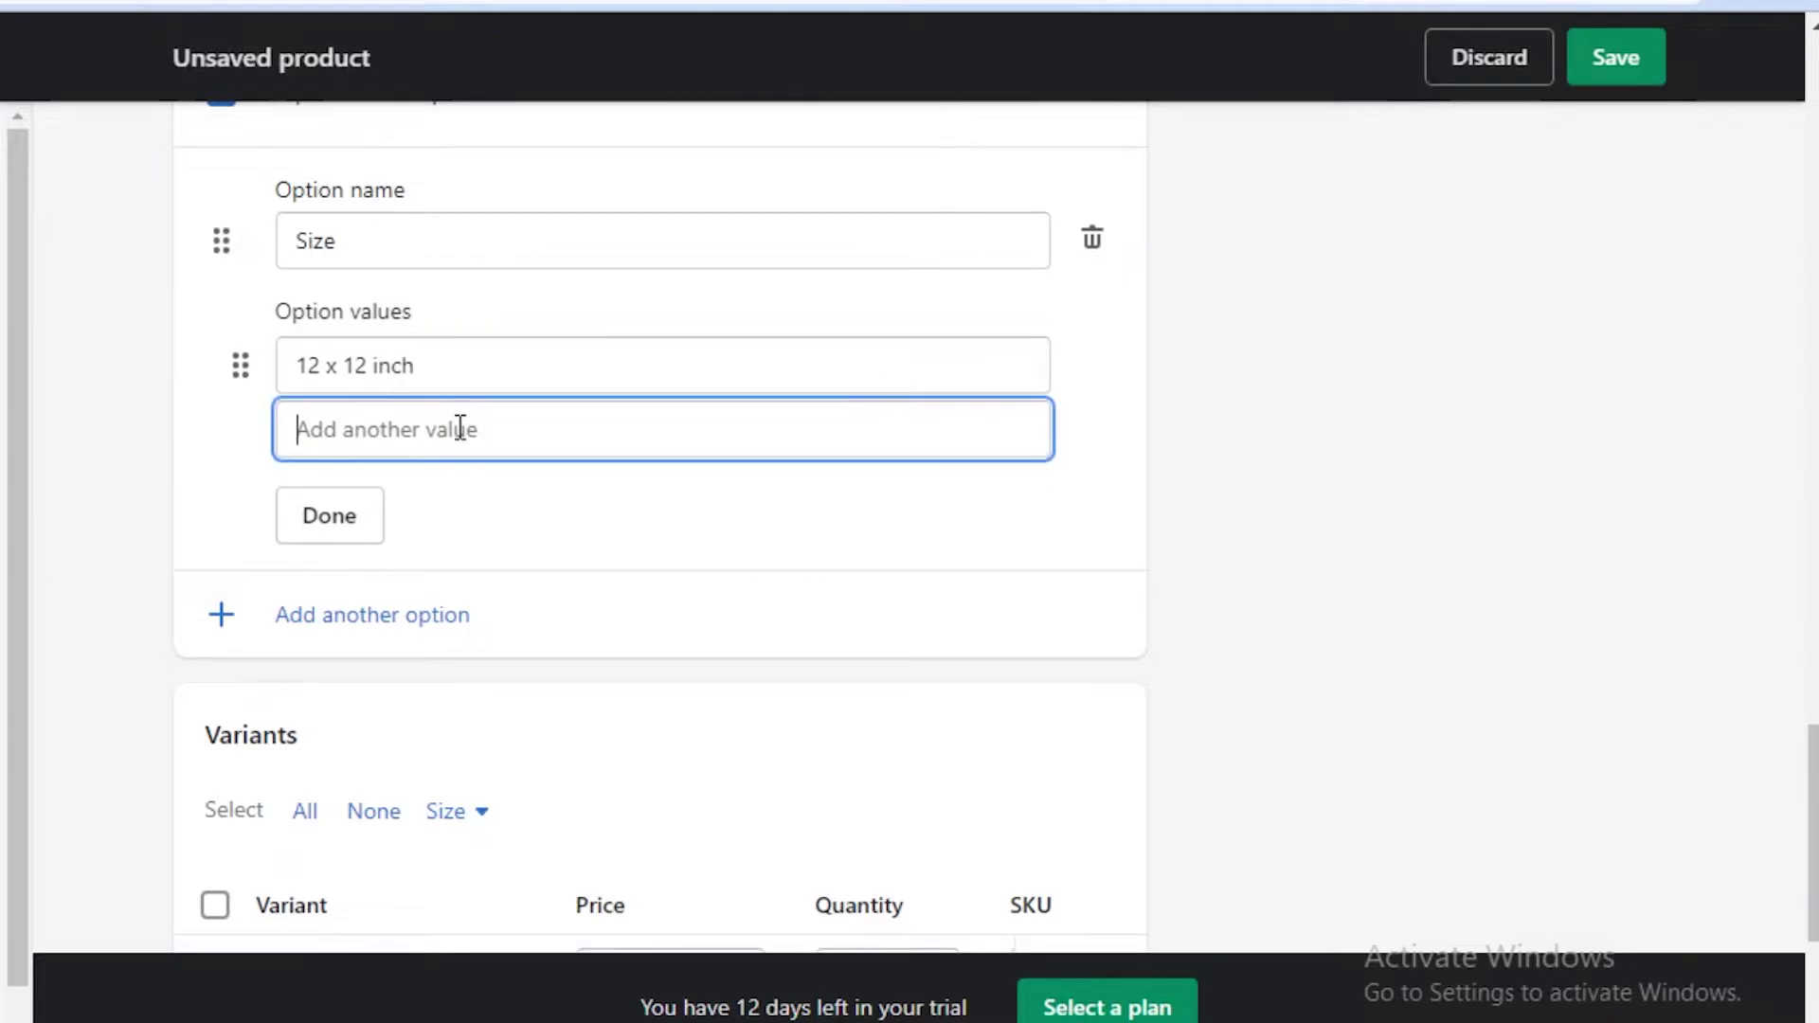
pyautogui.write('10')
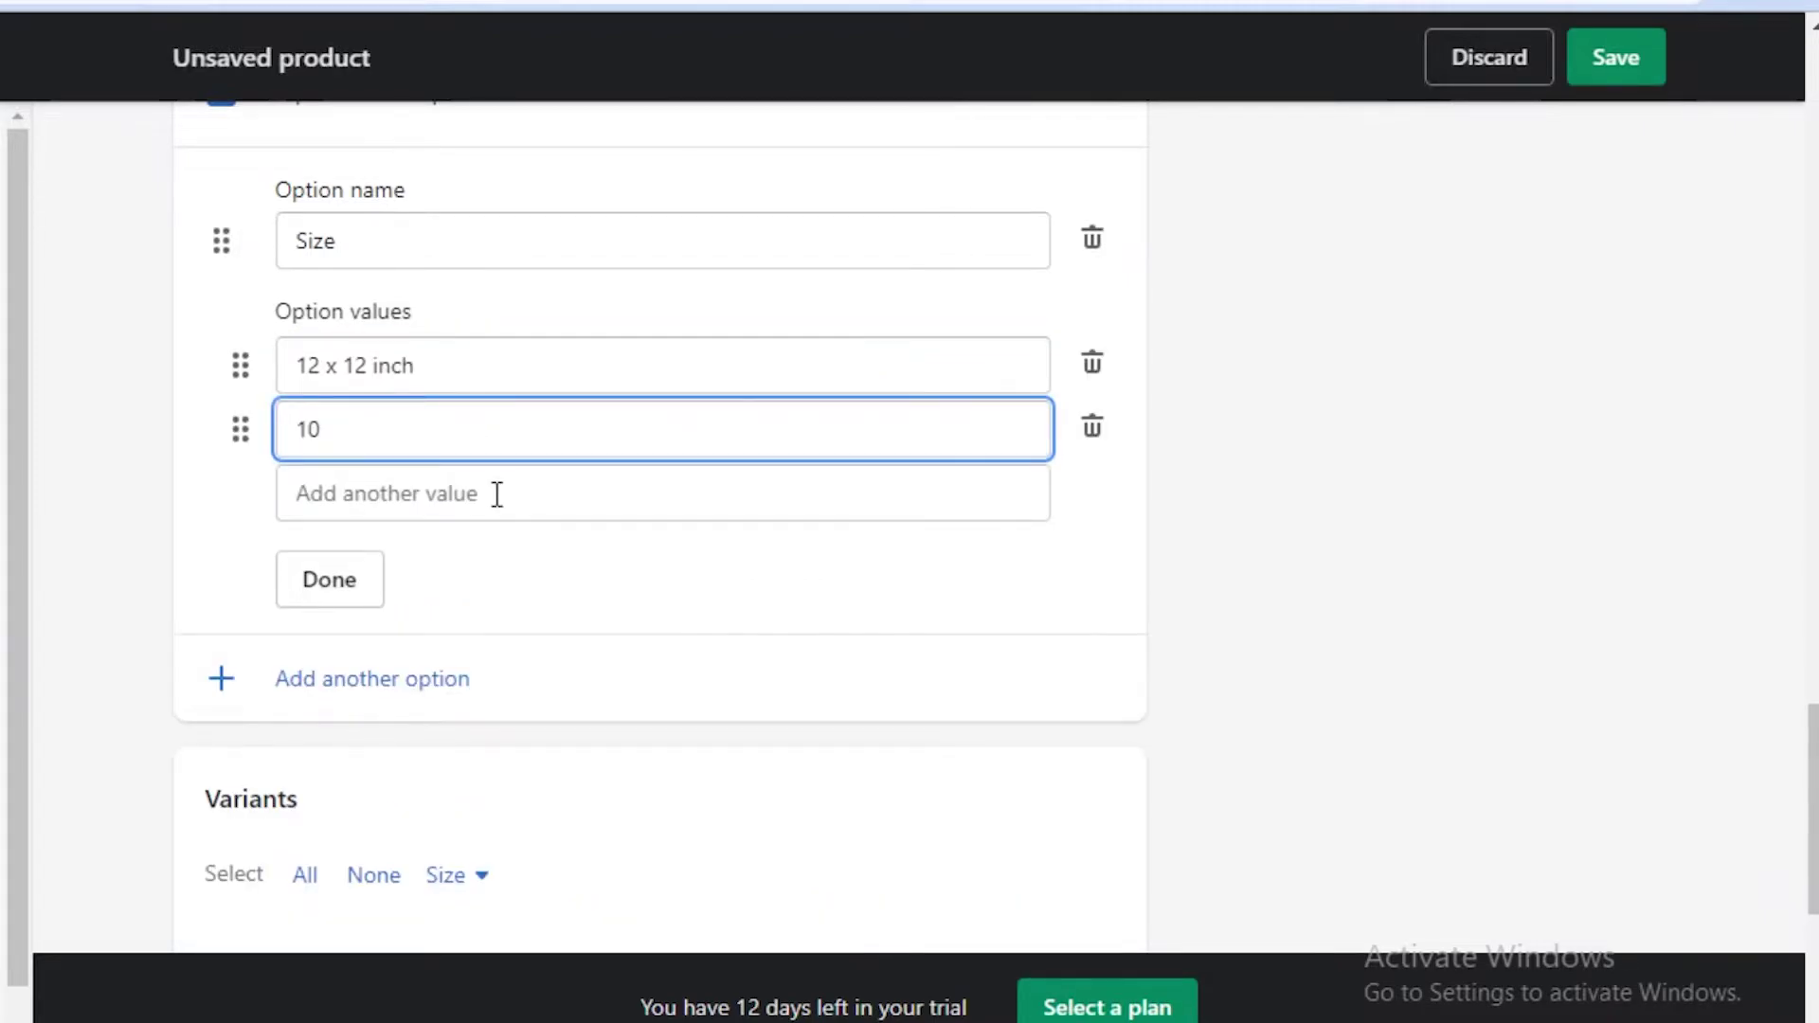
pyautogui.press('BackSpace')
pyautogui.press('BackSpace')
pyautogui.write('h')
# Step: Add "16 x 16 inch" and "22 x 22 inch" as further Size values and finish the option
pyautogui.click(485, 425)
pyautogui.write('1')
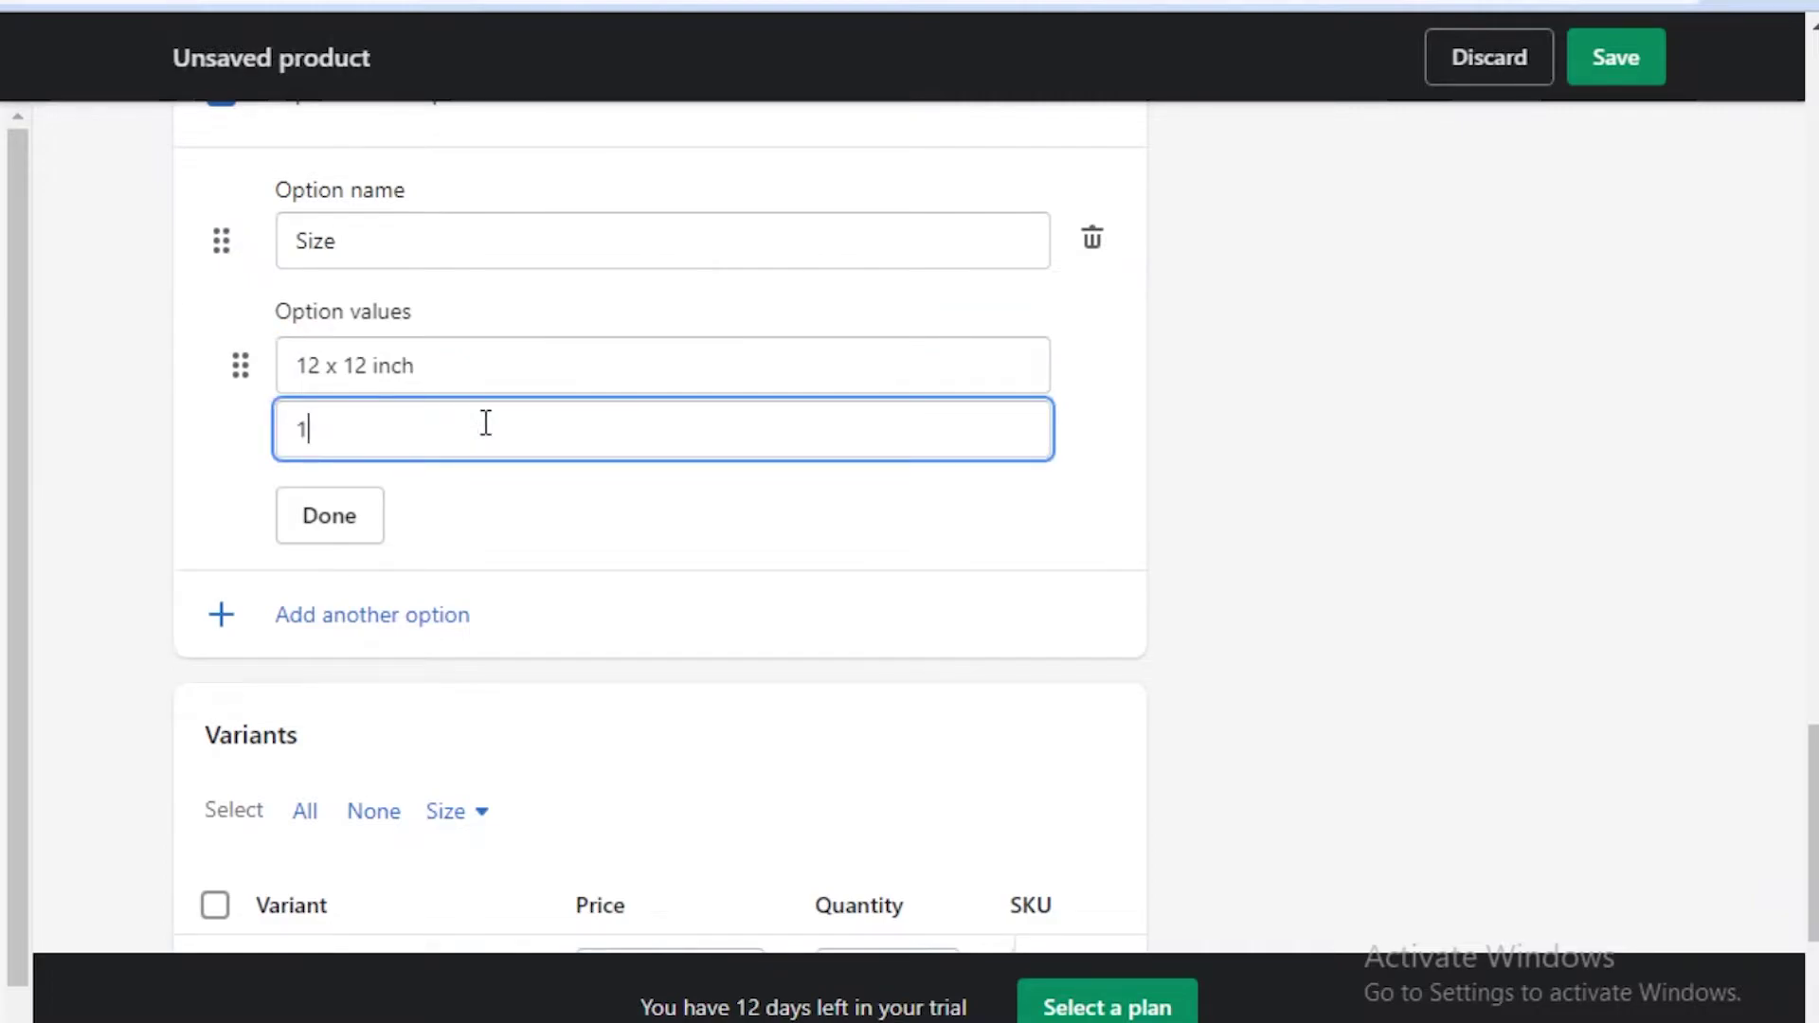
pyautogui.write('6 x 16 inch')
pyautogui.click(423, 485)
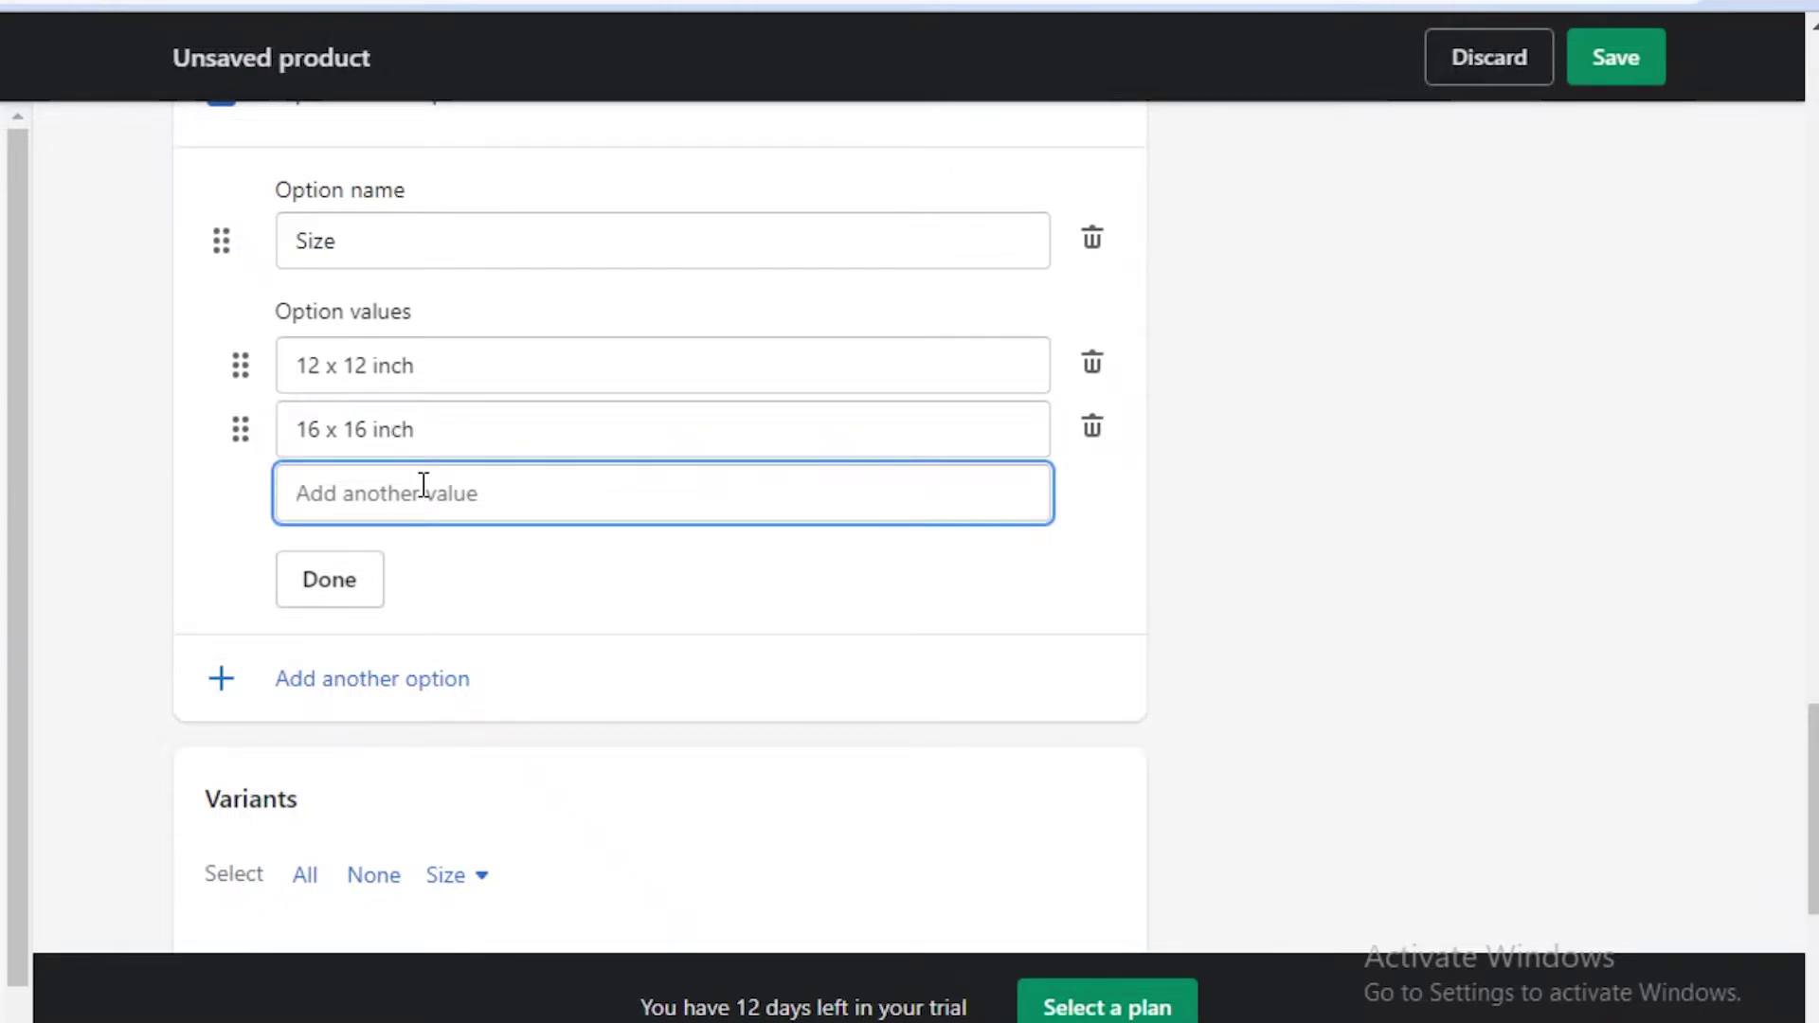
pyautogui.write('22 ')
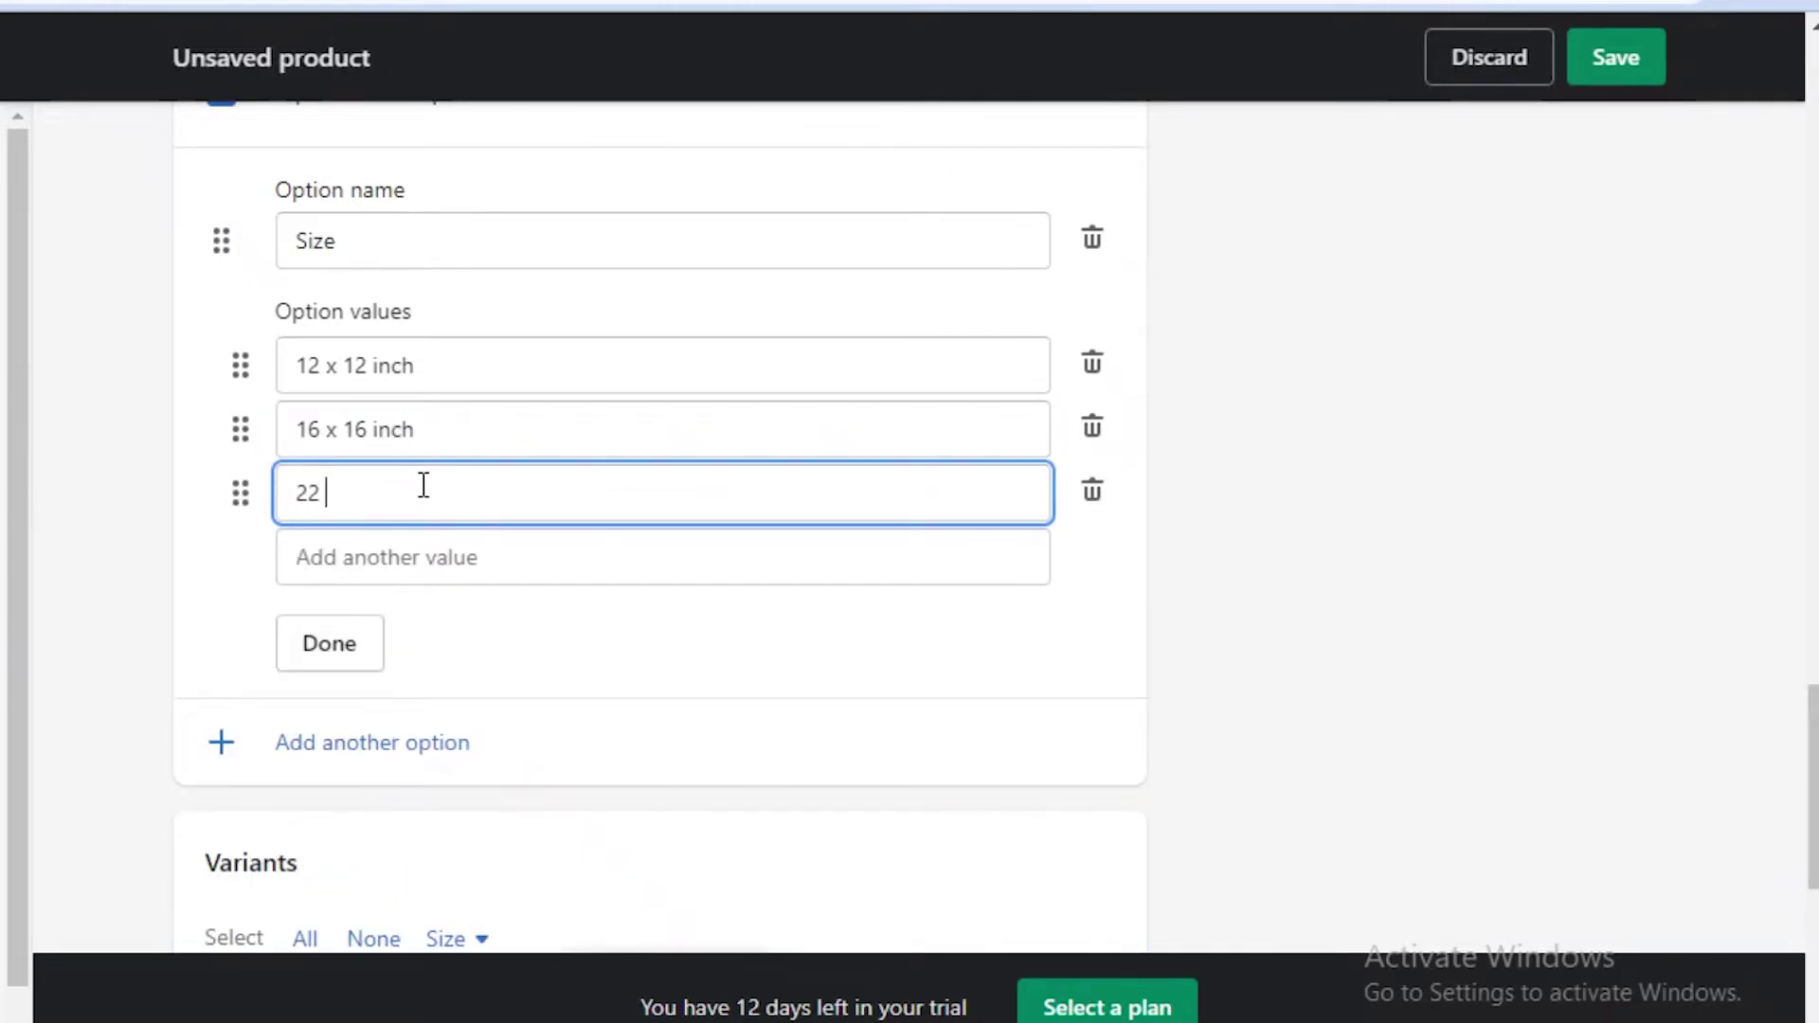
pyautogui.write('x 22 inch')
pyautogui.click(297, 668)
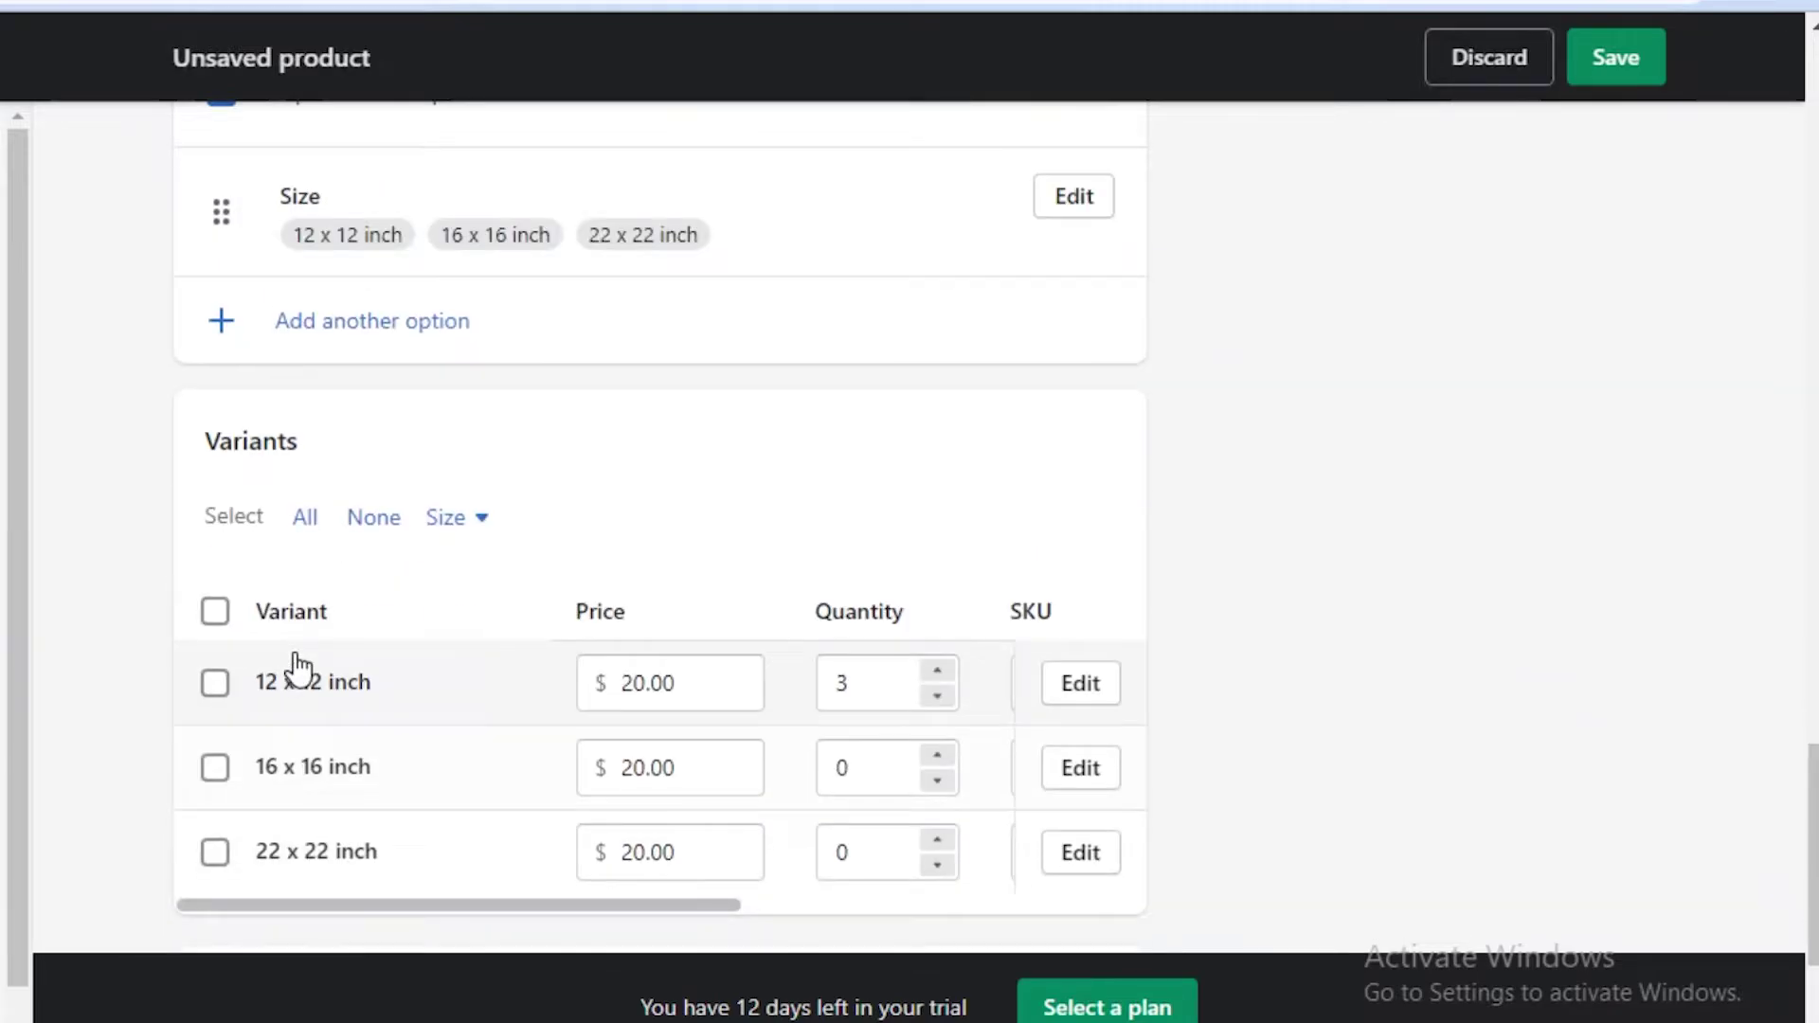
# Step: Set the price of the 16 x 16 inch variant to $50 and the 22 x 22 inch variant to $80
pyautogui.scroll(-2, 1047, 393)
pyautogui.scroll(-2, 1047, 393)
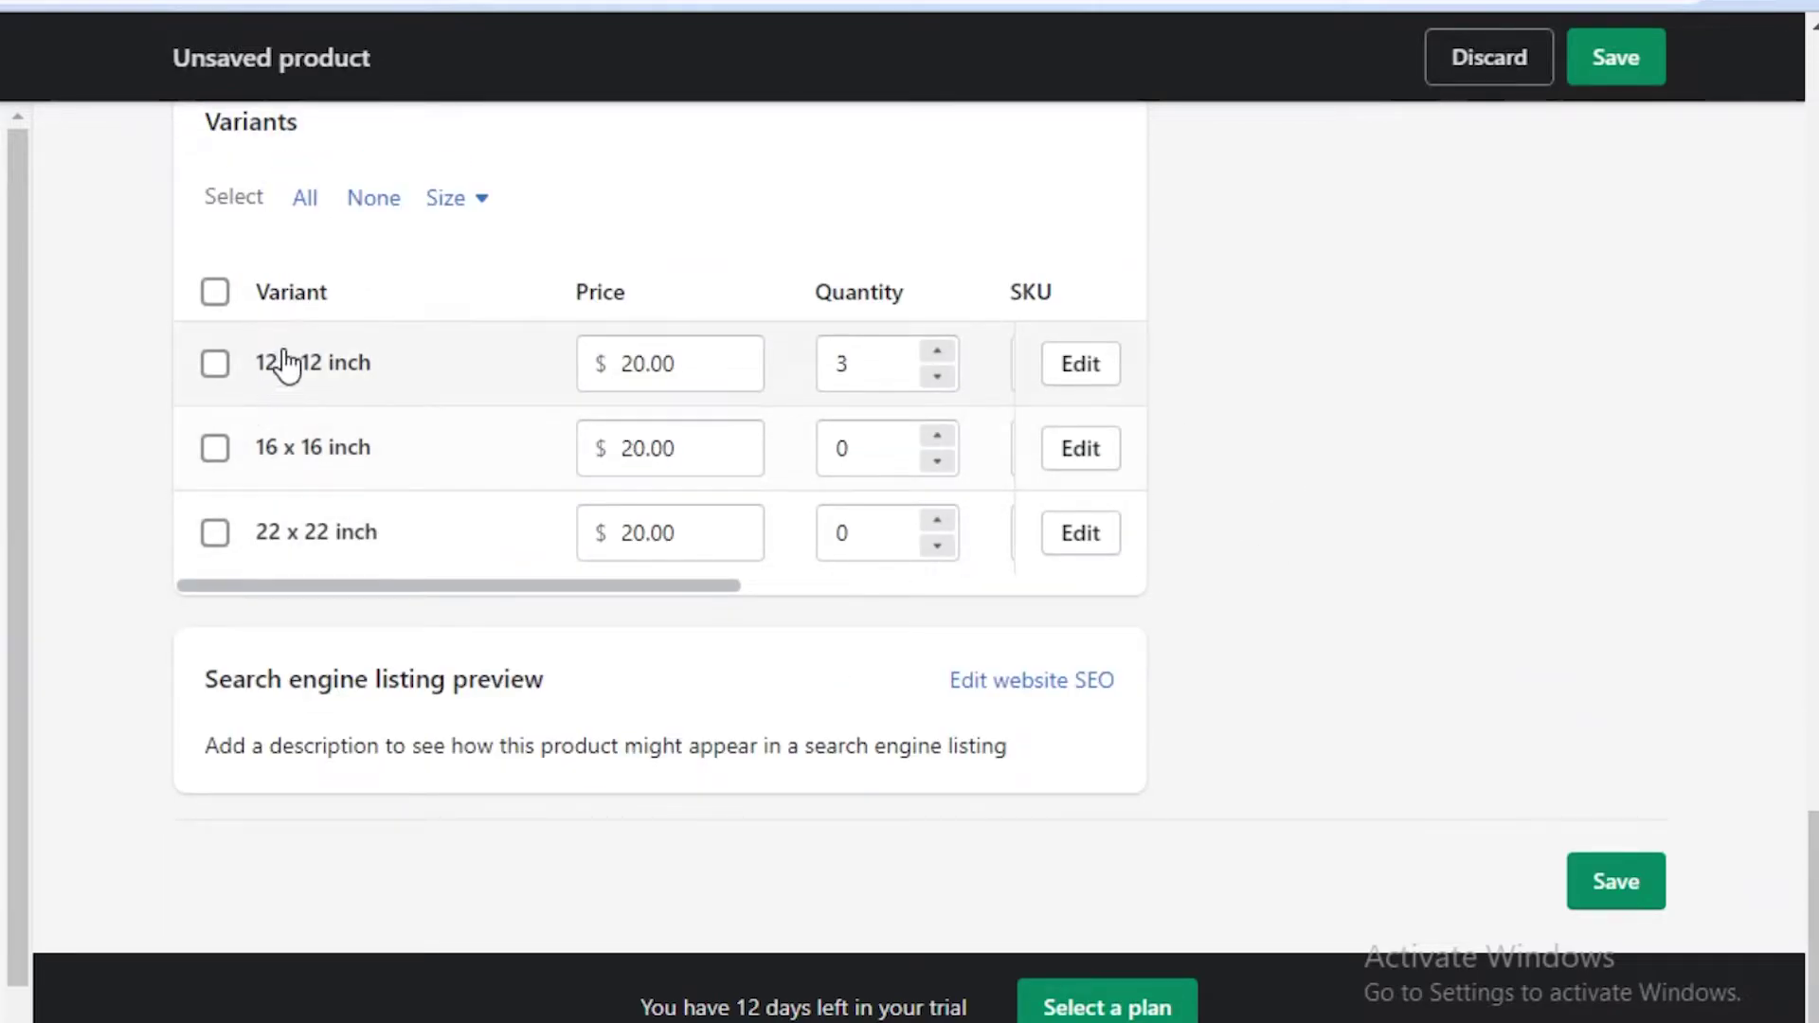
pyautogui.click(635, 450)
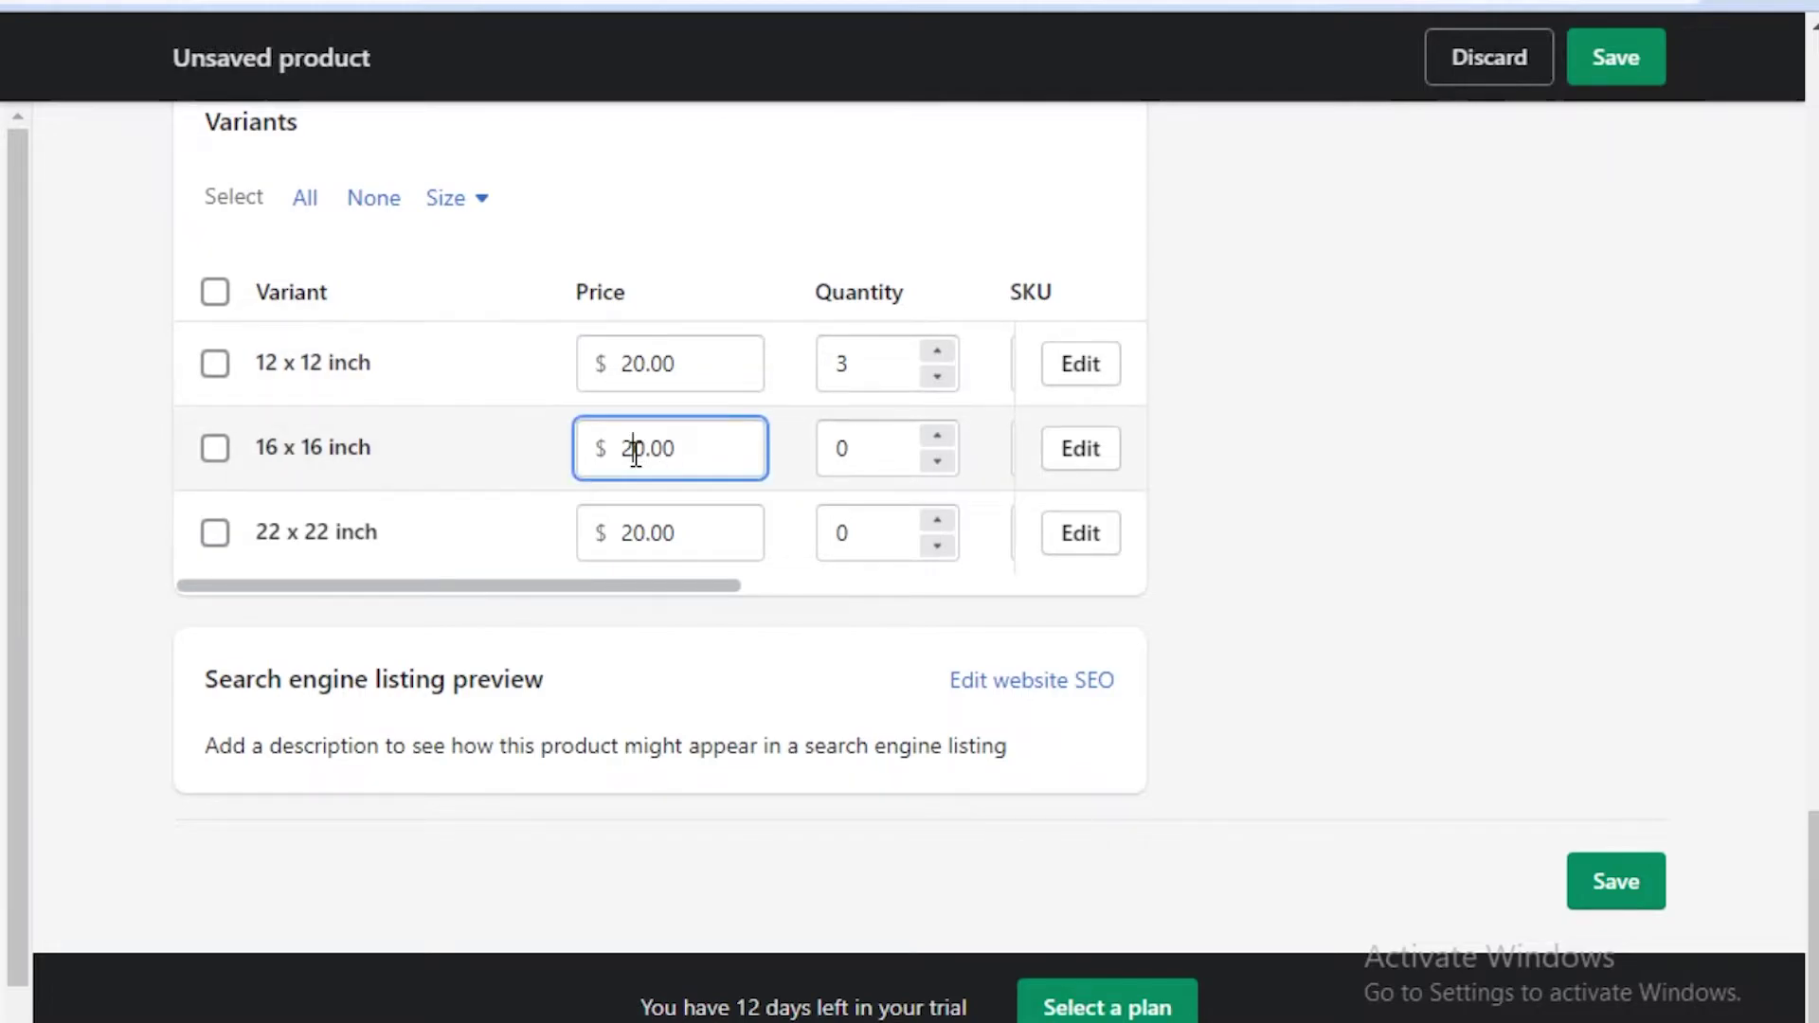
pyautogui.press('BackSpace')
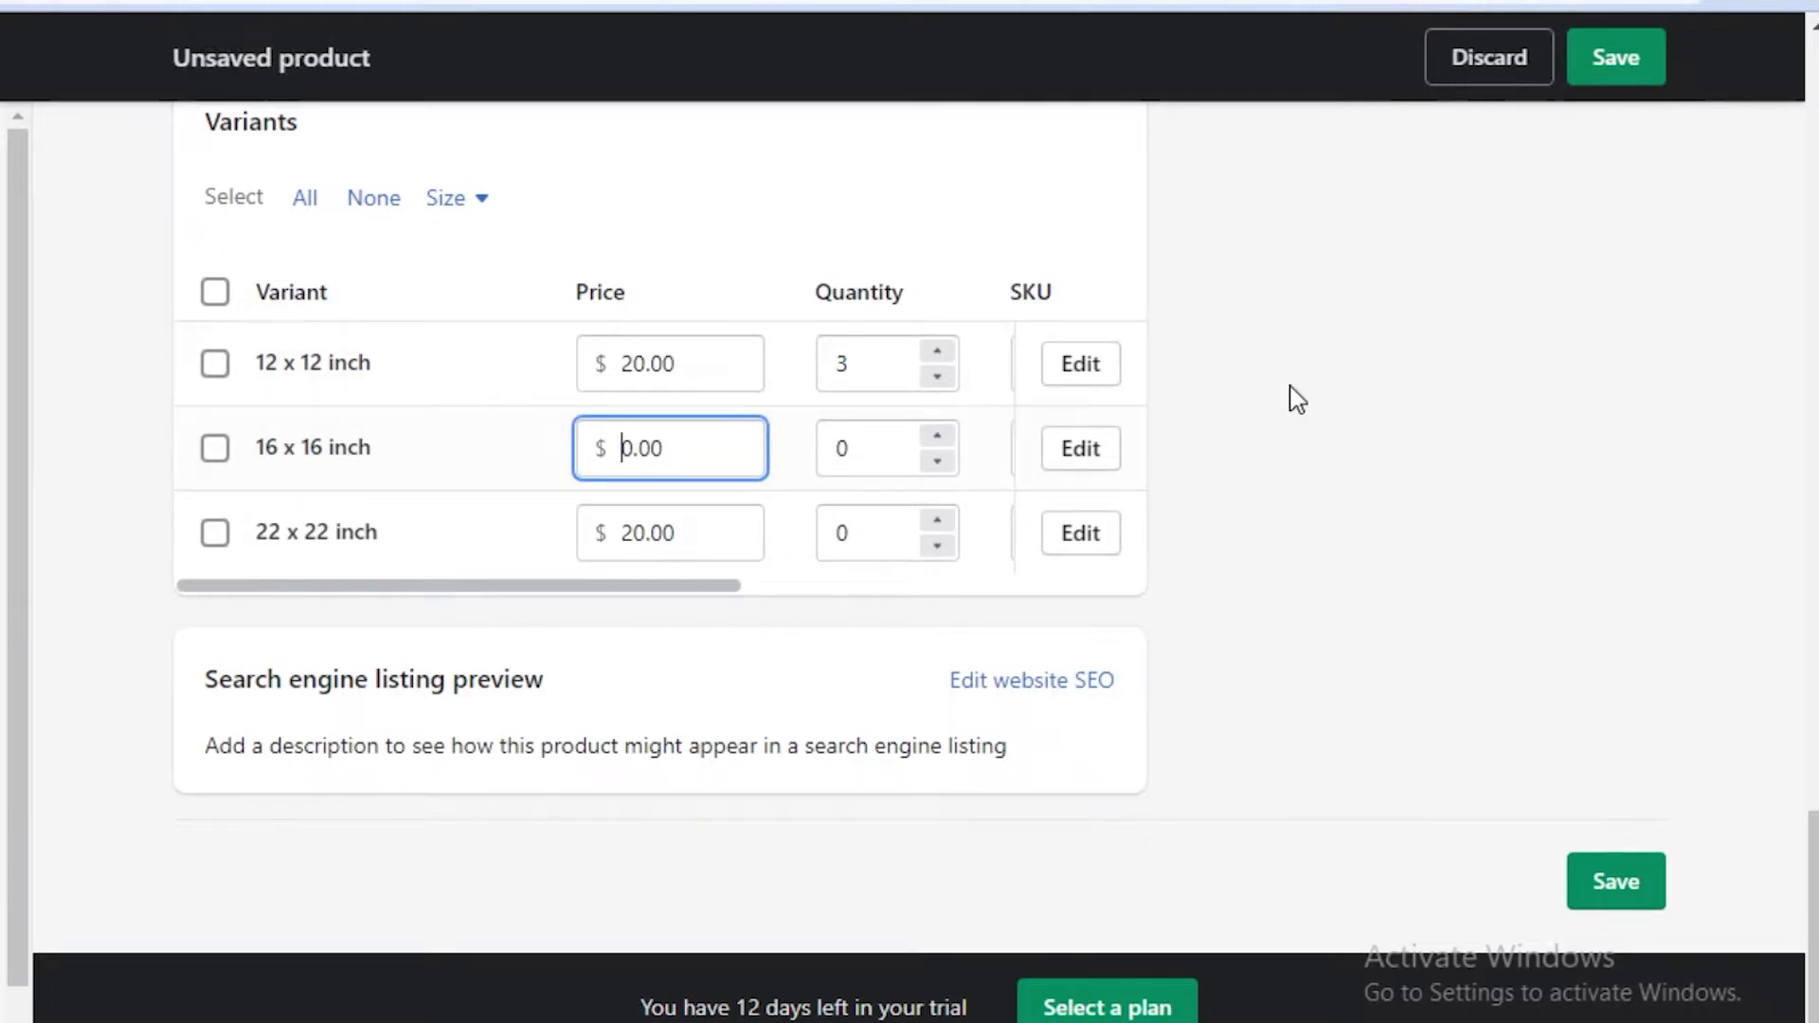
pyautogui.write('5')
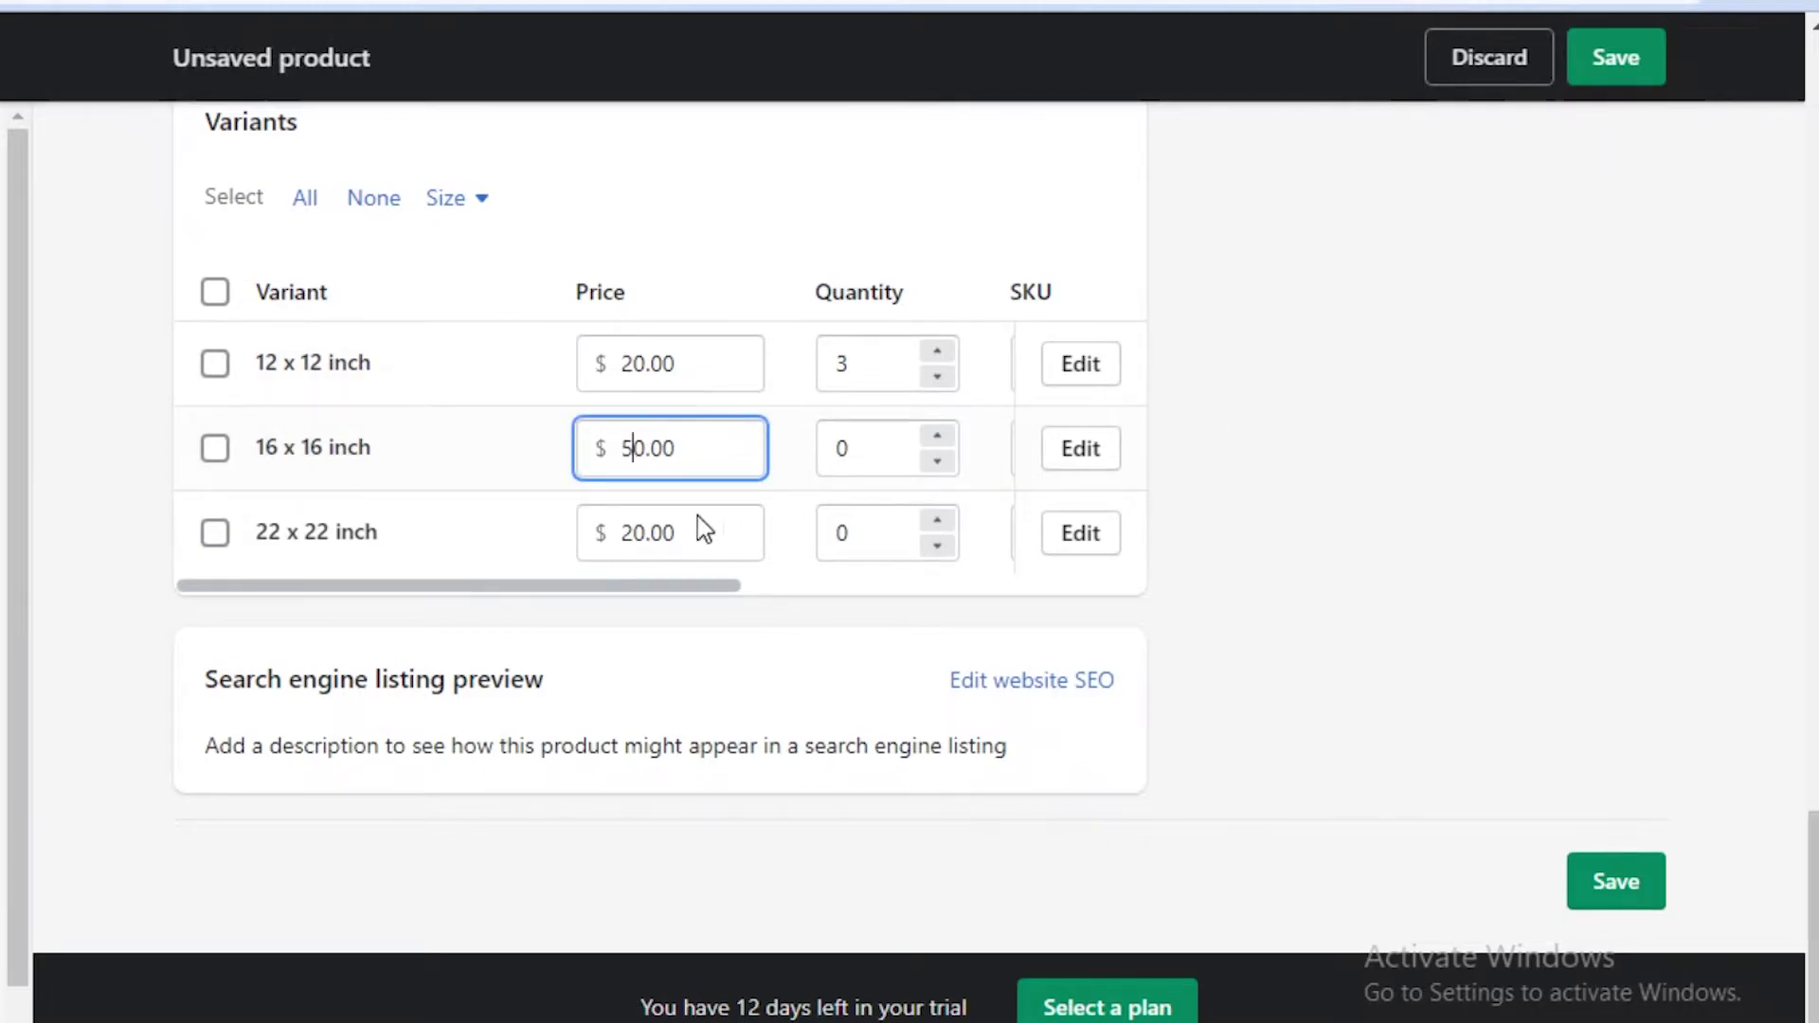
pyautogui.click(652, 533)
pyautogui.press('BackSpace')
pyautogui.press('BackSpace')
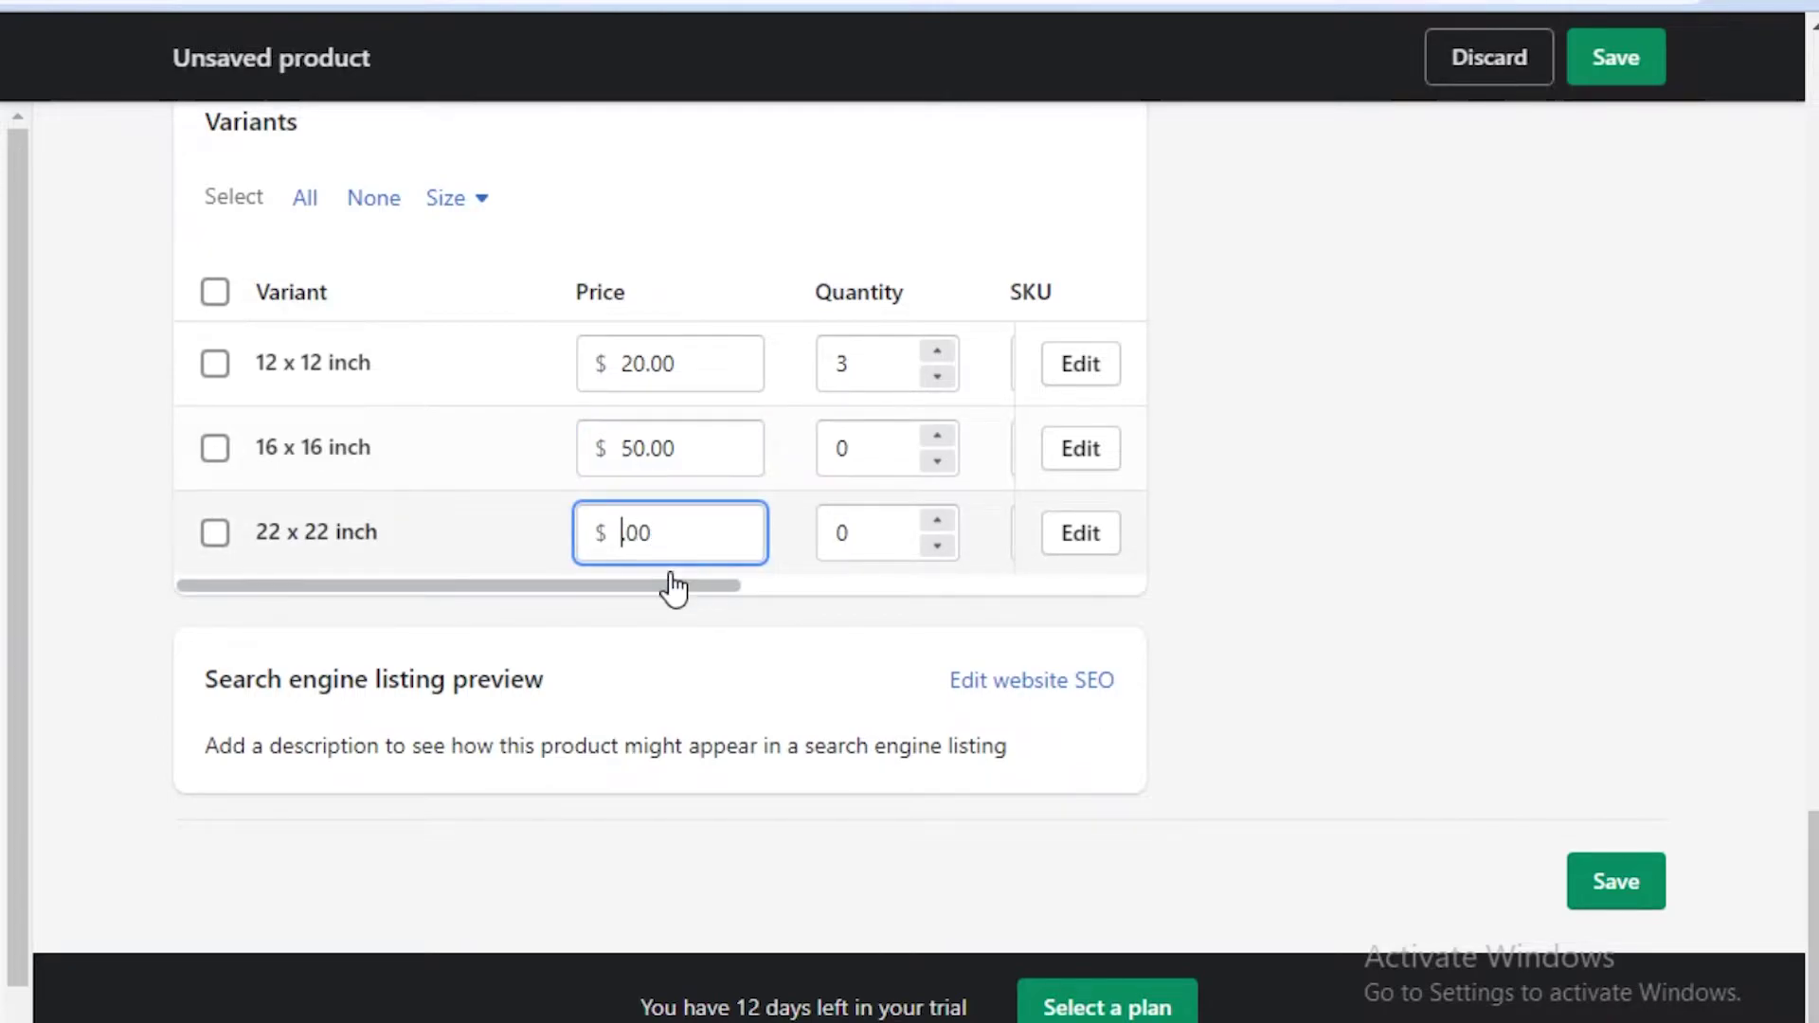
pyautogui.write('80')
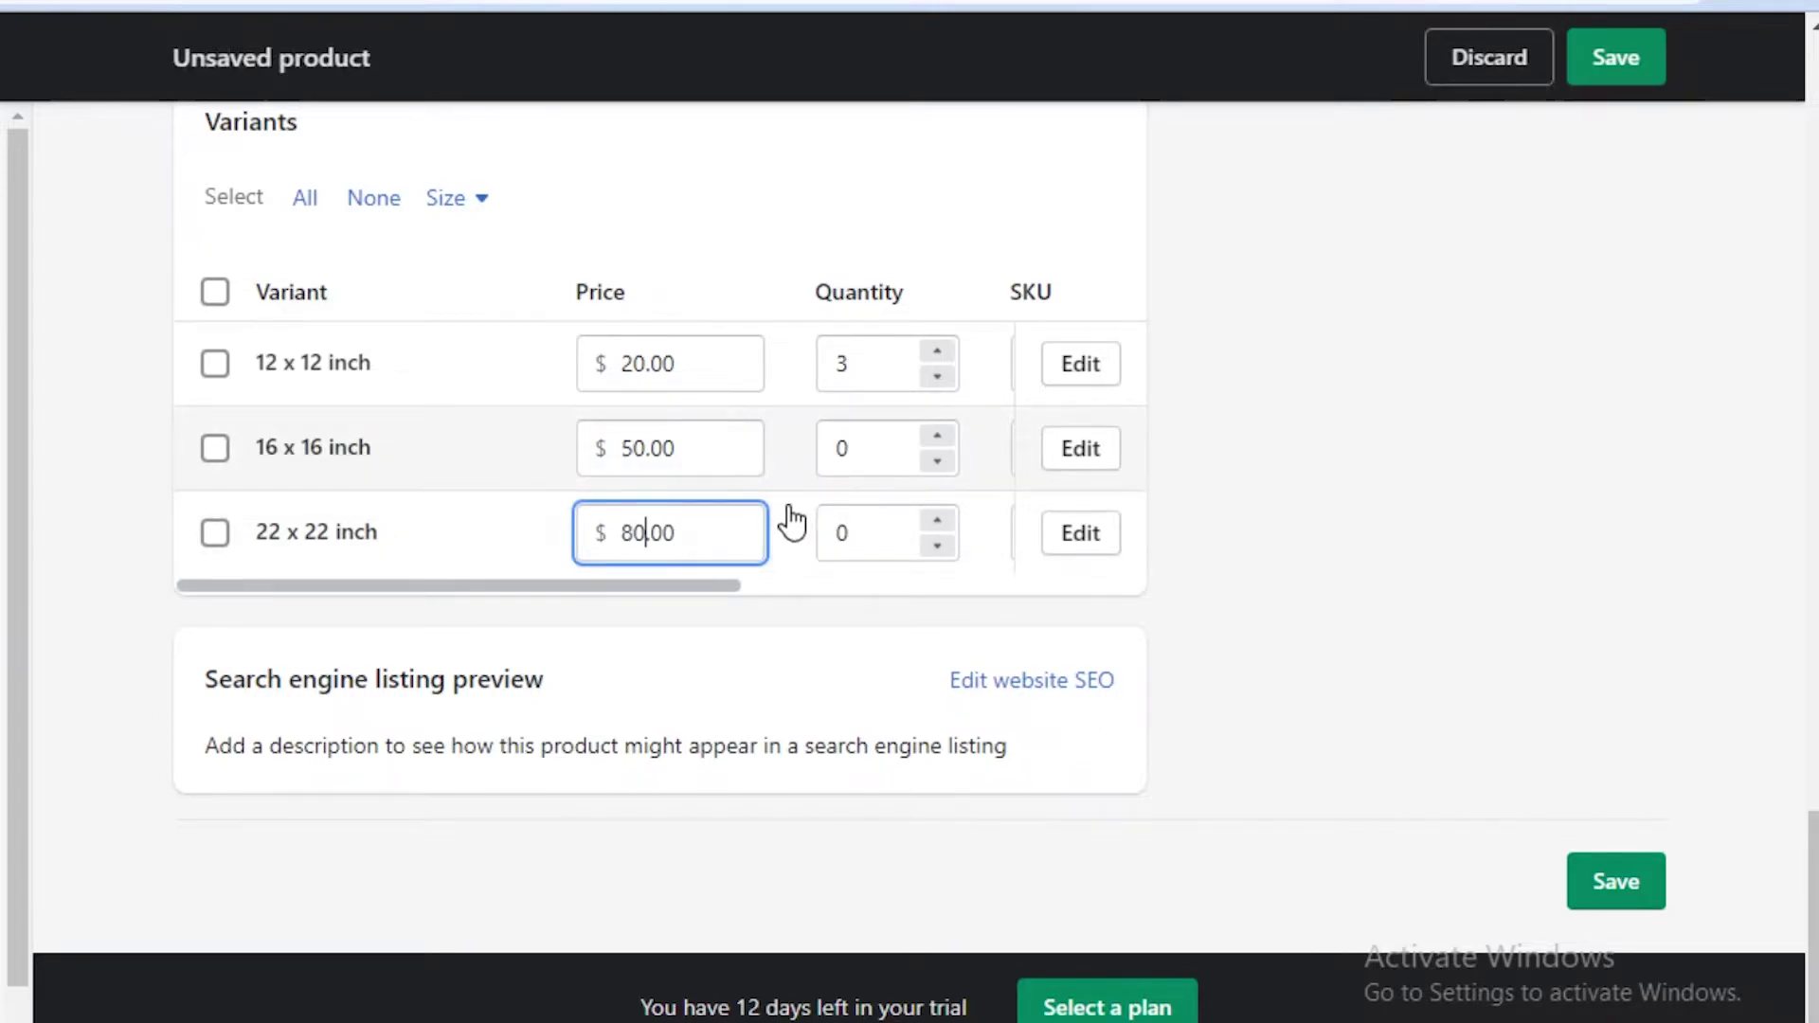
# Step: Set the variant quantities to 8 for 12 x 12 inch, 4 for 16 x 16 inch and 1 for 22 x 22 inch
pyautogui.click(875, 441)
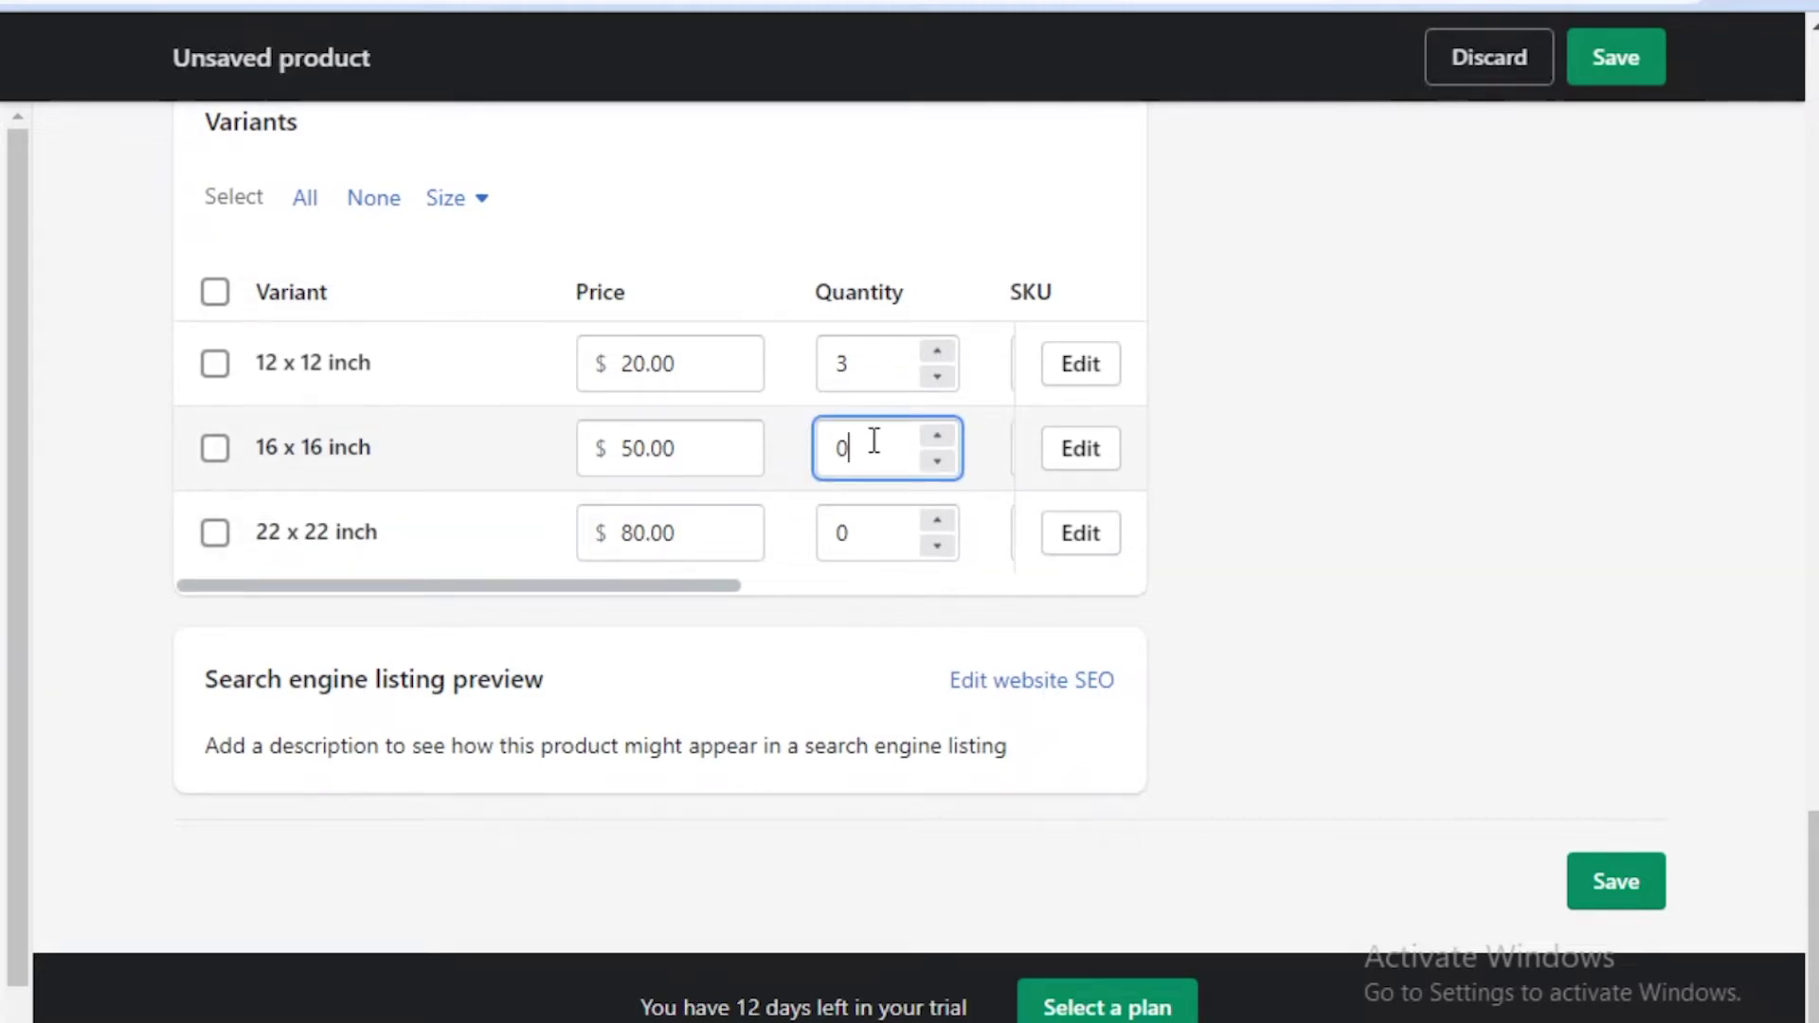
pyautogui.click(896, 349)
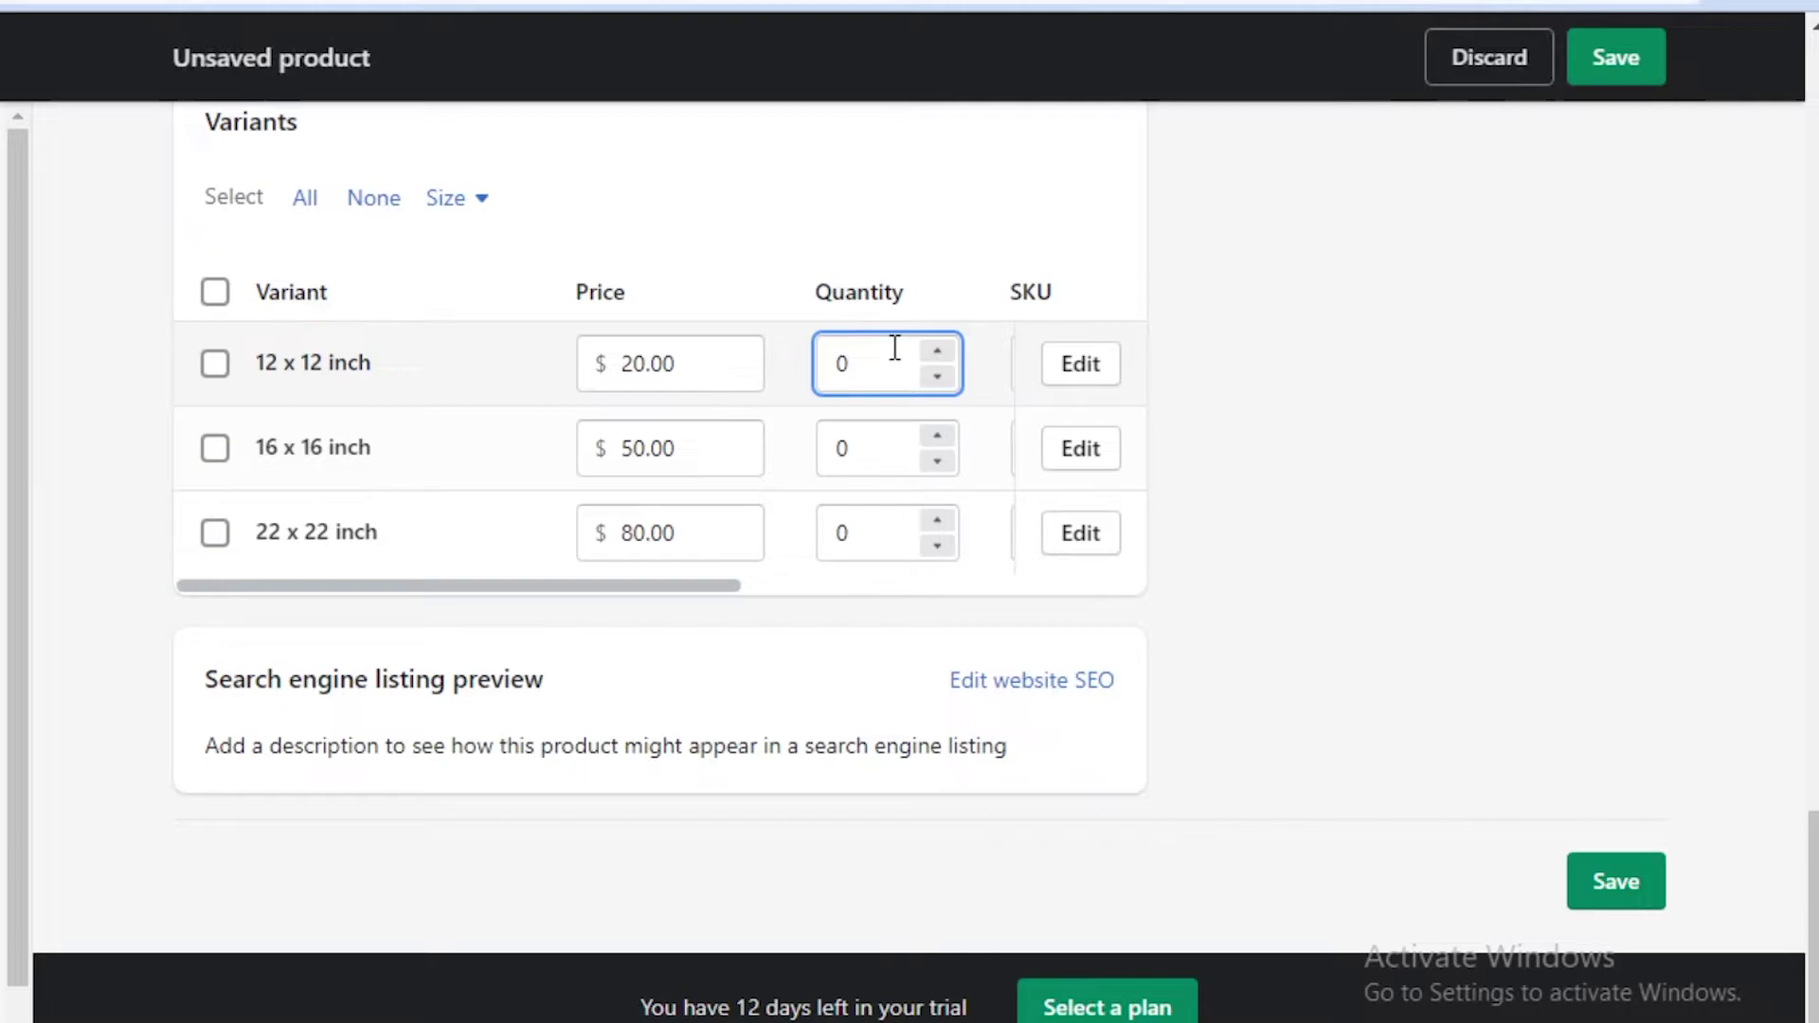
pyautogui.write('8')
pyautogui.click(880, 448)
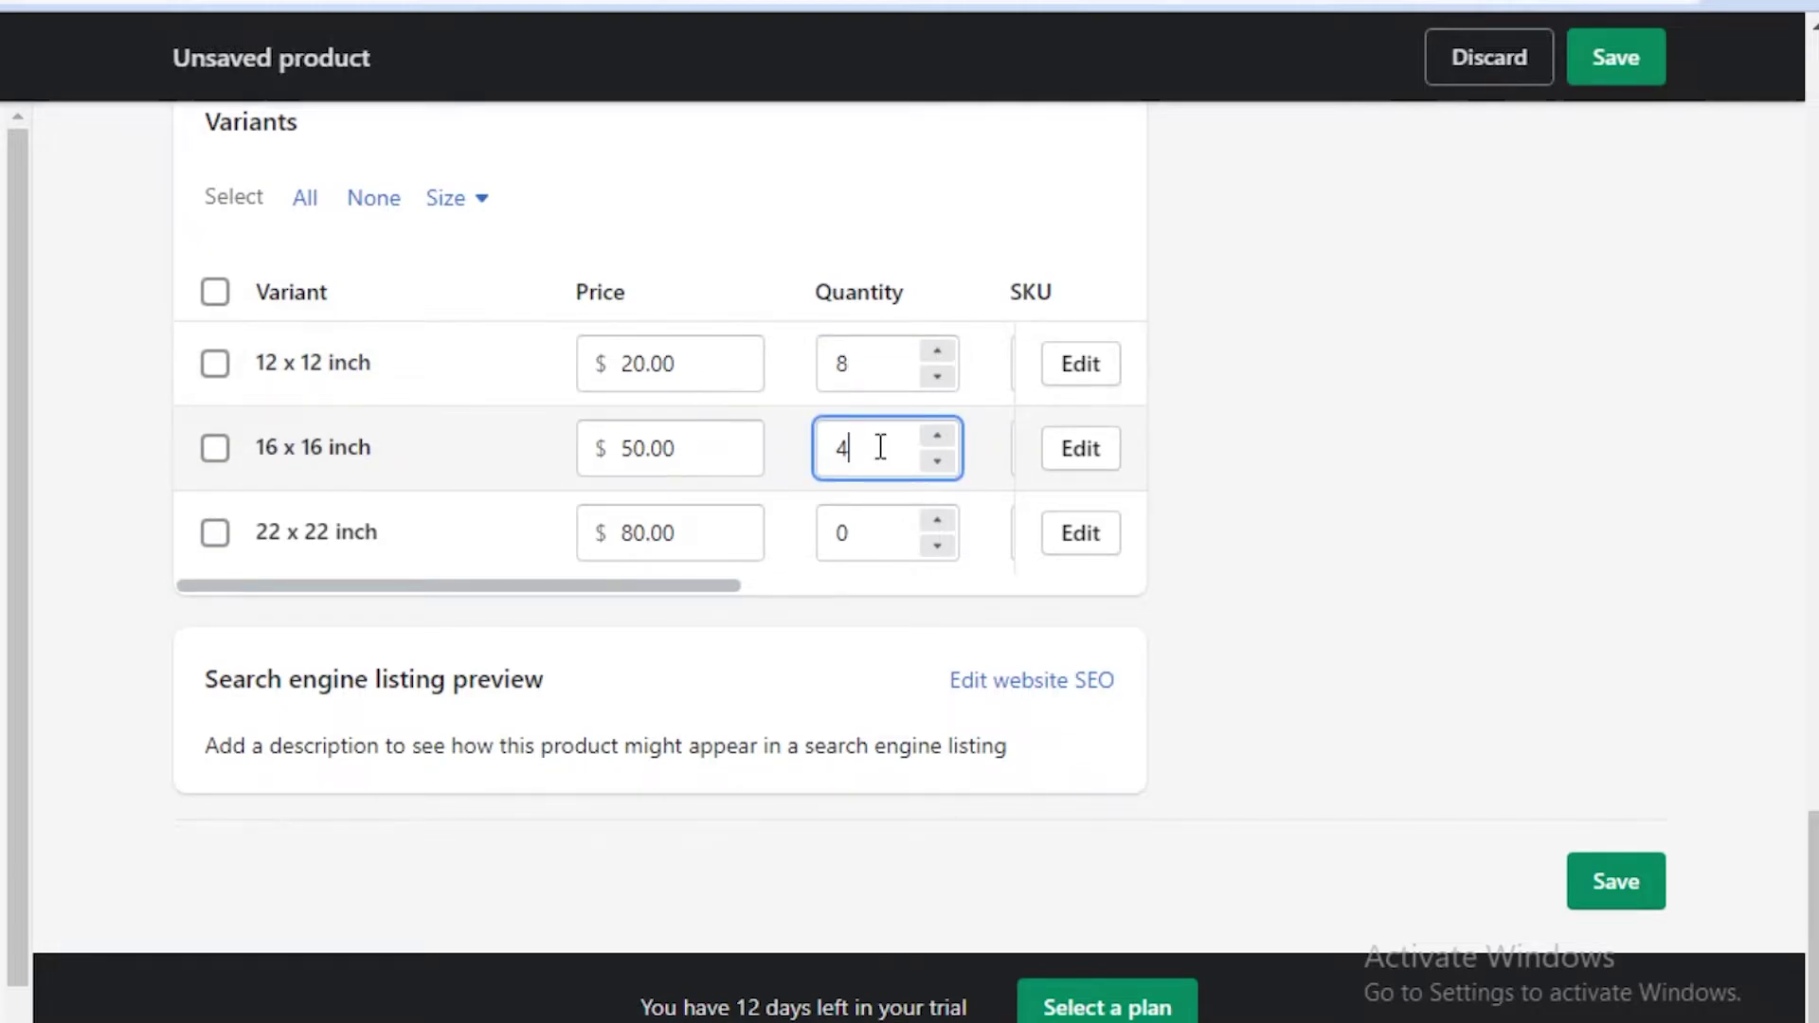
pyautogui.click(848, 526)
pyautogui.press('BackSpace')
pyautogui.write('1')
pyautogui.click(1631, 536)
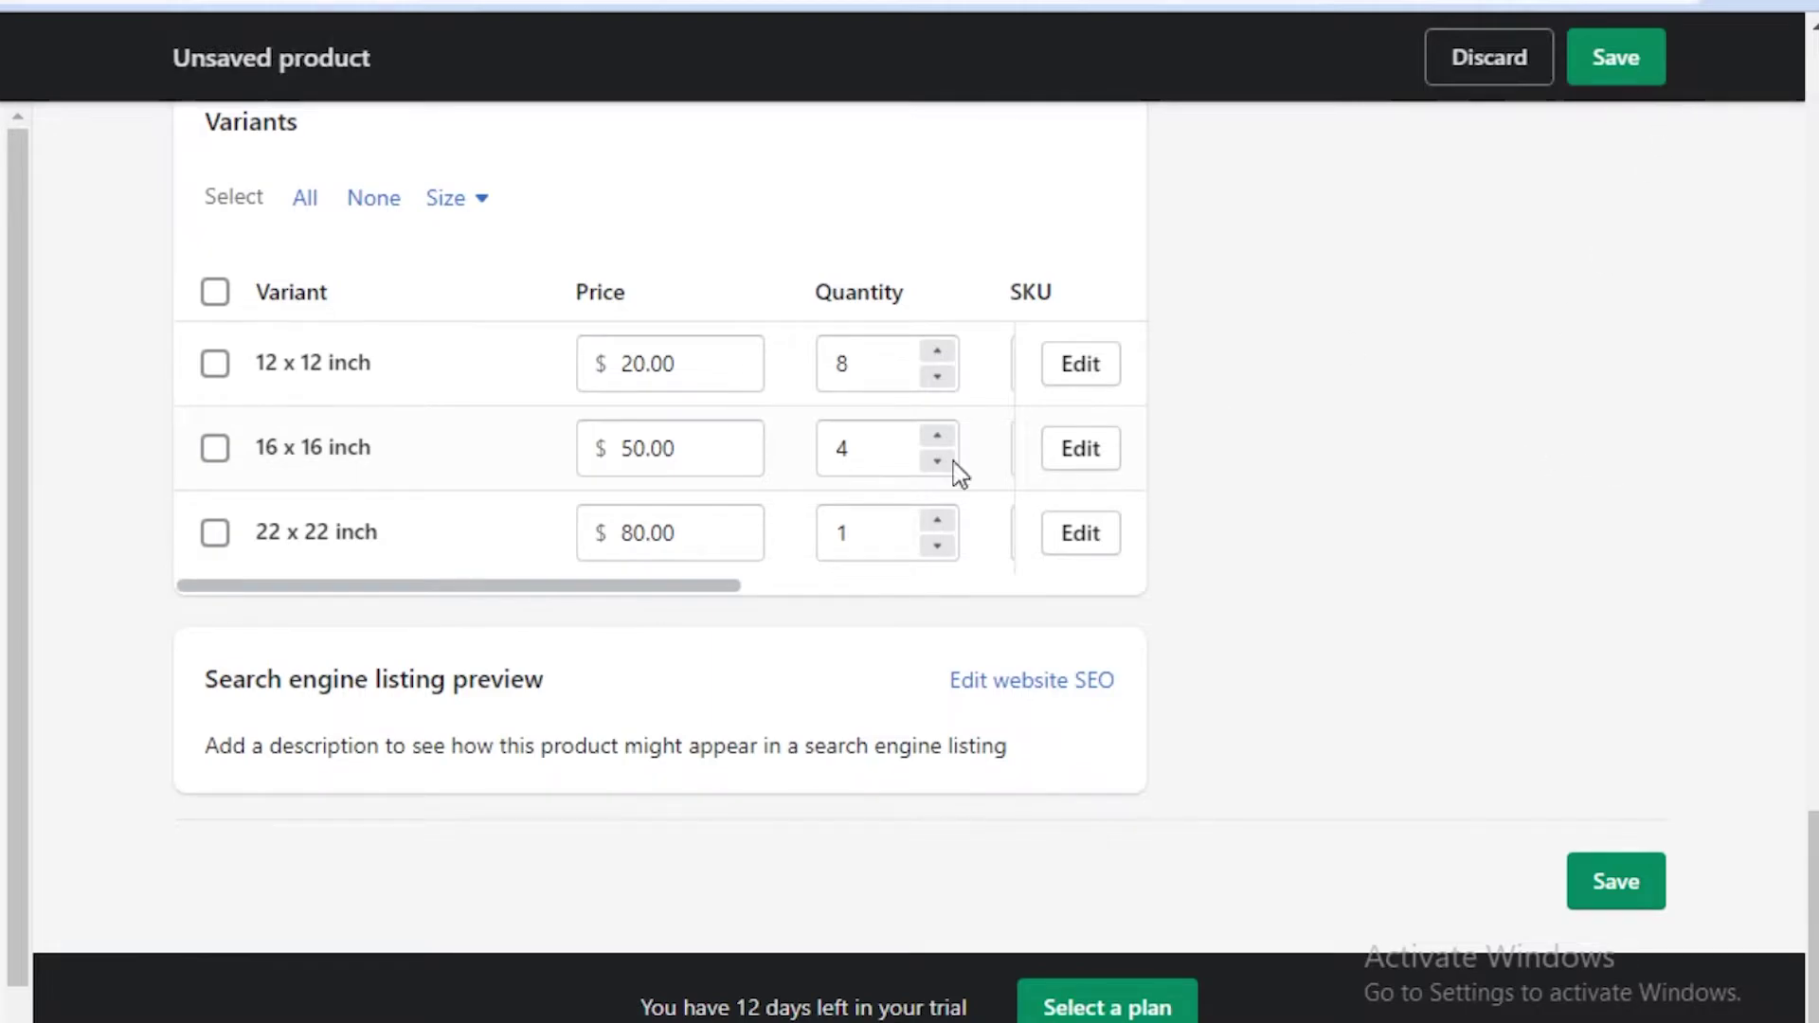
# Step: Save the Cat Frame Physical product and return to the products list
pyautogui.scroll(3, 524, 527)
pyautogui.scroll(-2, 946, 487)
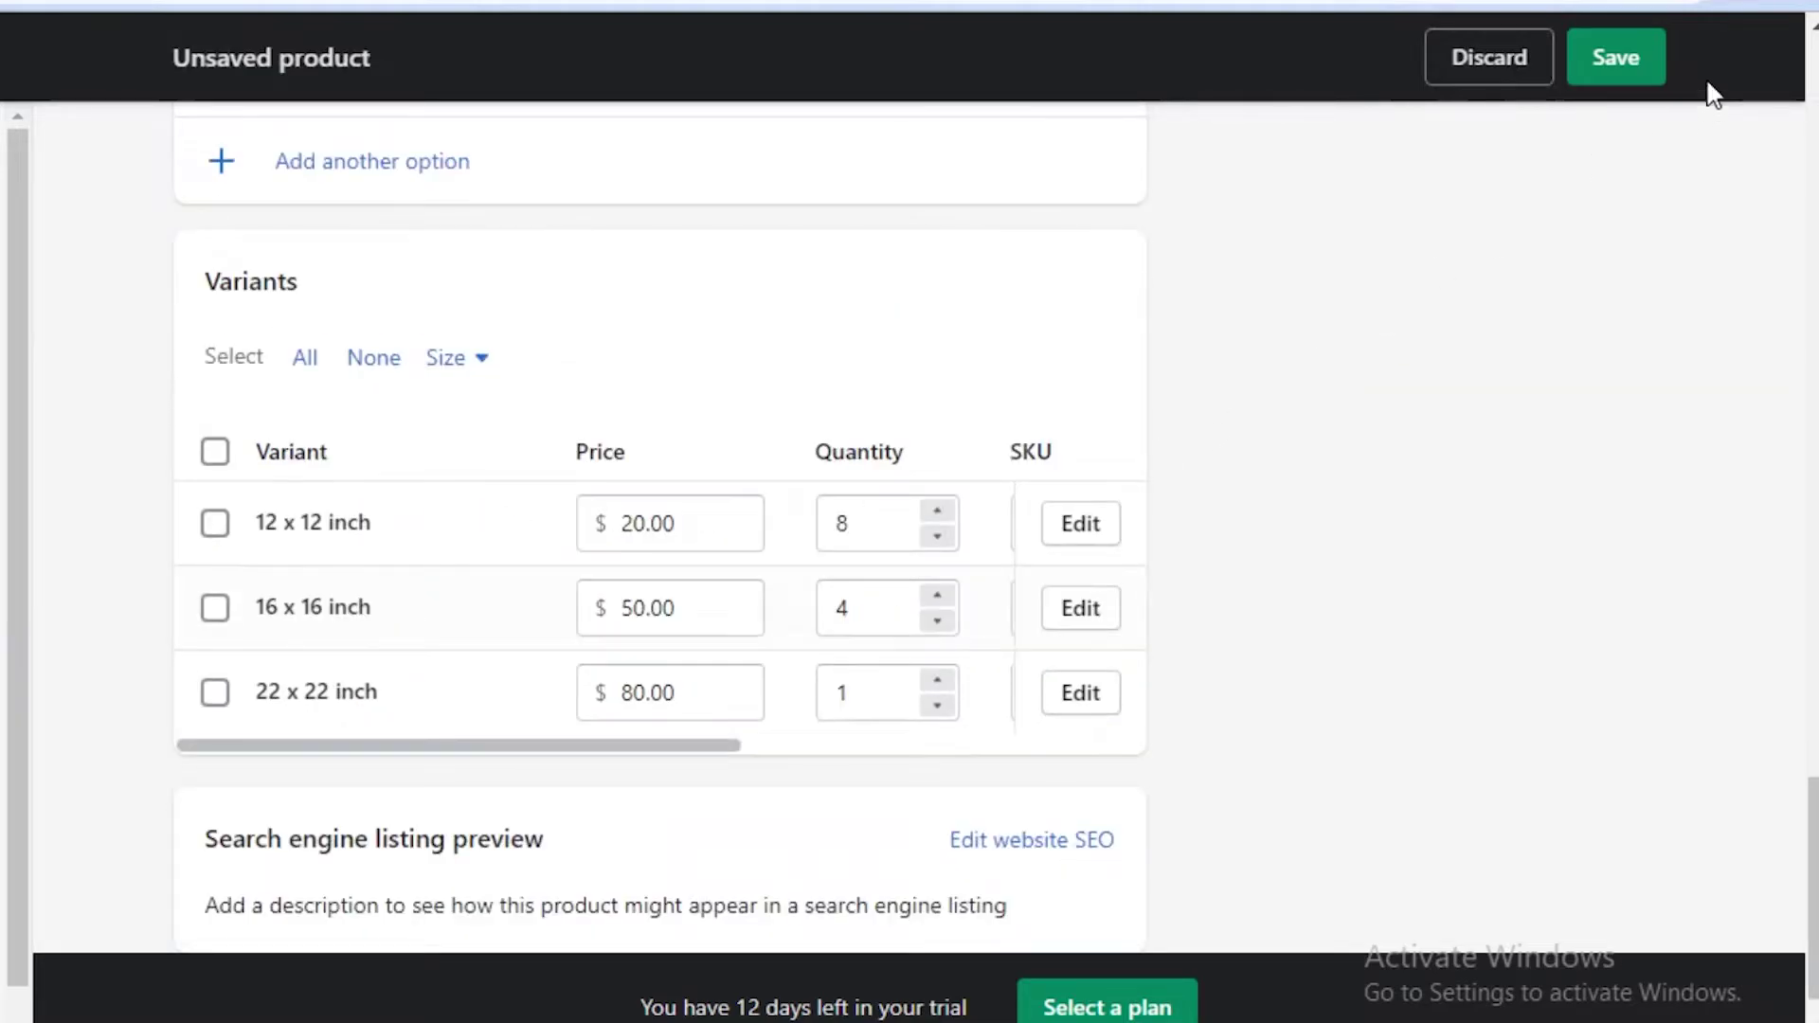
pyautogui.click(1615, 66)
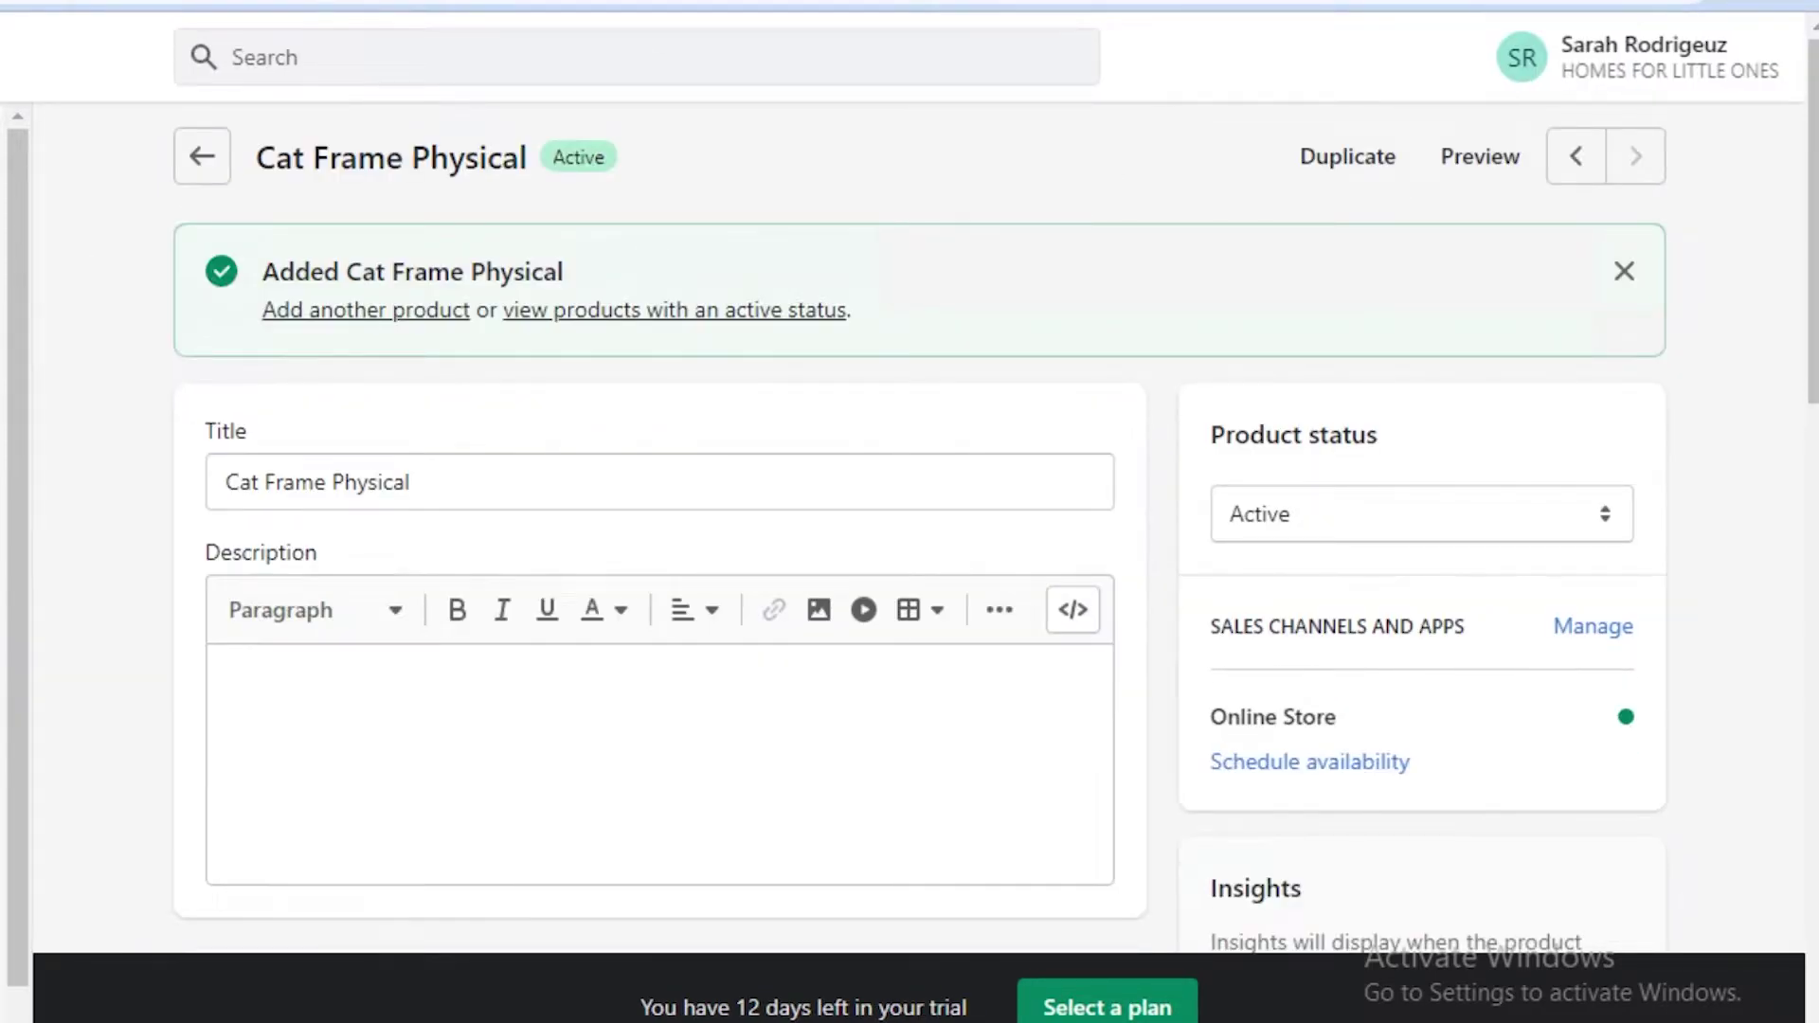
pyautogui.click(202, 156)
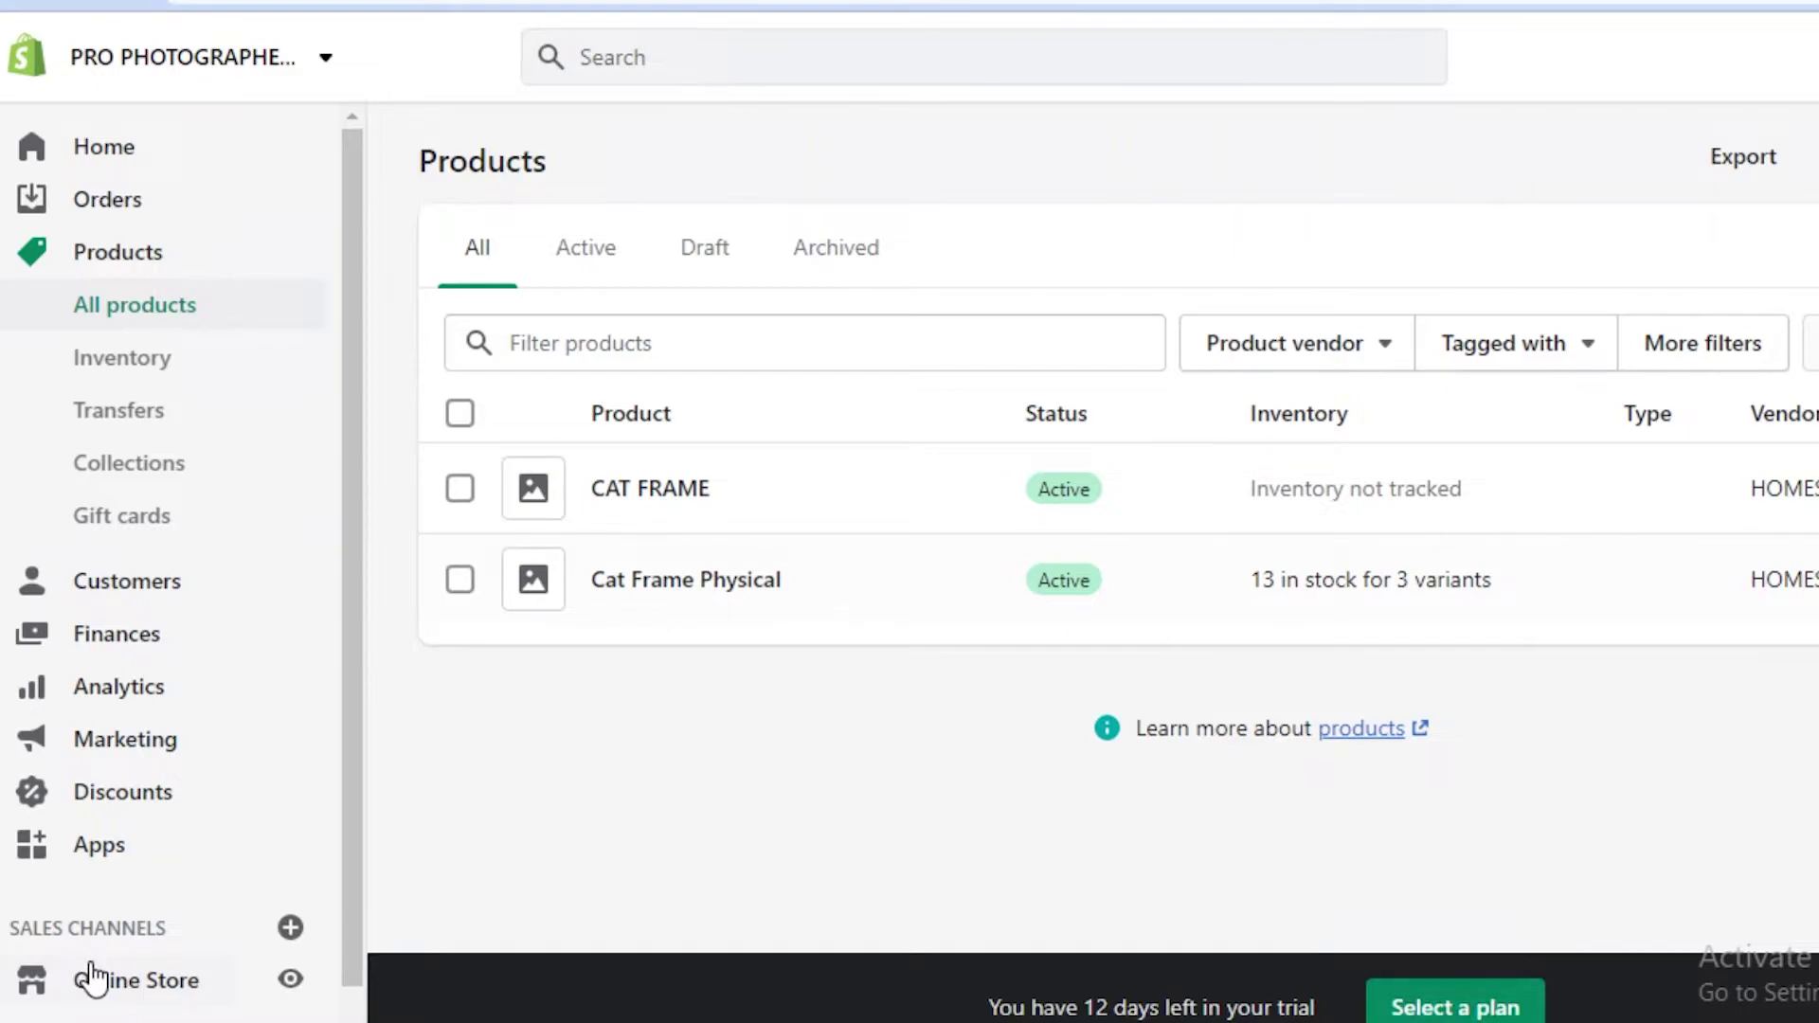
# Step: Open the store's Analytics overview dashboard
pyautogui.click(141, 704)
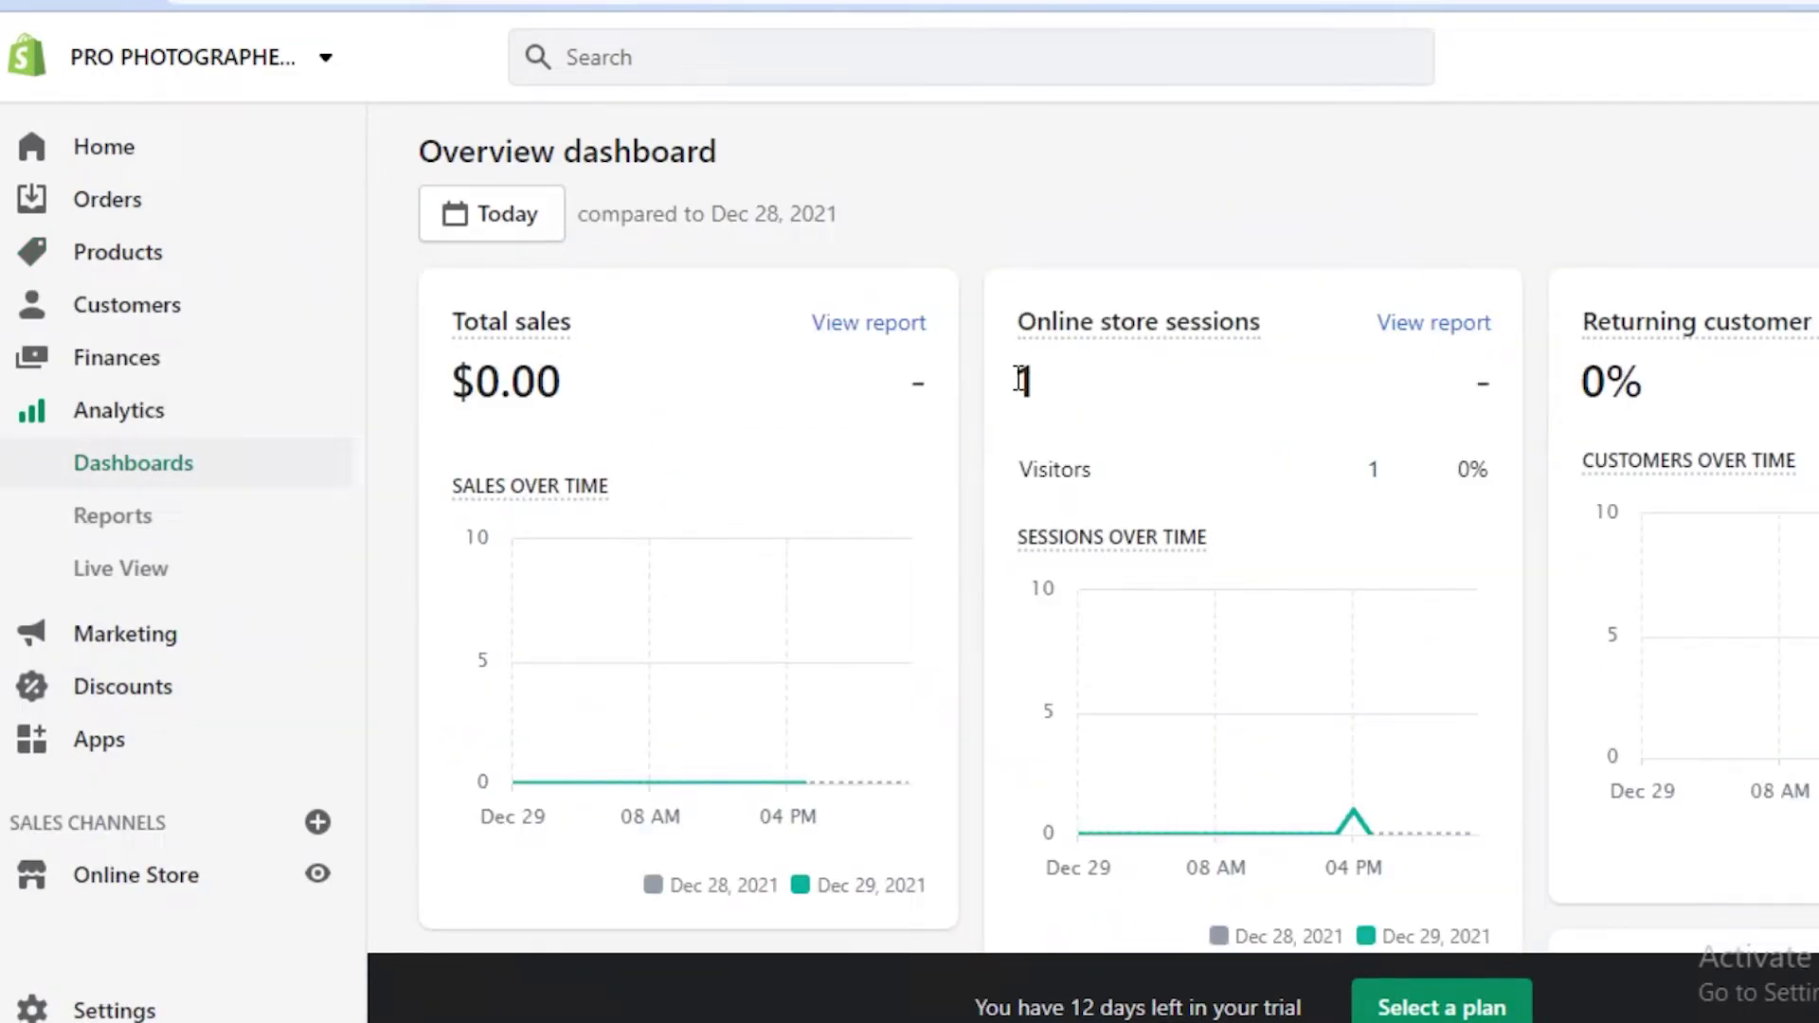
# Step: Open the Analytics reports page and examine the Orders, Profit margin, Customers and Behavior report categories
pyautogui.click(130, 524)
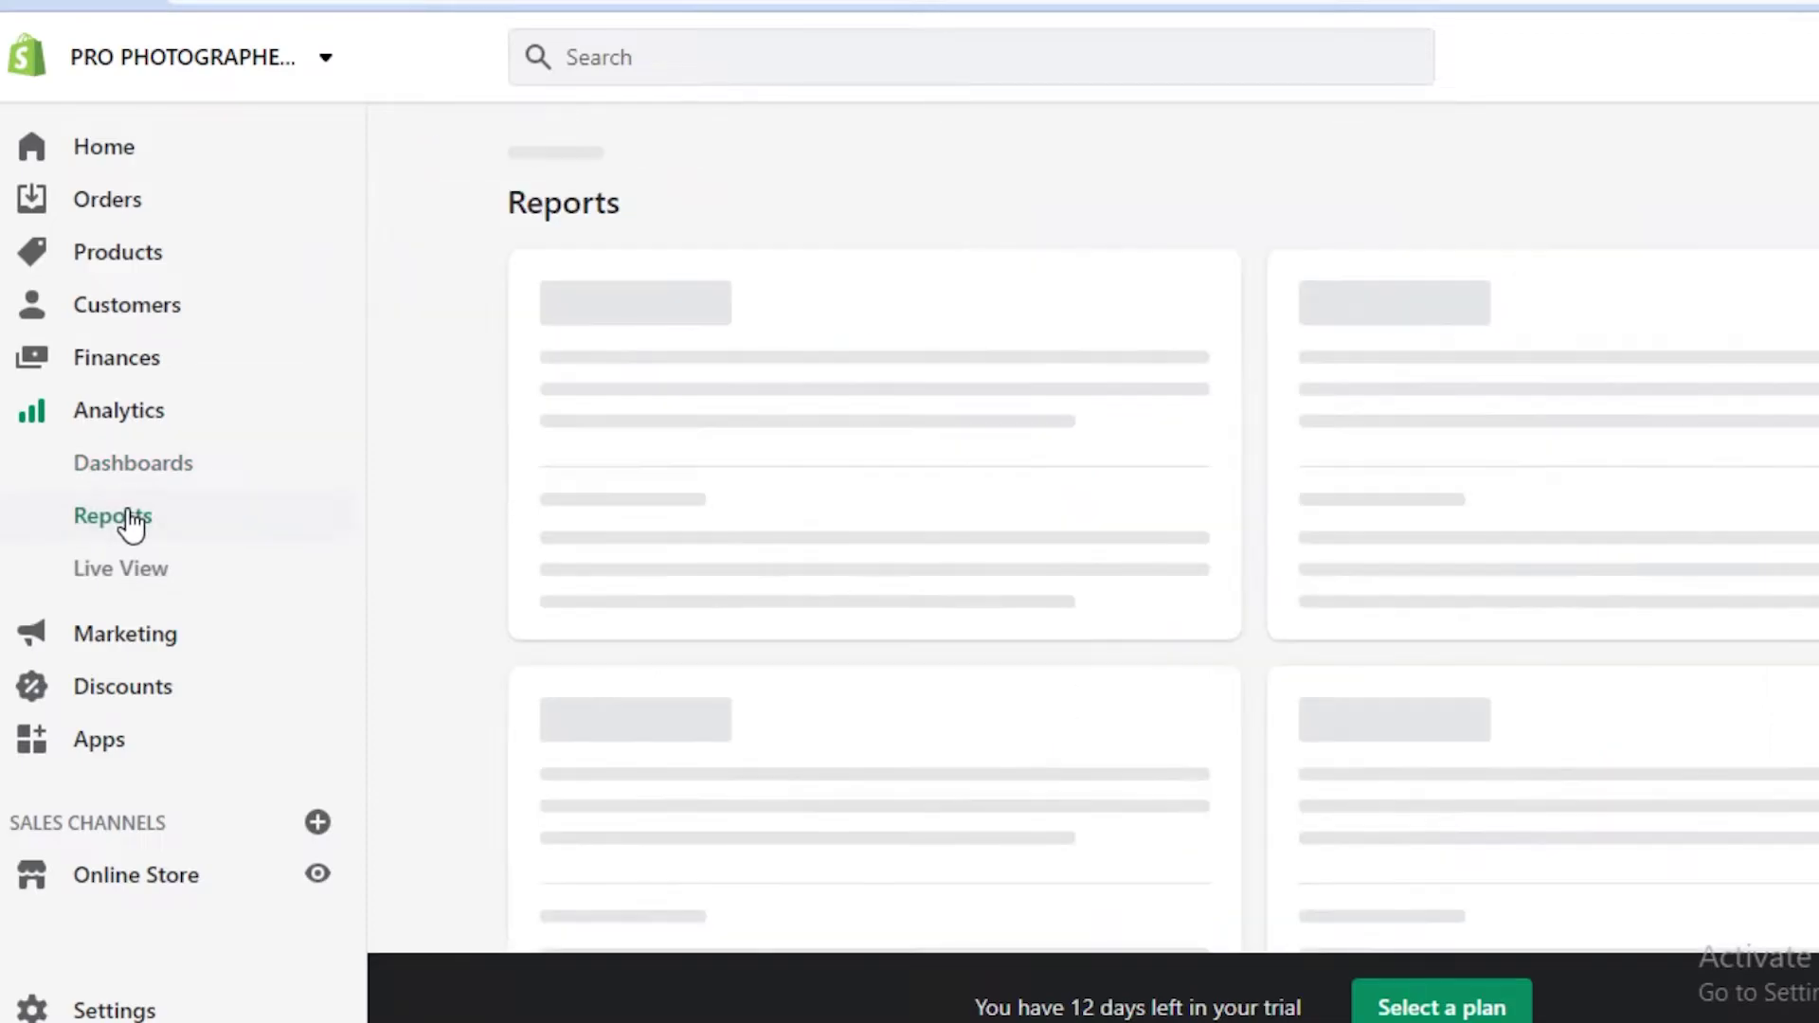
pyautogui.scroll(-5, 1616, 455)
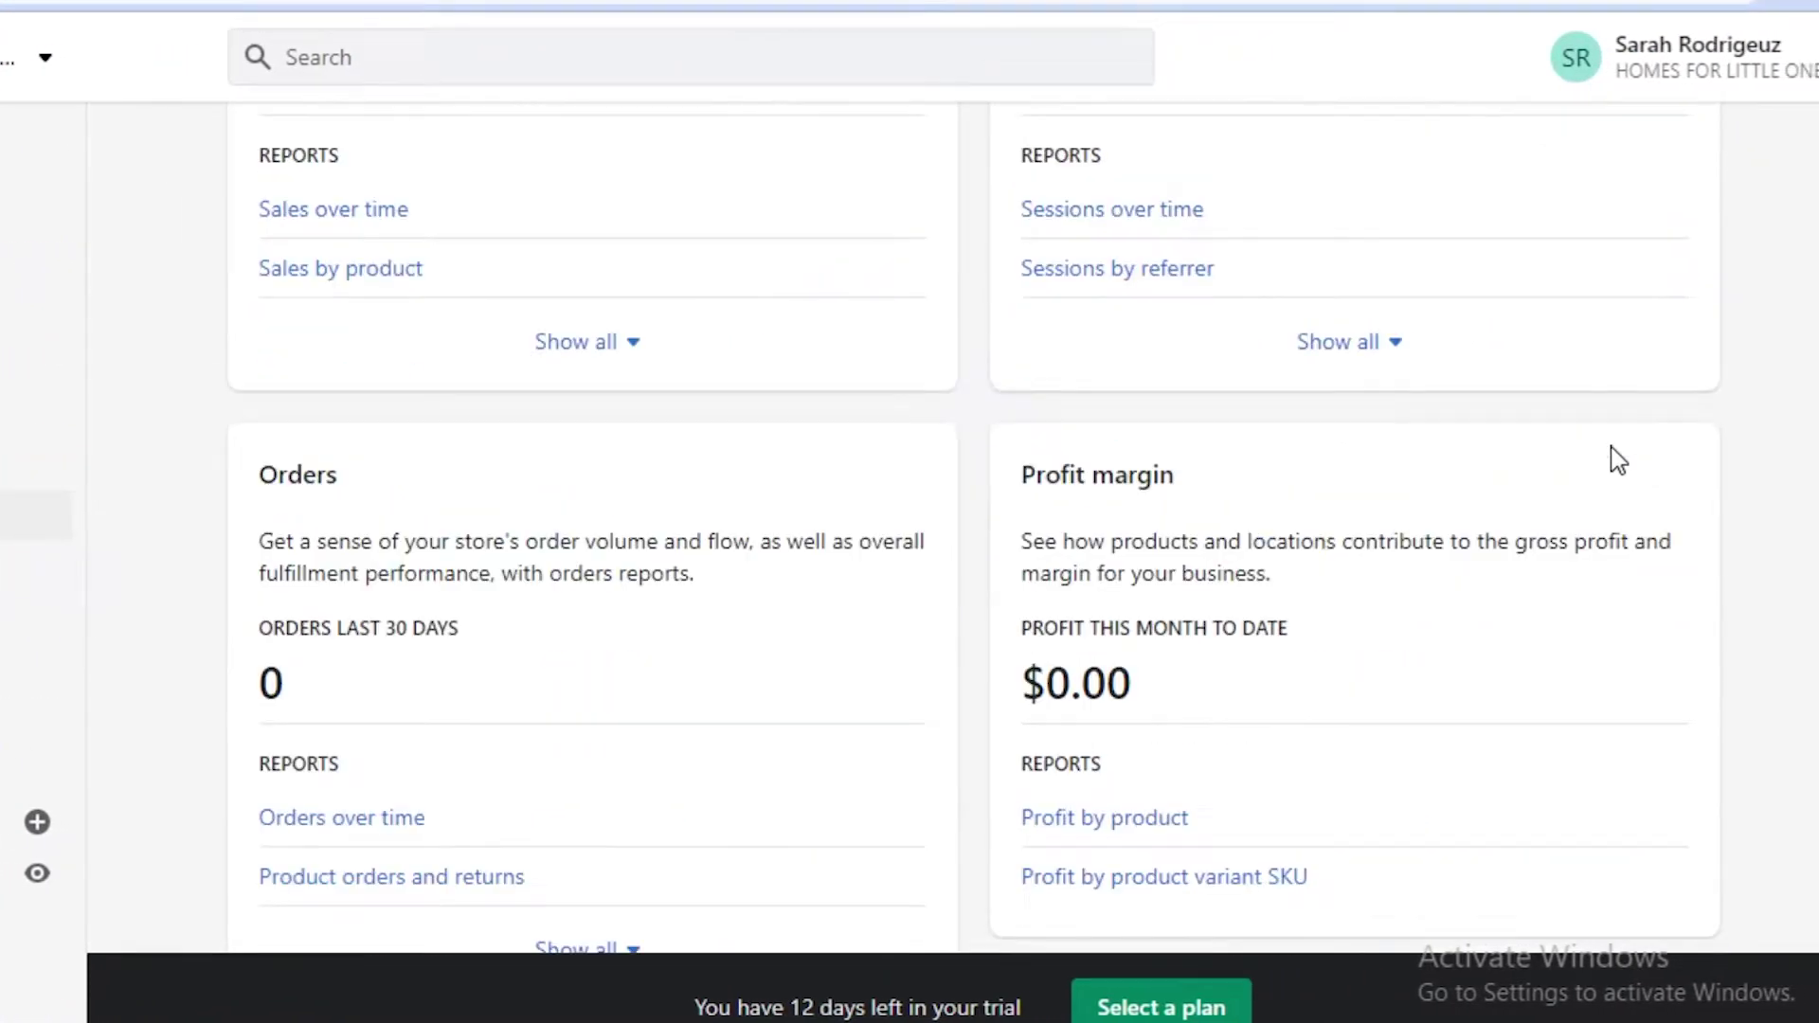
pyautogui.scroll(3, 1622, 454)
pyautogui.scroll(-10, 1622, 460)
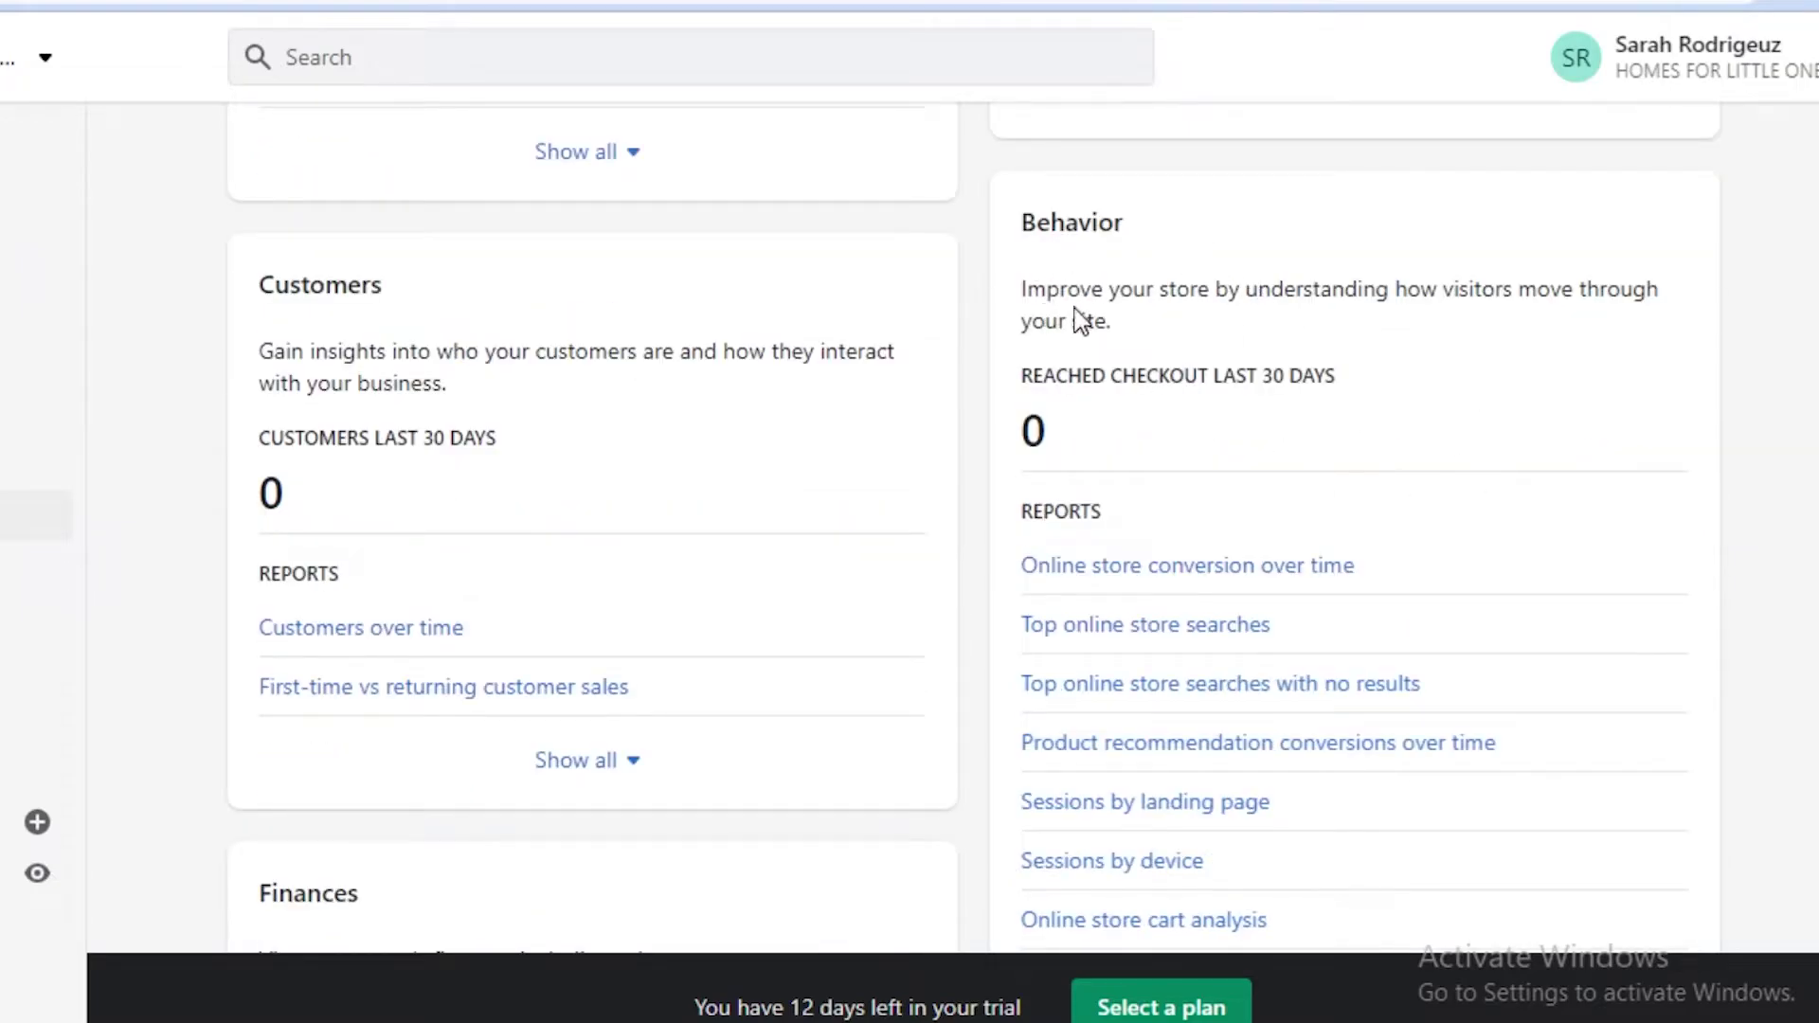
pyautogui.scroll(-3, 1629, 320)
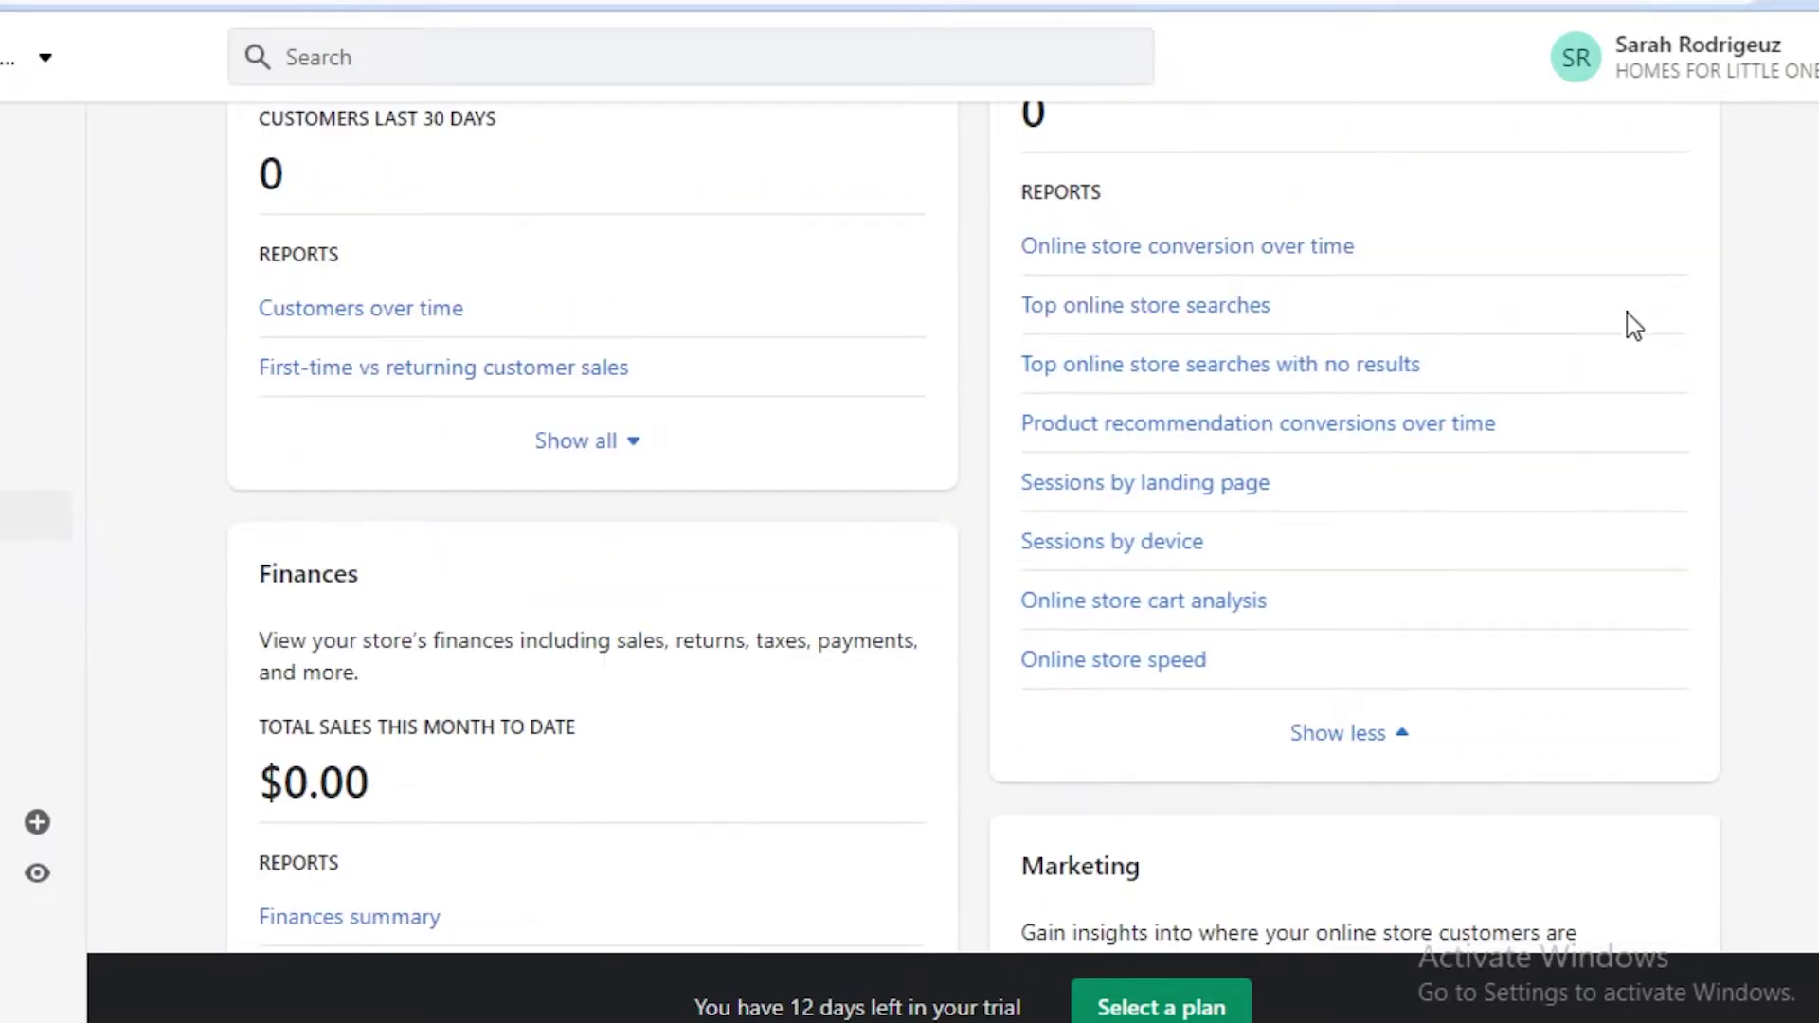
pyautogui.scroll(2, 1633, 325)
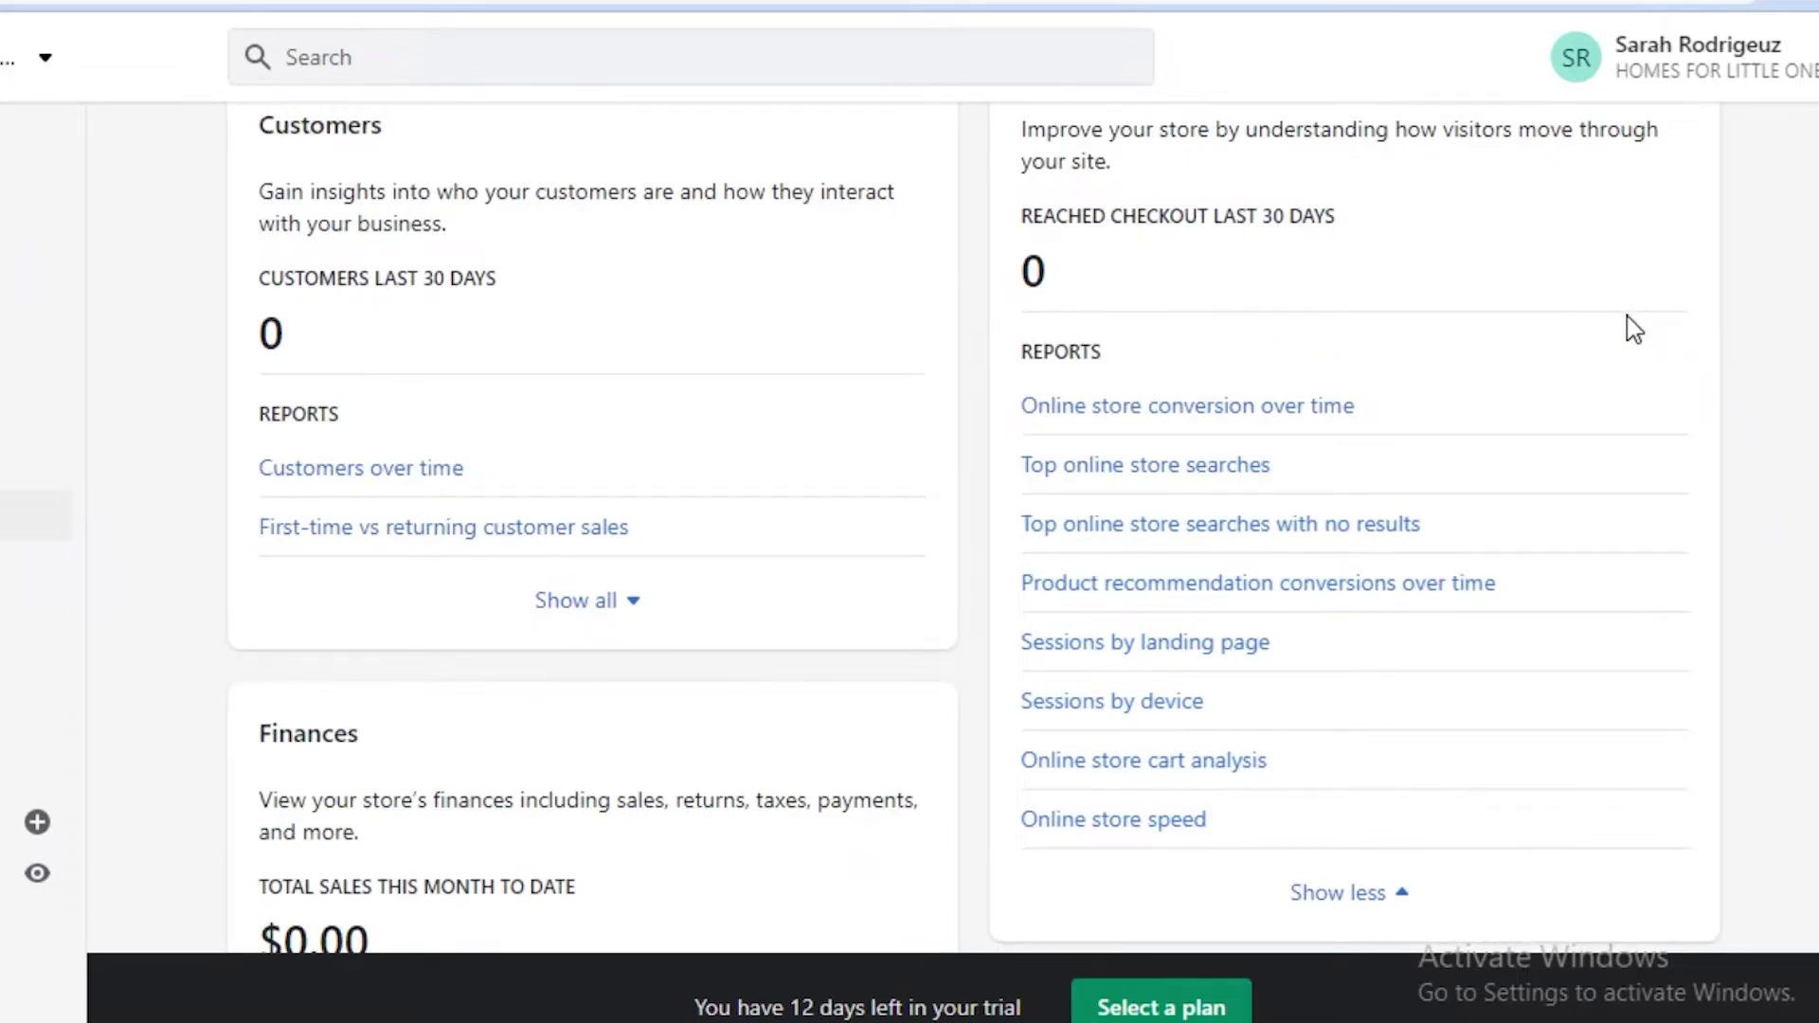
pyautogui.scroll(-2, 1633, 329)
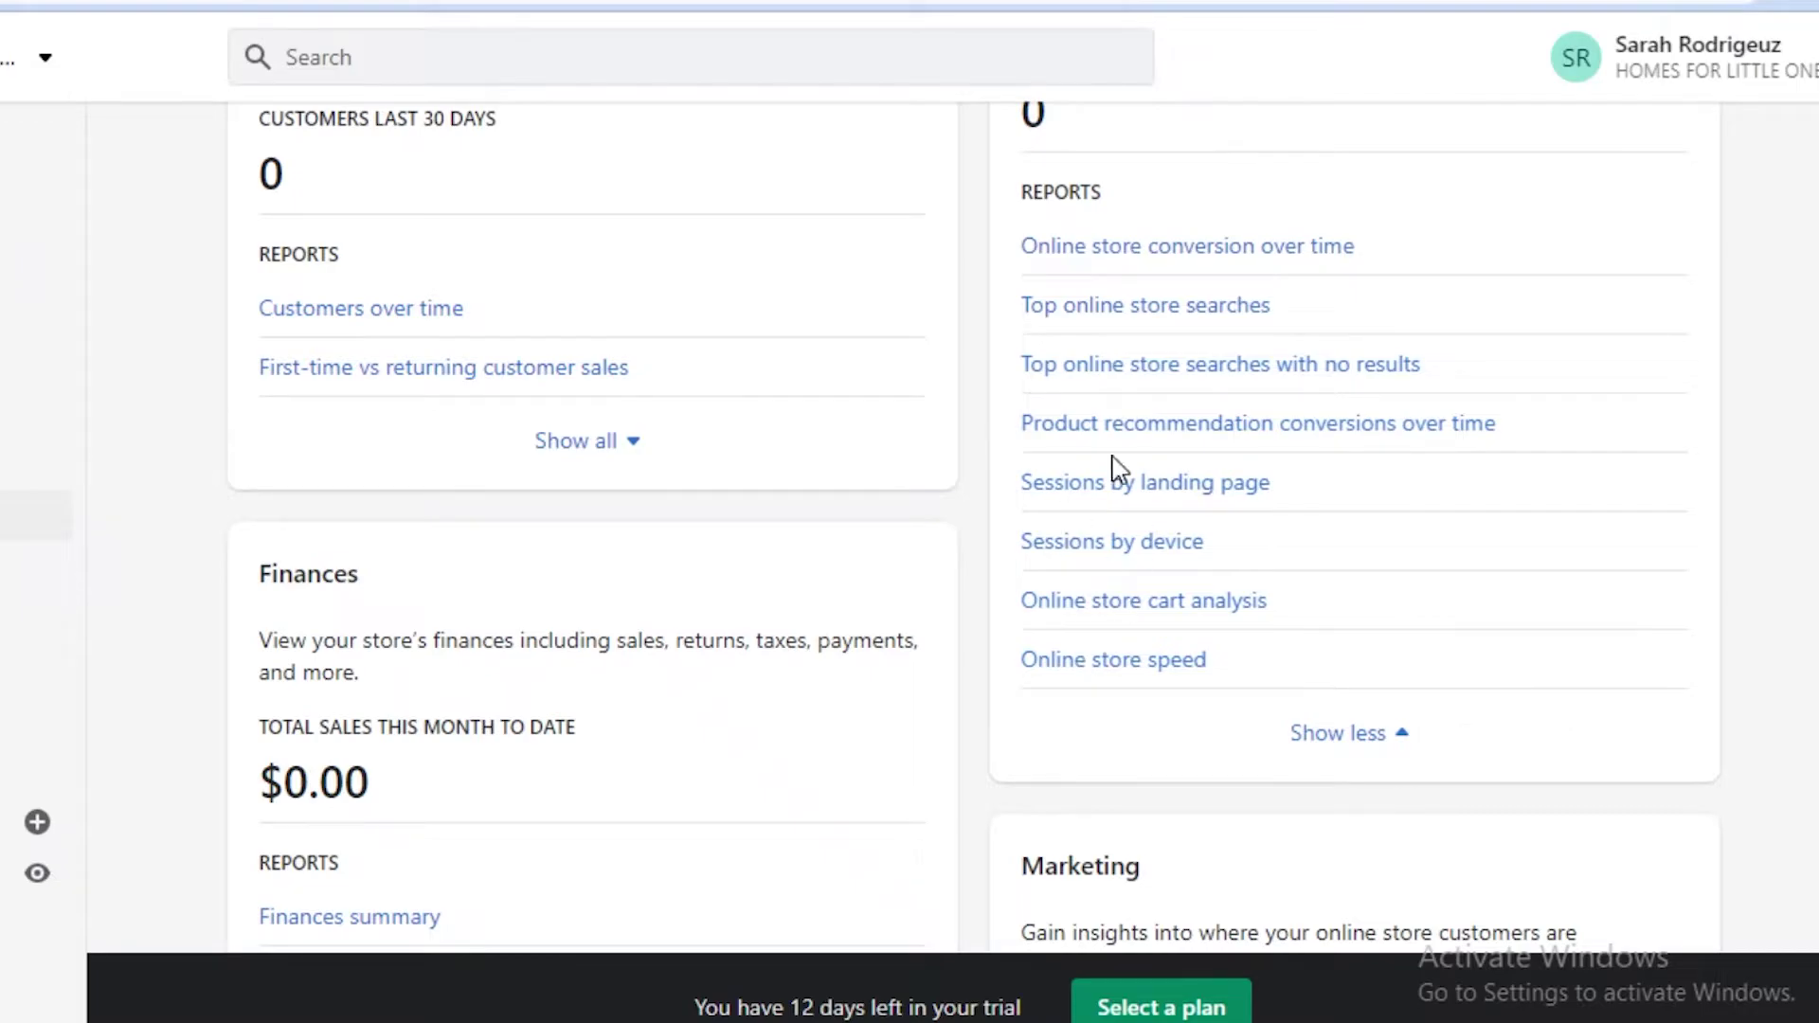
pyautogui.scroll(3, 1028, 503)
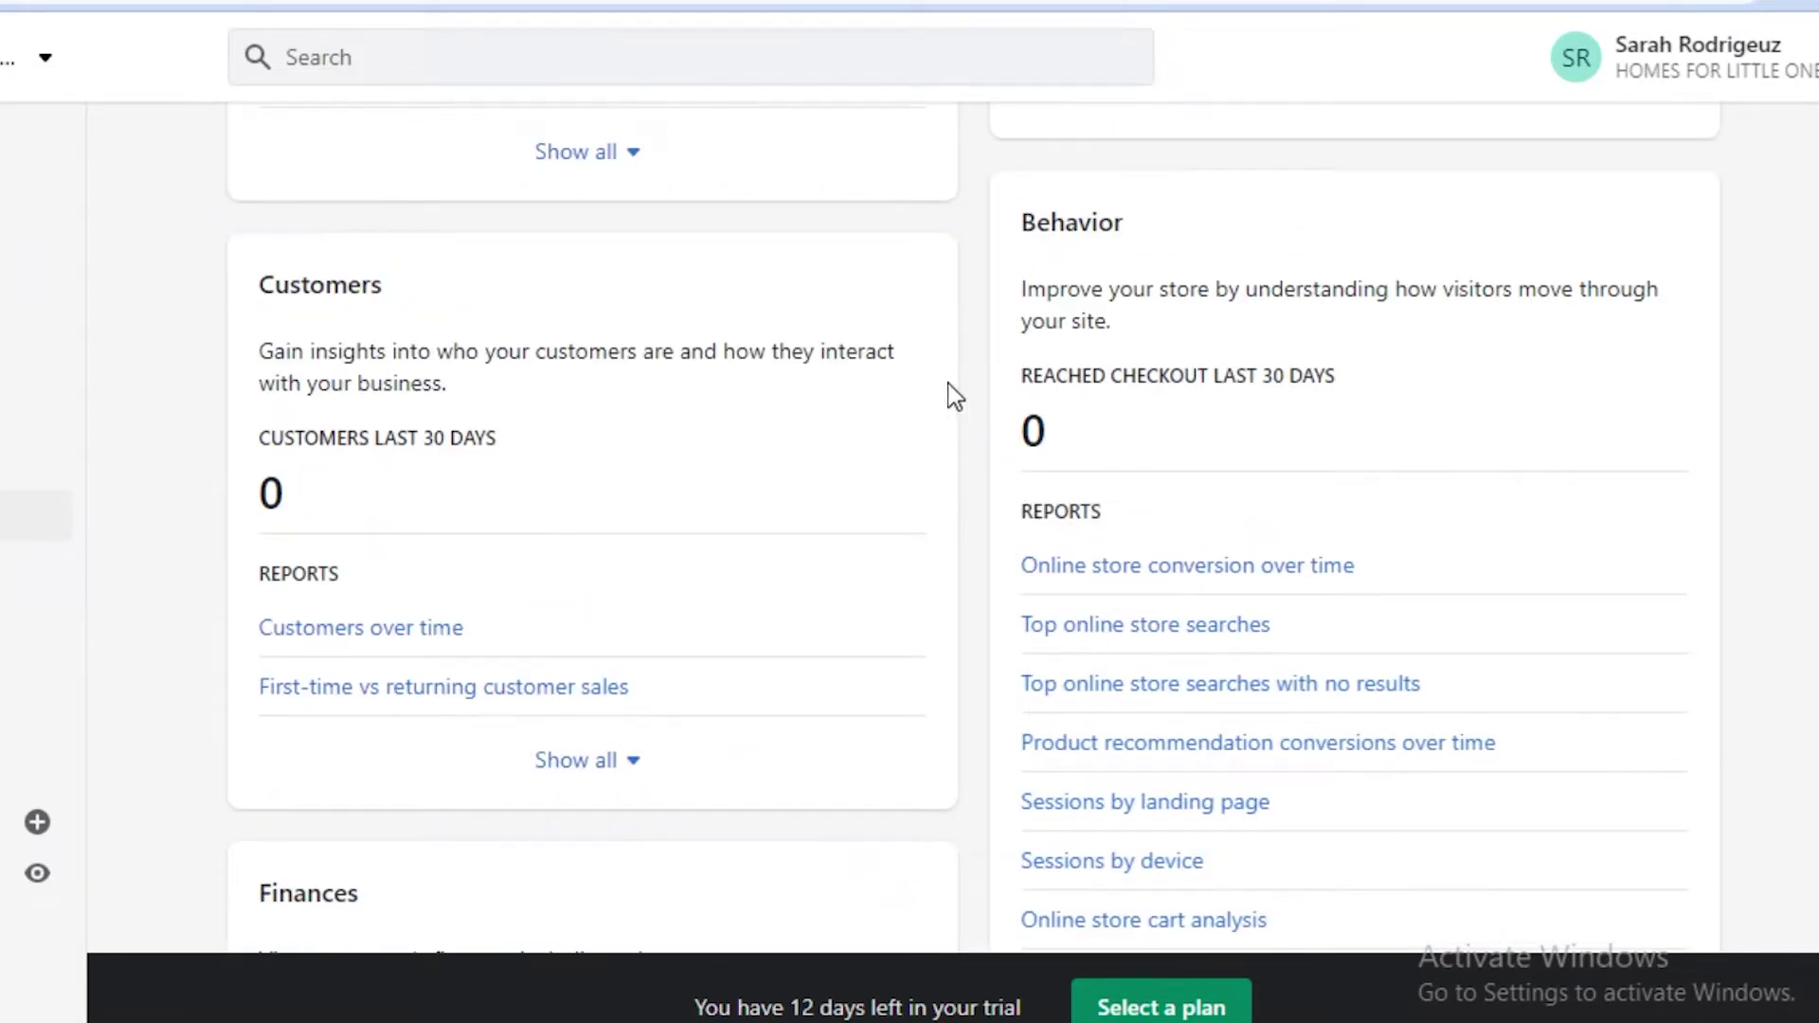
pyautogui.scroll(5, 1175, 607)
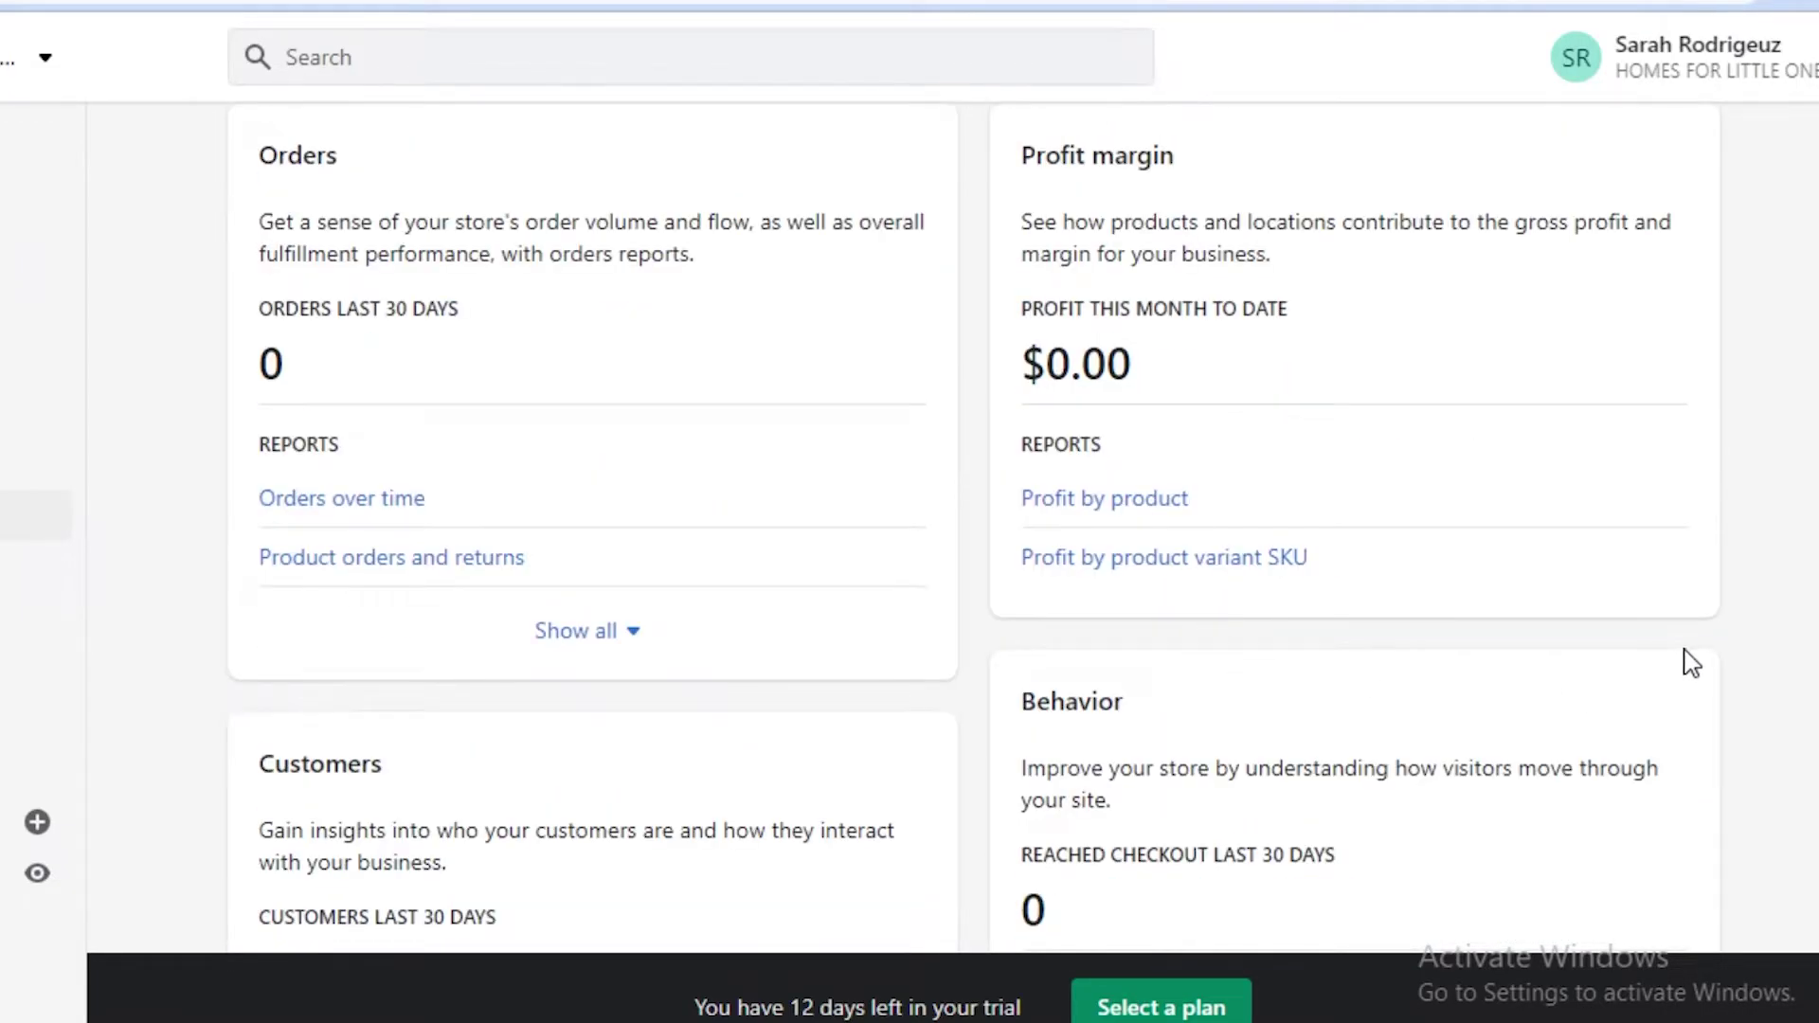
pyautogui.scroll(-3, 1693, 664)
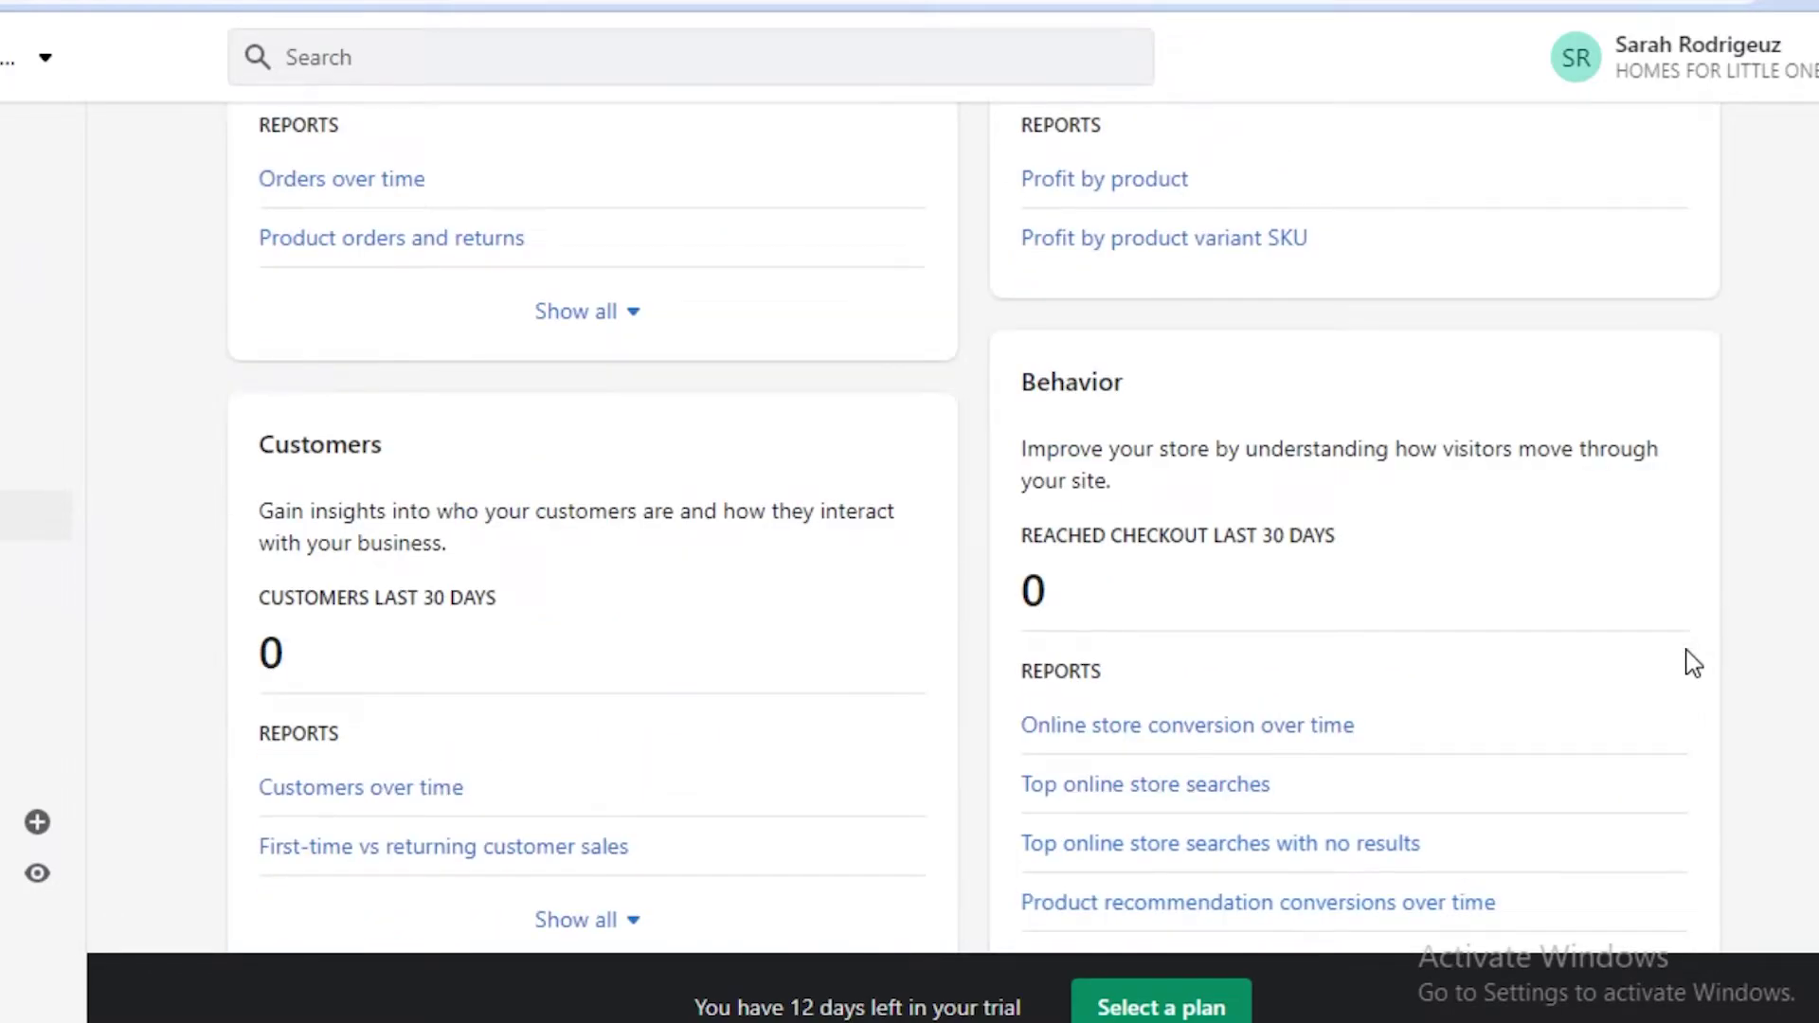
pyautogui.scroll(-2, 1694, 663)
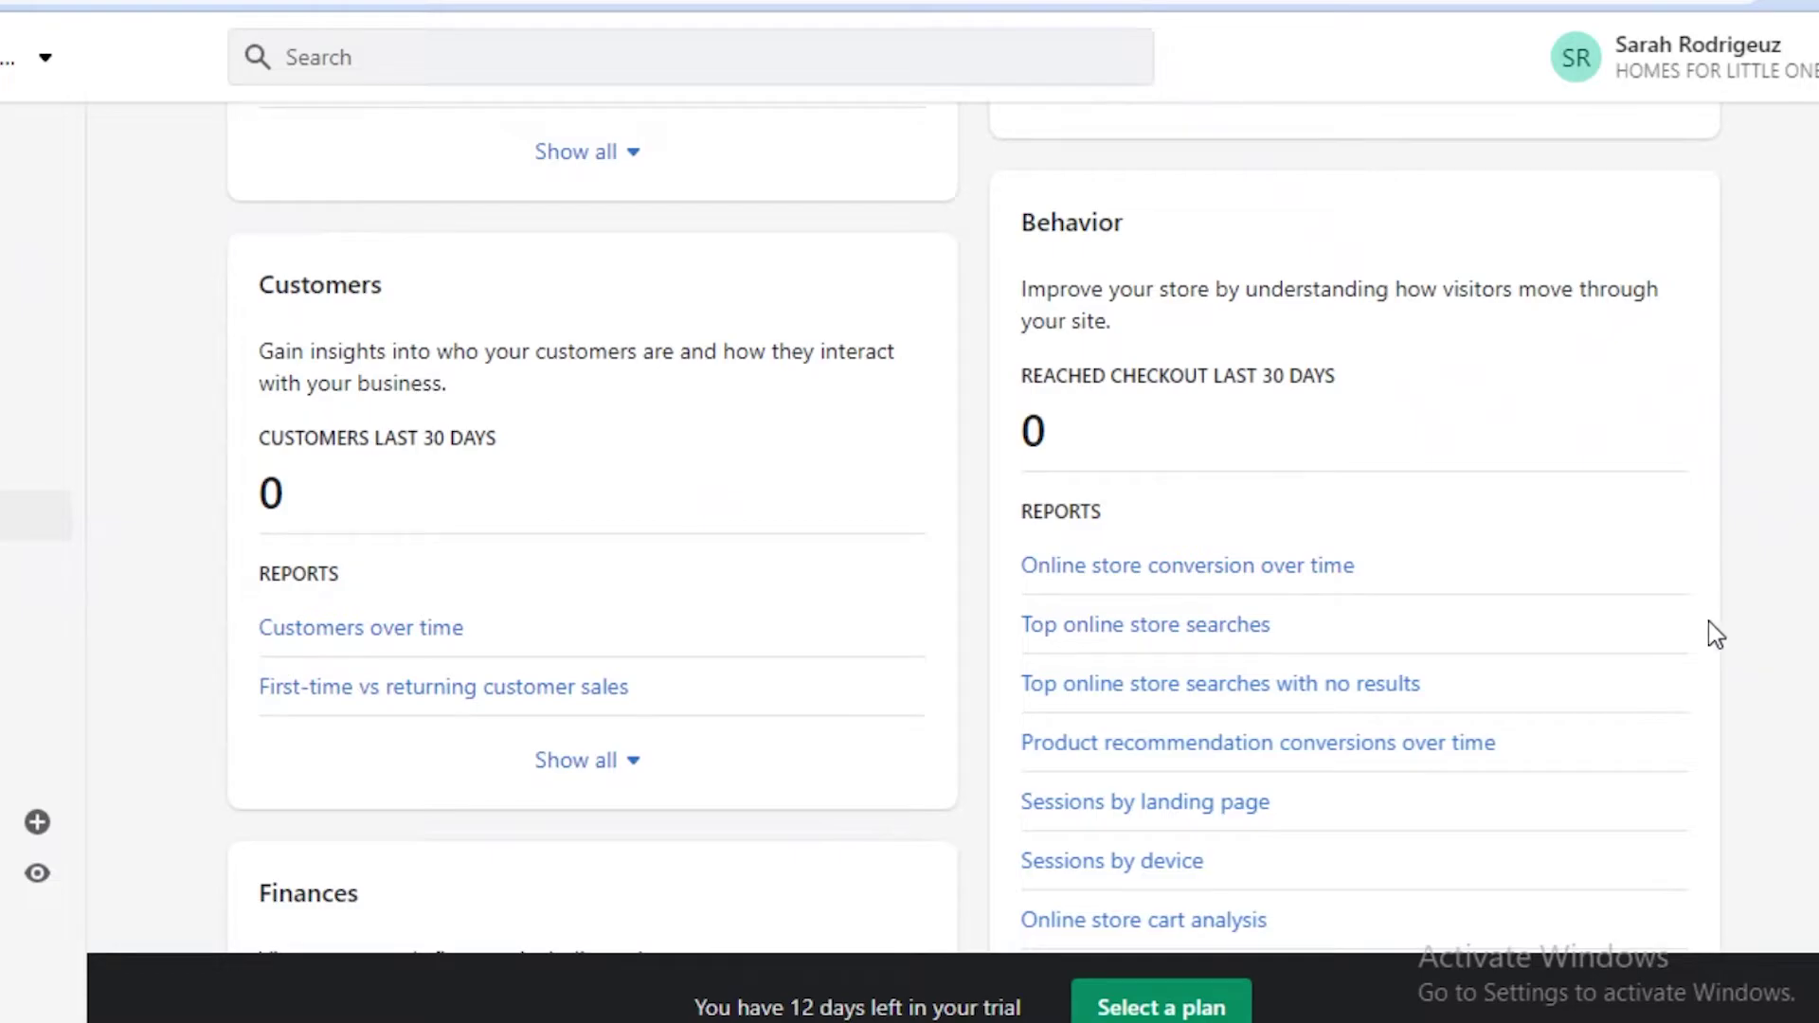
pyautogui.scroll(2, 1325, 476)
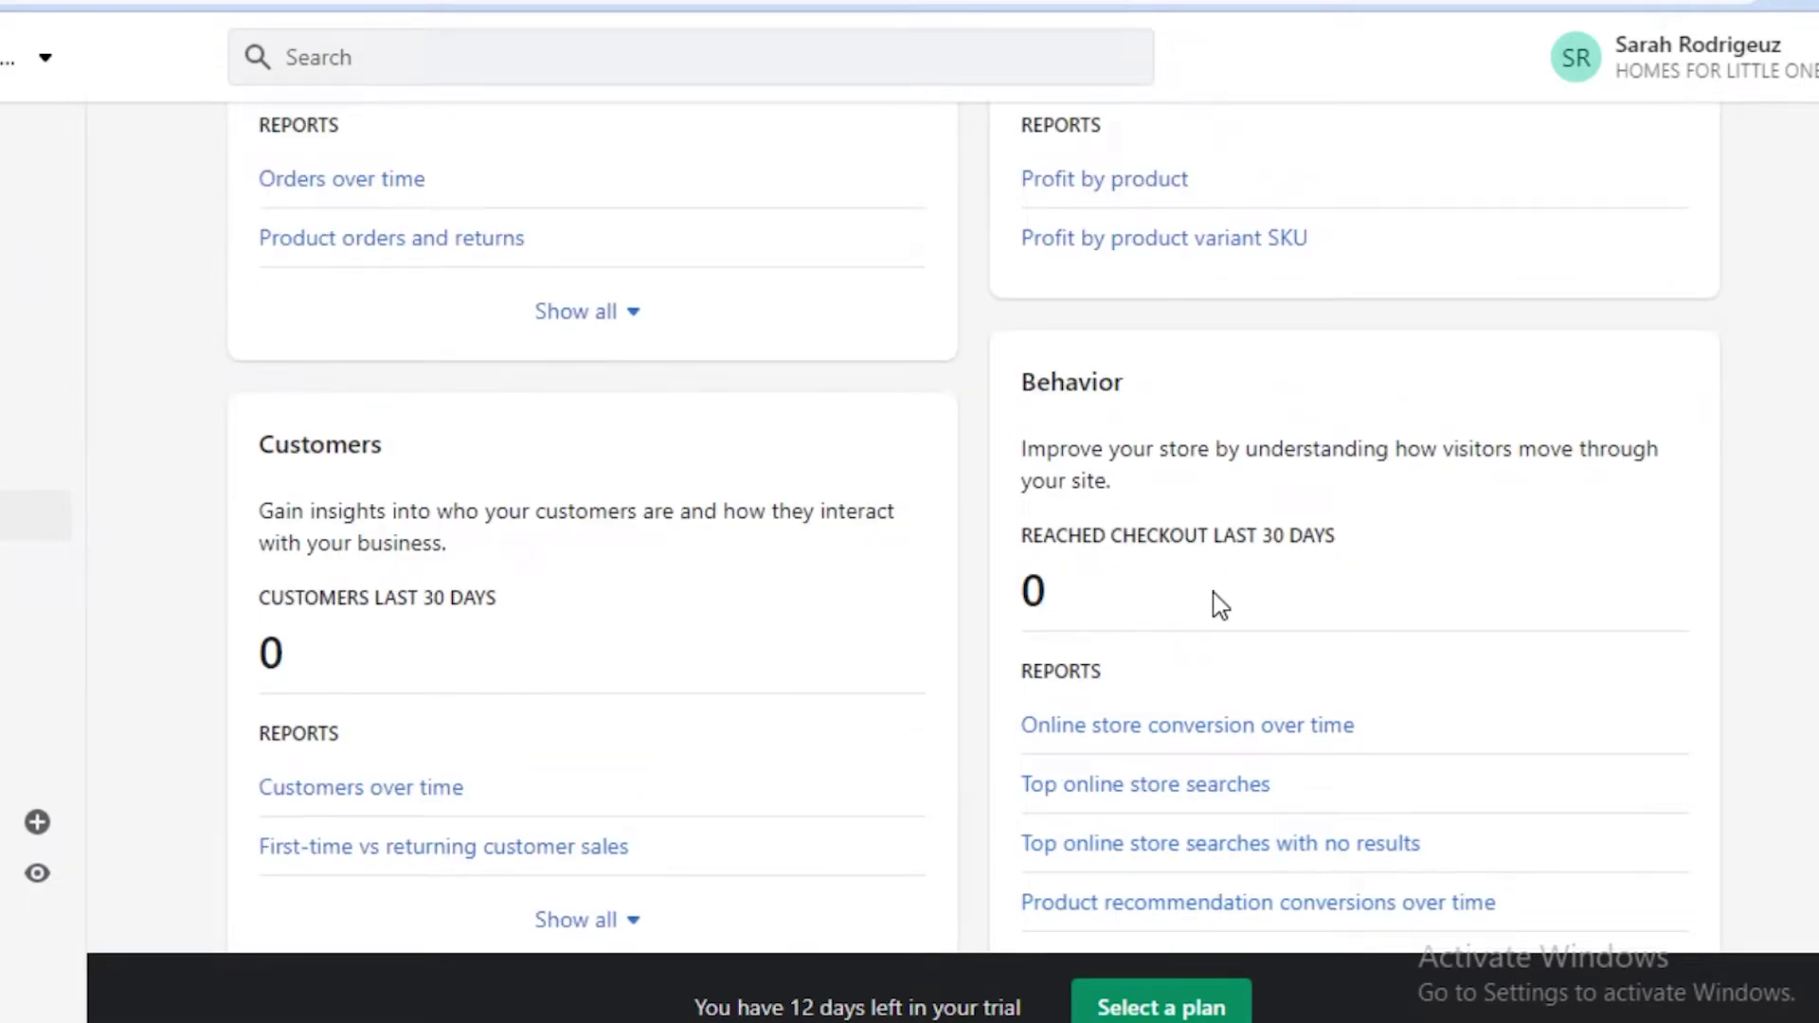
# Step: Look through the full range of report categories, from Sales and Acquisition to Finances, Marketing, Inventory and Custom reports
pyautogui.scroll(12, 179, 747)
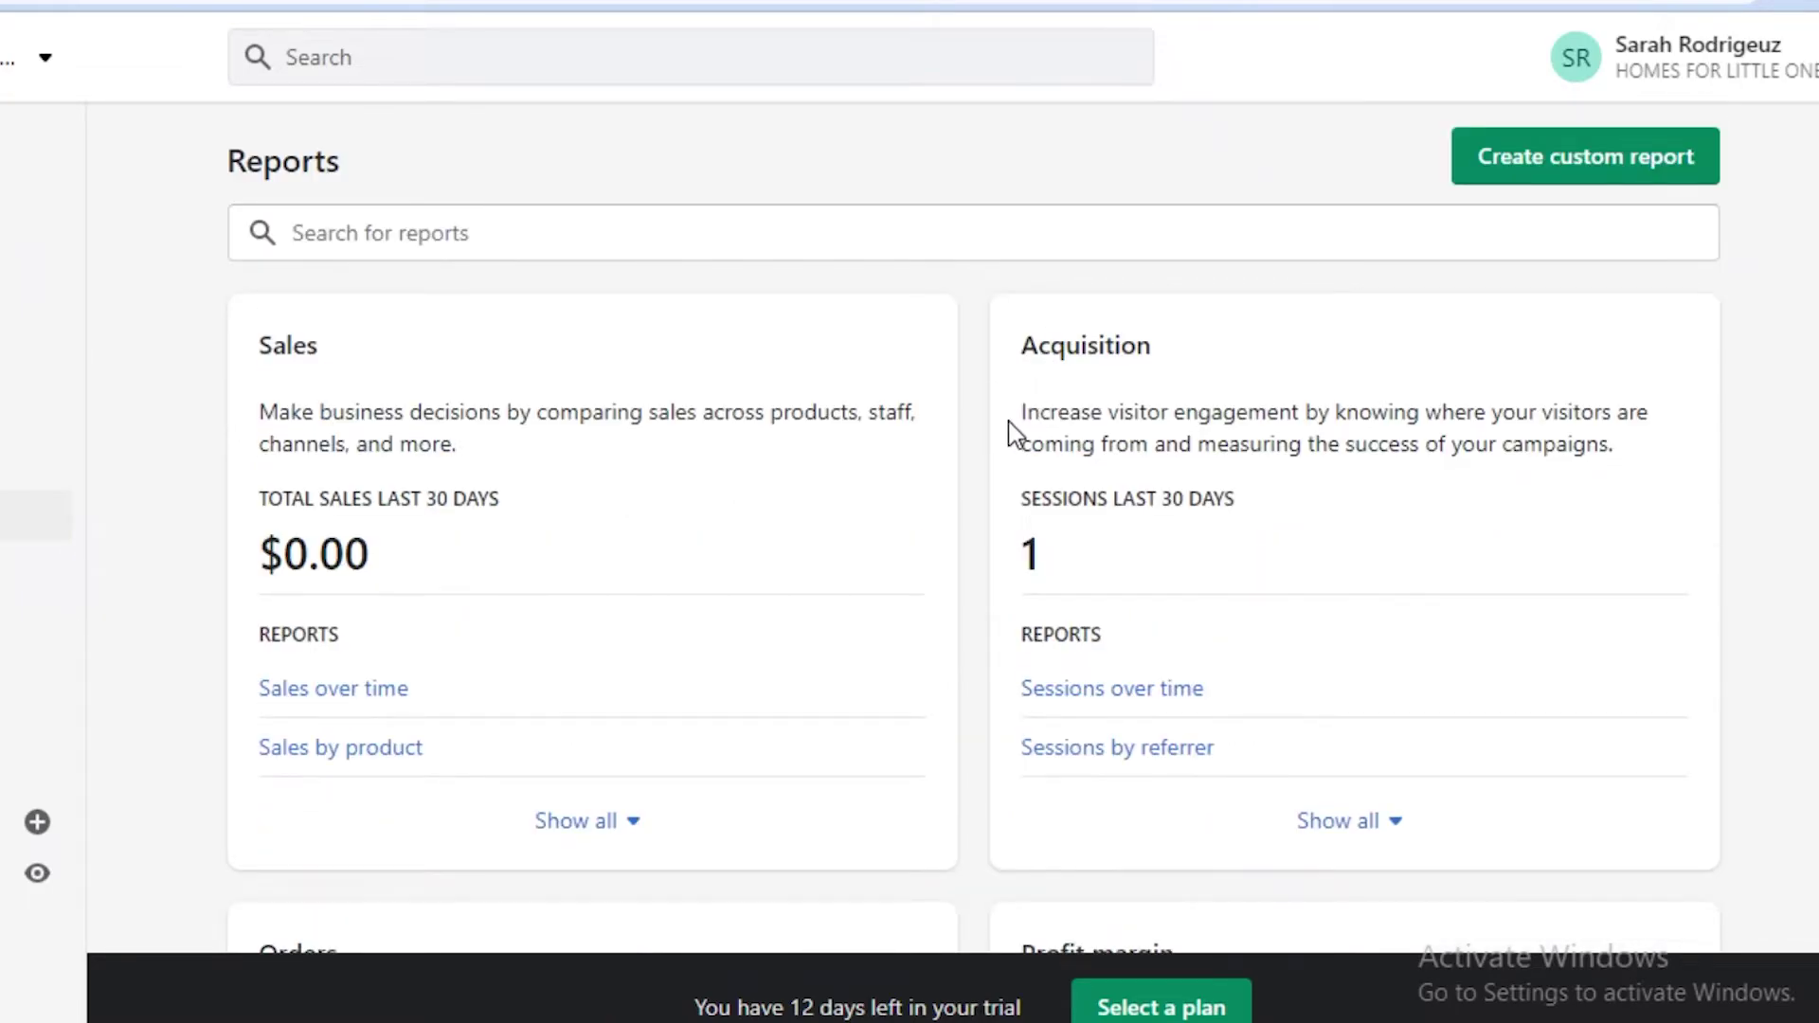
pyautogui.scroll(-9, 1008, 419)
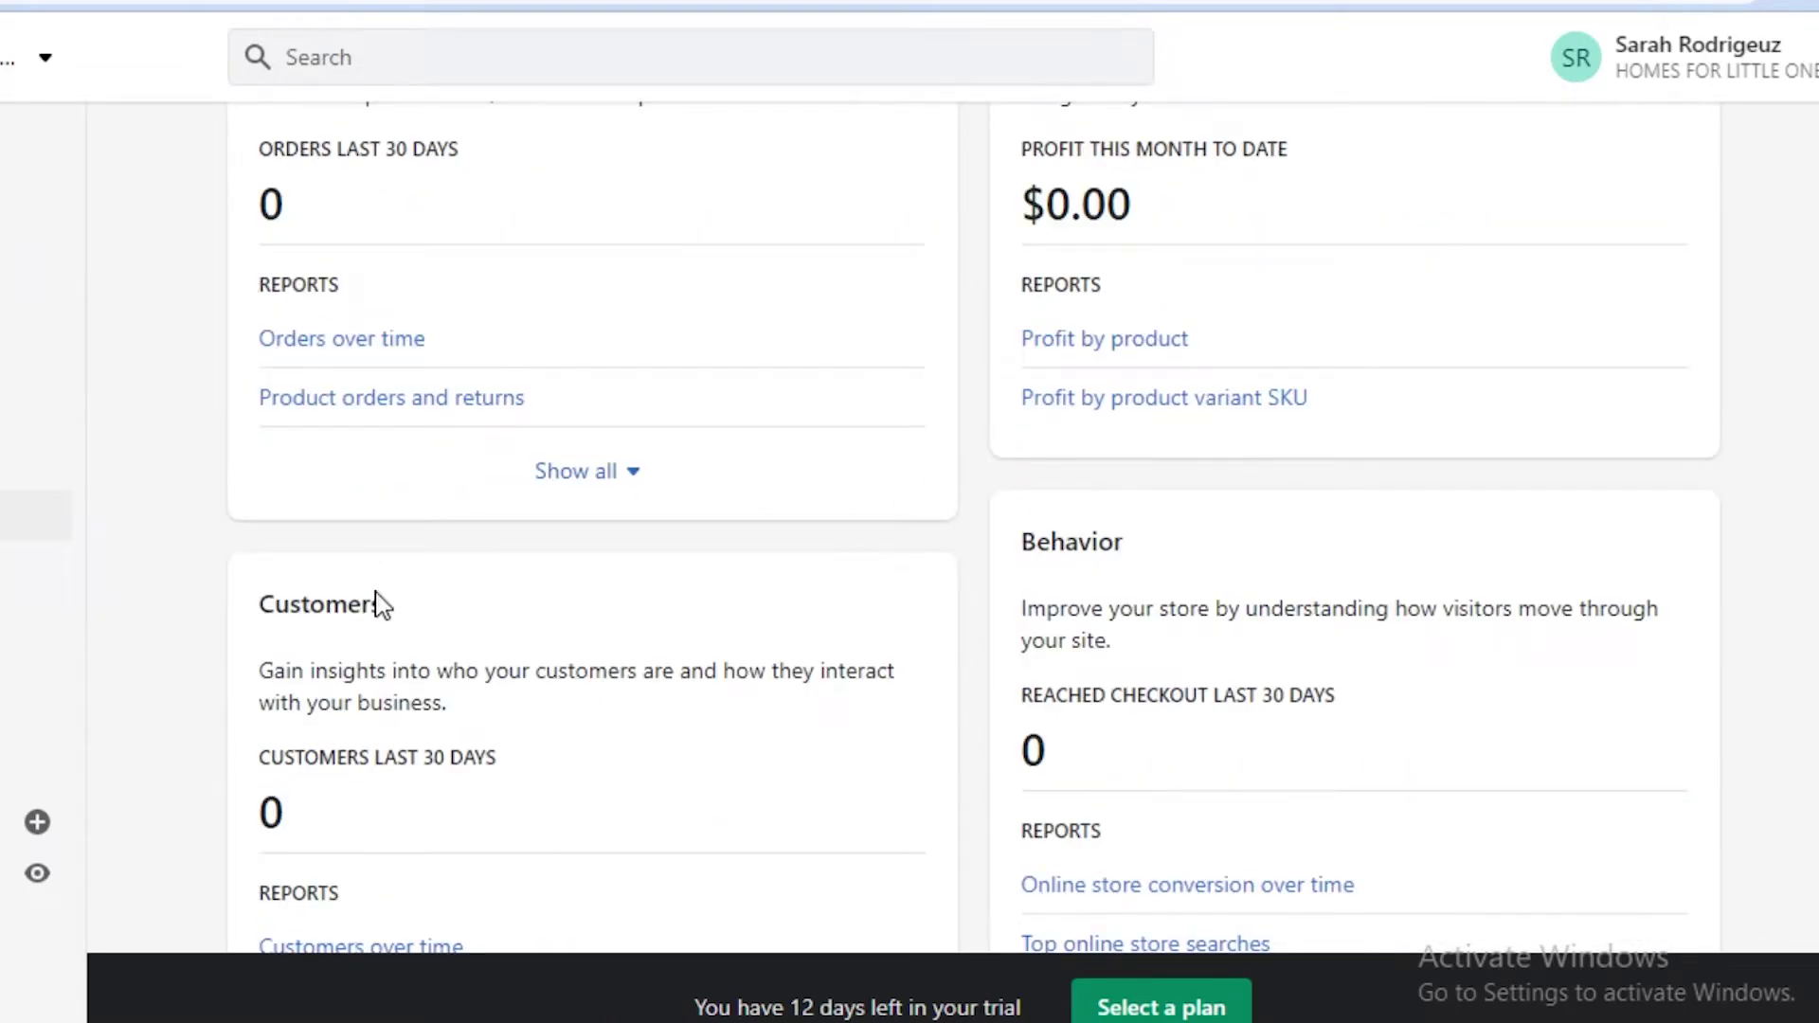
pyautogui.scroll(-9, 569, 512)
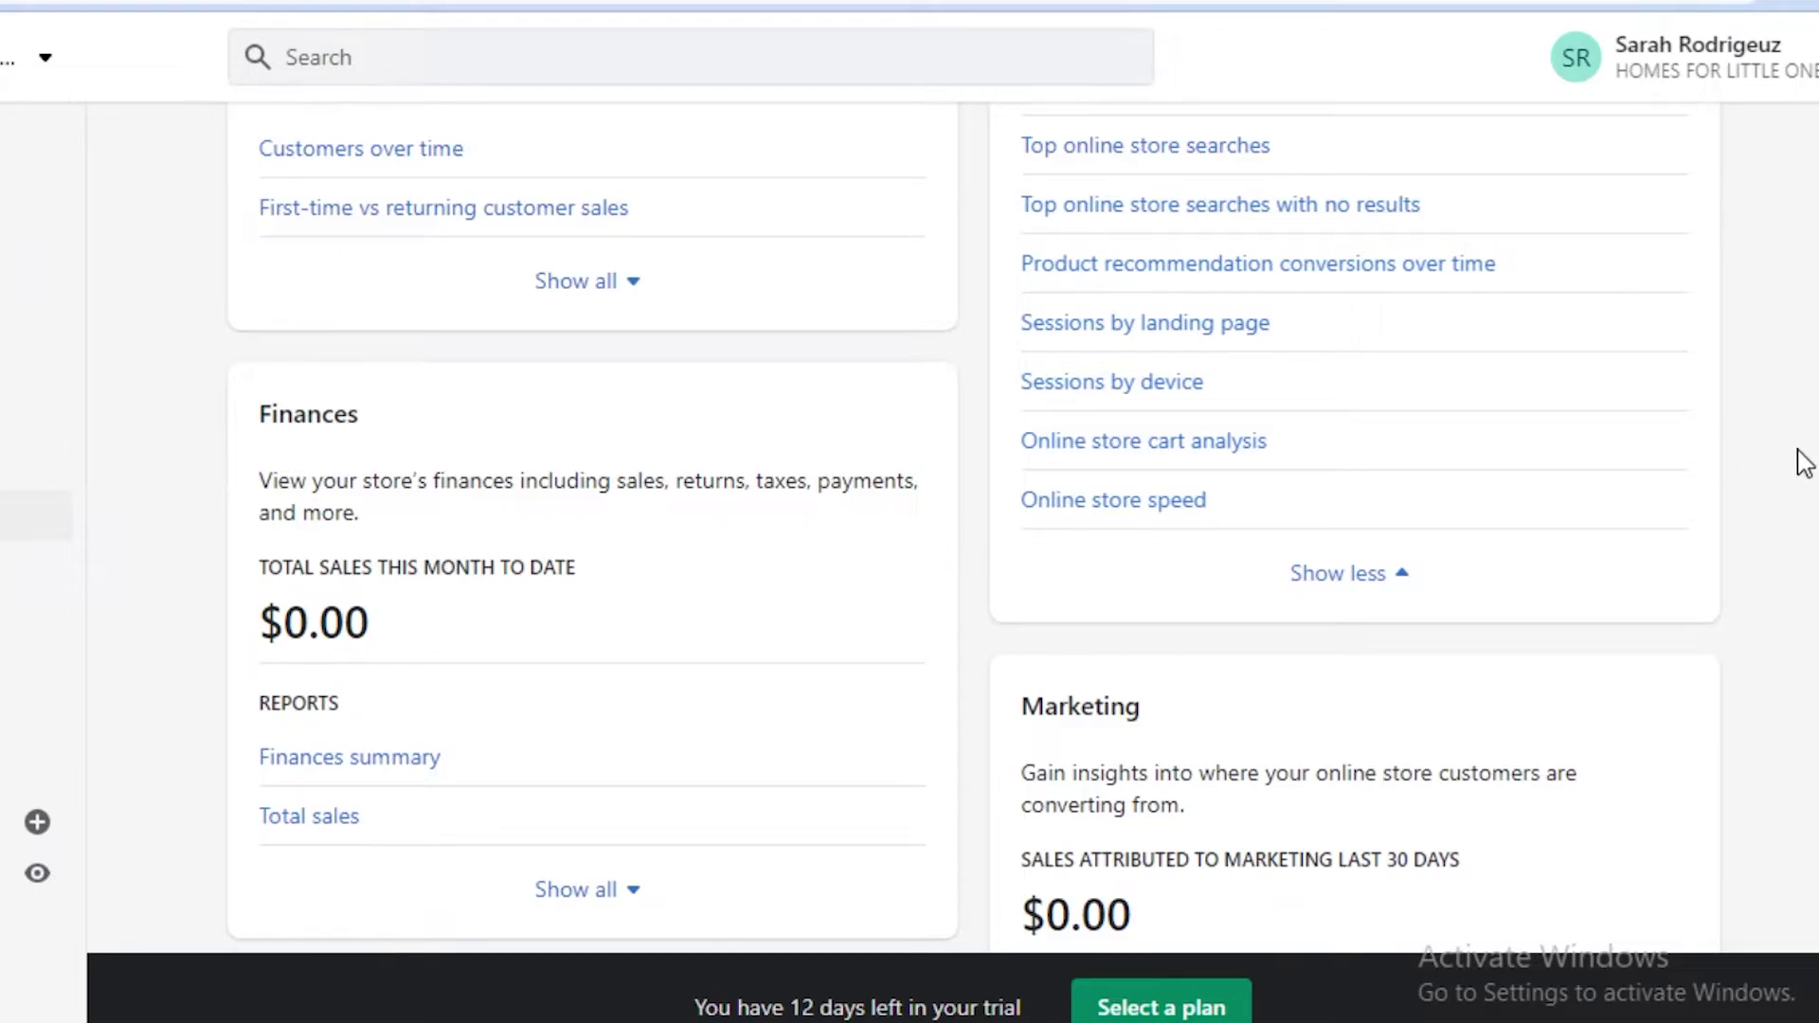
pyautogui.scroll(-5, 1791, 511)
pyautogui.scroll(-2, 1776, 524)
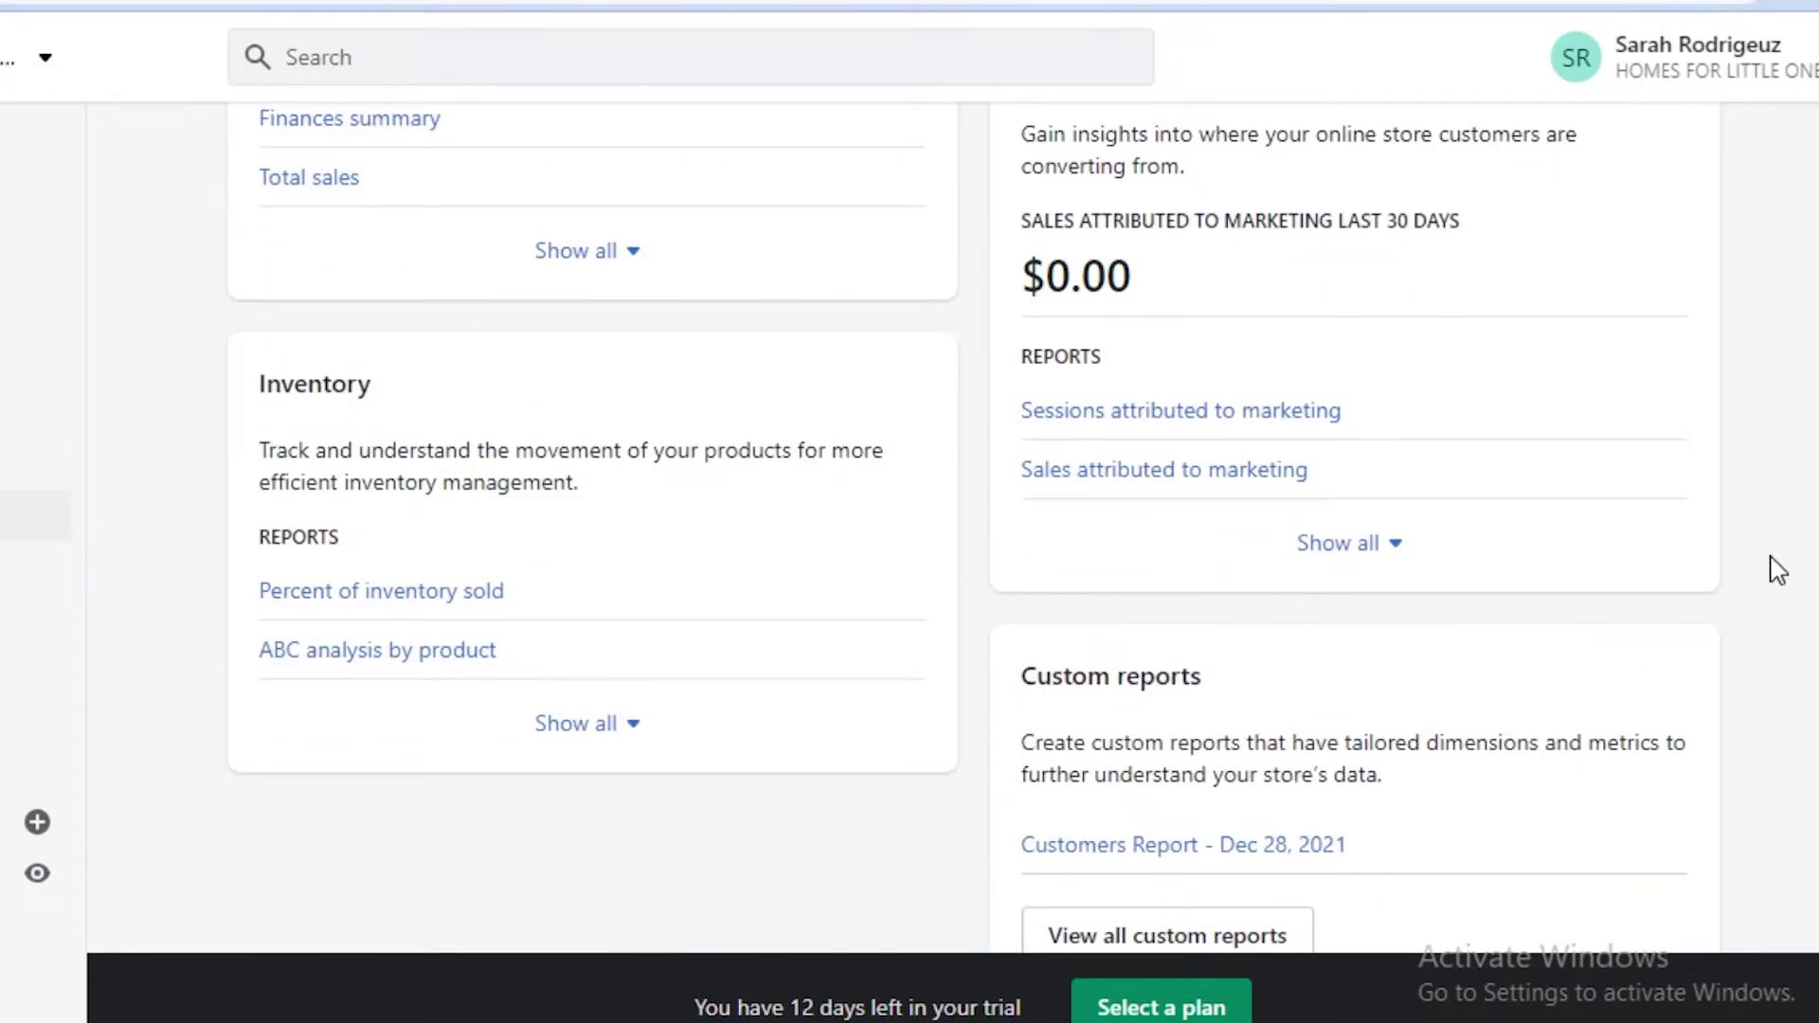
pyautogui.scroll(12, 1771, 588)
pyautogui.scroll(5, 1753, 588)
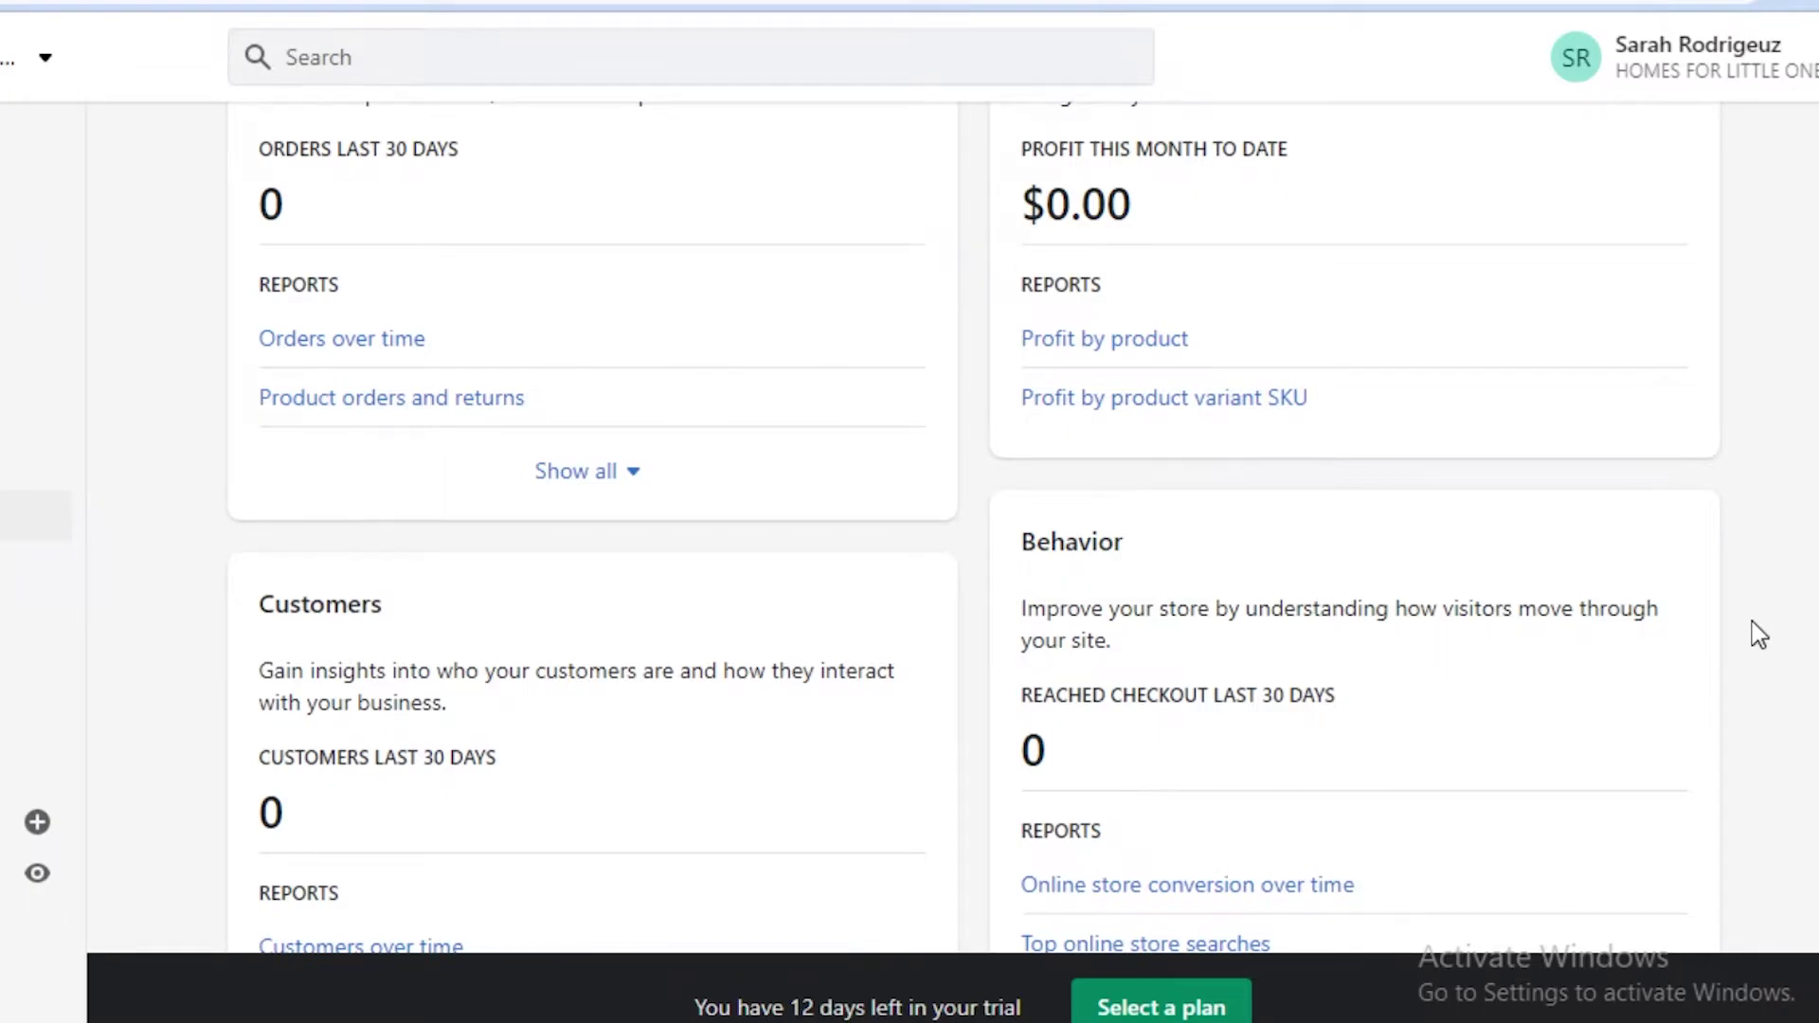
pyautogui.scroll(2, 1771, 589)
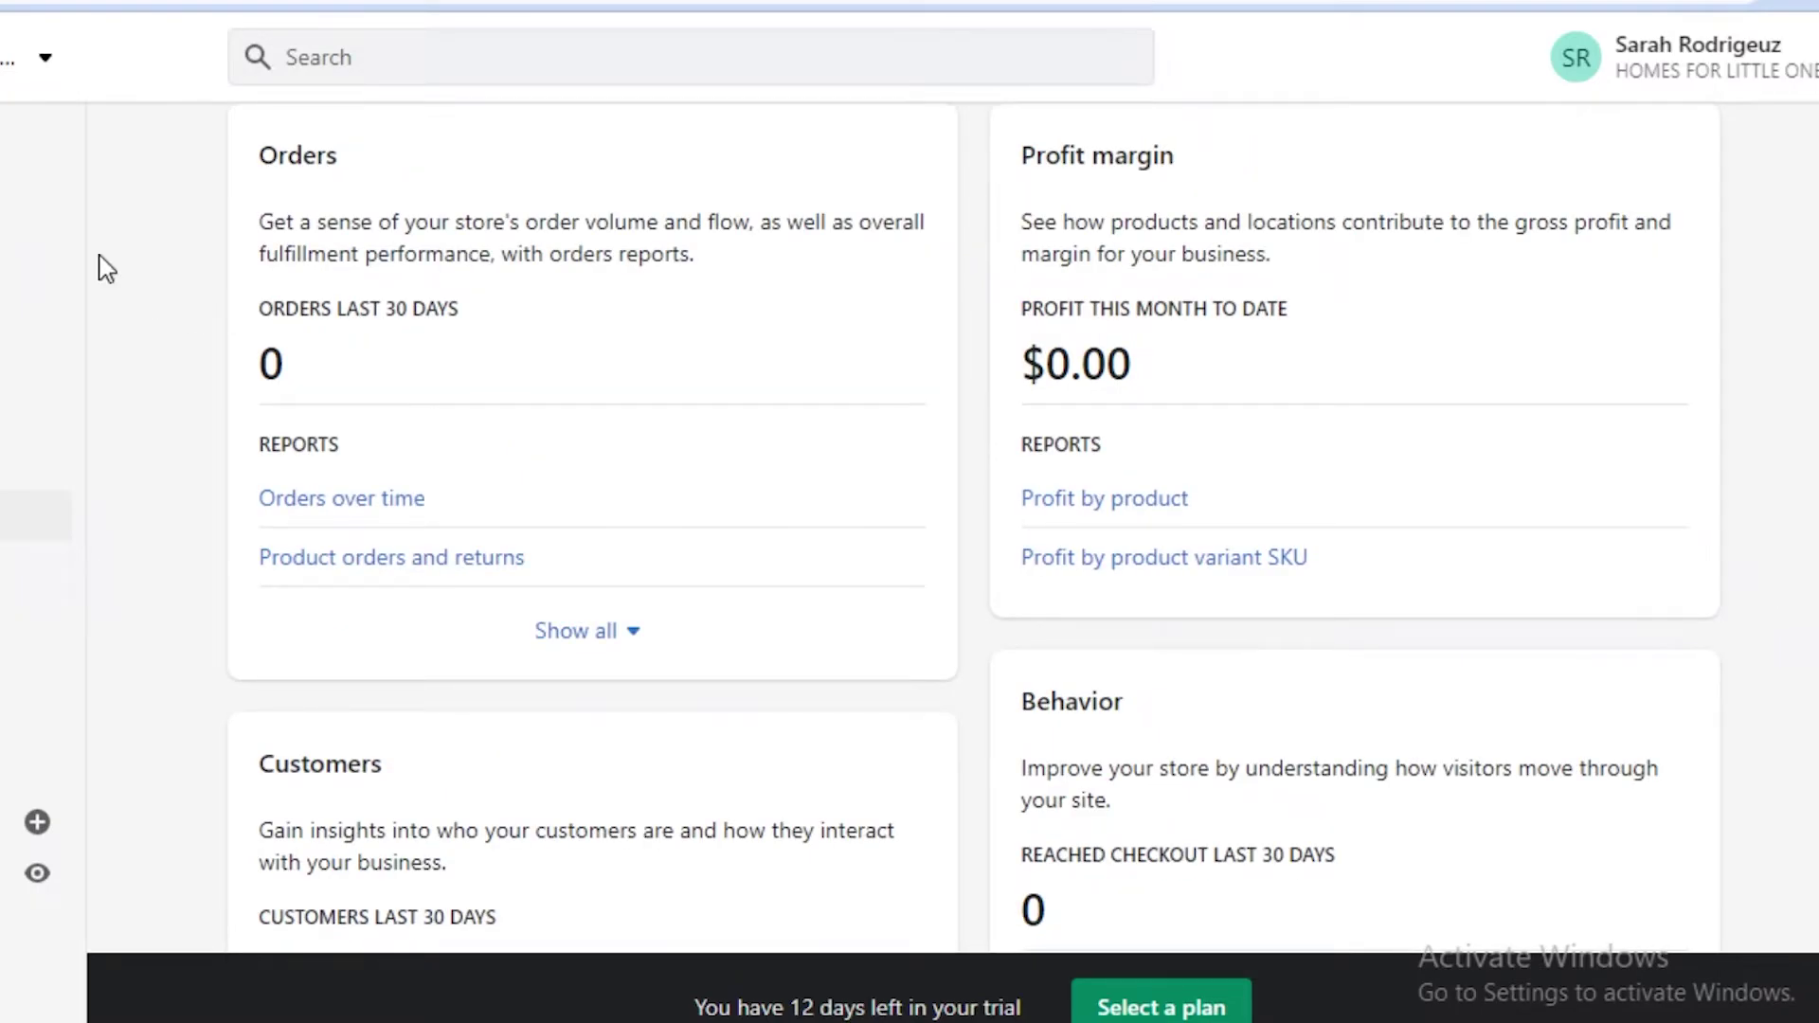
pyautogui.scroll(3, 101, 569)
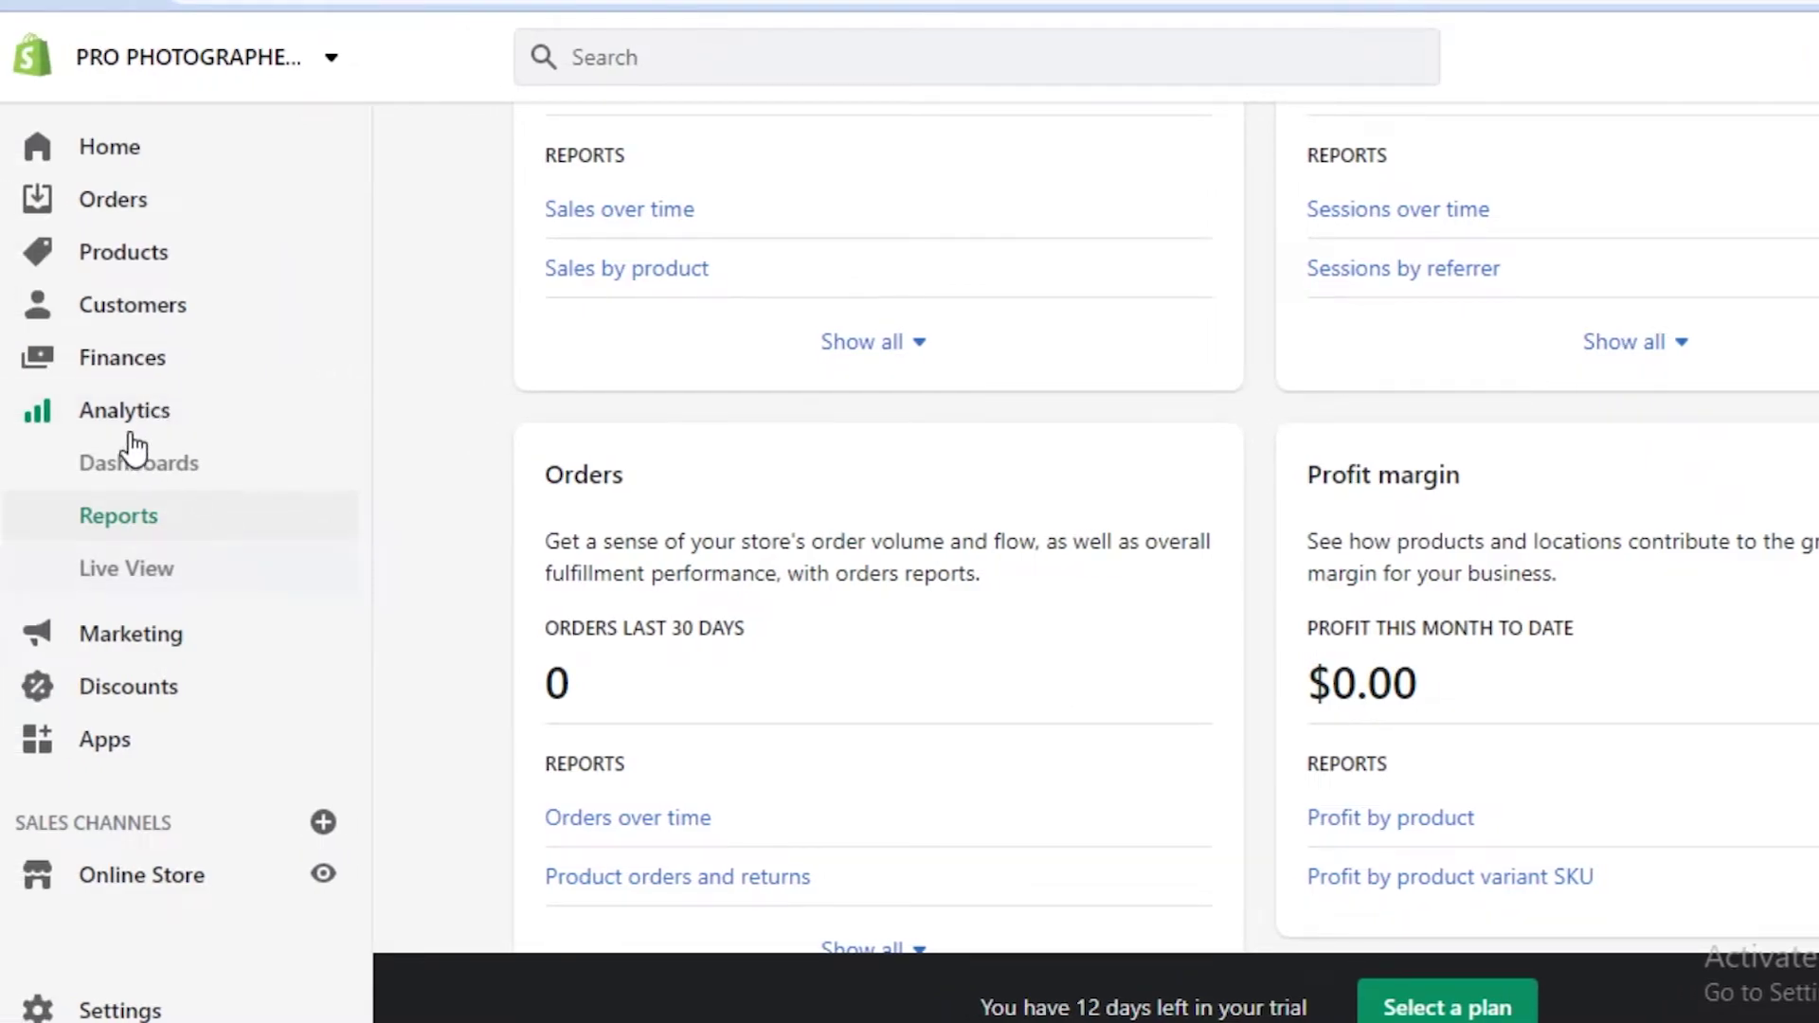
pyautogui.scroll(-5, 1286, 526)
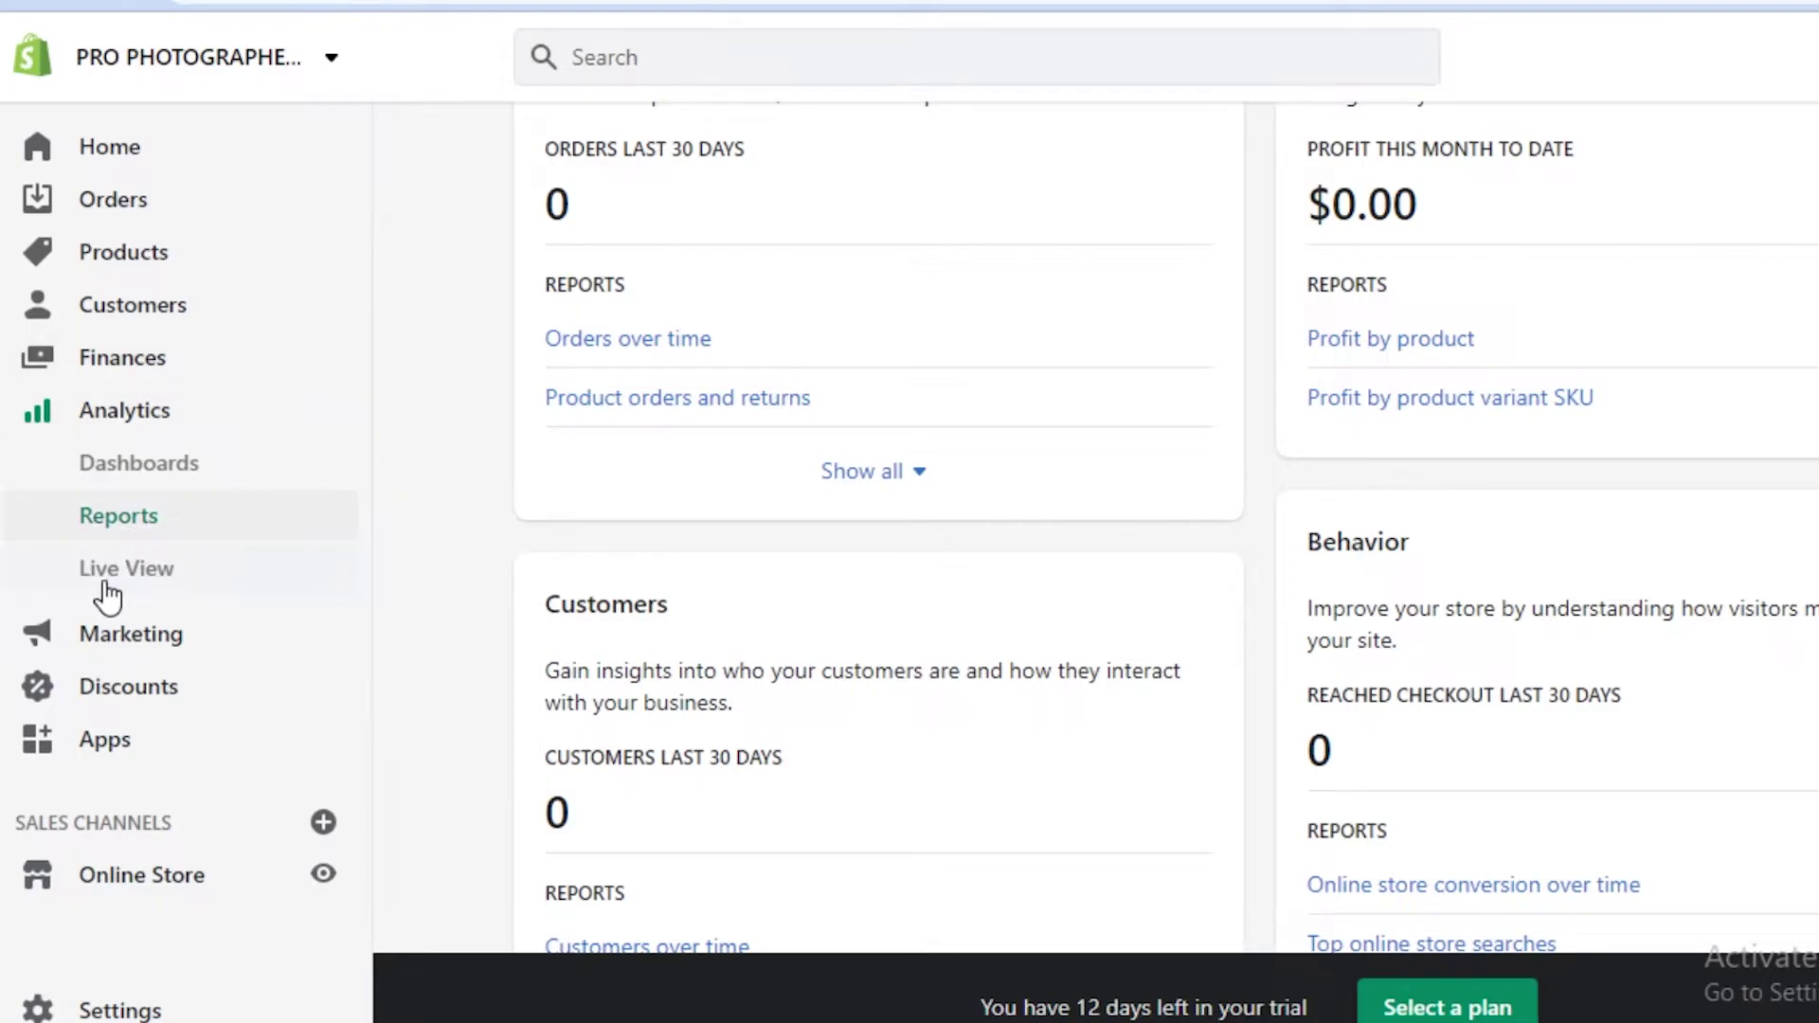
# Step: Open the Online Store themes page and review the current theme, the theme library and the free theme options
pyautogui.click(84, 877)
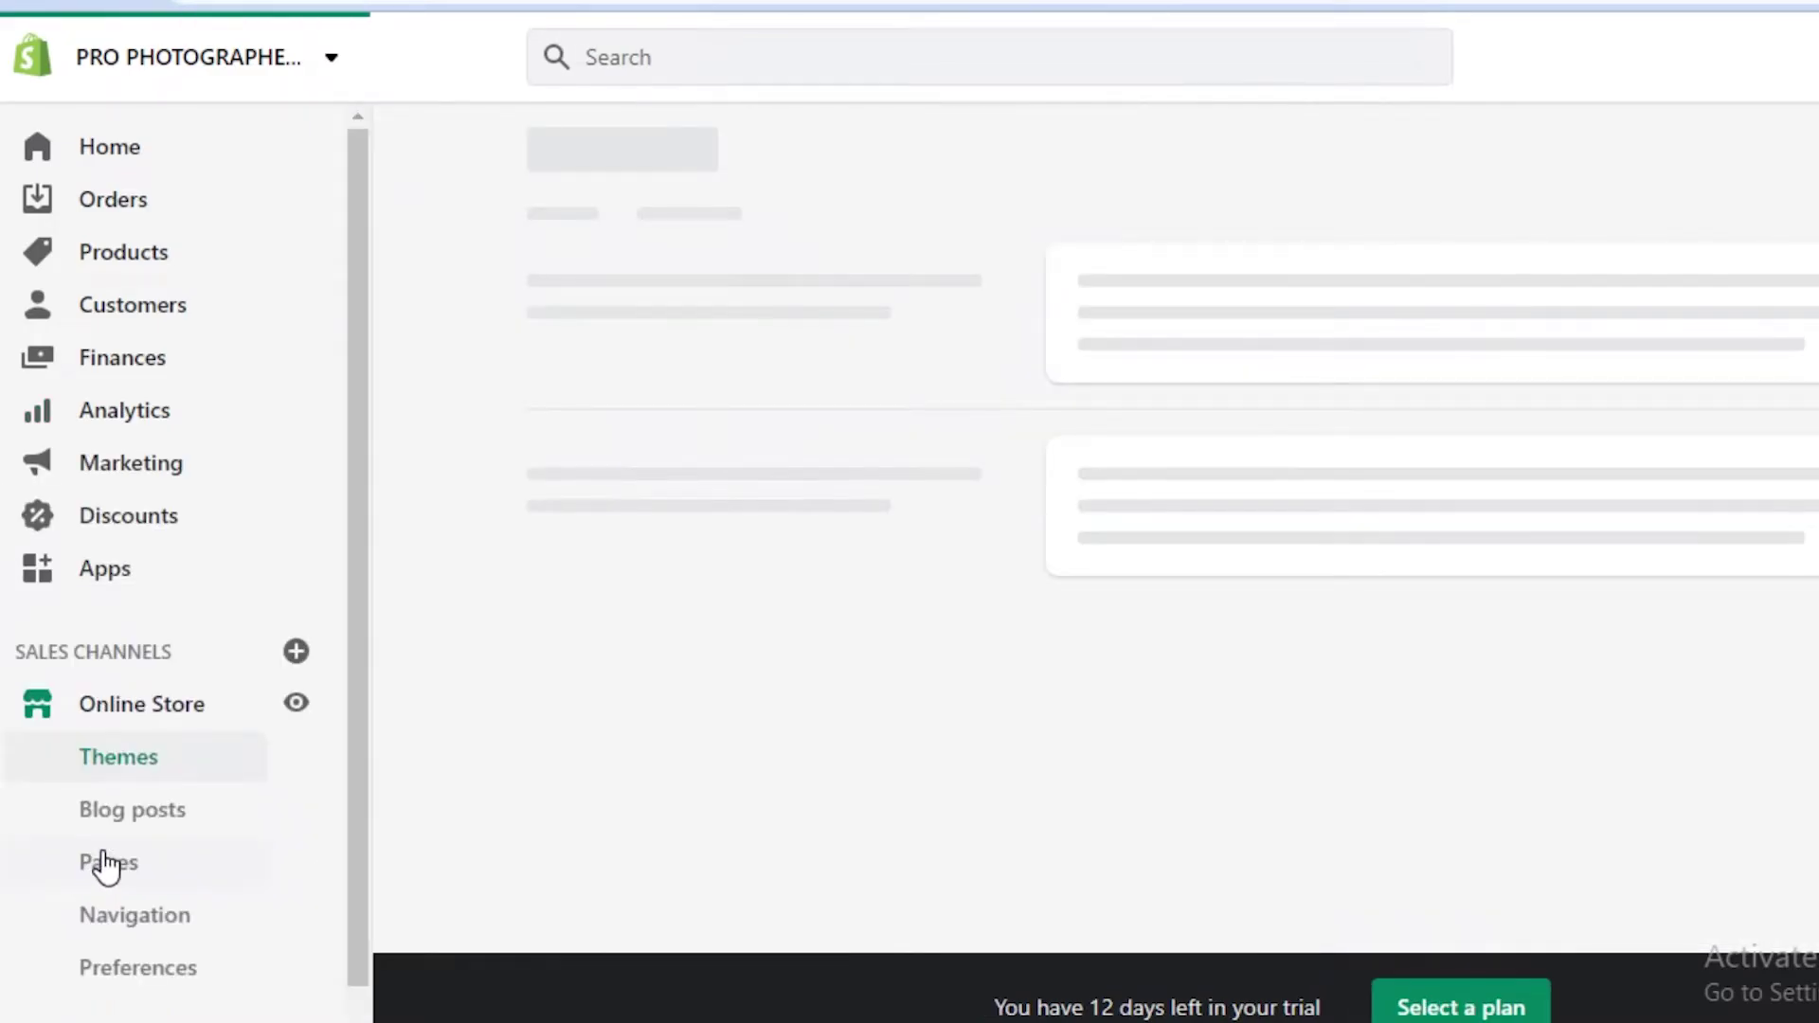
pyautogui.scroll(-6, 1452, 581)
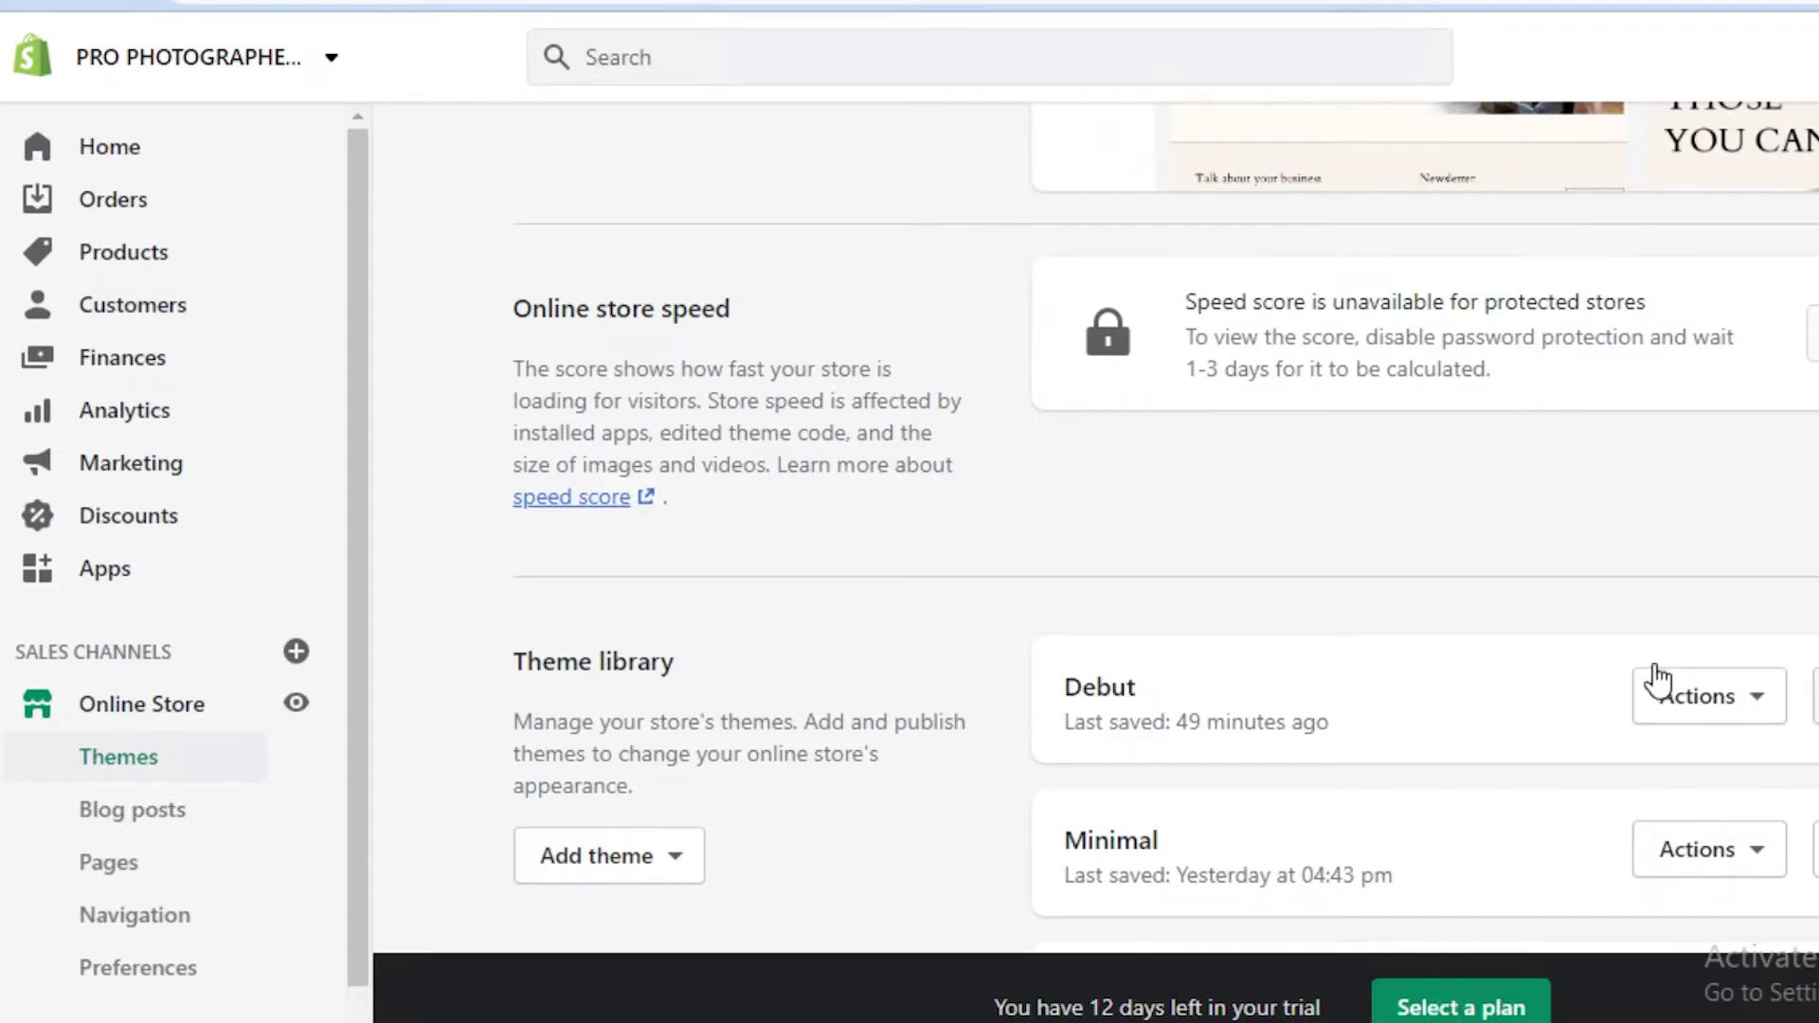
pyautogui.scroll(-5, 1592, 682)
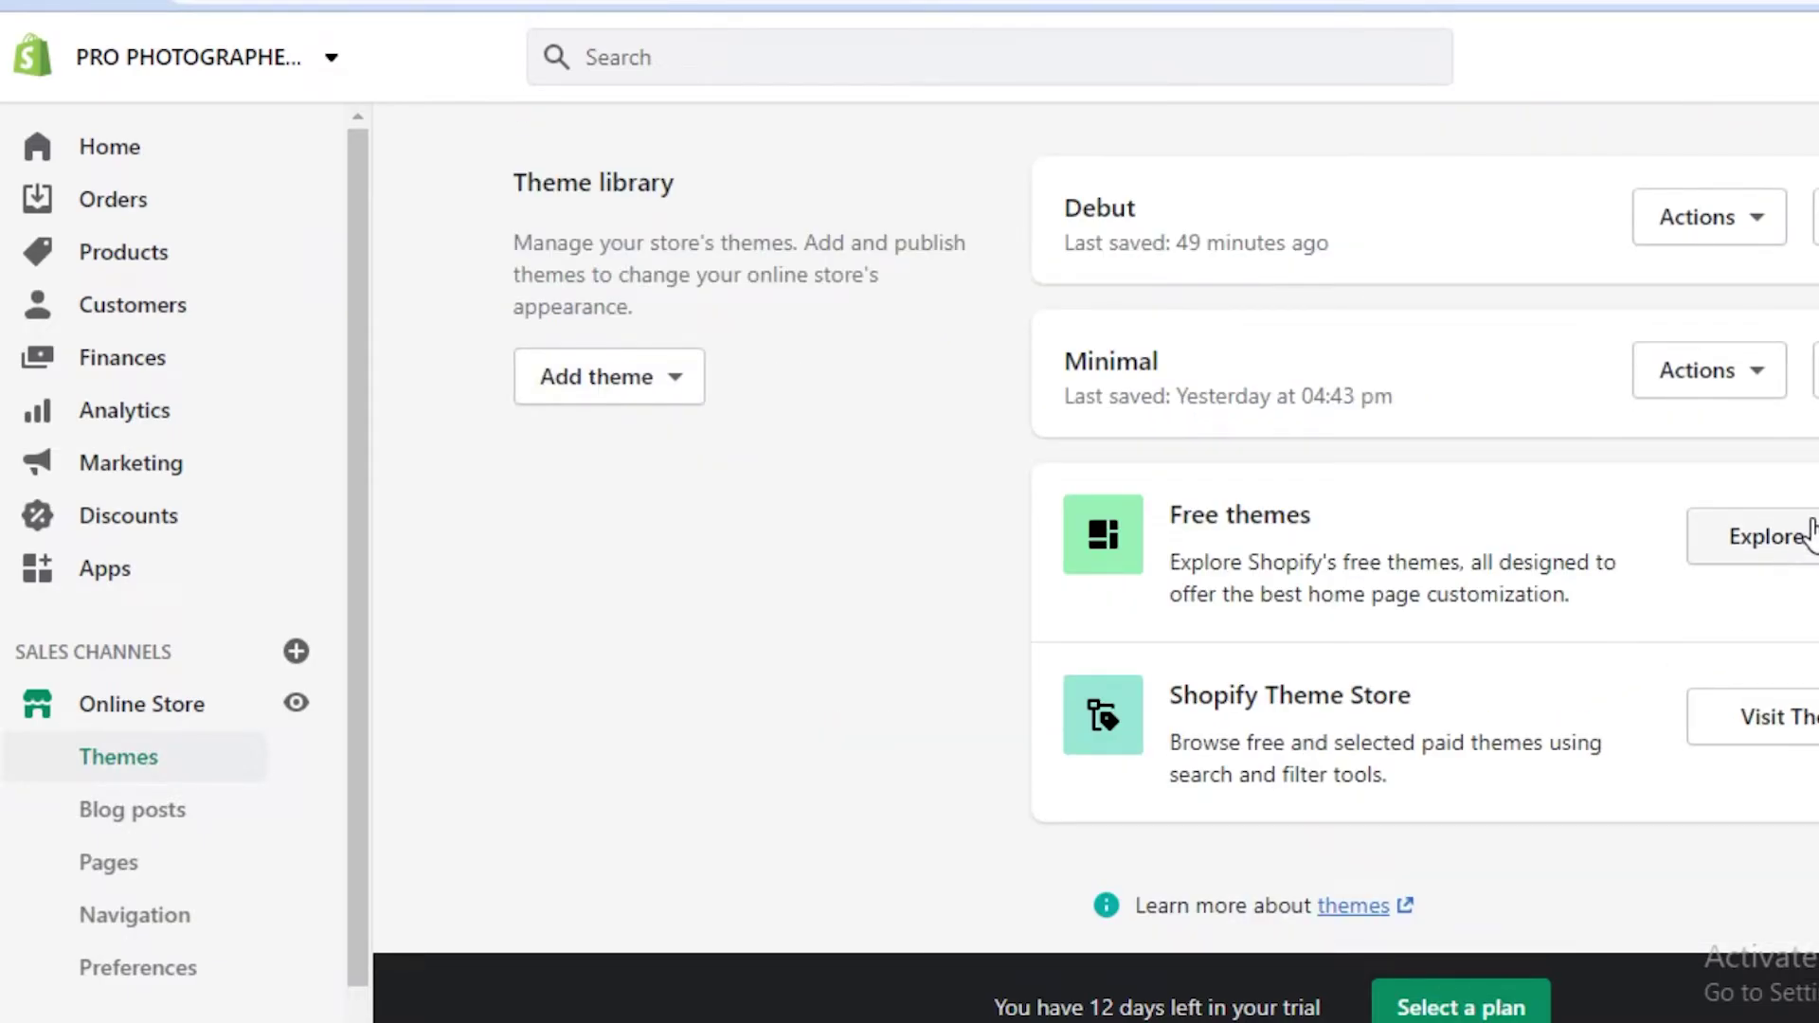
pyautogui.scroll(6, 1812, 533)
pyautogui.scroll(-5, 1812, 533)
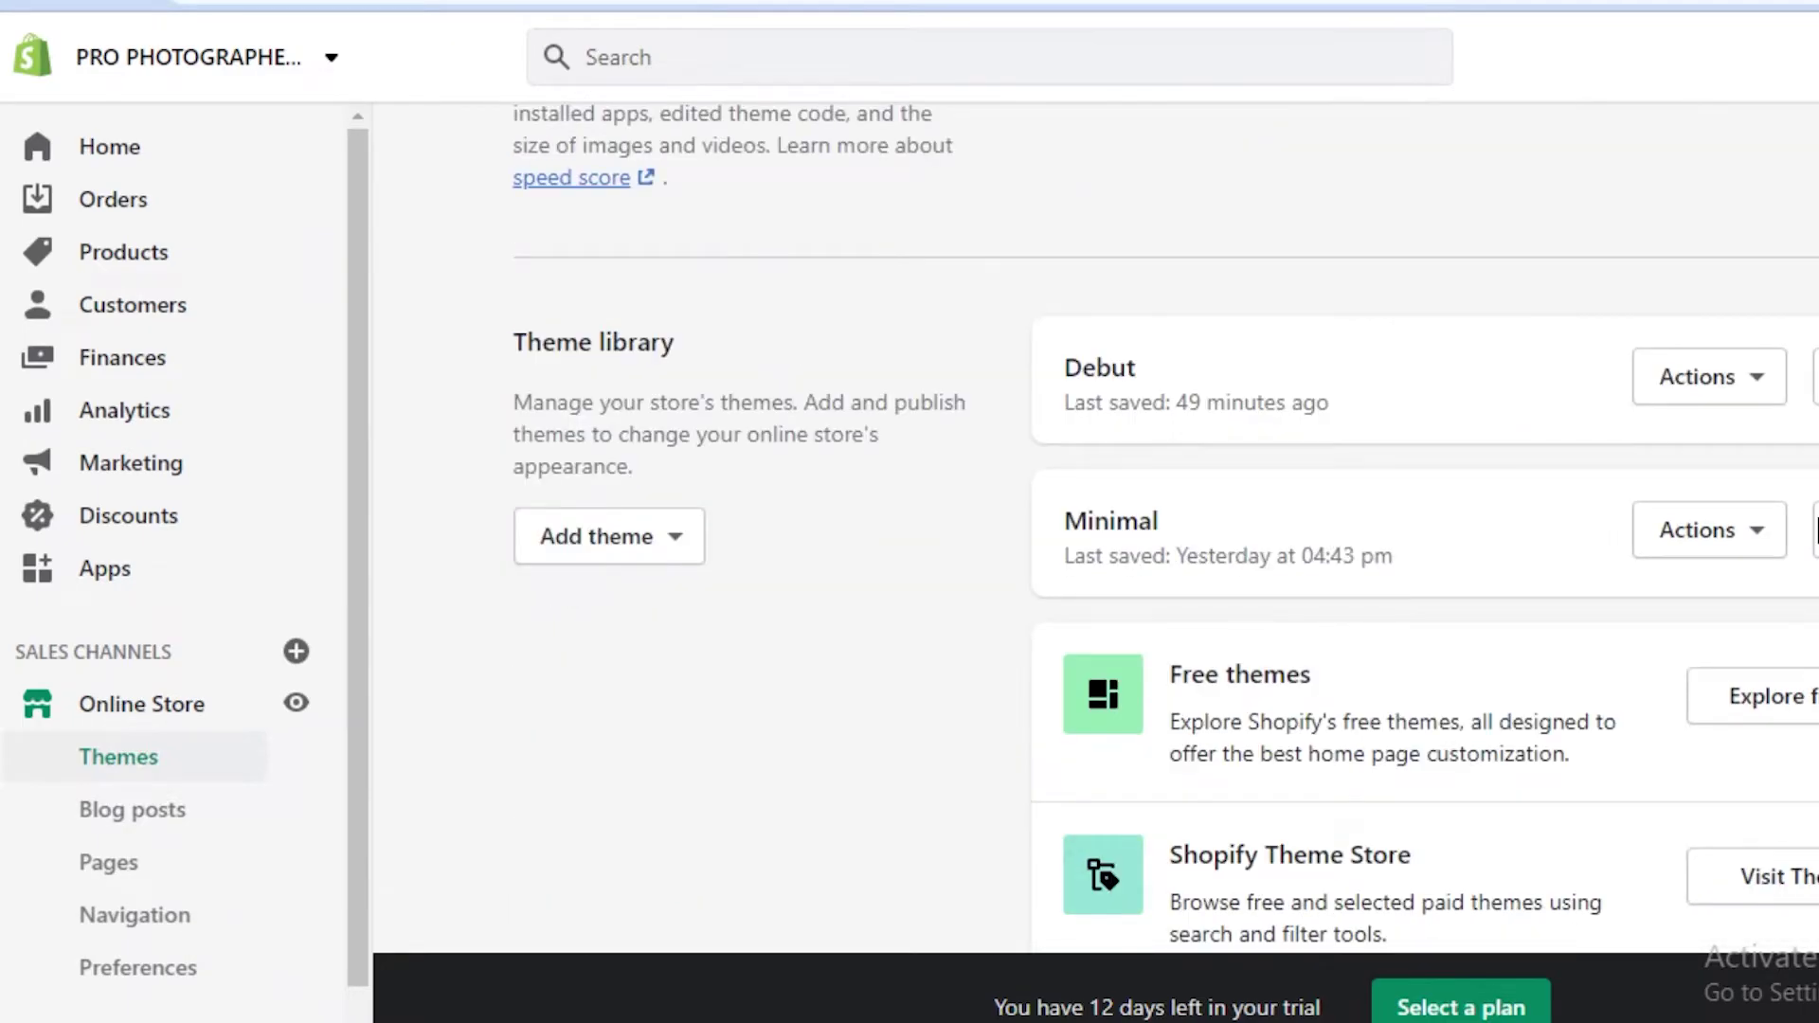
pyautogui.scroll(10, 1814, 529)
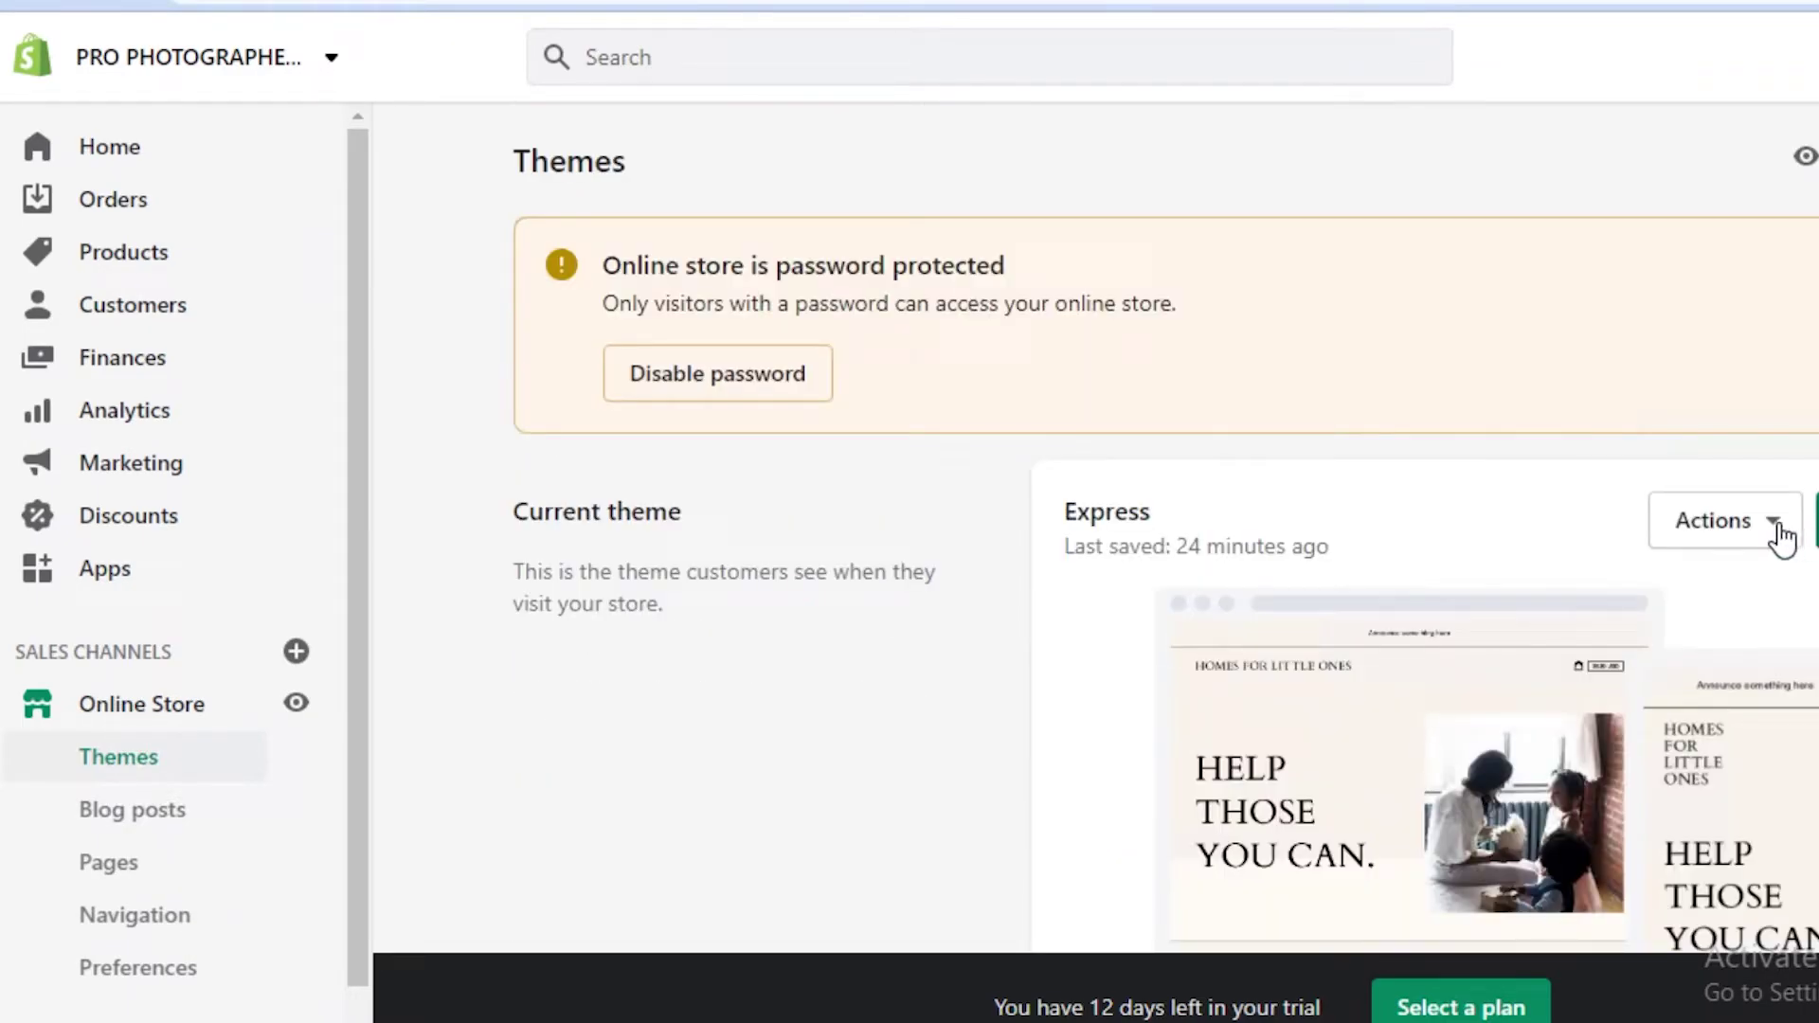
# Step: Open the current Express theme in the theme editor and remove the Image with text section from its home page
pyautogui.click(1775, 528)
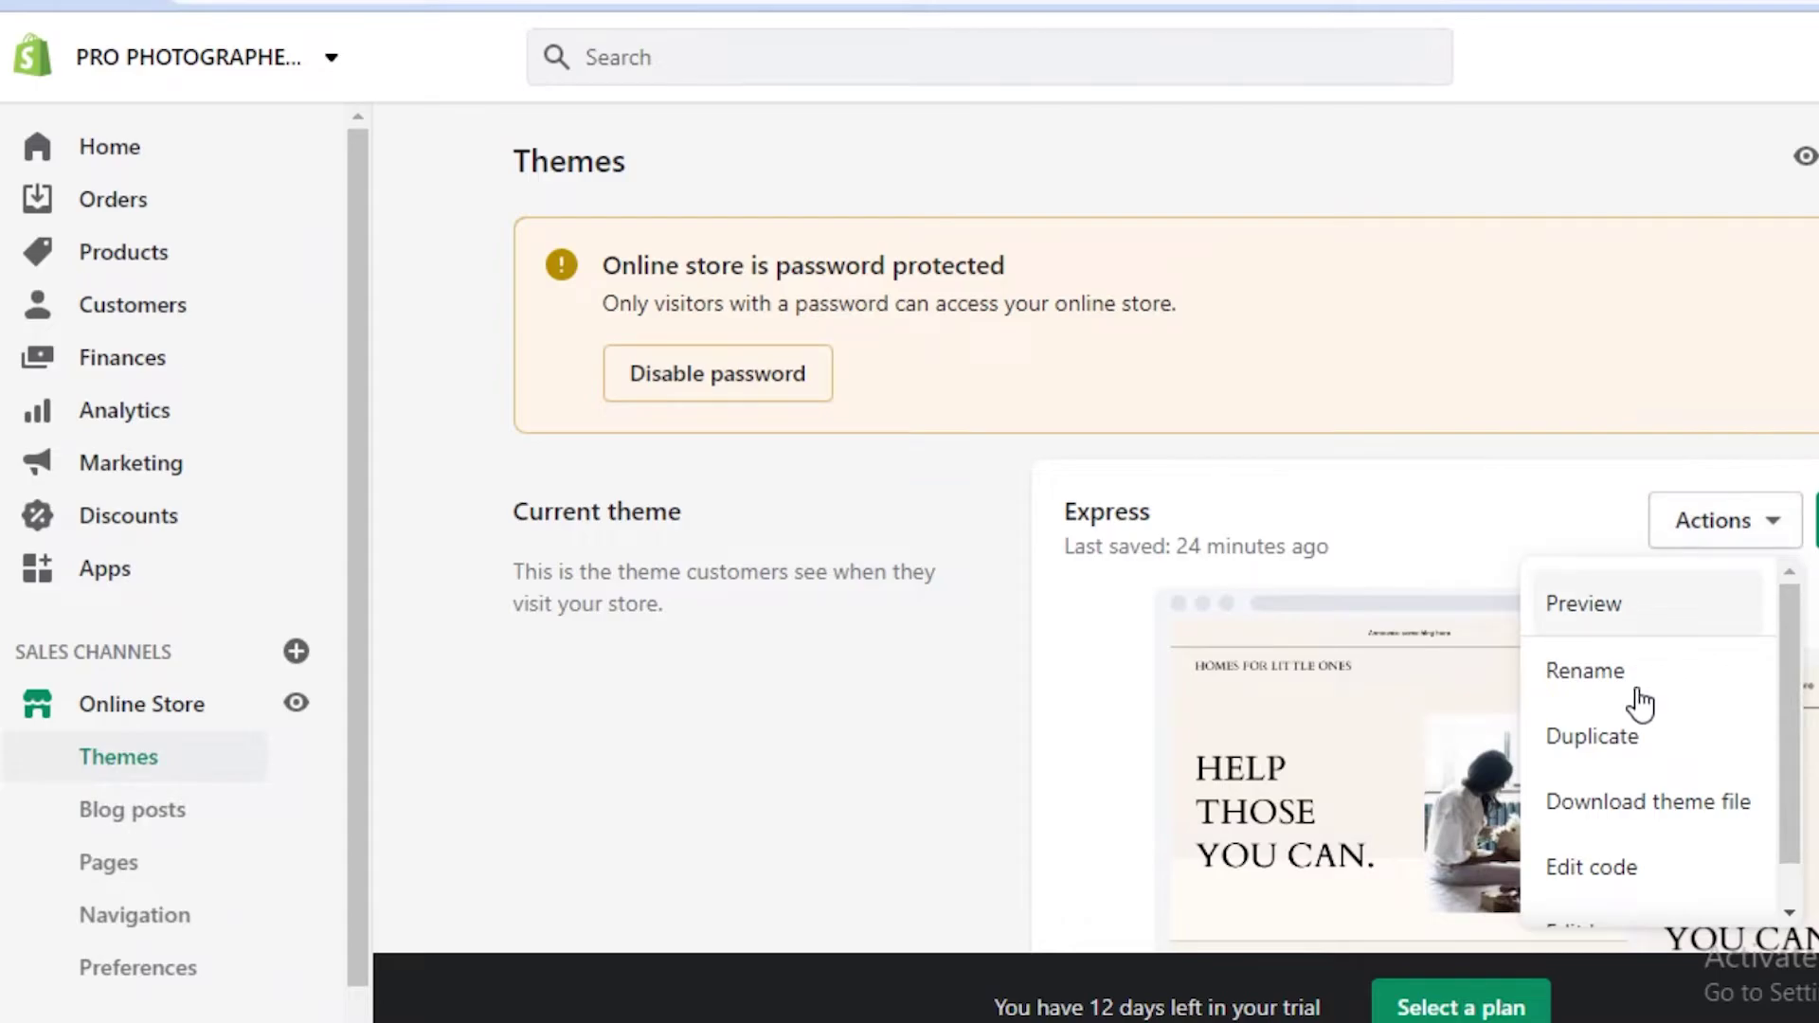
pyautogui.scroll(-1, 1641, 701)
pyautogui.click(1597, 816)
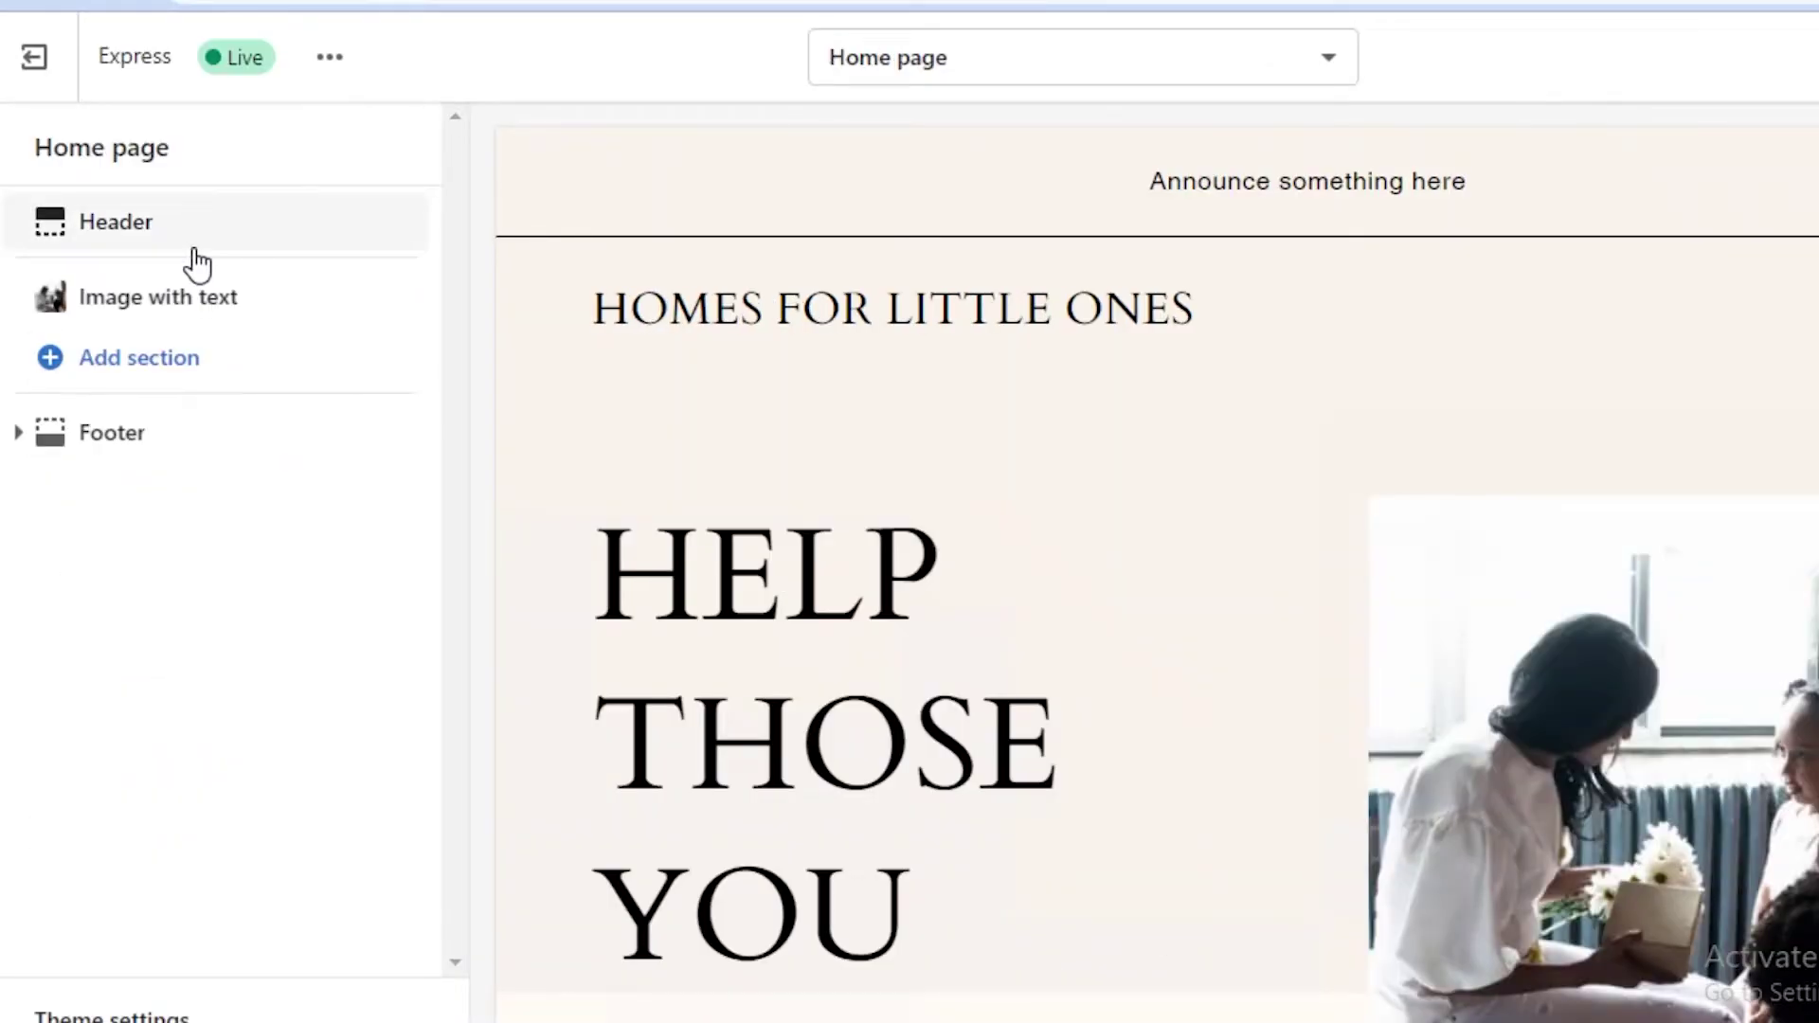
pyautogui.click(202, 298)
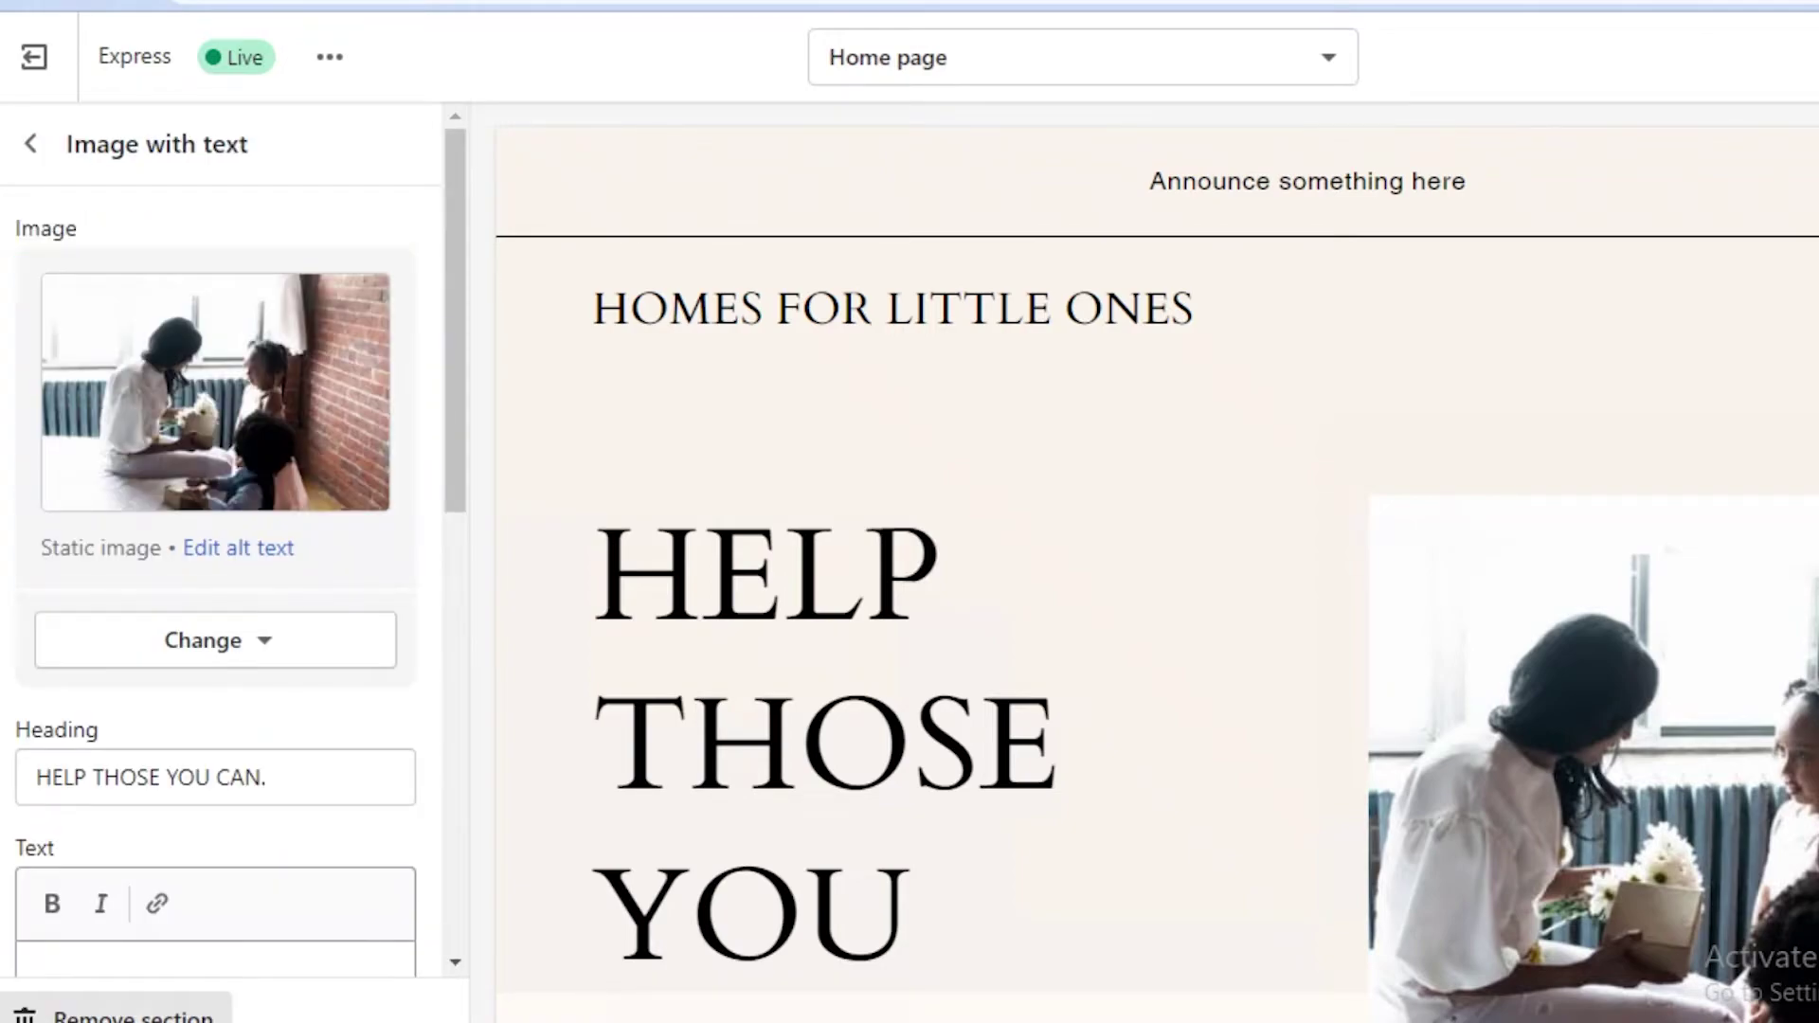
pyautogui.click(180, 1010)
# Step: Look at the page template list, then leave the Express theme editor and discard the unsaved changes
pyautogui.click(1056, 82)
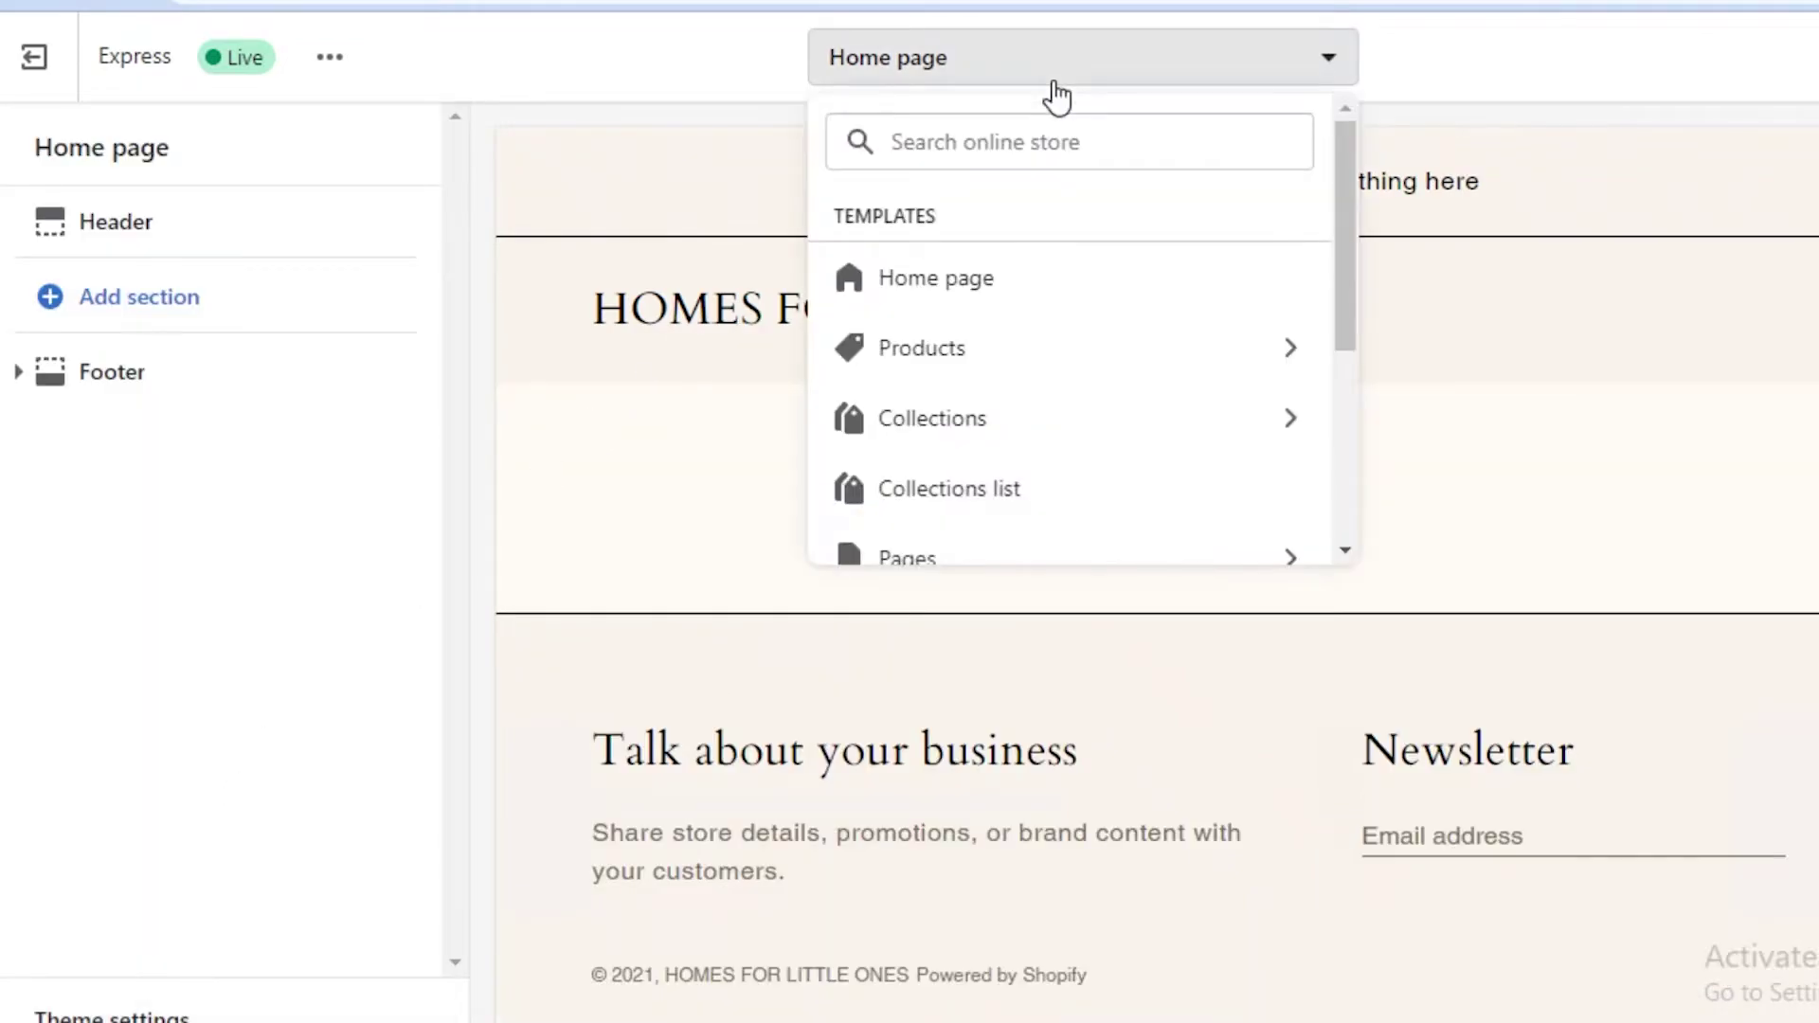
pyautogui.click(313, 401)
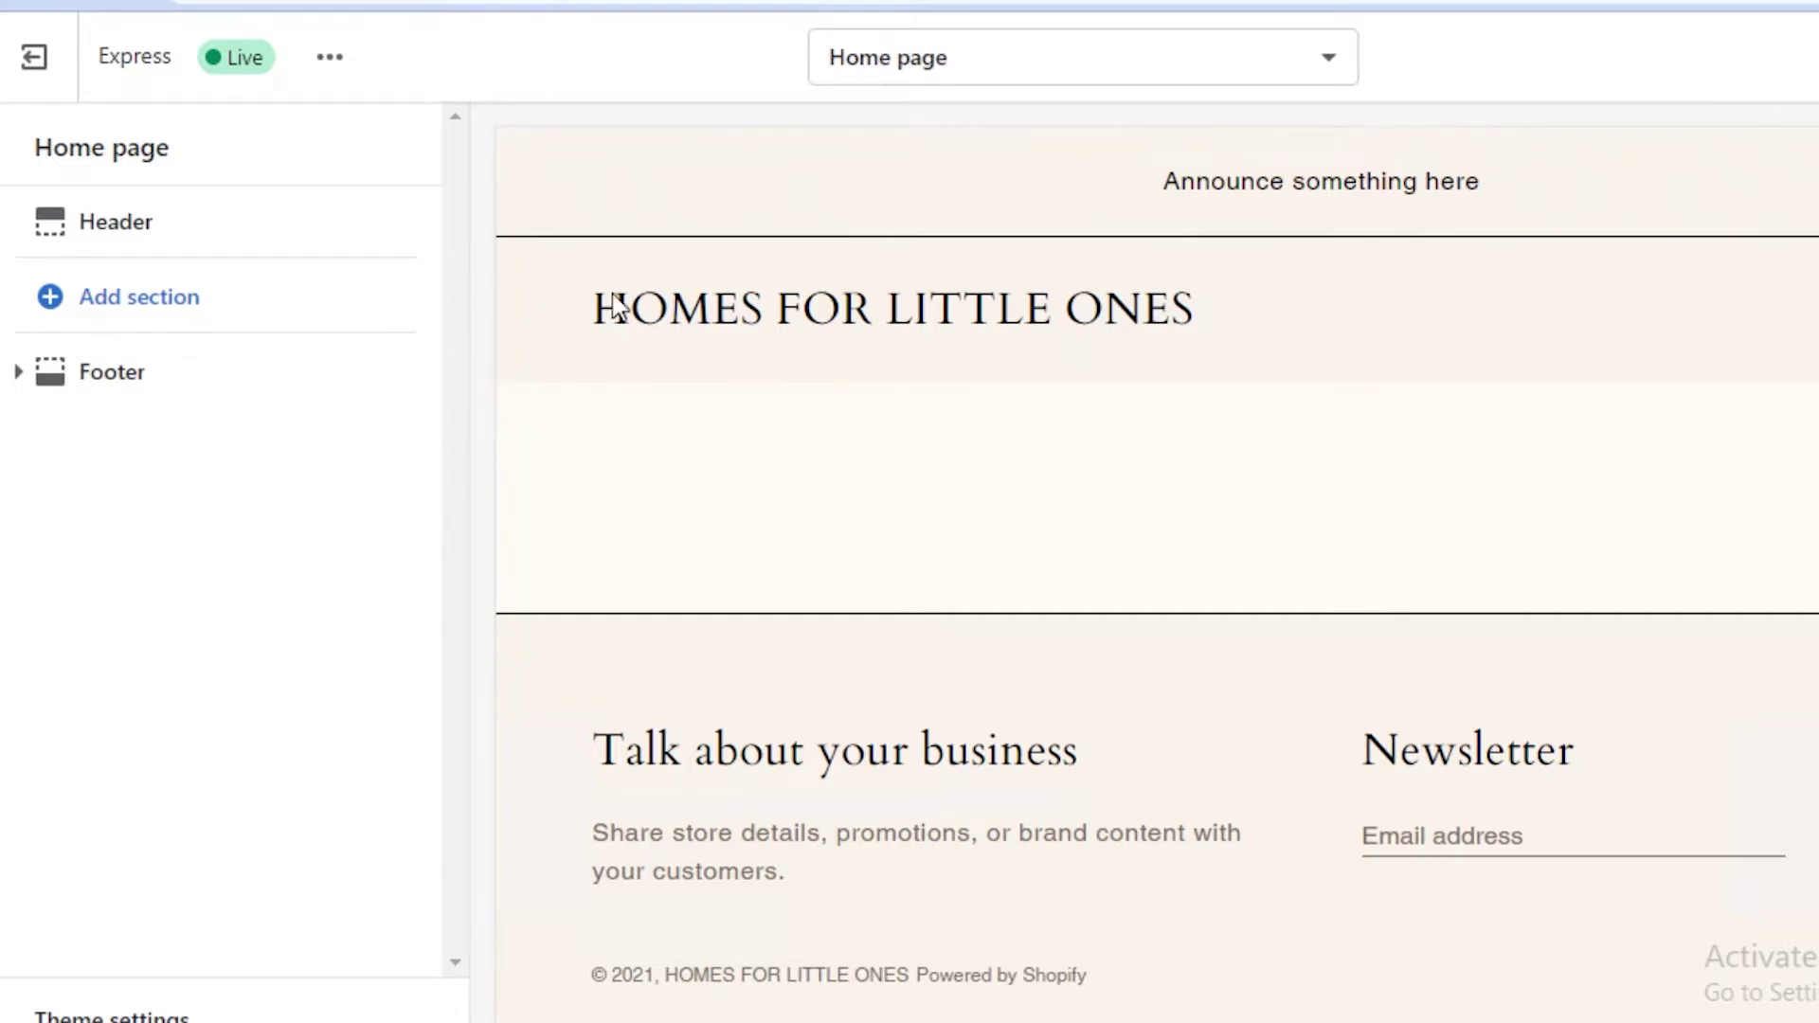
pyautogui.click(57, 68)
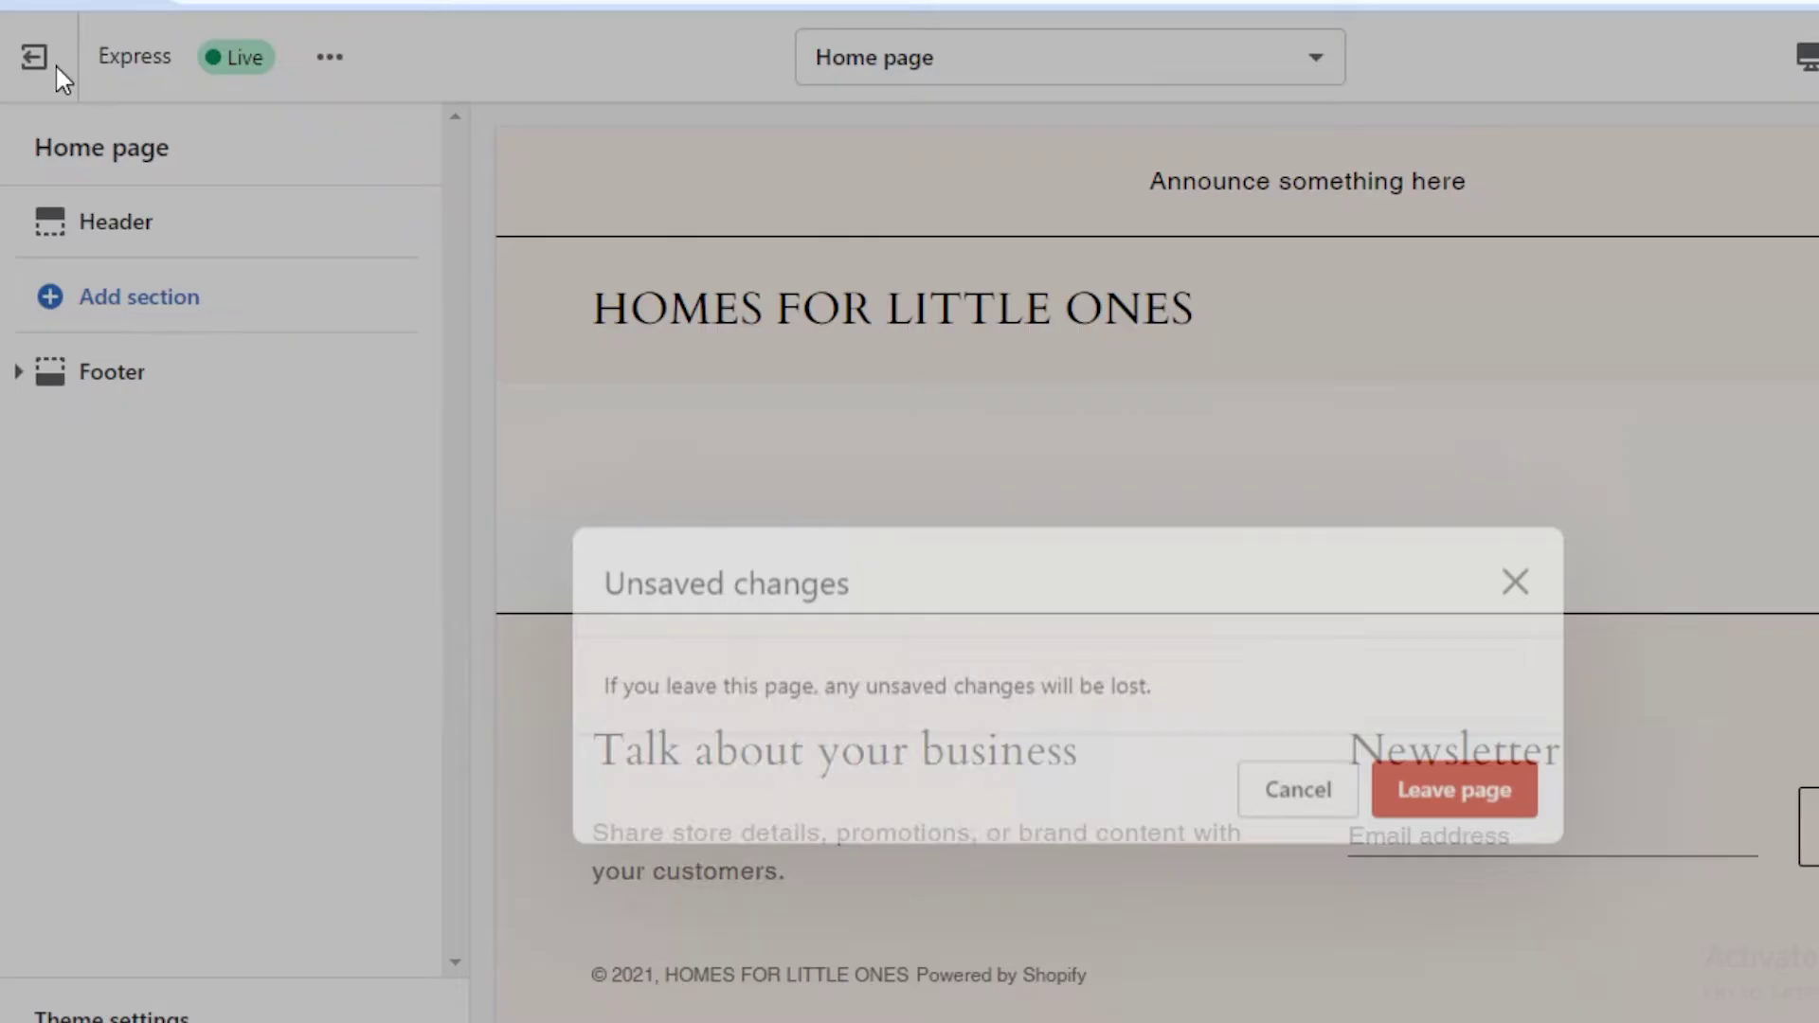
pyautogui.click(1478, 653)
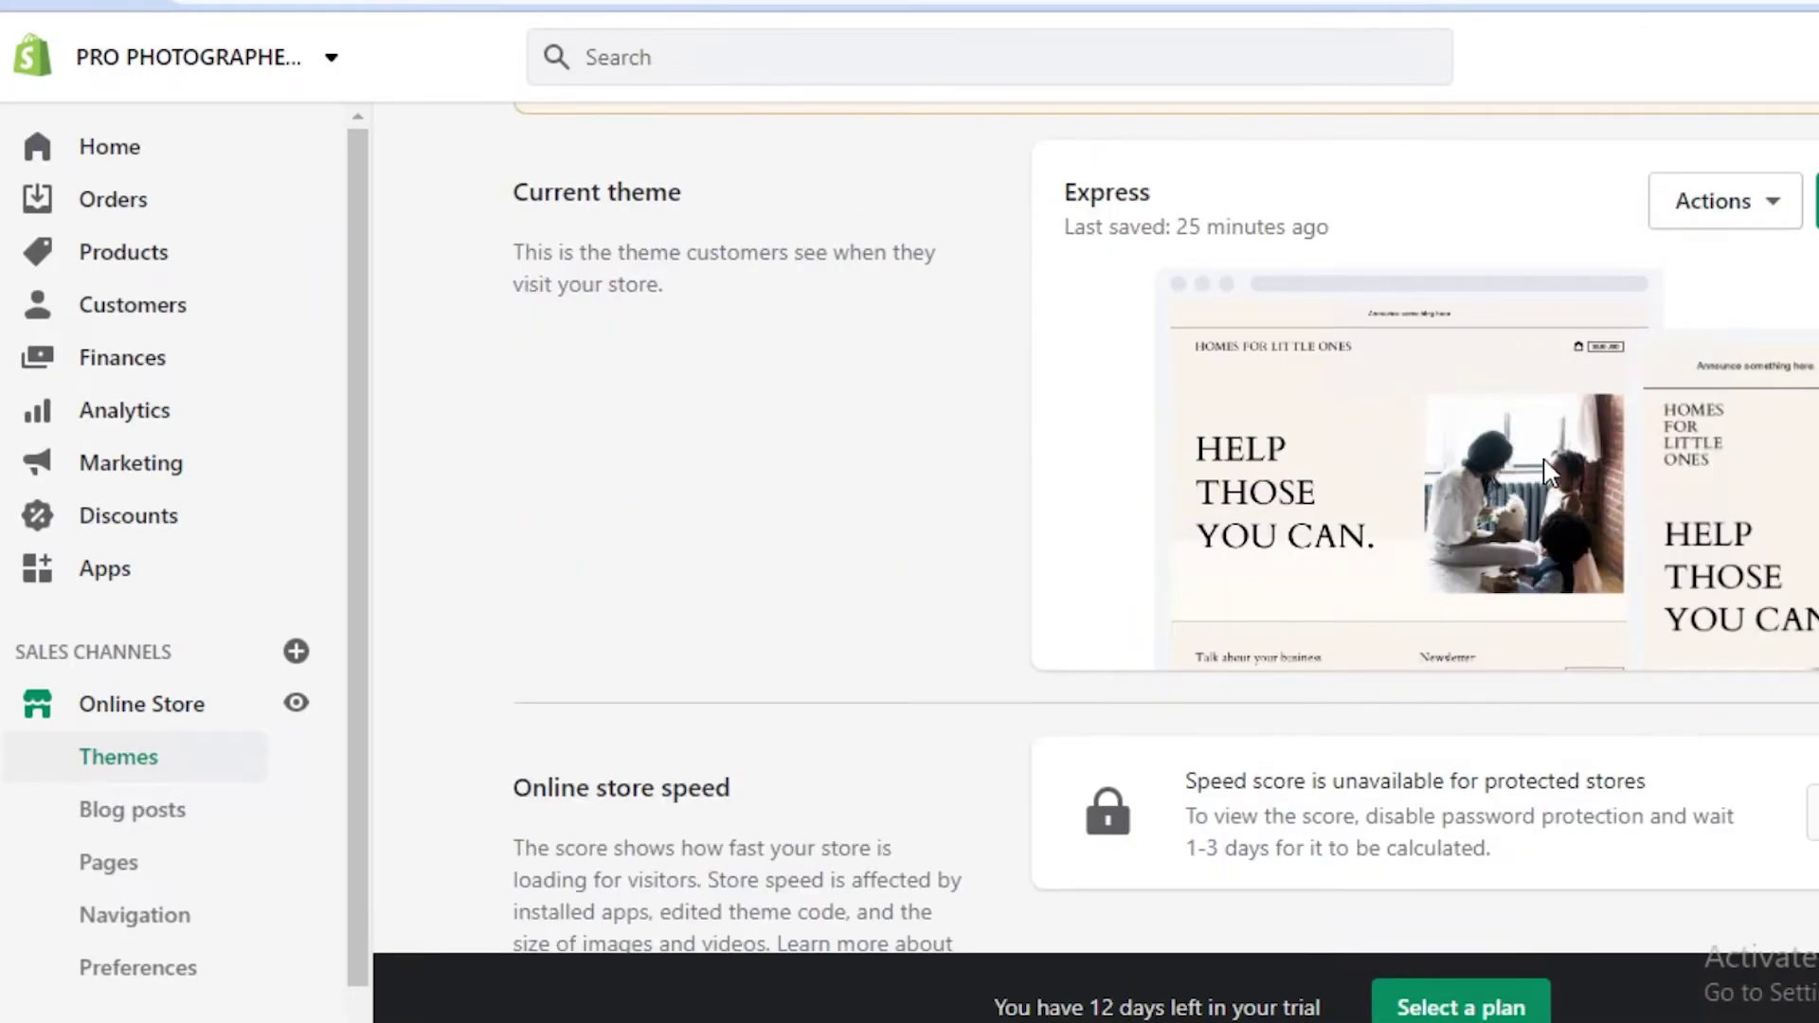
# Step: Open the Minimal draft theme in the theme editor and remove the Collection list section from its home page
pyautogui.scroll(-5, 1476, 540)
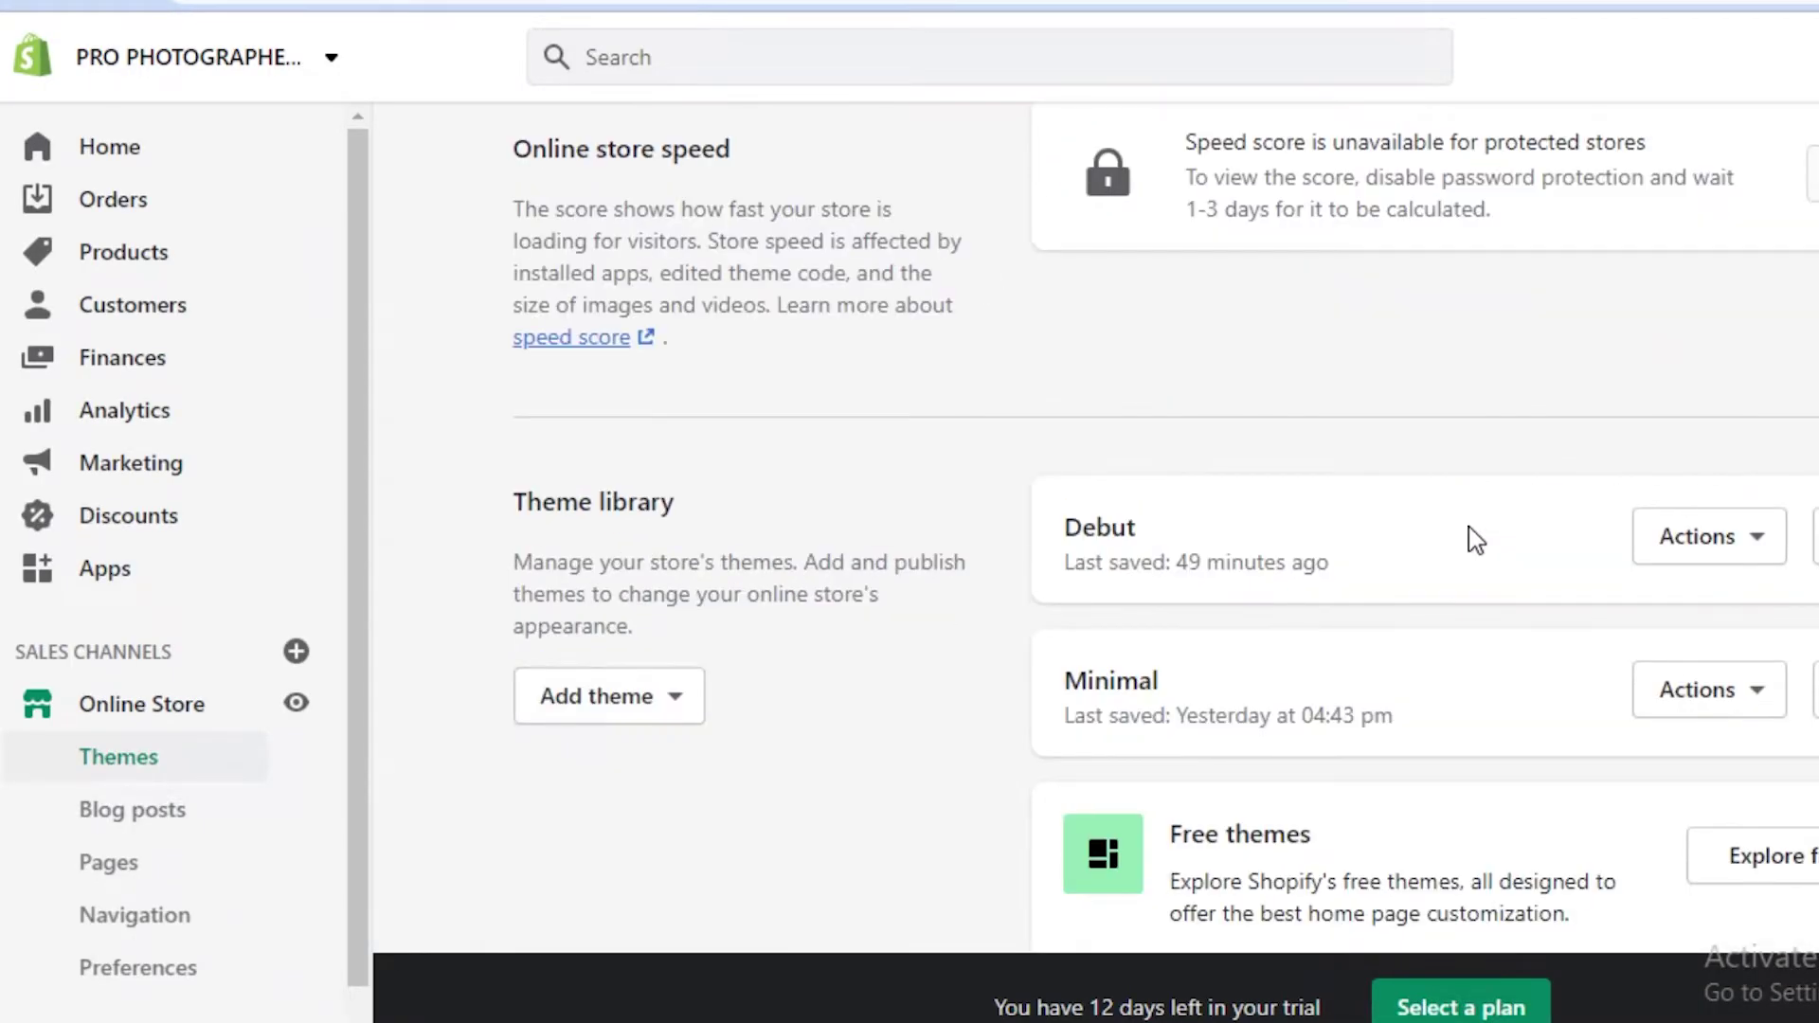
pyautogui.scroll(-2, 1495, 537)
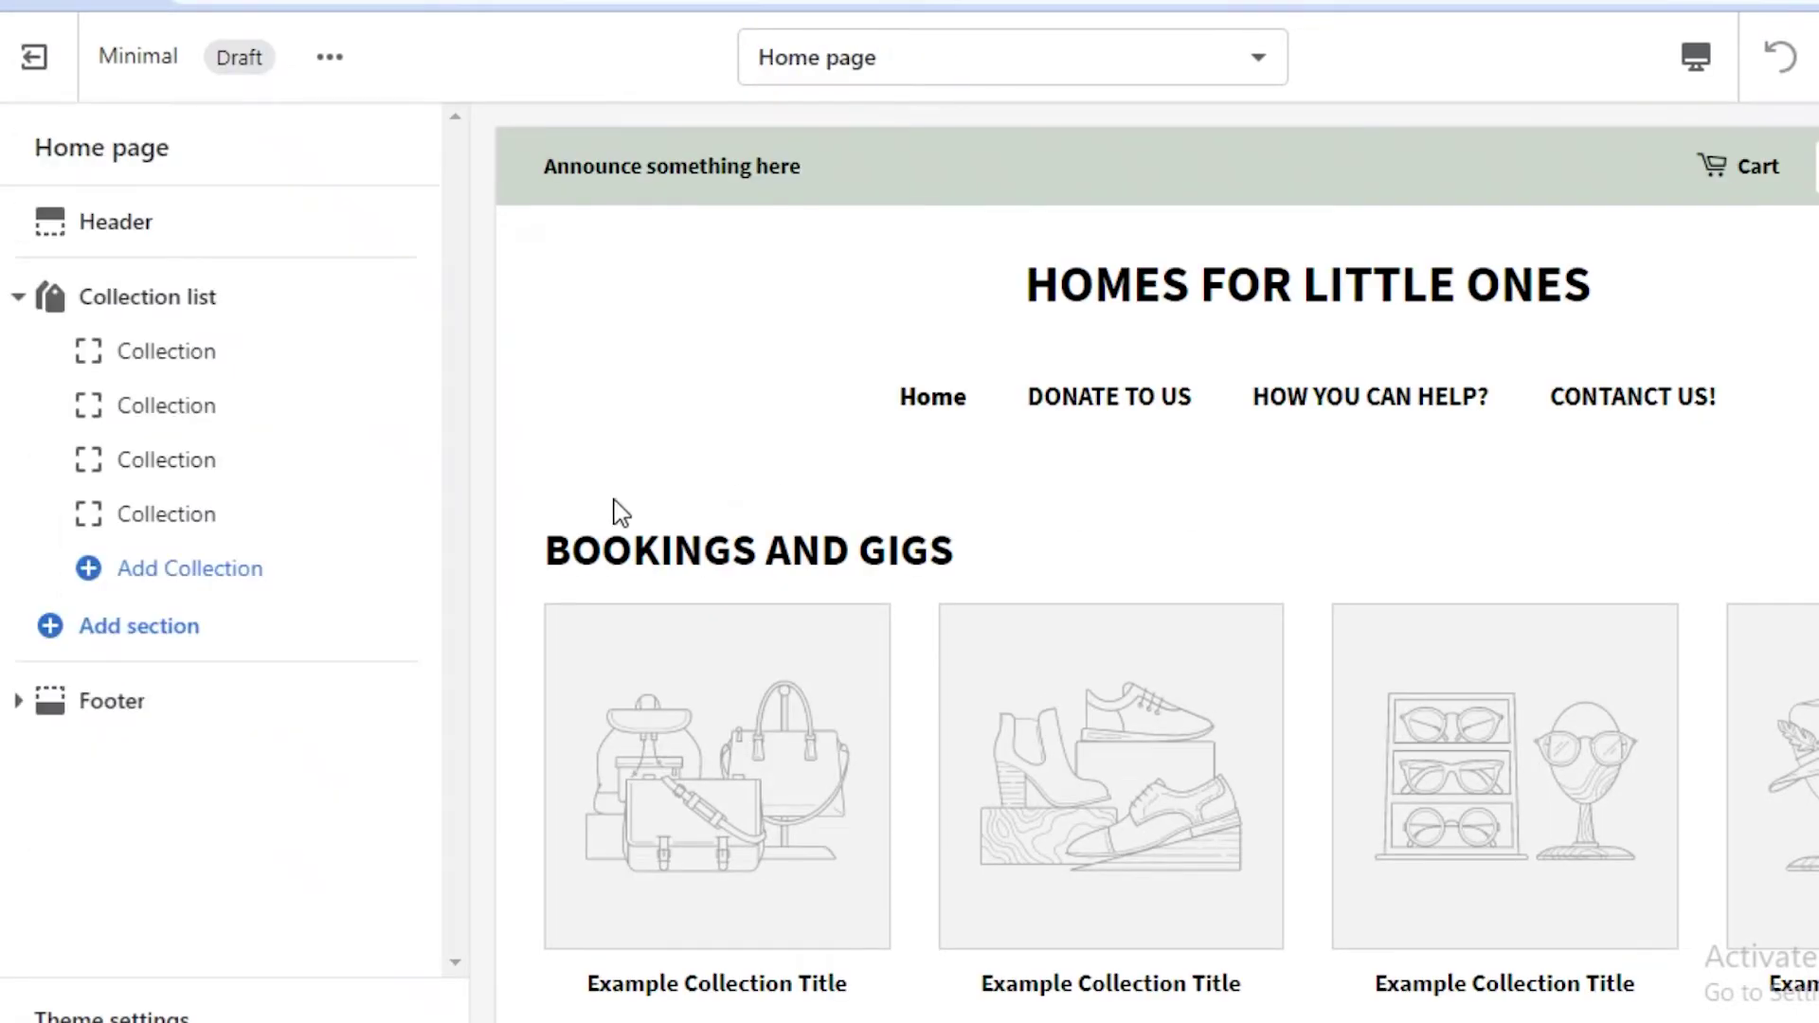
pyautogui.click(92, 314)
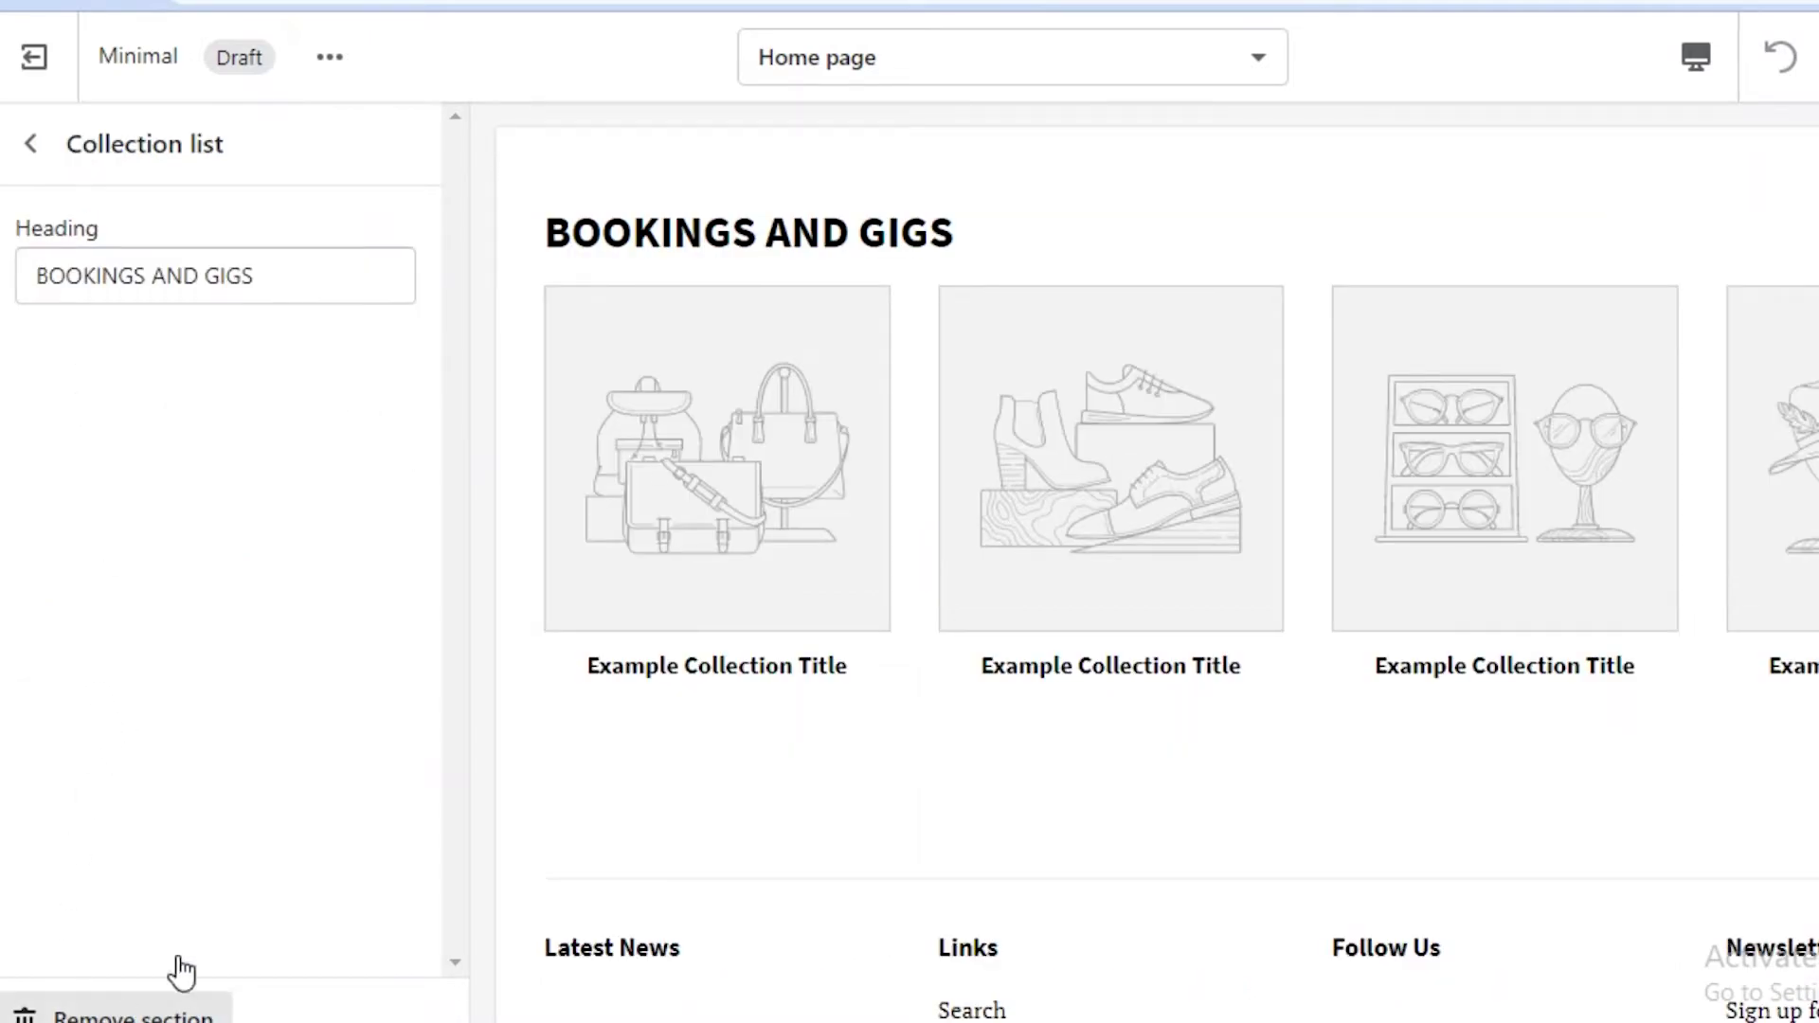
pyautogui.click(143, 991)
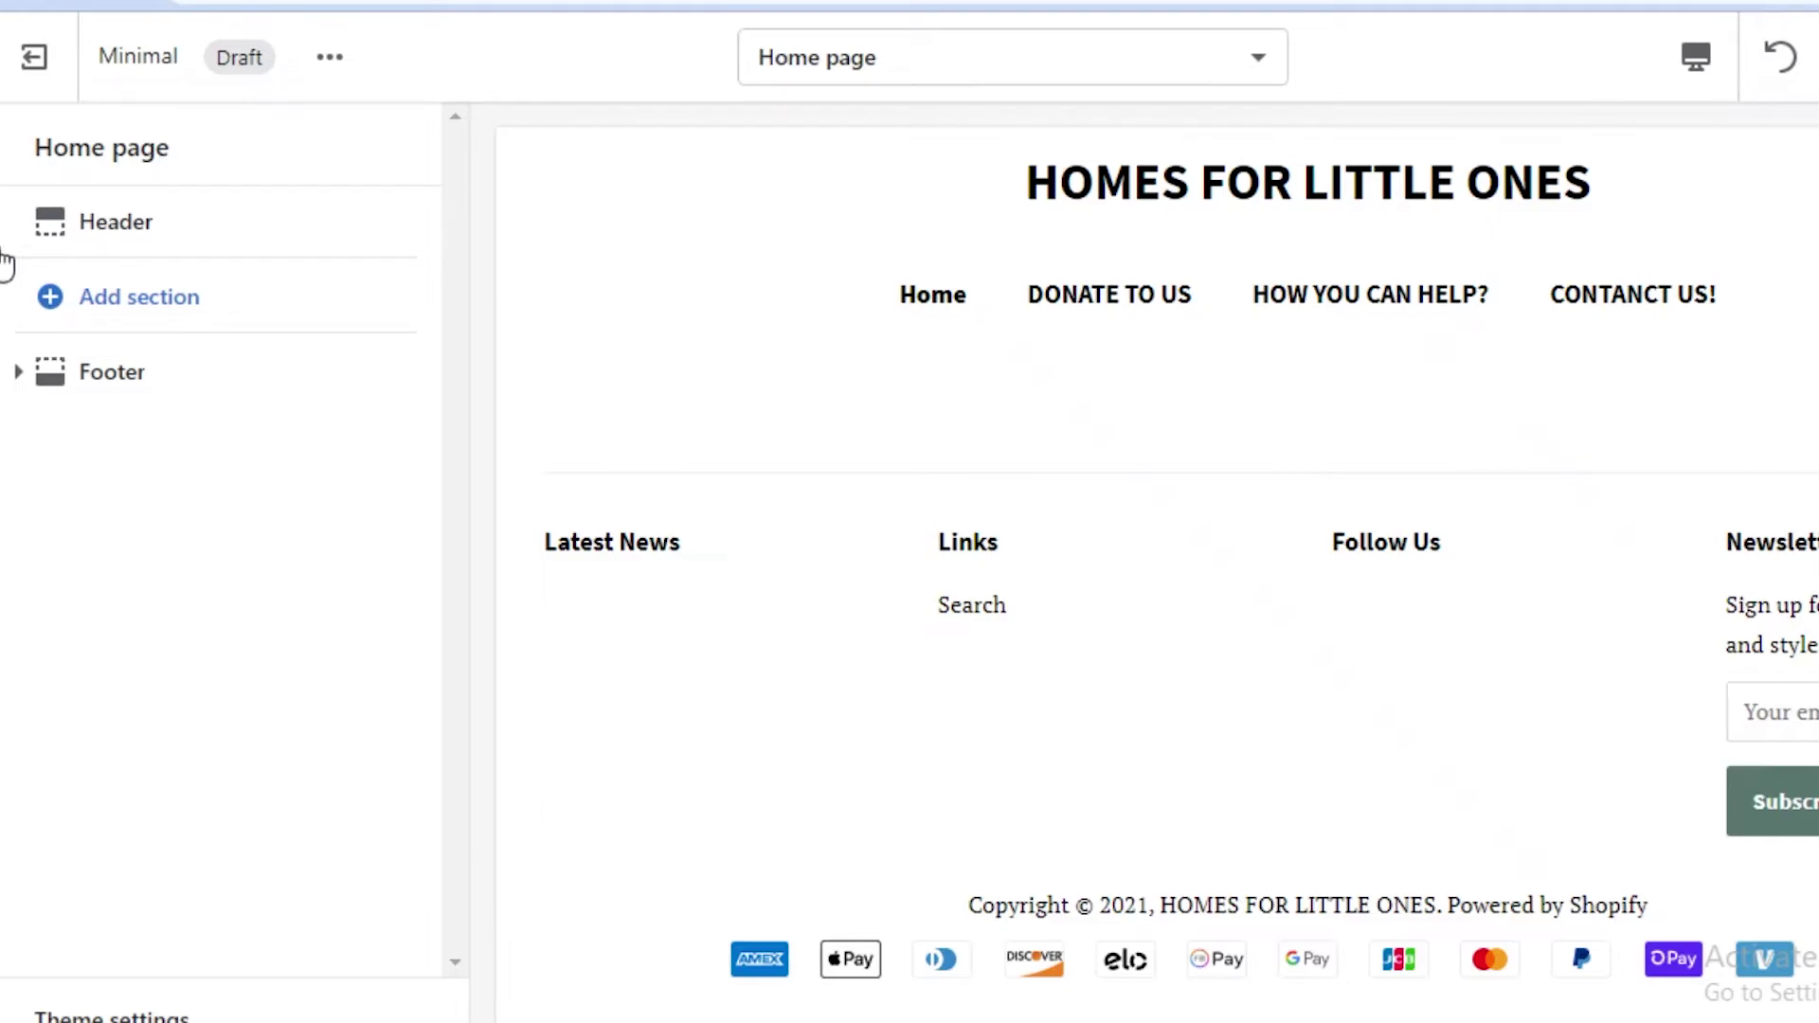
# Step: Leave the Minimal theme editor without saving and add the free Narrative theme to the theme library
pyautogui.click(55, 59)
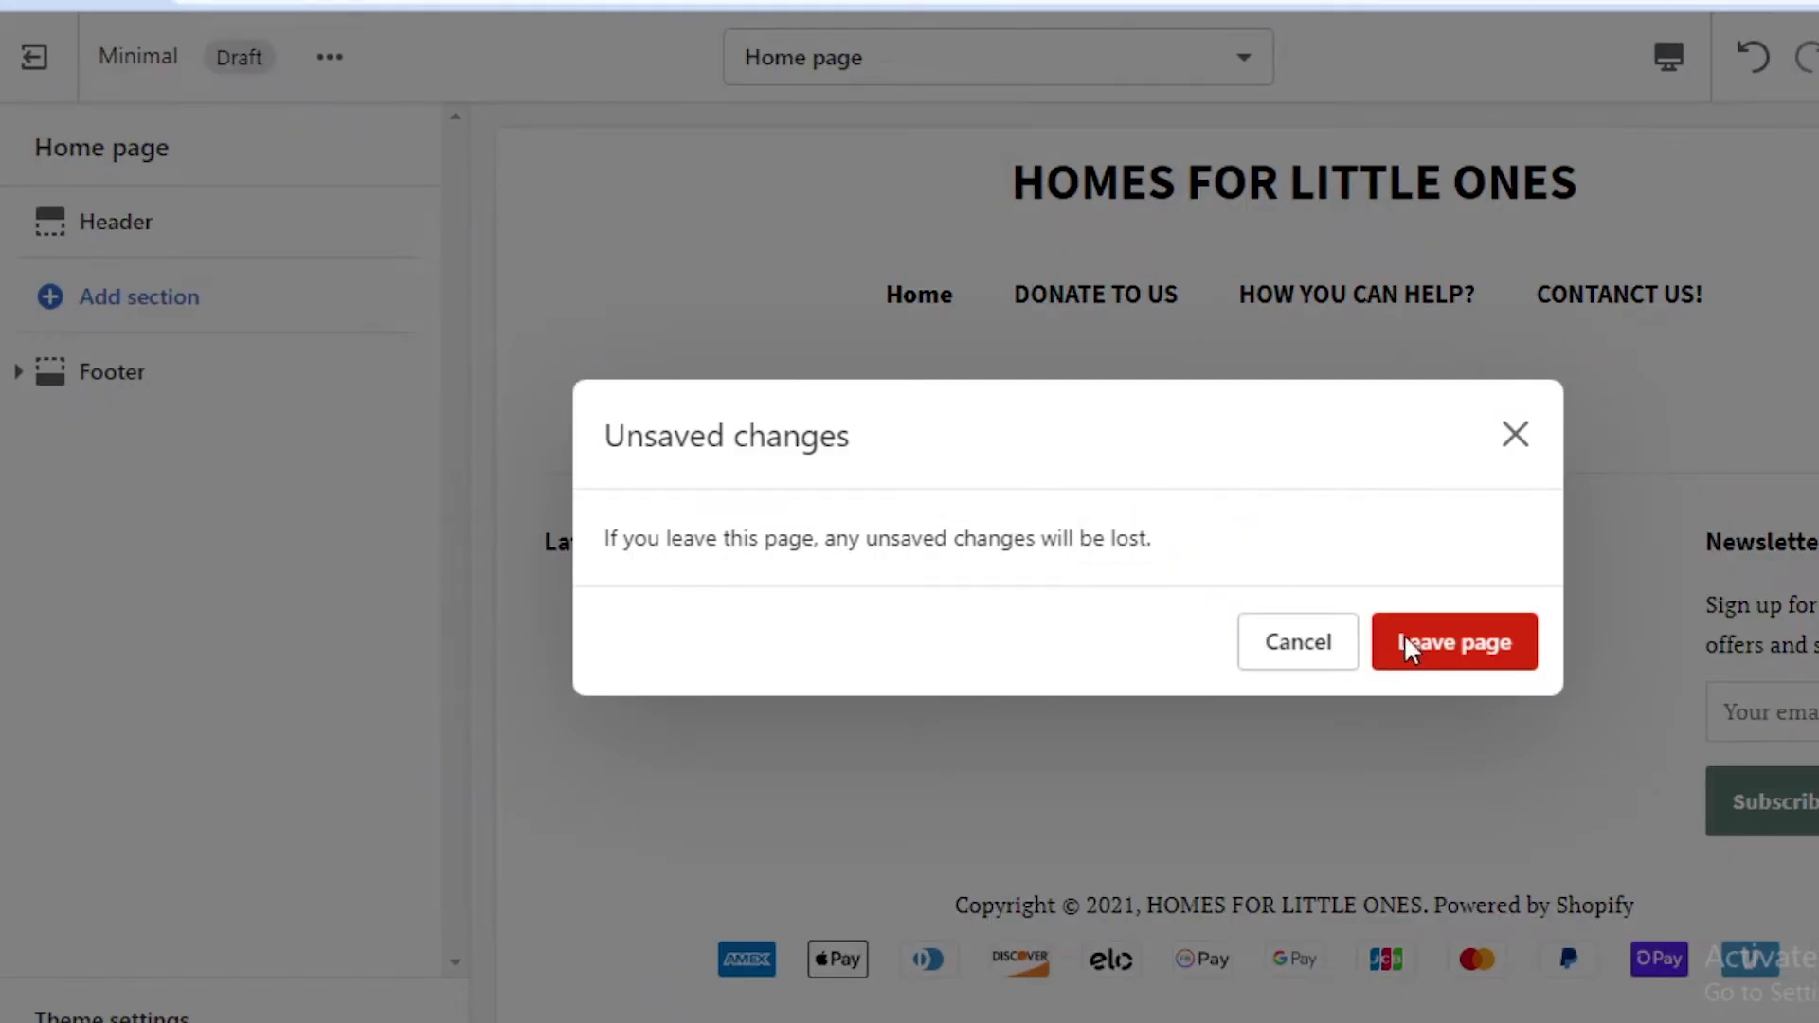
pyautogui.click(1432, 642)
pyautogui.scroll(-5, 1380, 650)
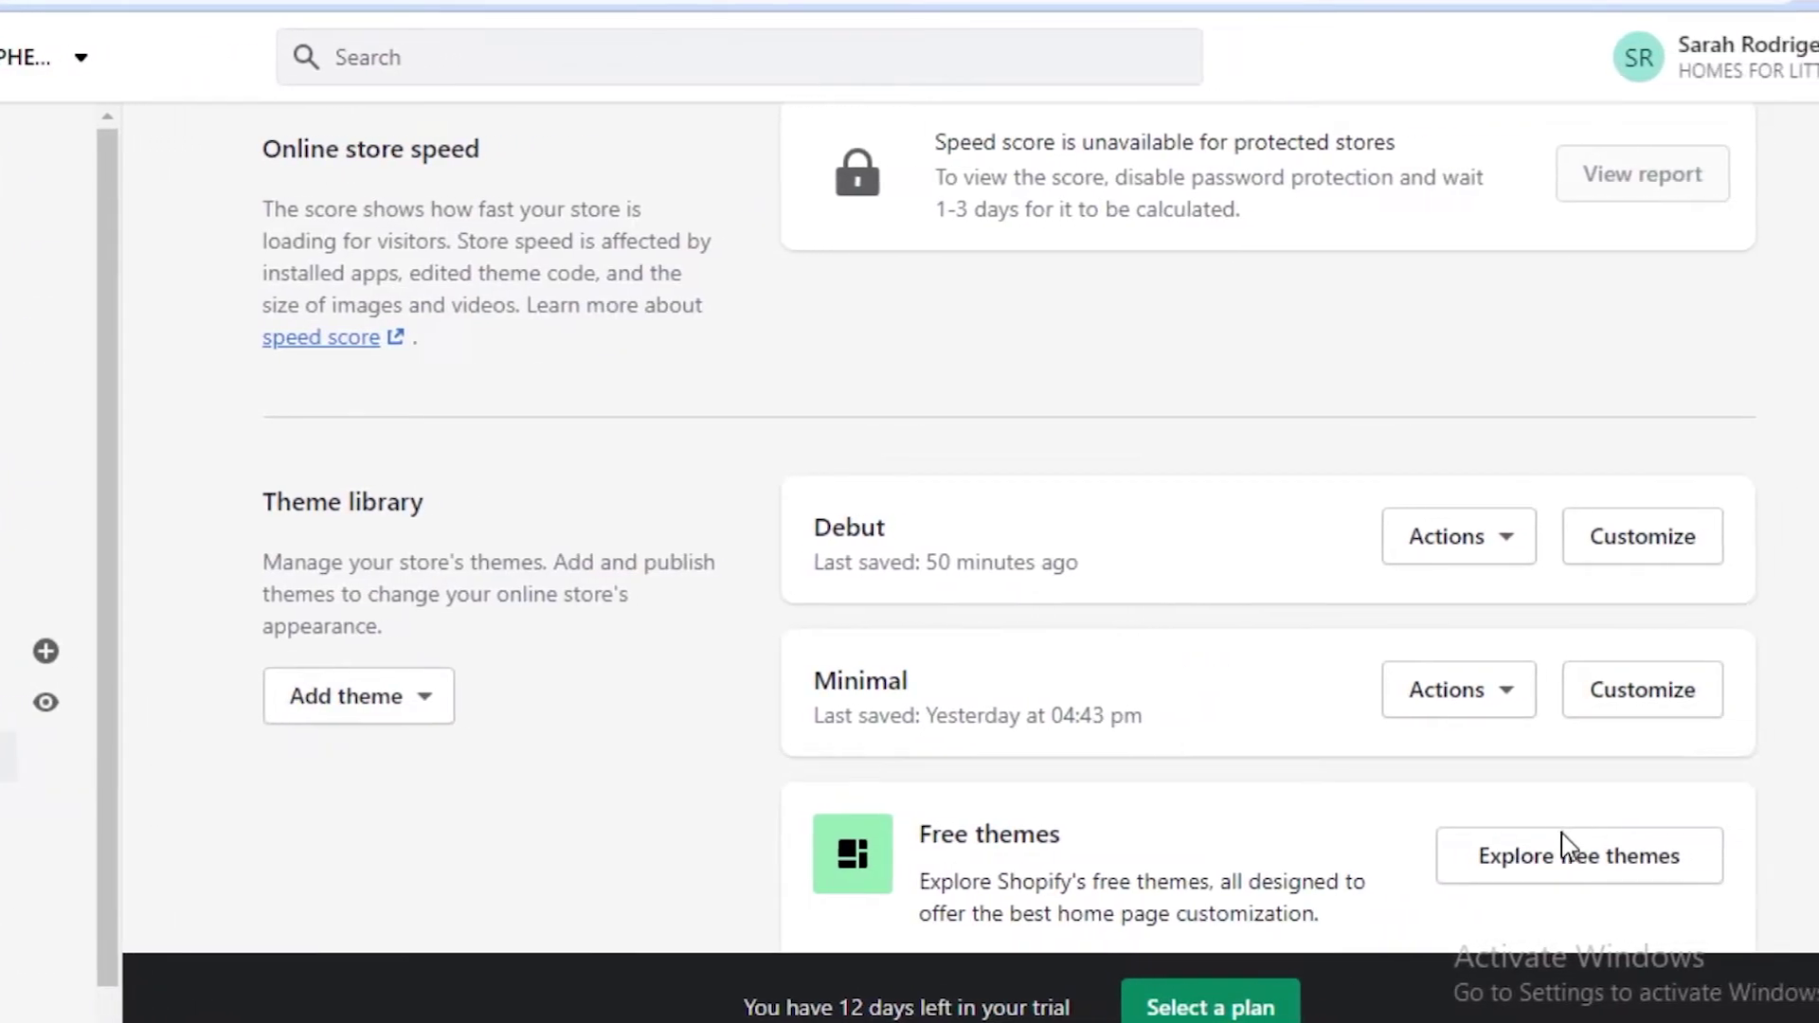
pyautogui.click(1644, 701)
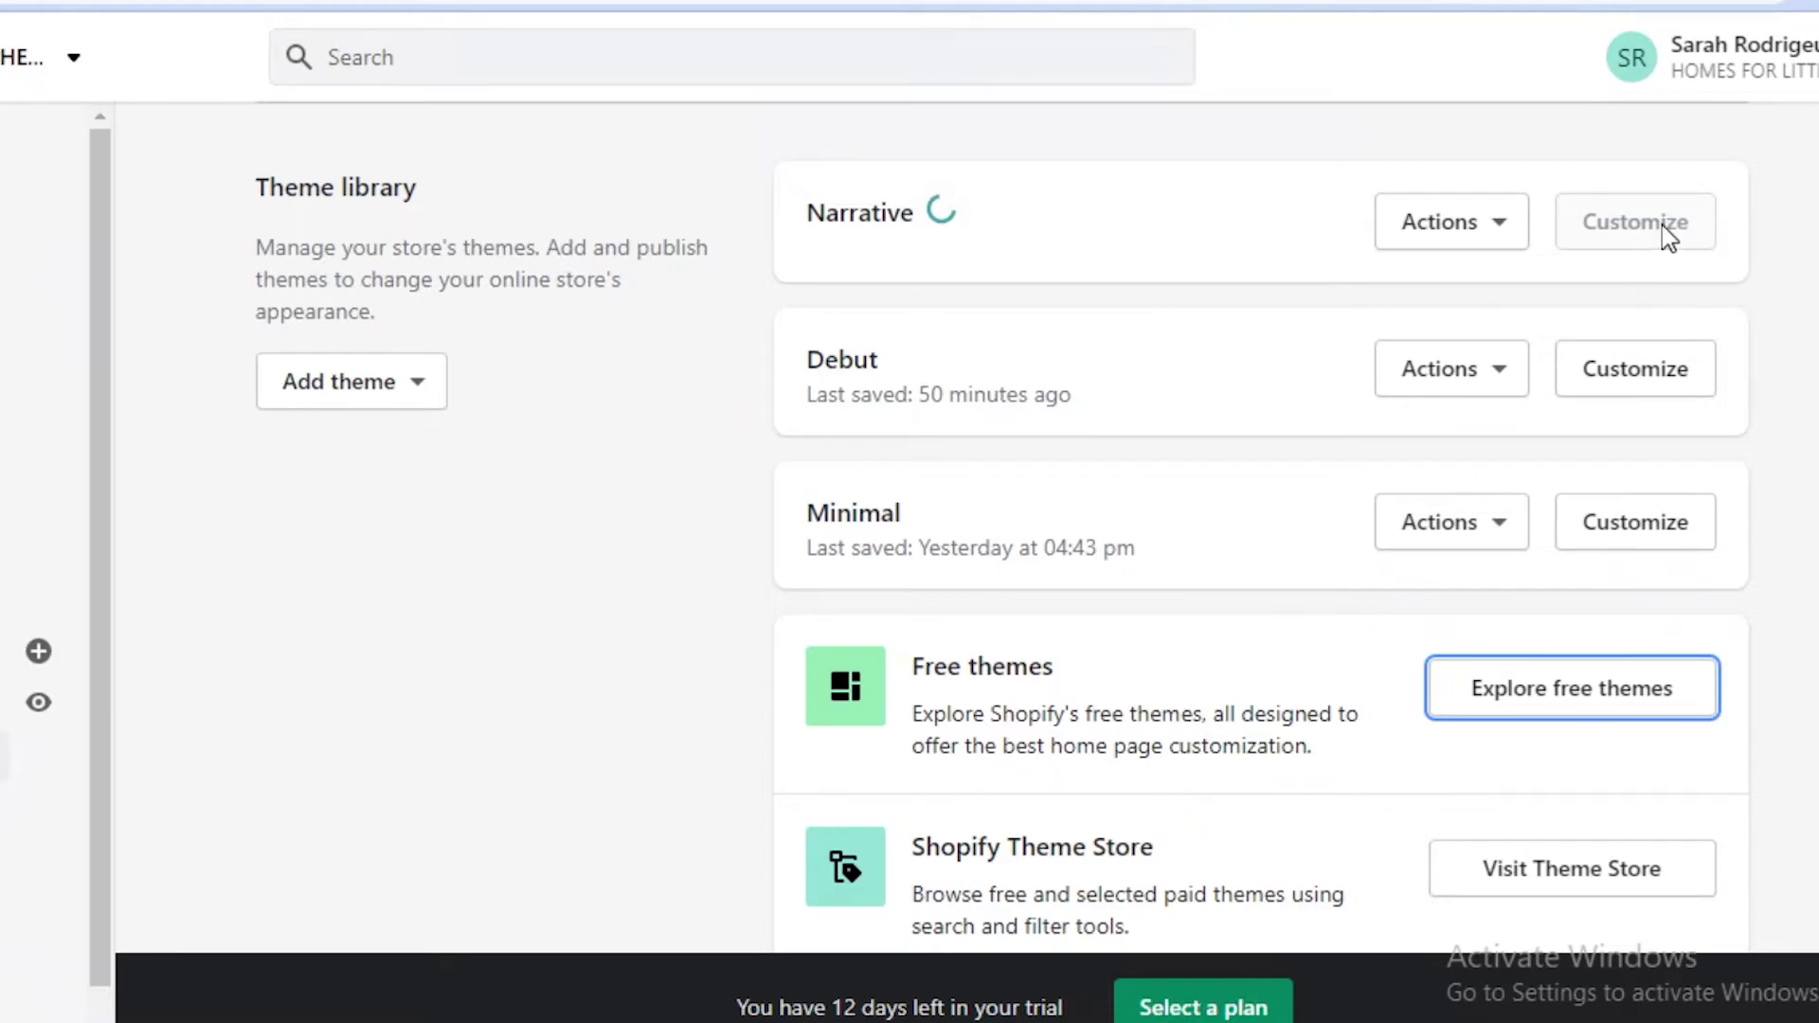
# Step: Remove the Debut and Minimal themes from the theme library
pyautogui.click(1467, 396)
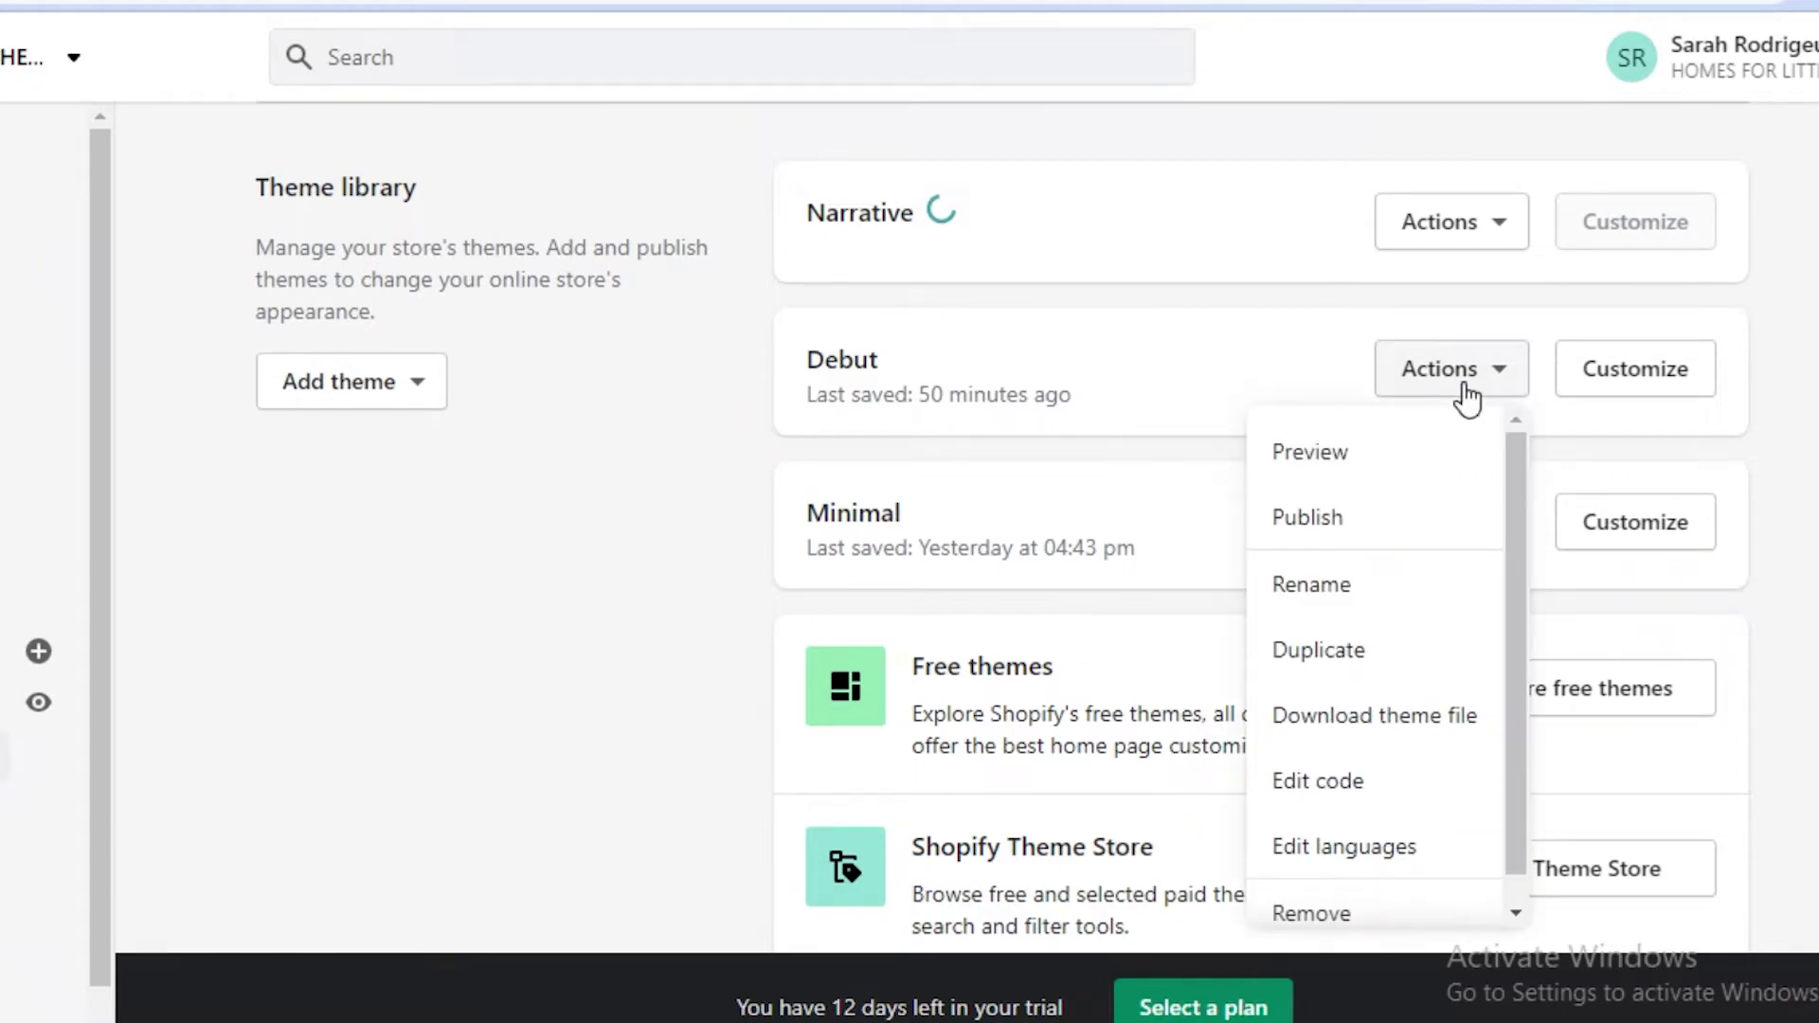
pyautogui.scroll(-1, 1375, 583)
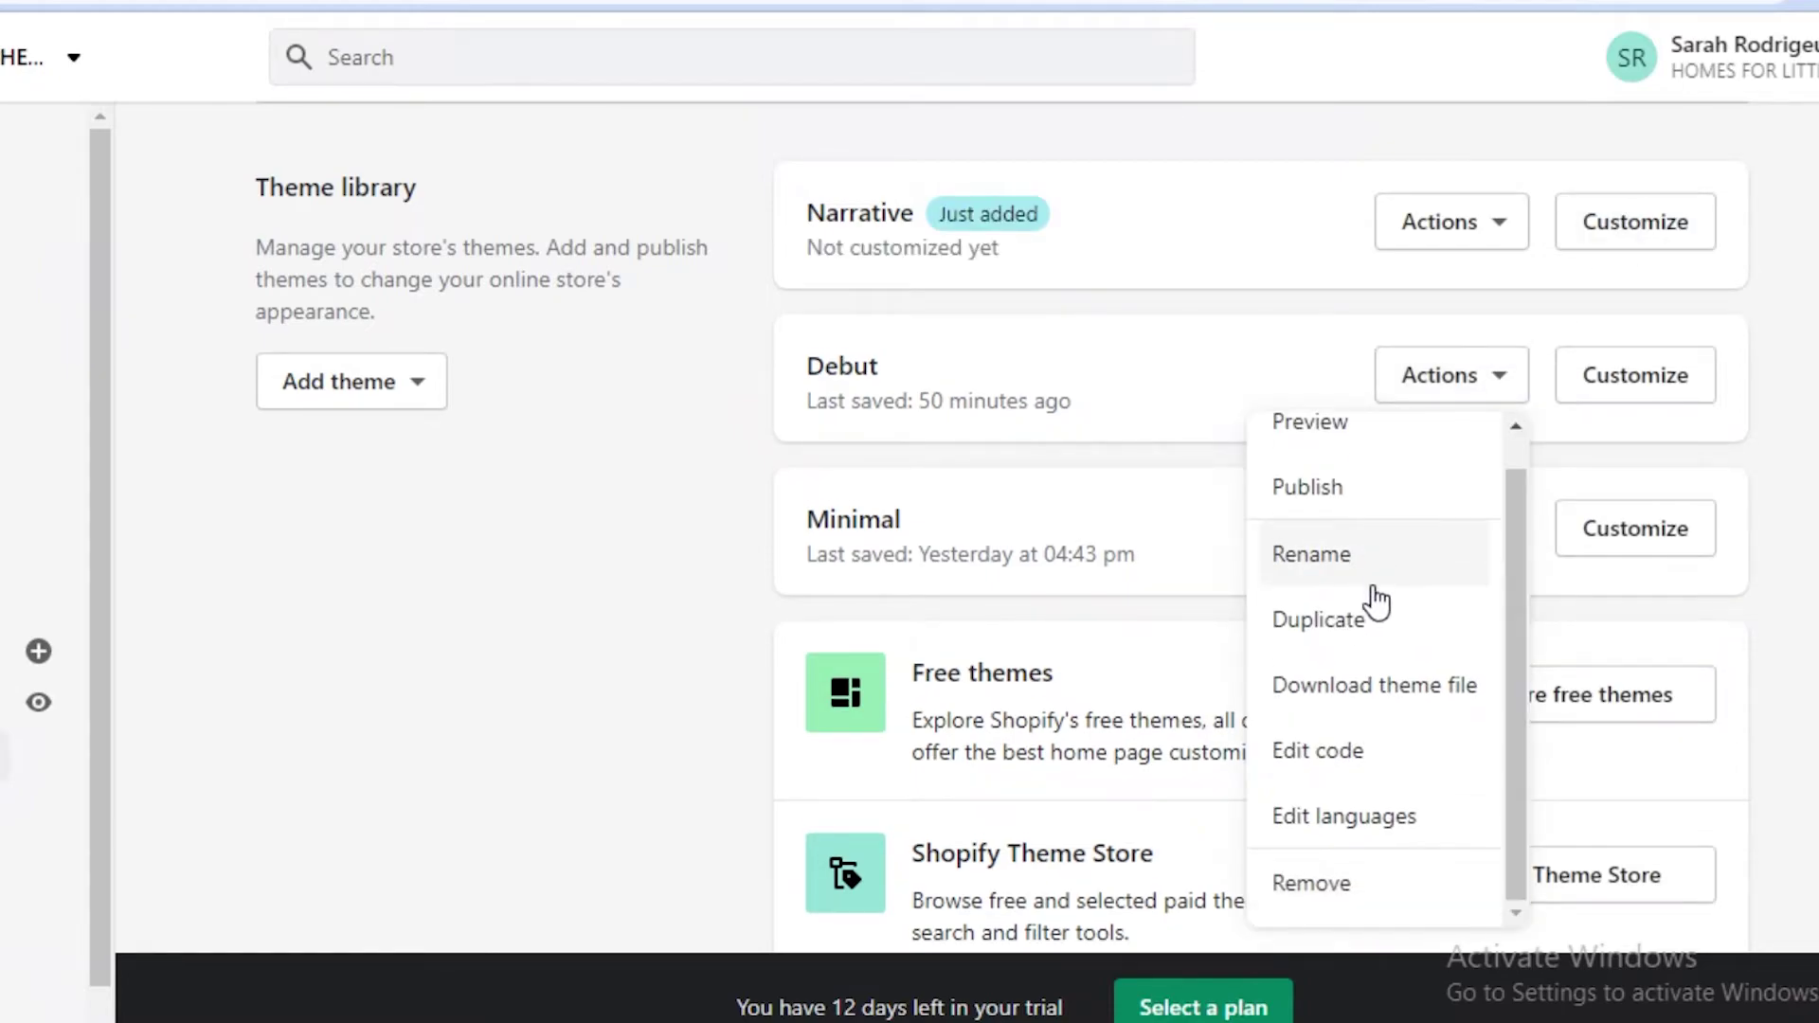
pyautogui.click(1306, 902)
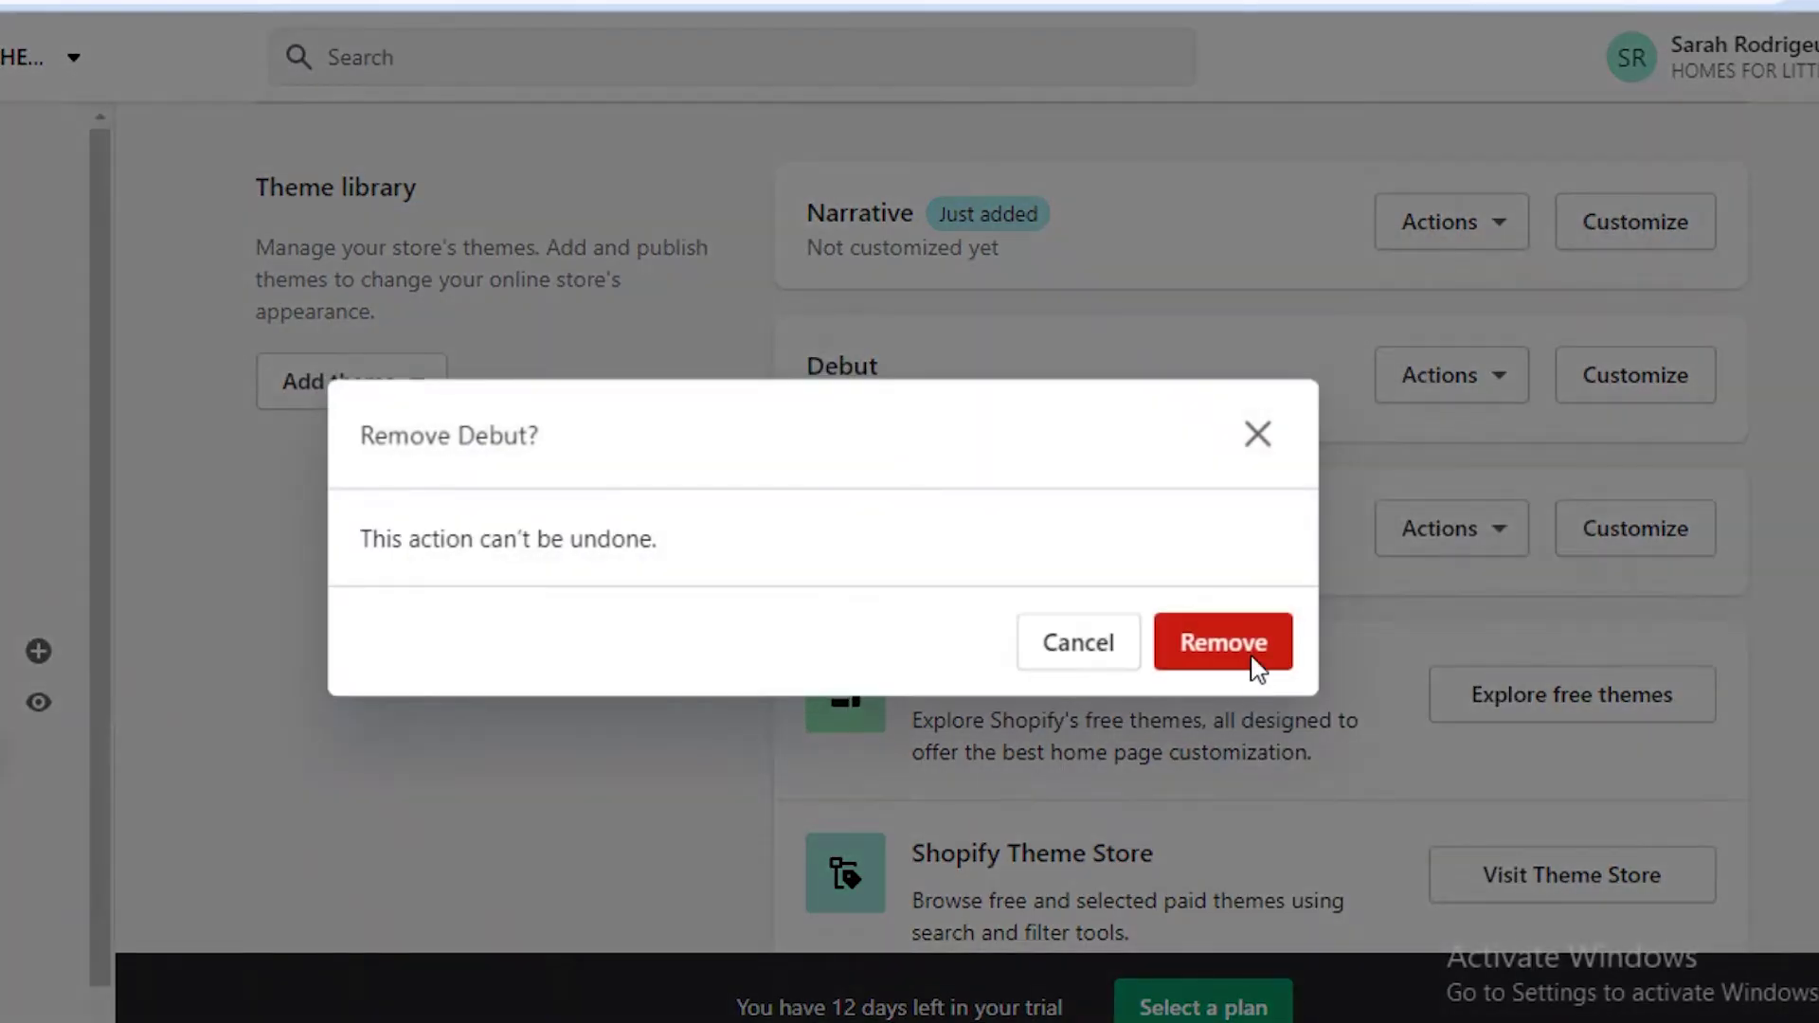
pyautogui.click(1257, 666)
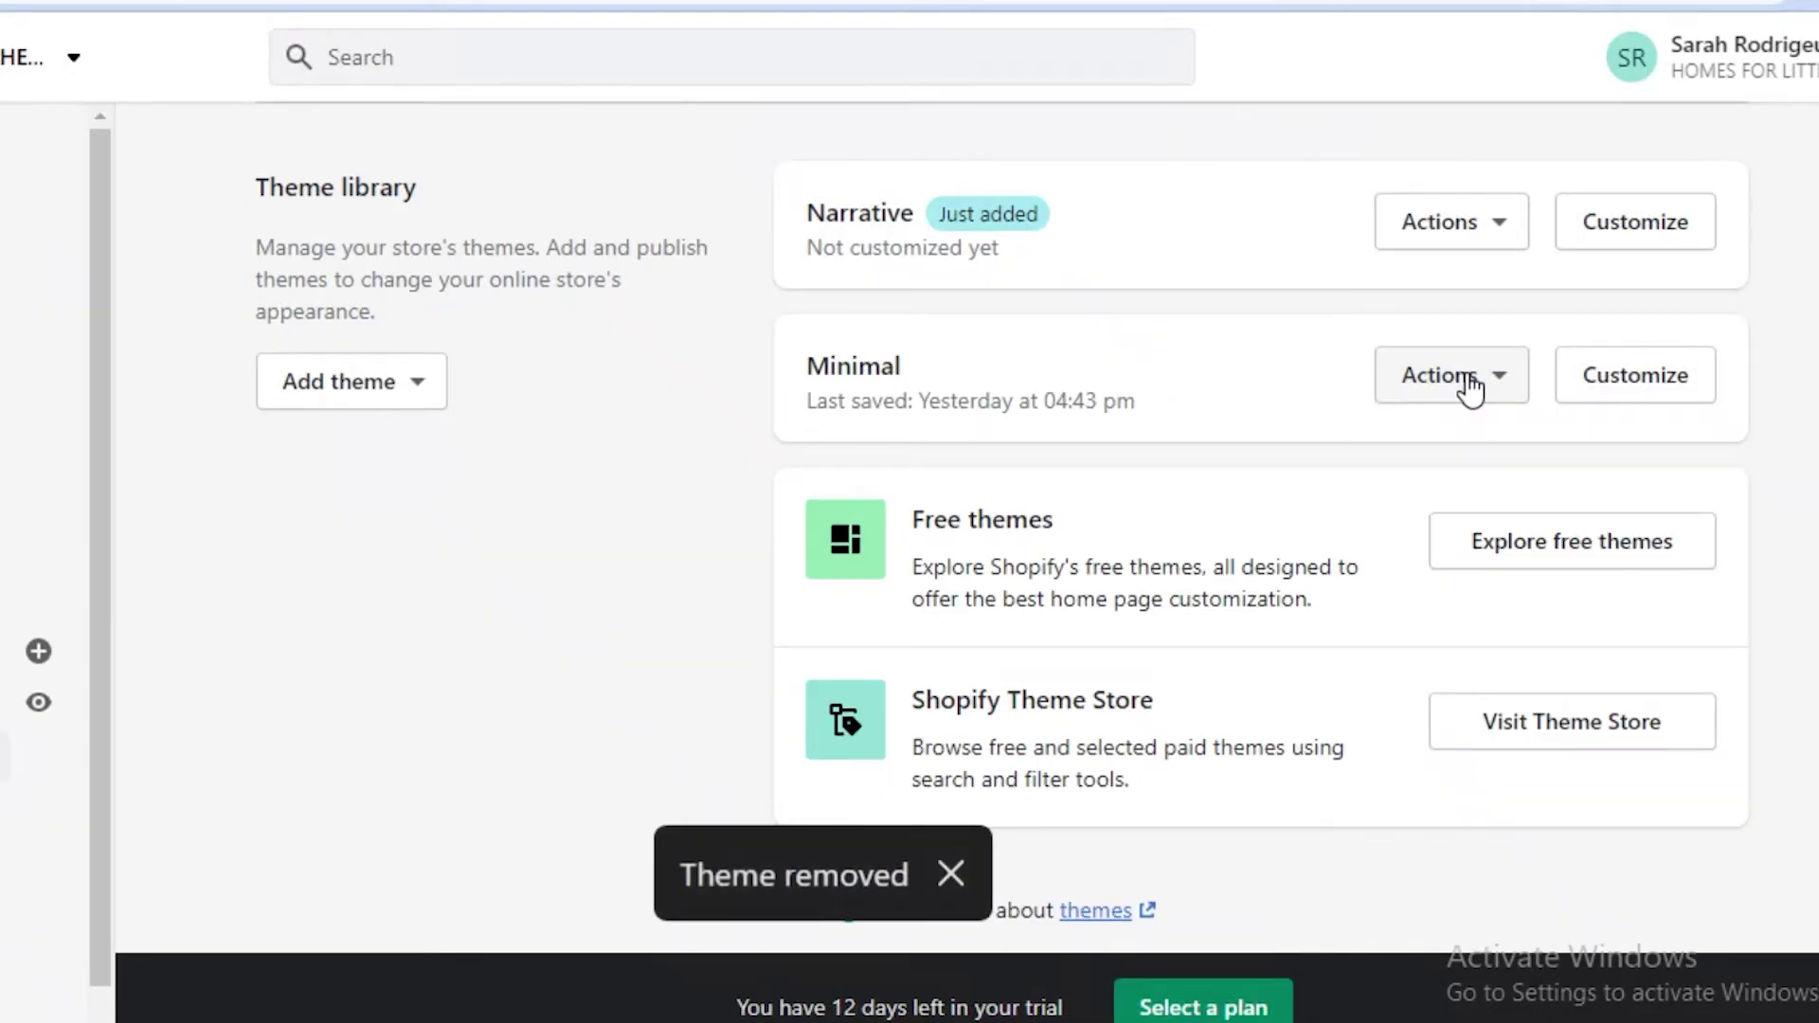
pyautogui.click(1451, 374)
pyautogui.click(1315, 914)
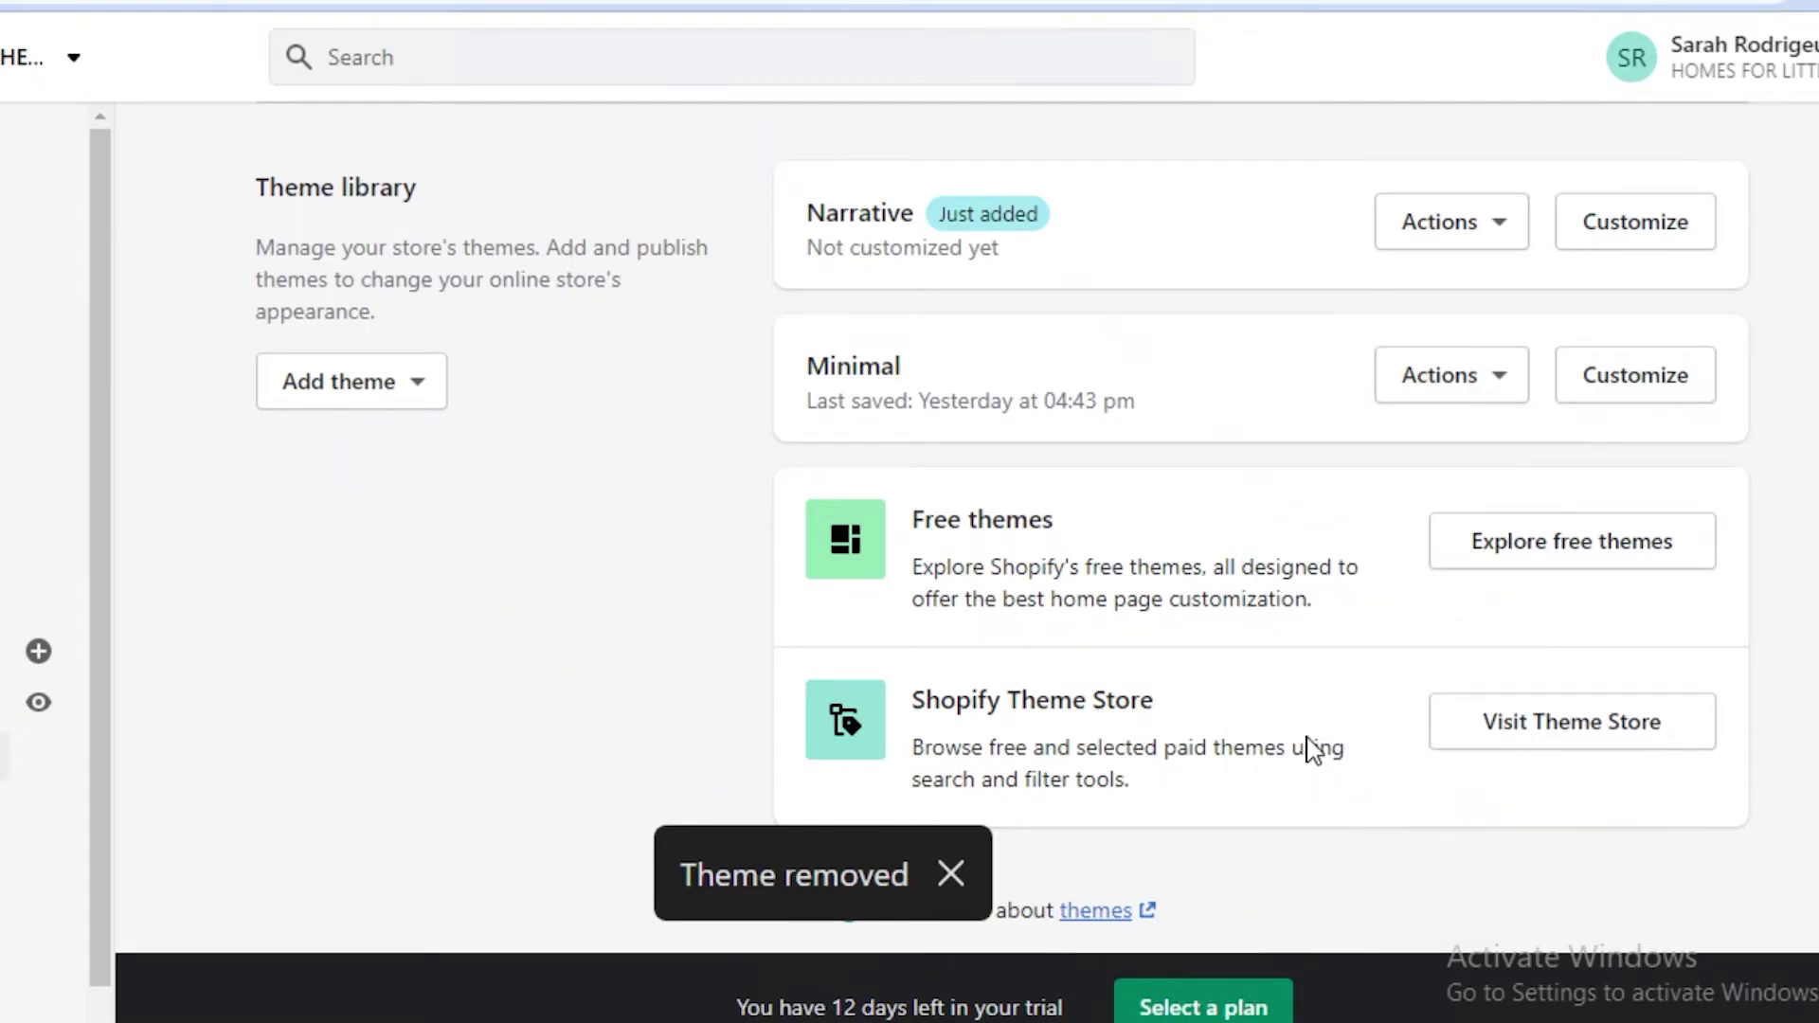
pyautogui.click(1197, 654)
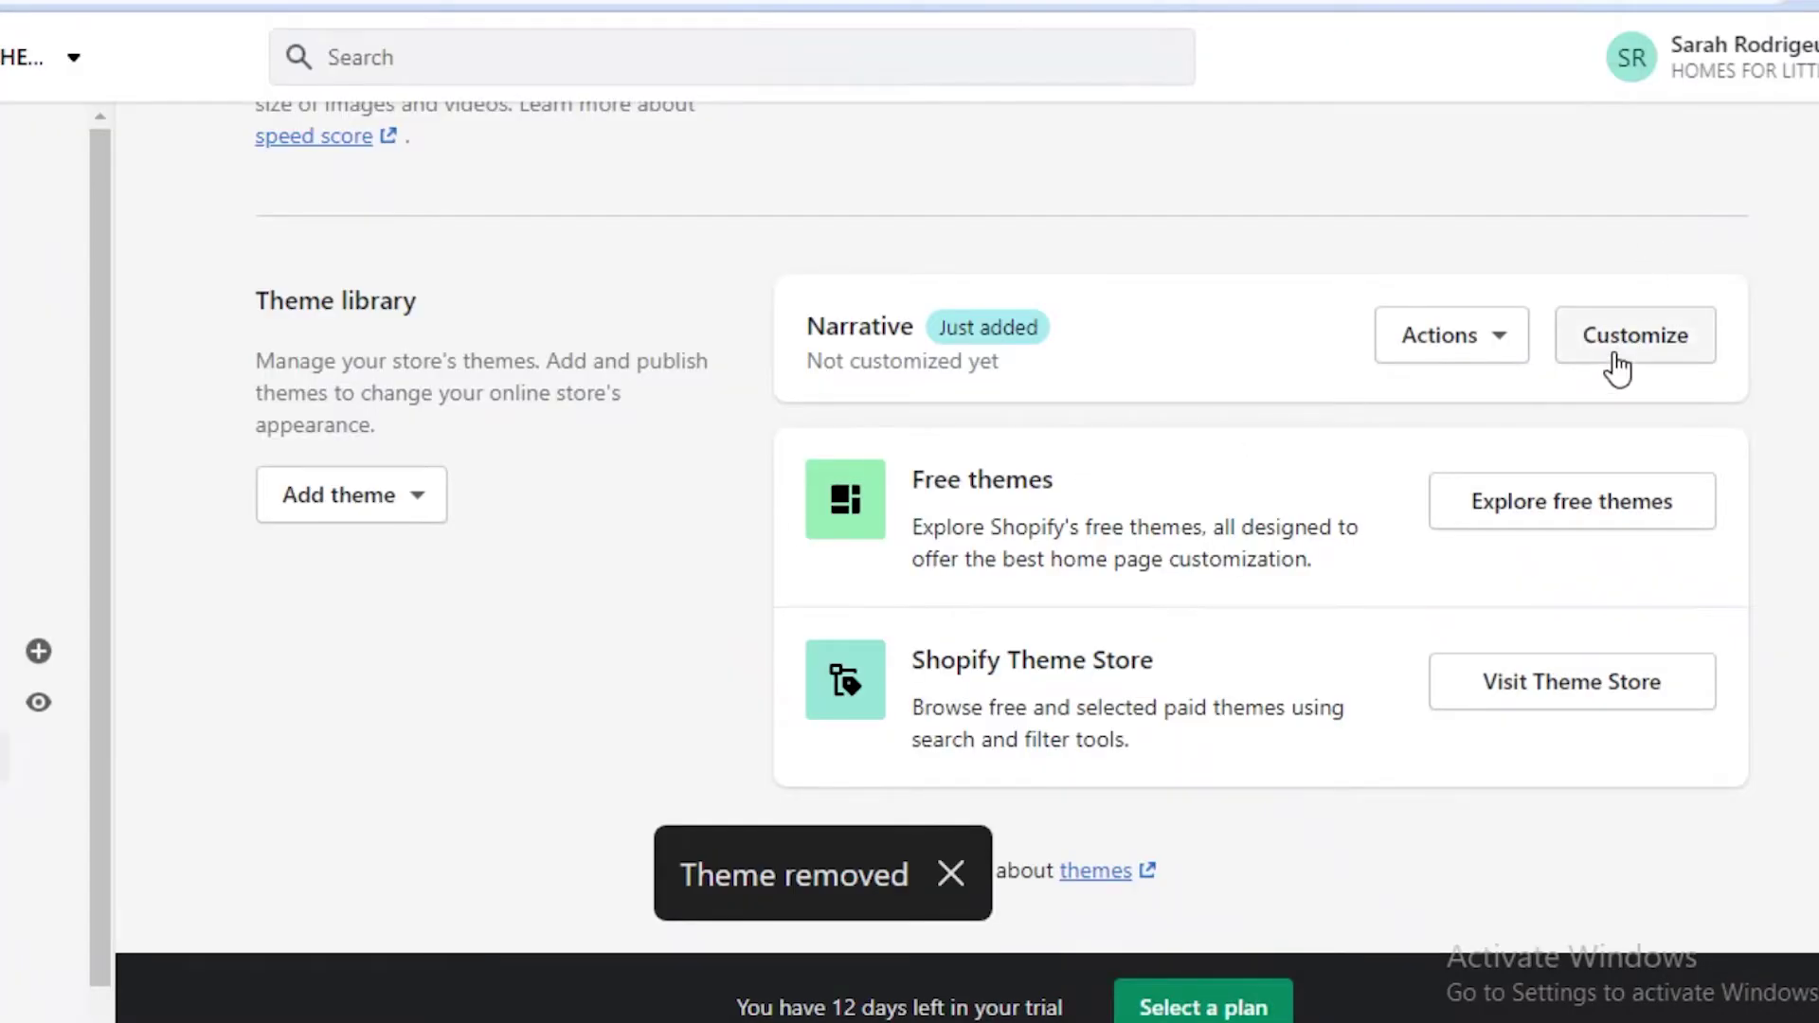
# Step: Open the Narrative draft theme in the theme editor and remove the Slideshow section from its home page
pyautogui.click(1622, 365)
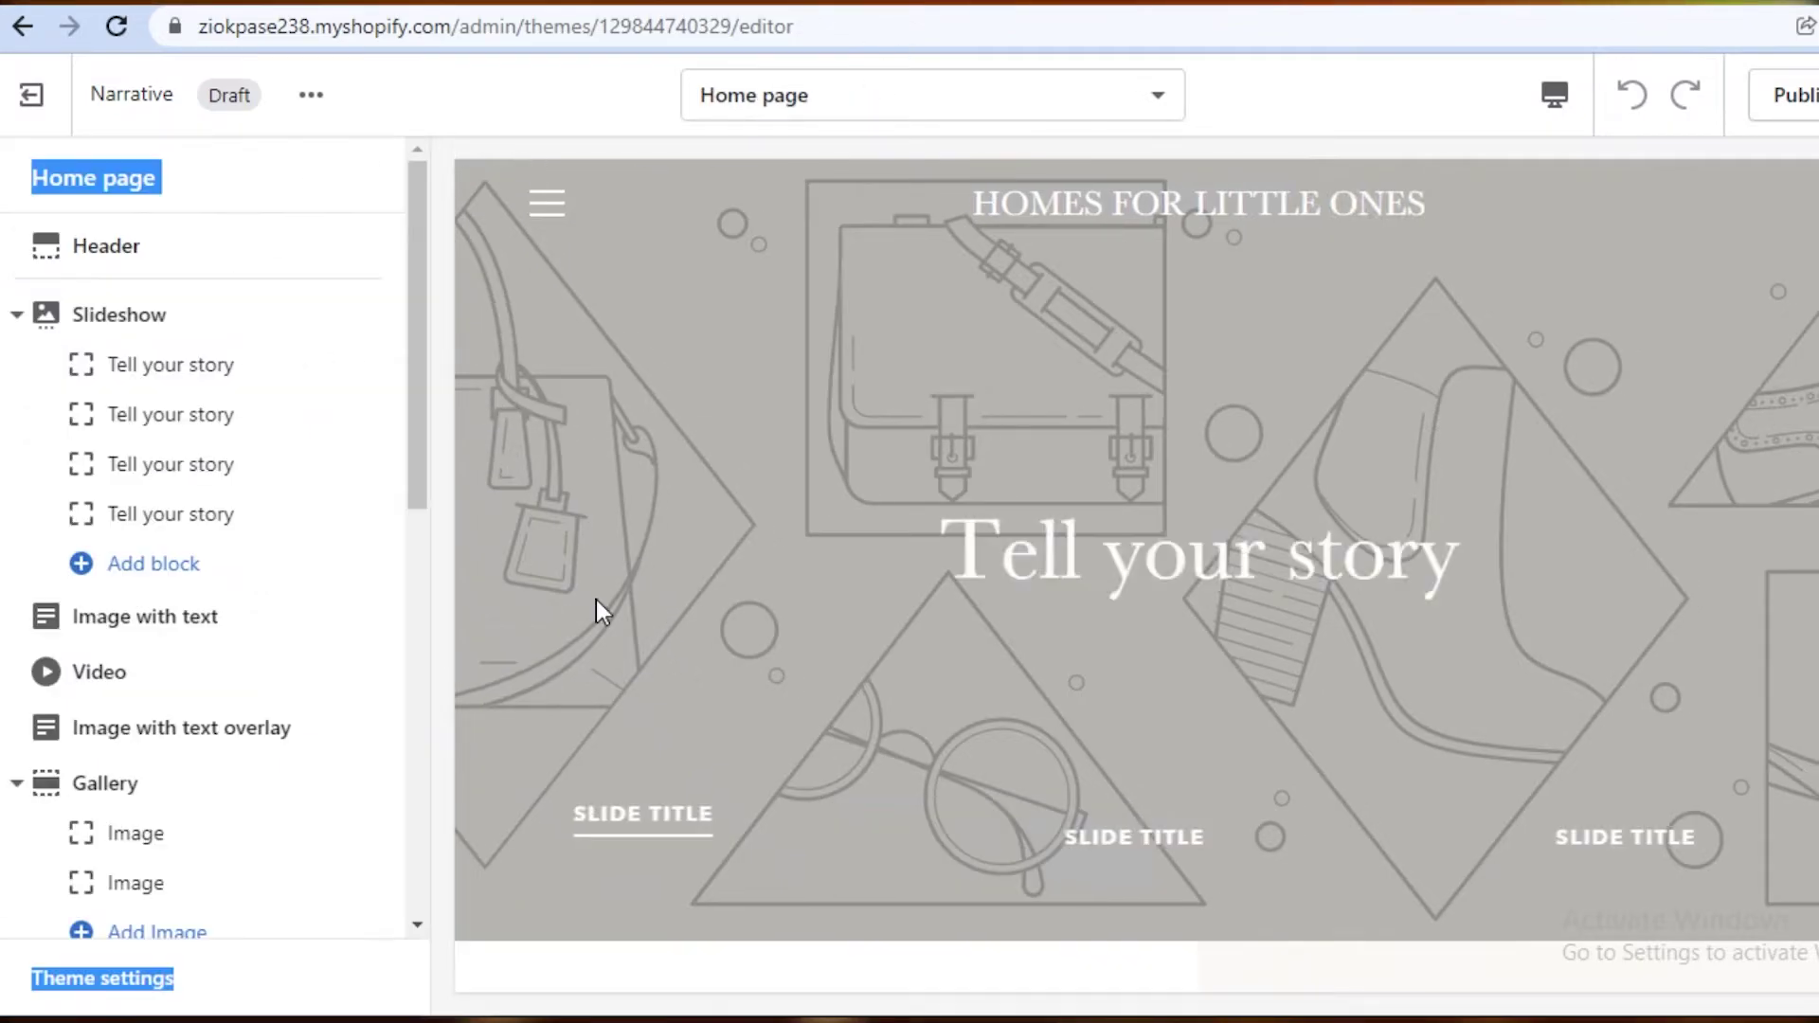
pyautogui.click(131, 318)
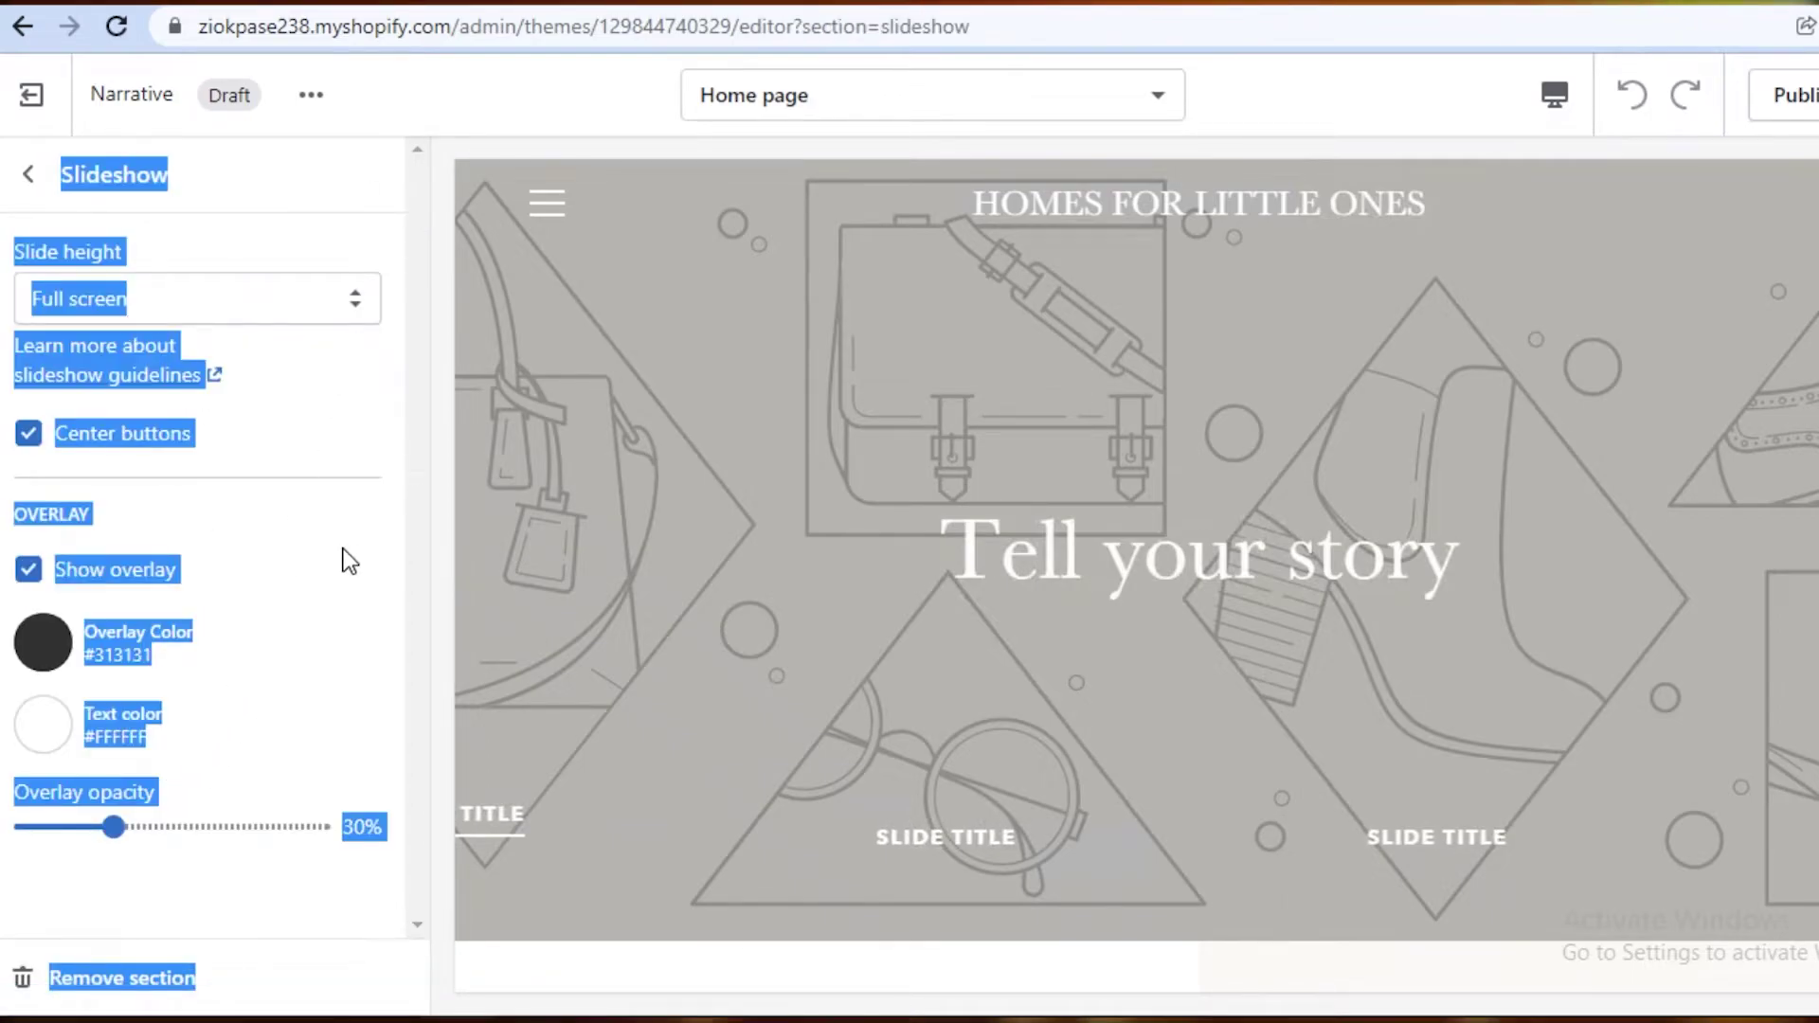
pyautogui.click(298, 372)
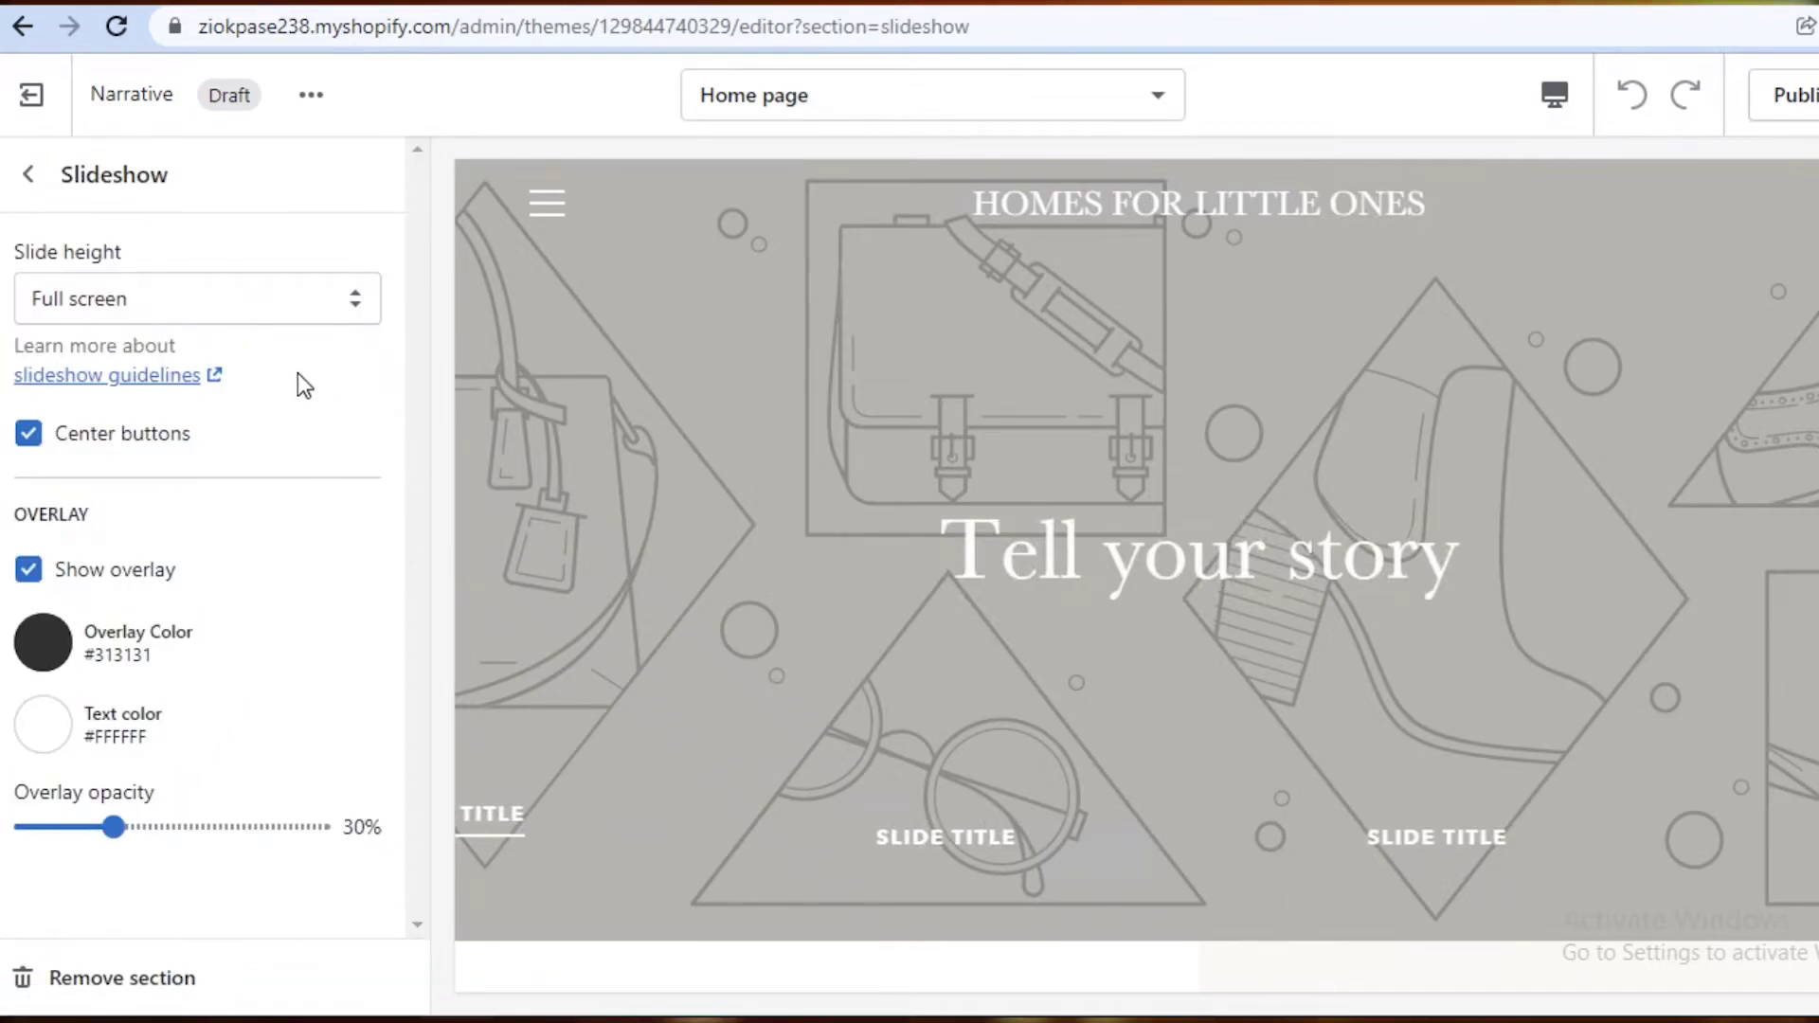
pyautogui.click(106, 976)
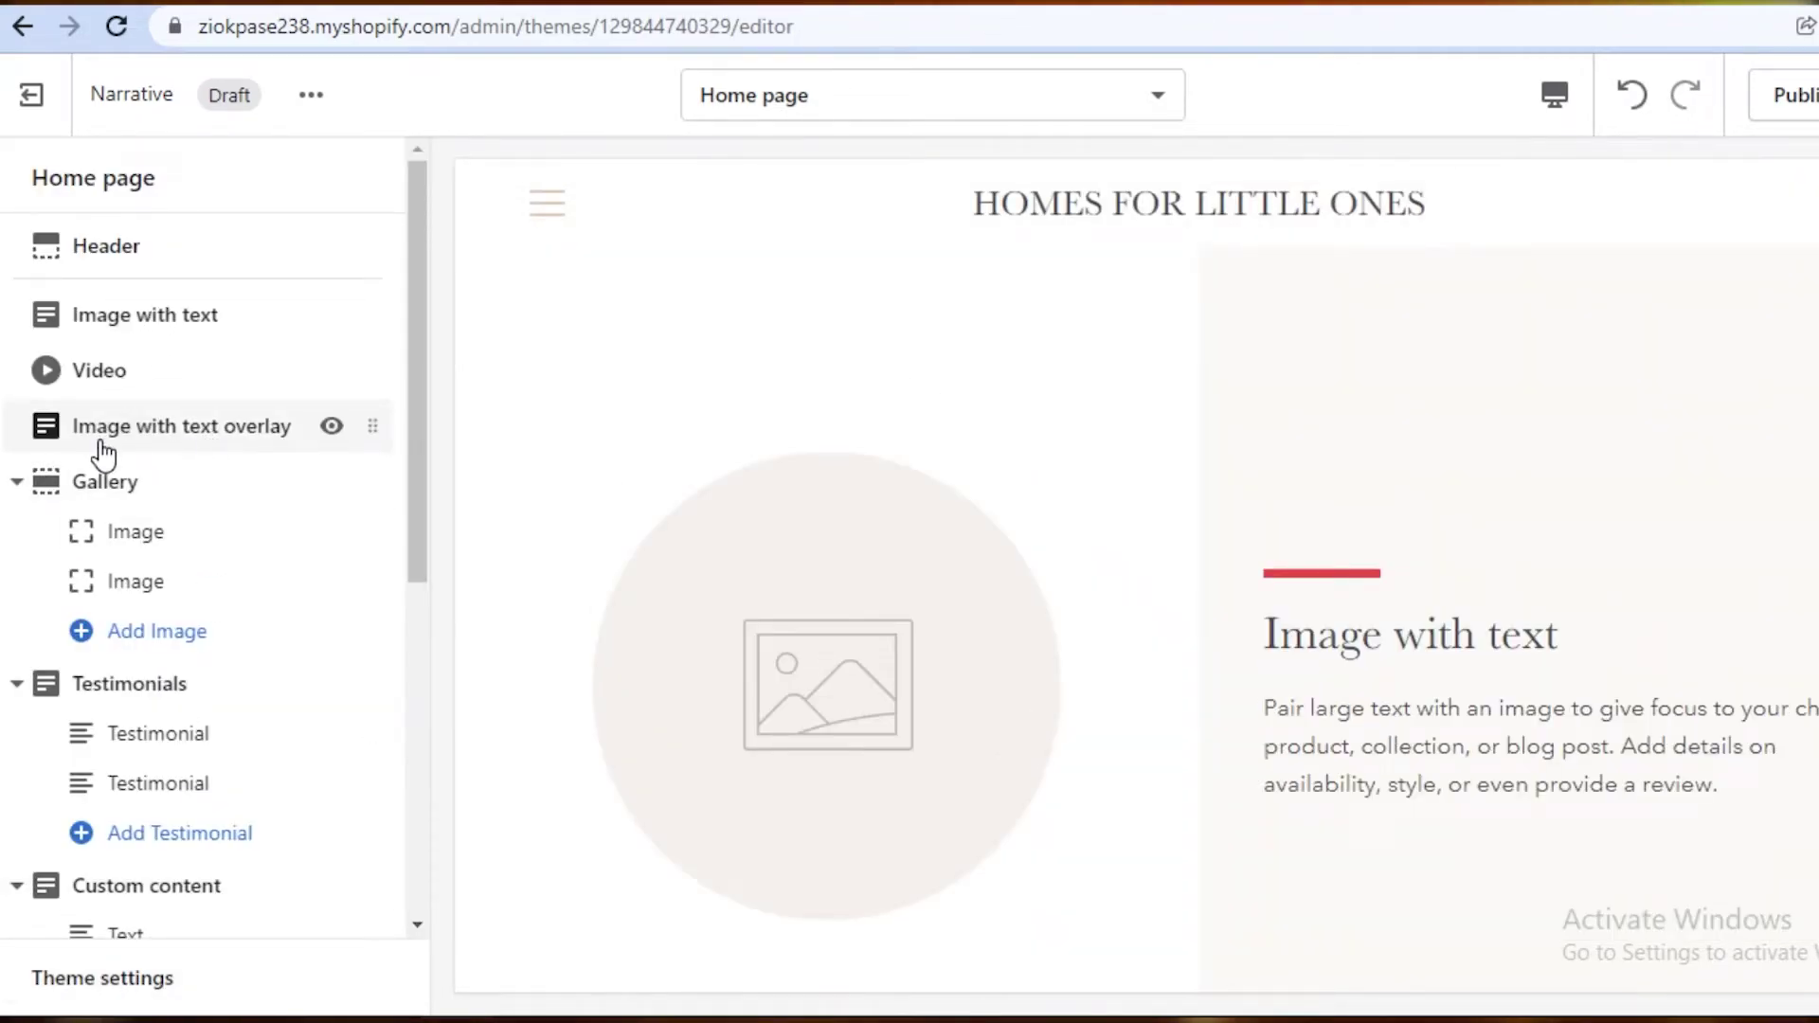
# Step: Remove the Gallery, Testimonials and Featured slider sections from the Narrative home page
pyautogui.click(110, 483)
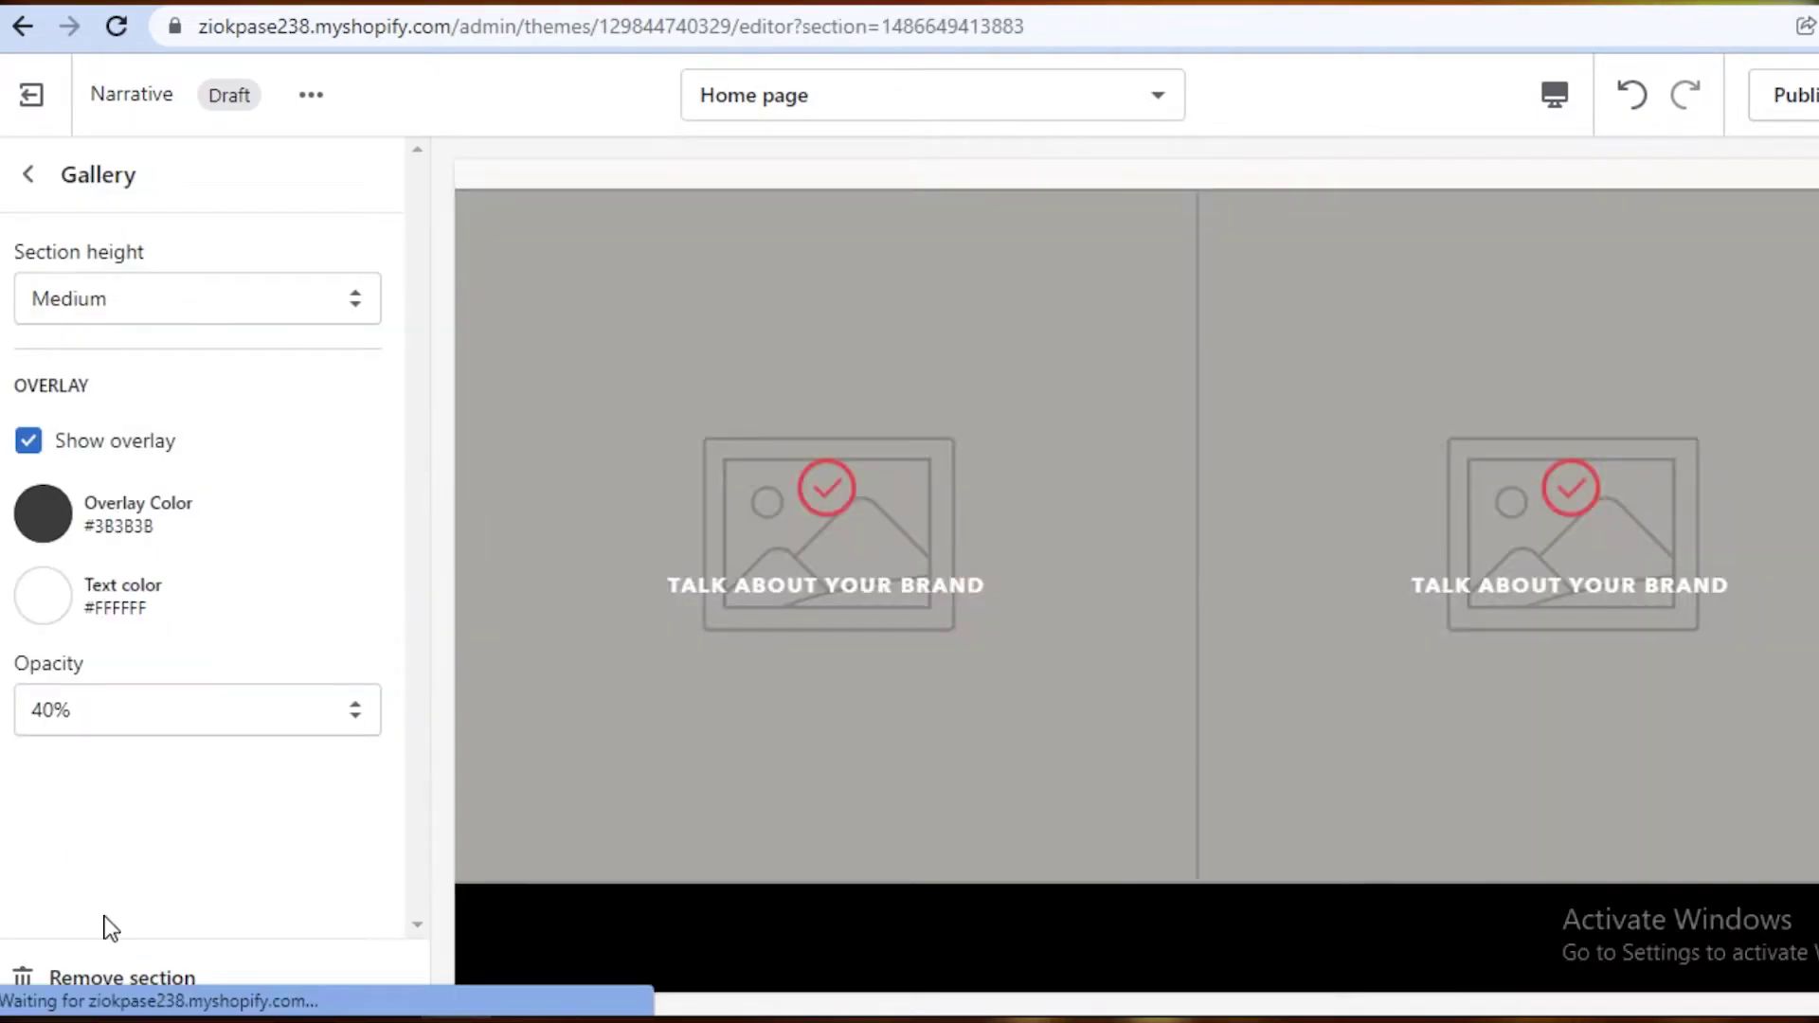
pyautogui.click(110, 976)
pyautogui.click(467, 853)
pyautogui.click(152, 995)
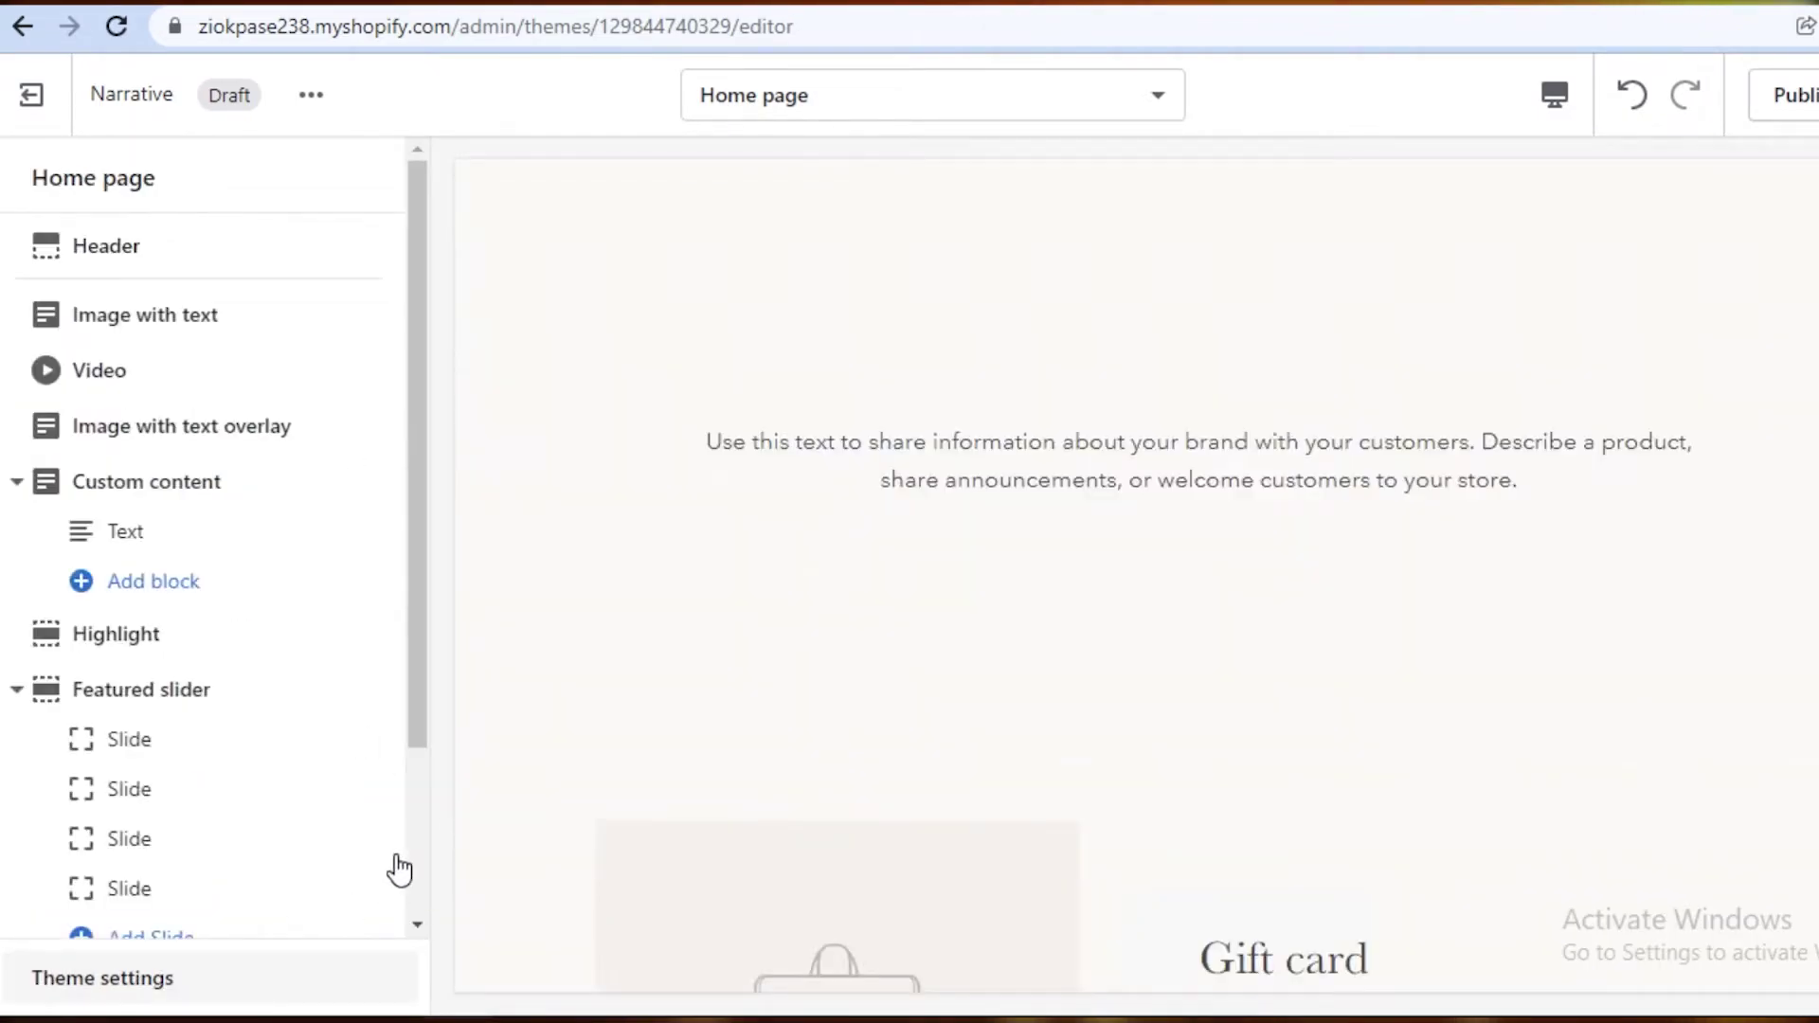
pyautogui.click(28, 704)
pyautogui.click(154, 981)
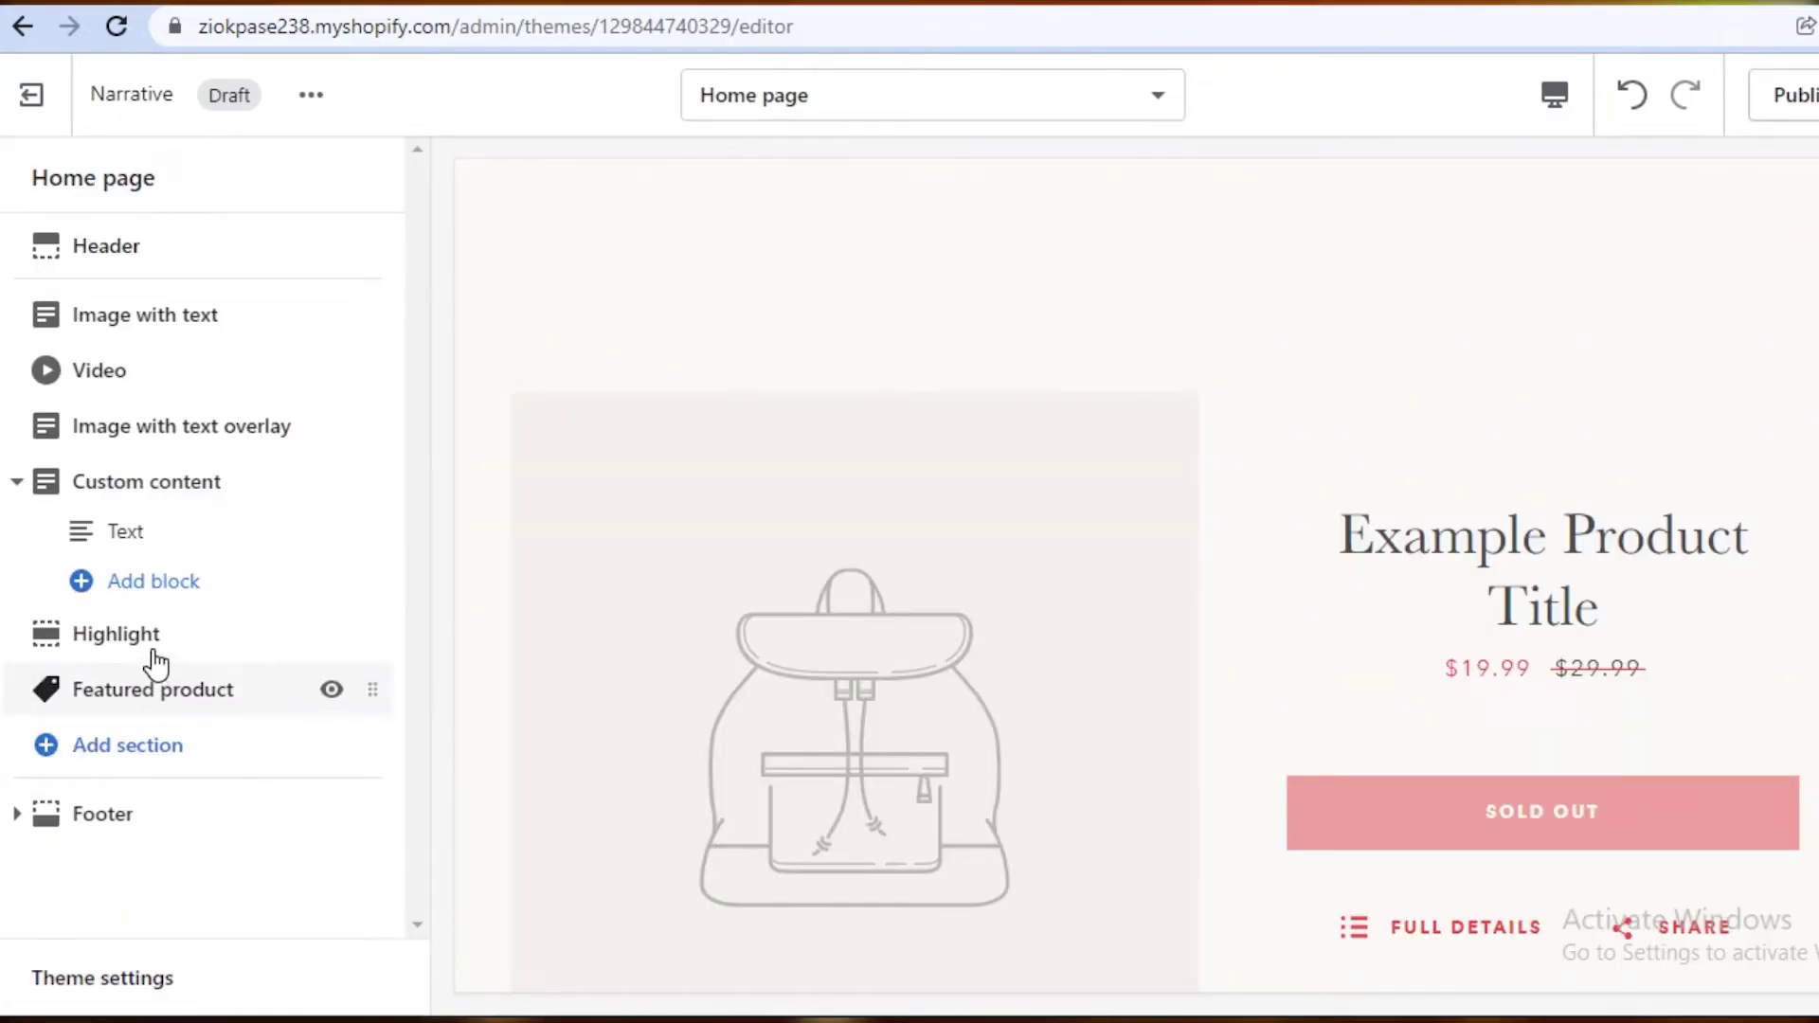
# Step: Remove the Highlight and Featured product sections from the Narrative home page
pyautogui.click(152, 649)
pyautogui.click(108, 981)
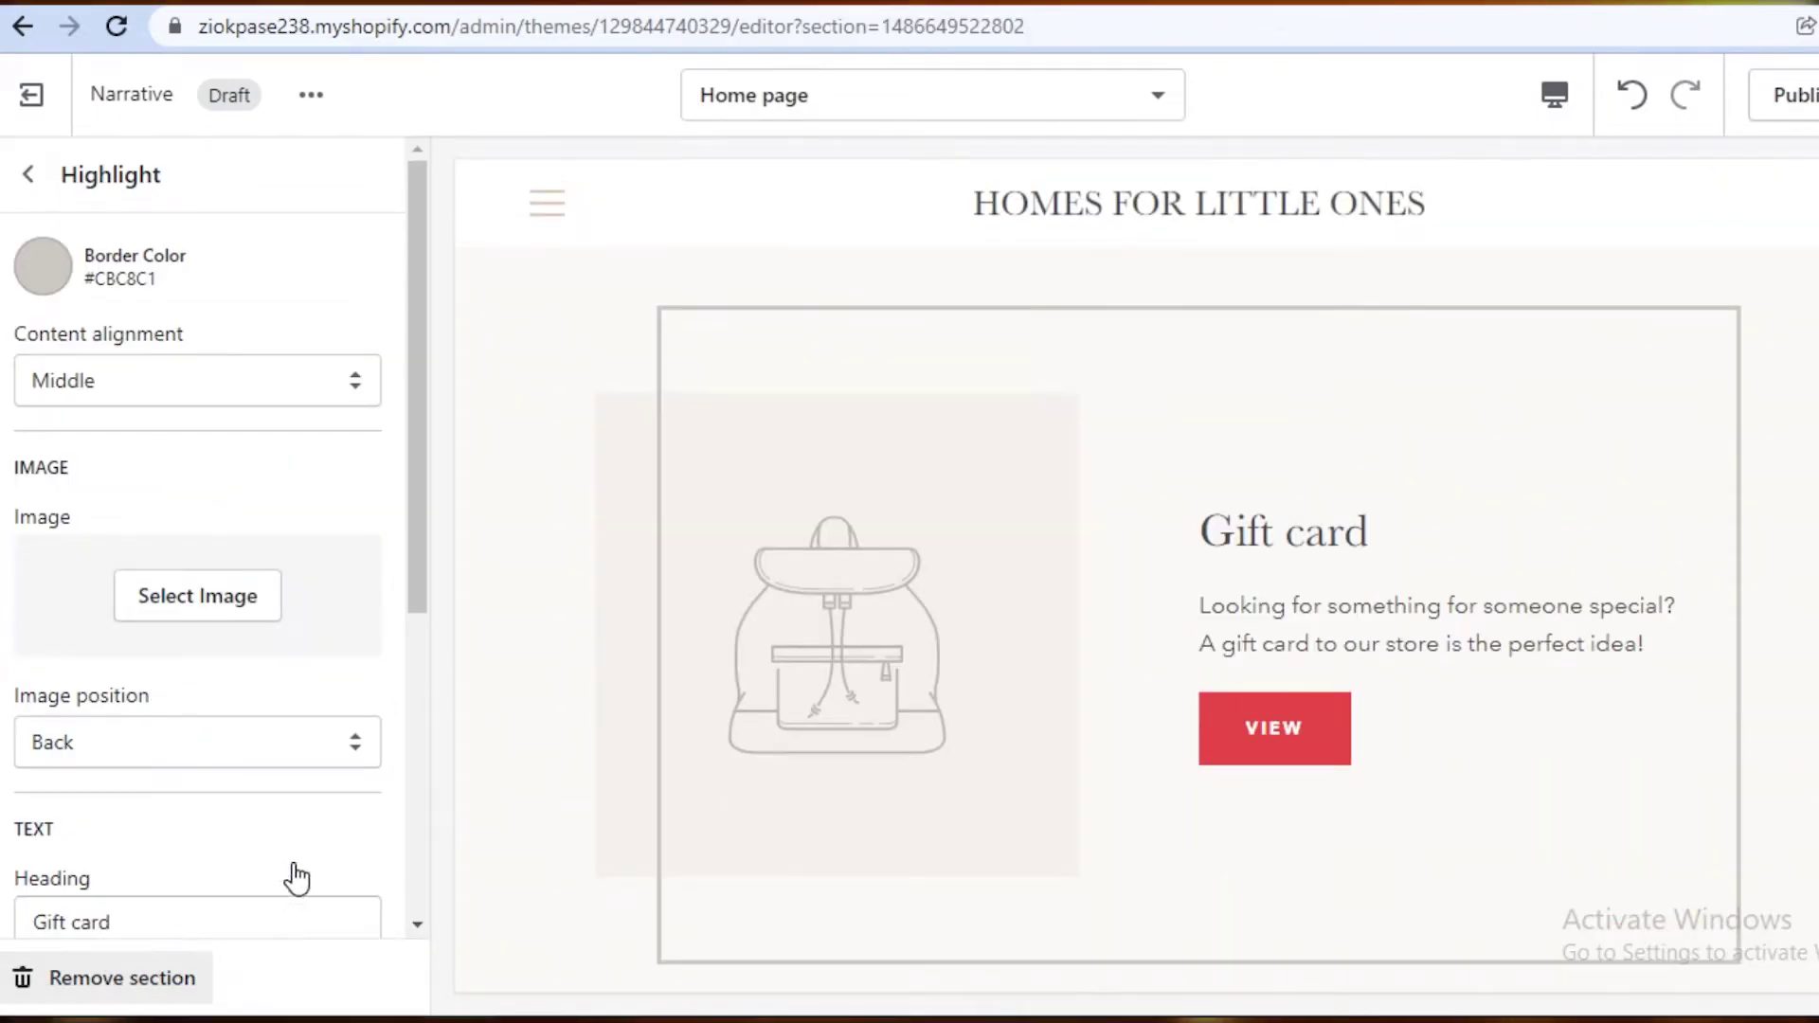
pyautogui.click(108, 654)
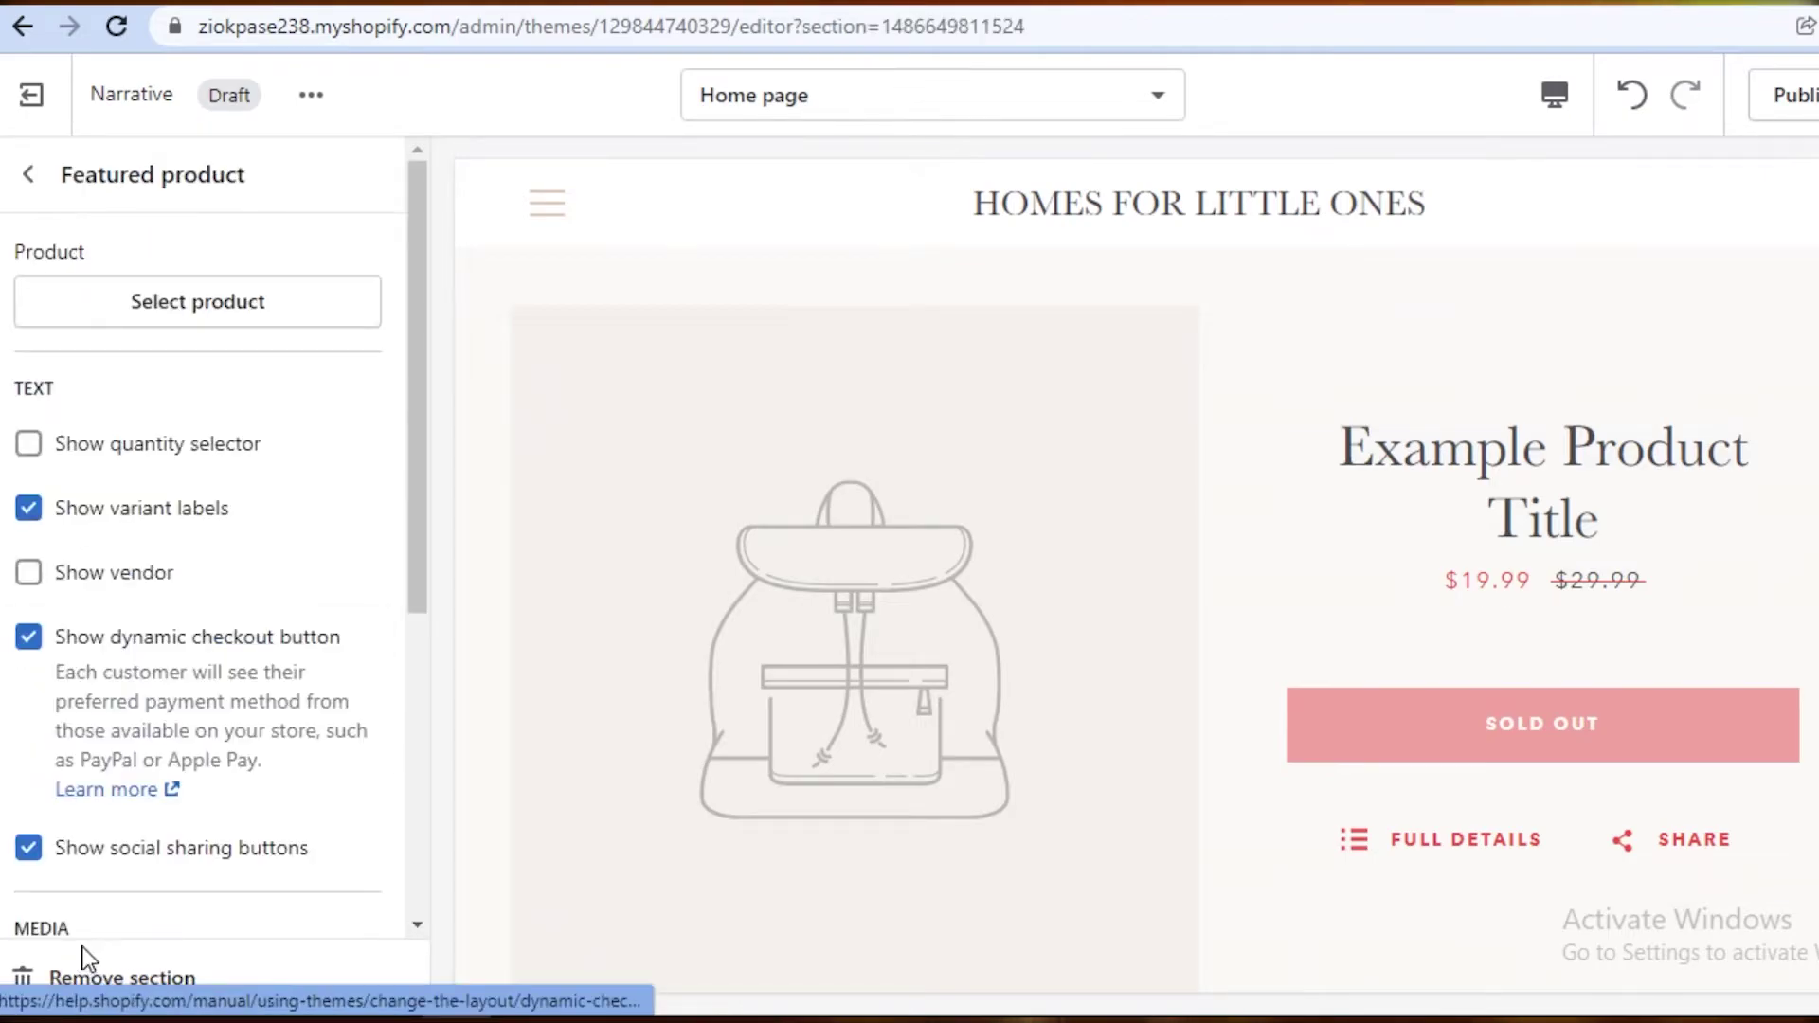
pyautogui.click(90, 978)
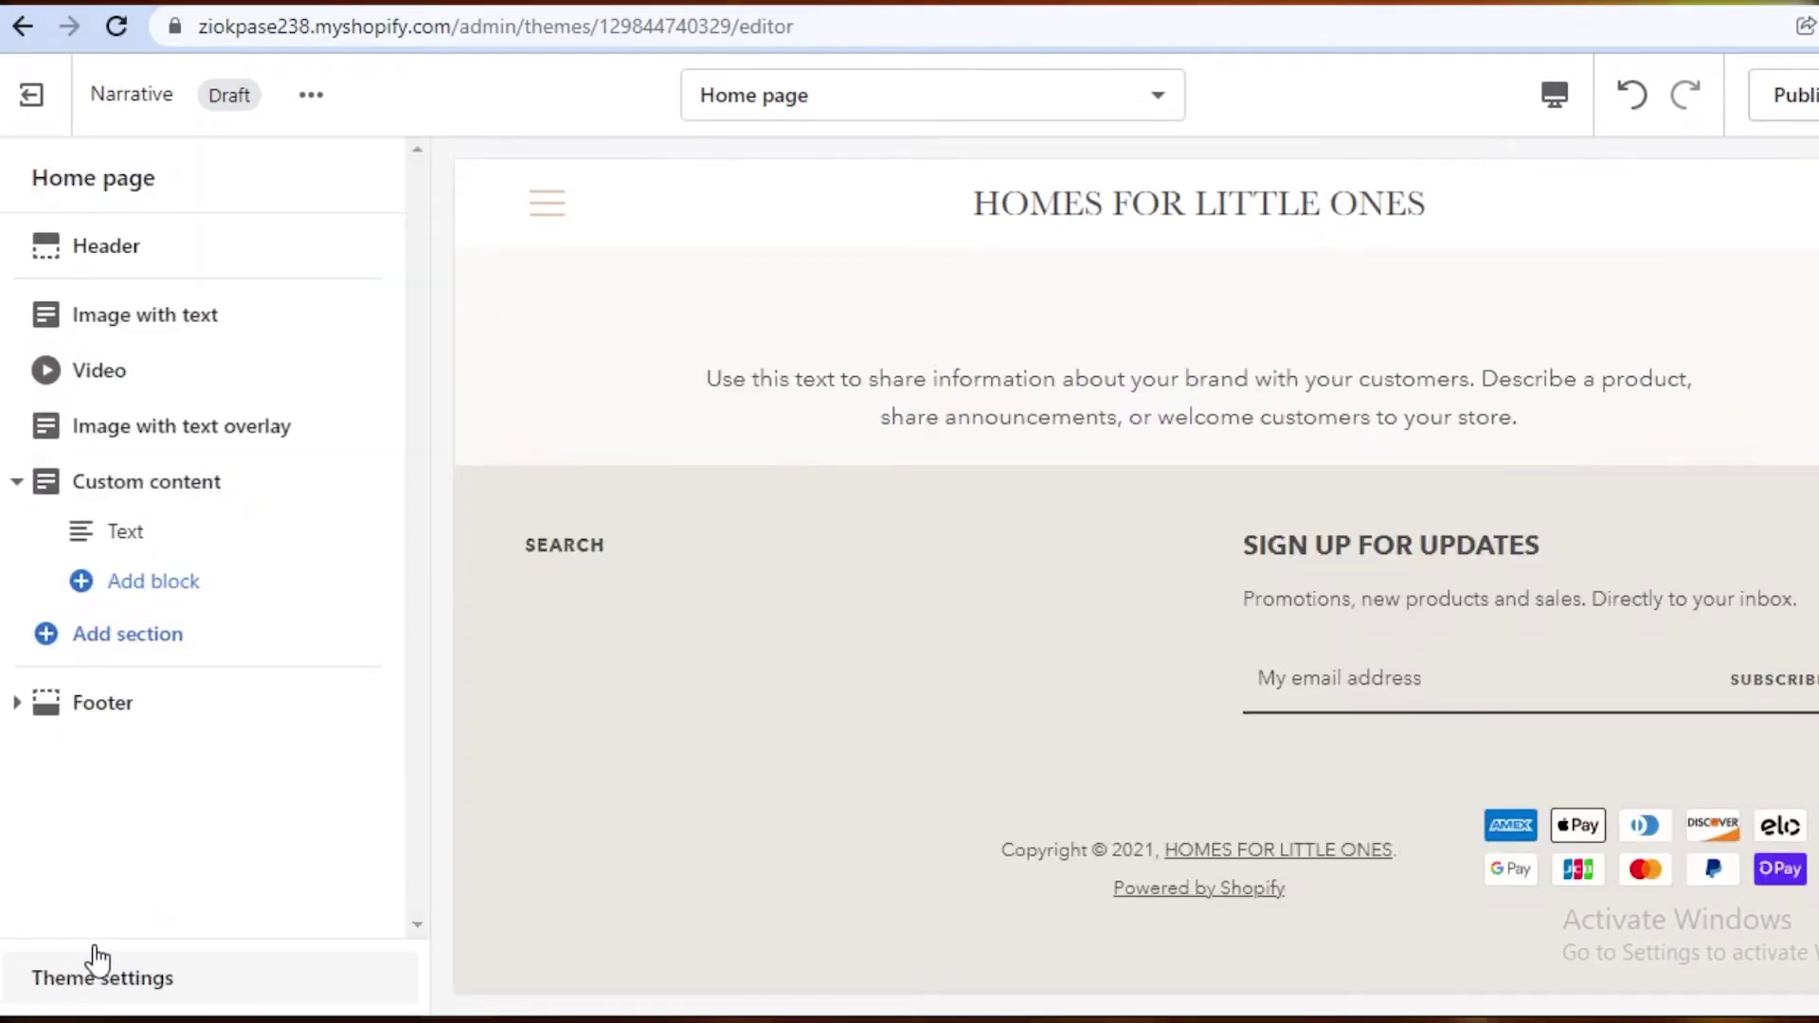
# Step: Remove the Custom content, Video and Image with text overlay sections from the home page
pyautogui.click(105, 502)
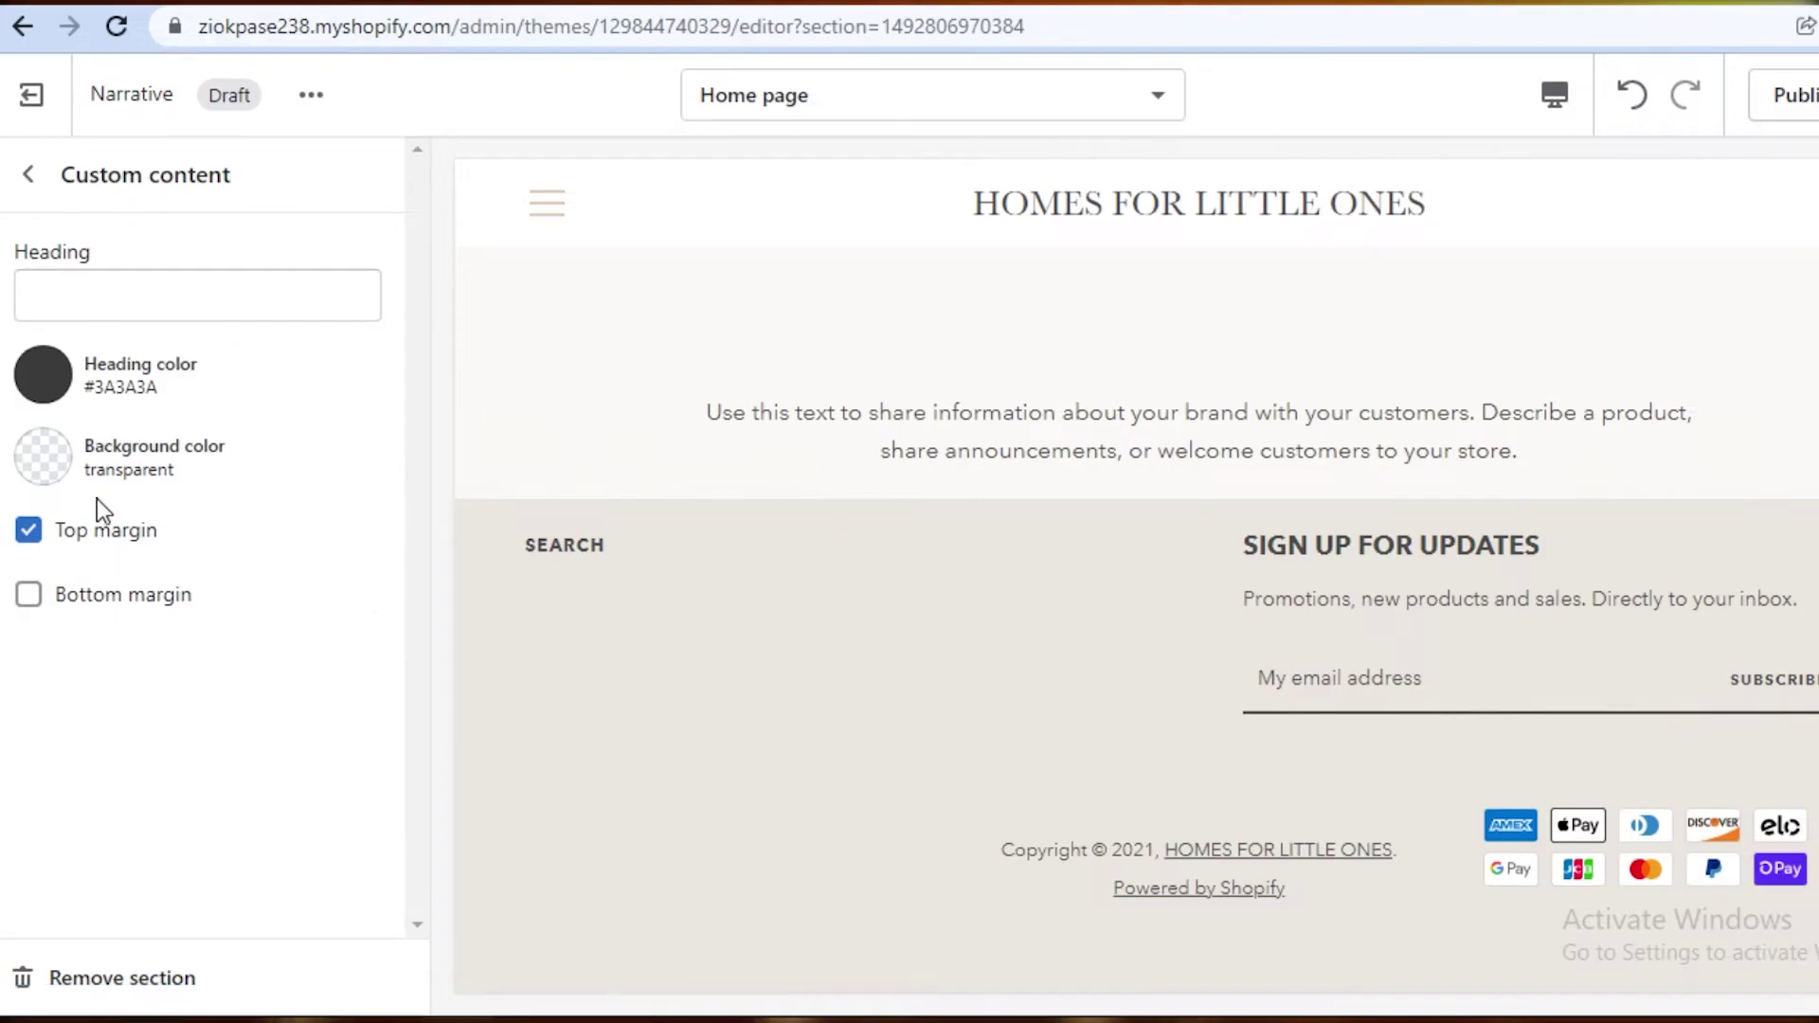
pyautogui.click(73, 979)
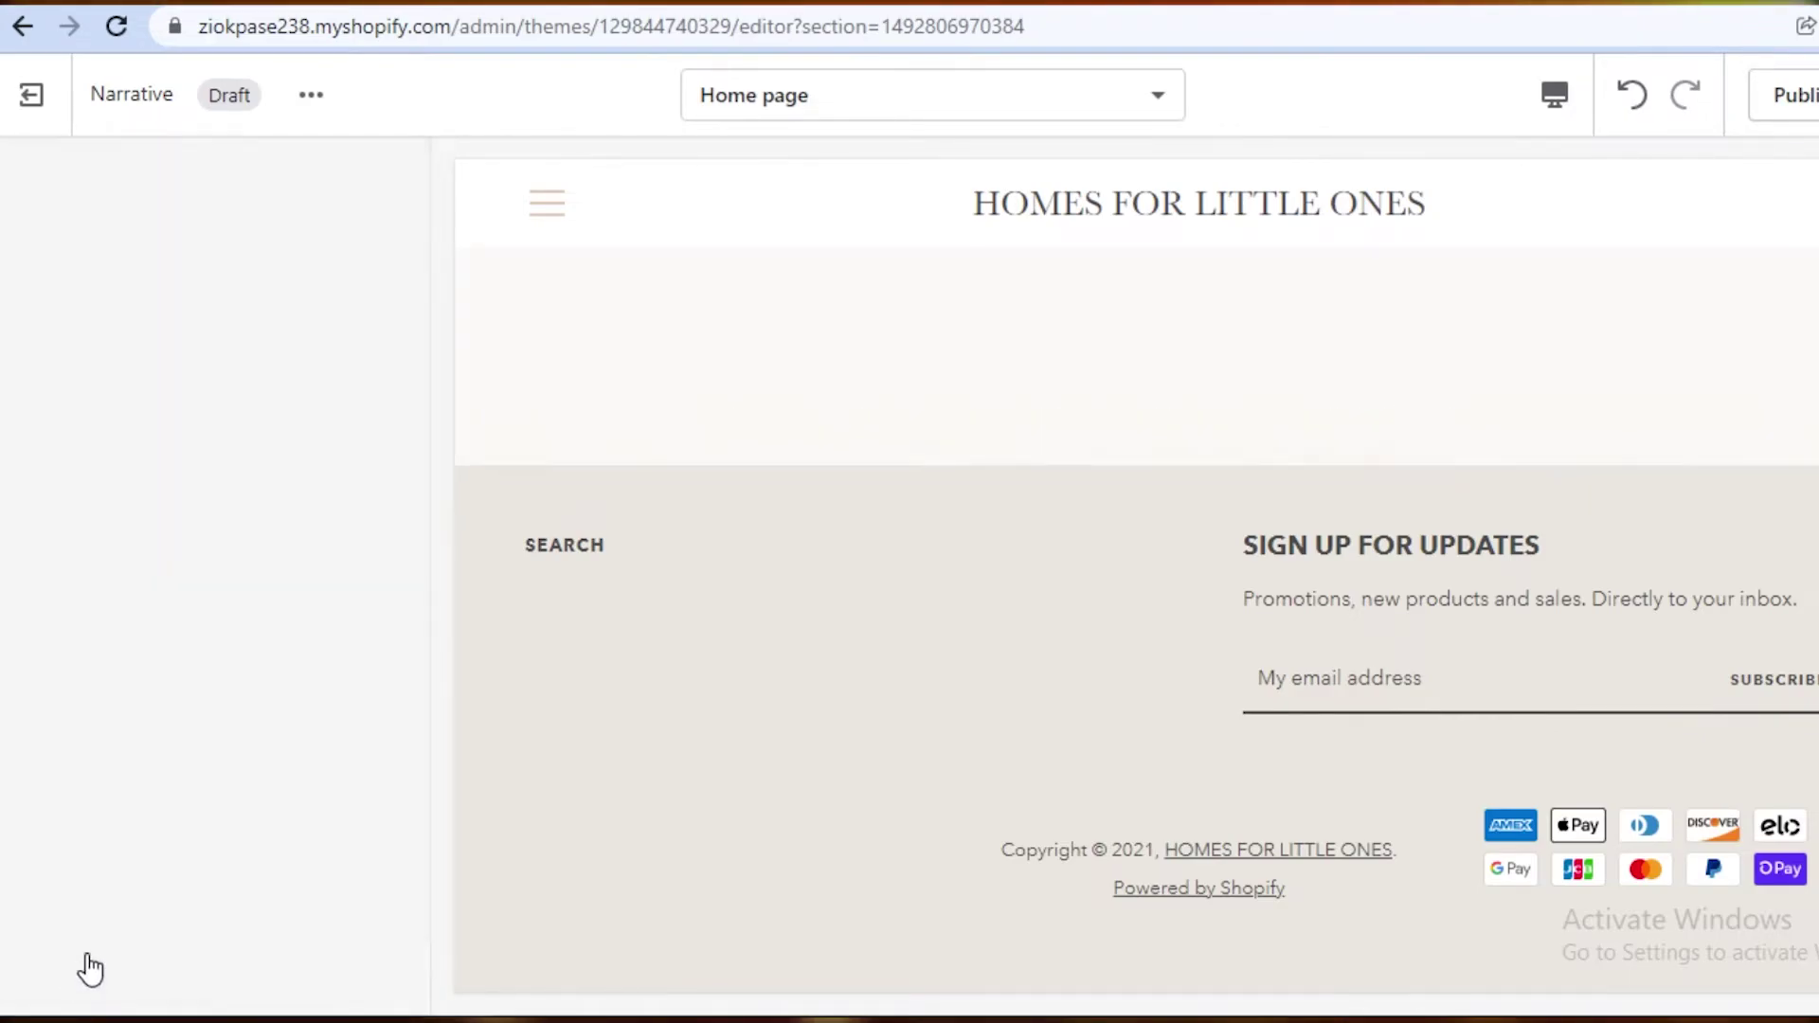
pyautogui.click(132, 371)
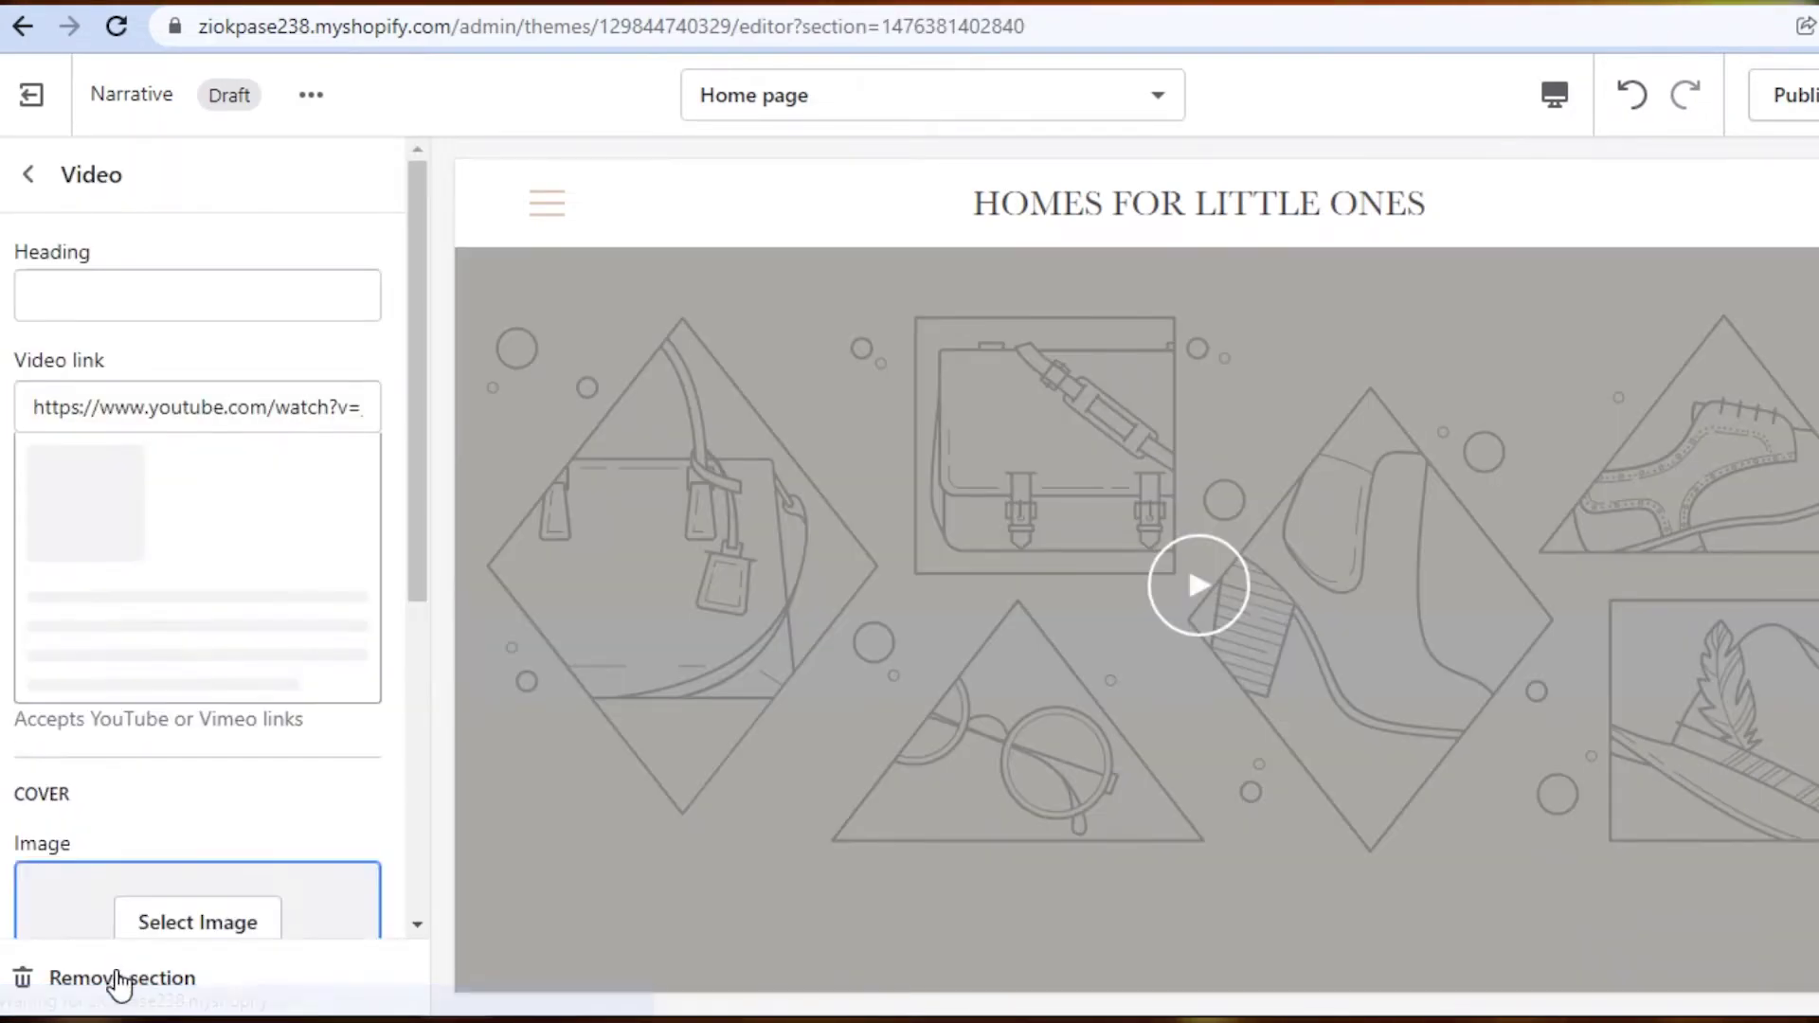
pyautogui.click(132, 976)
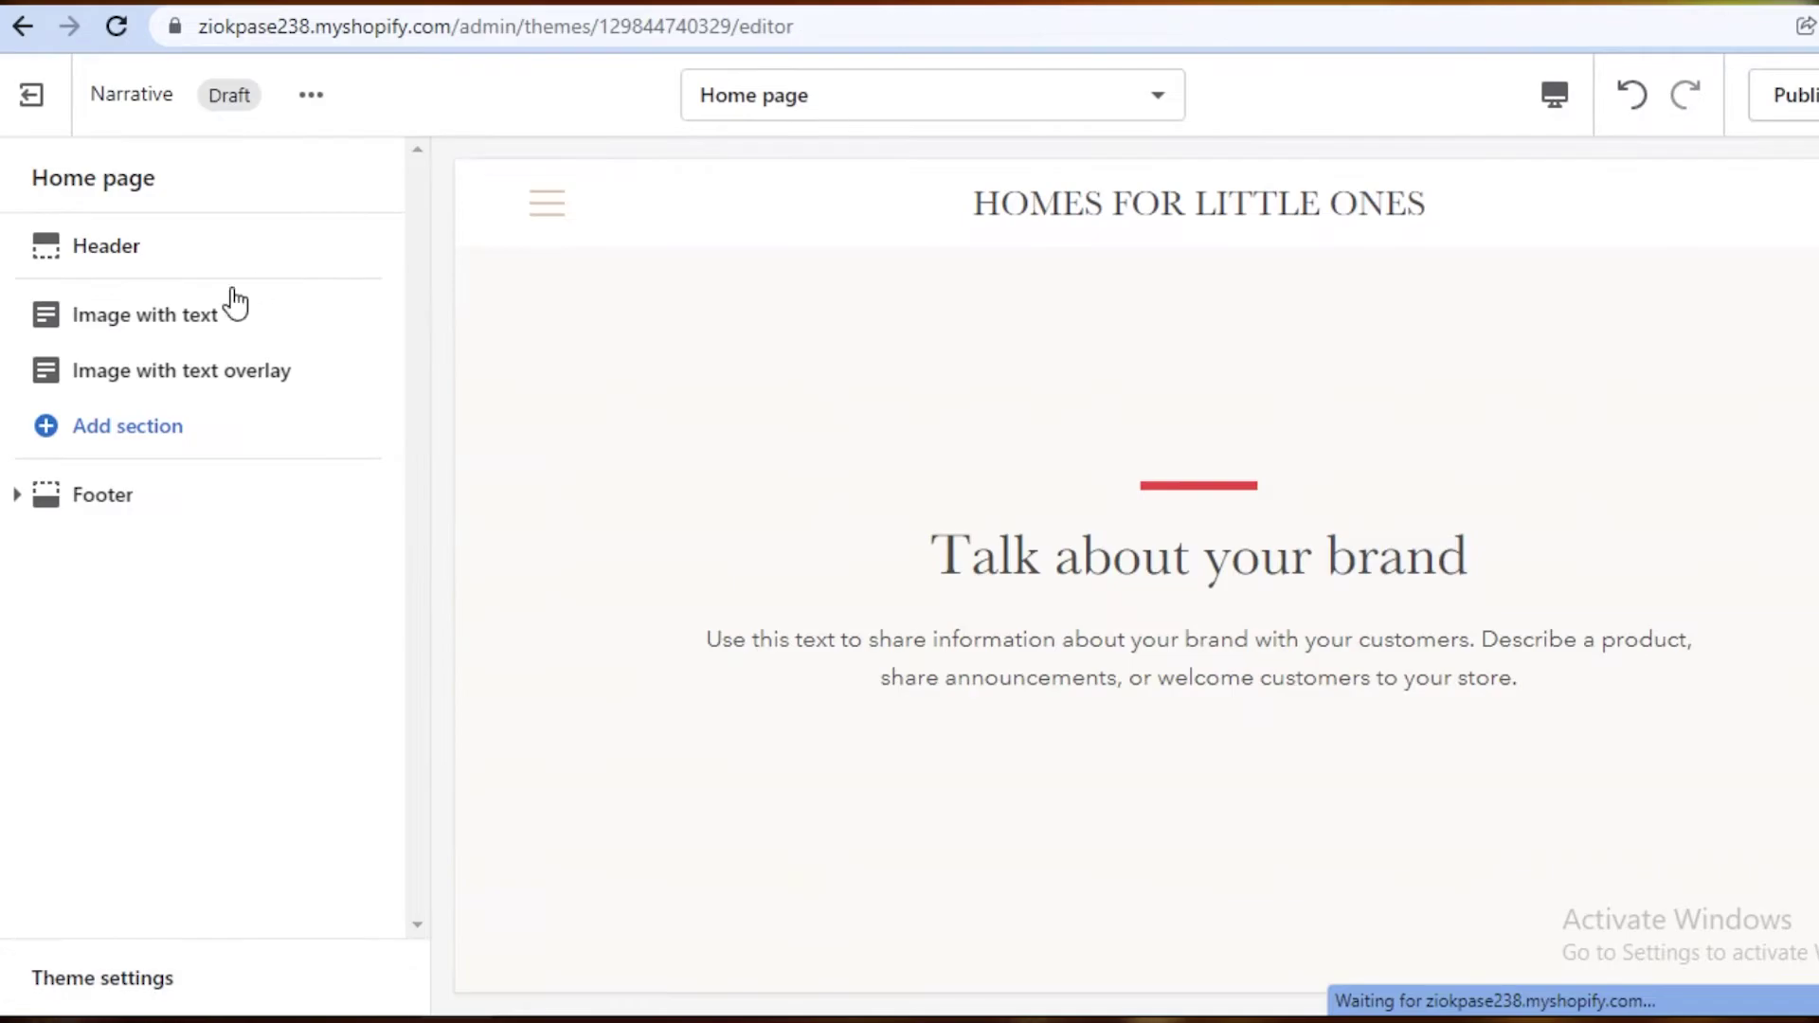
pyautogui.click(165, 379)
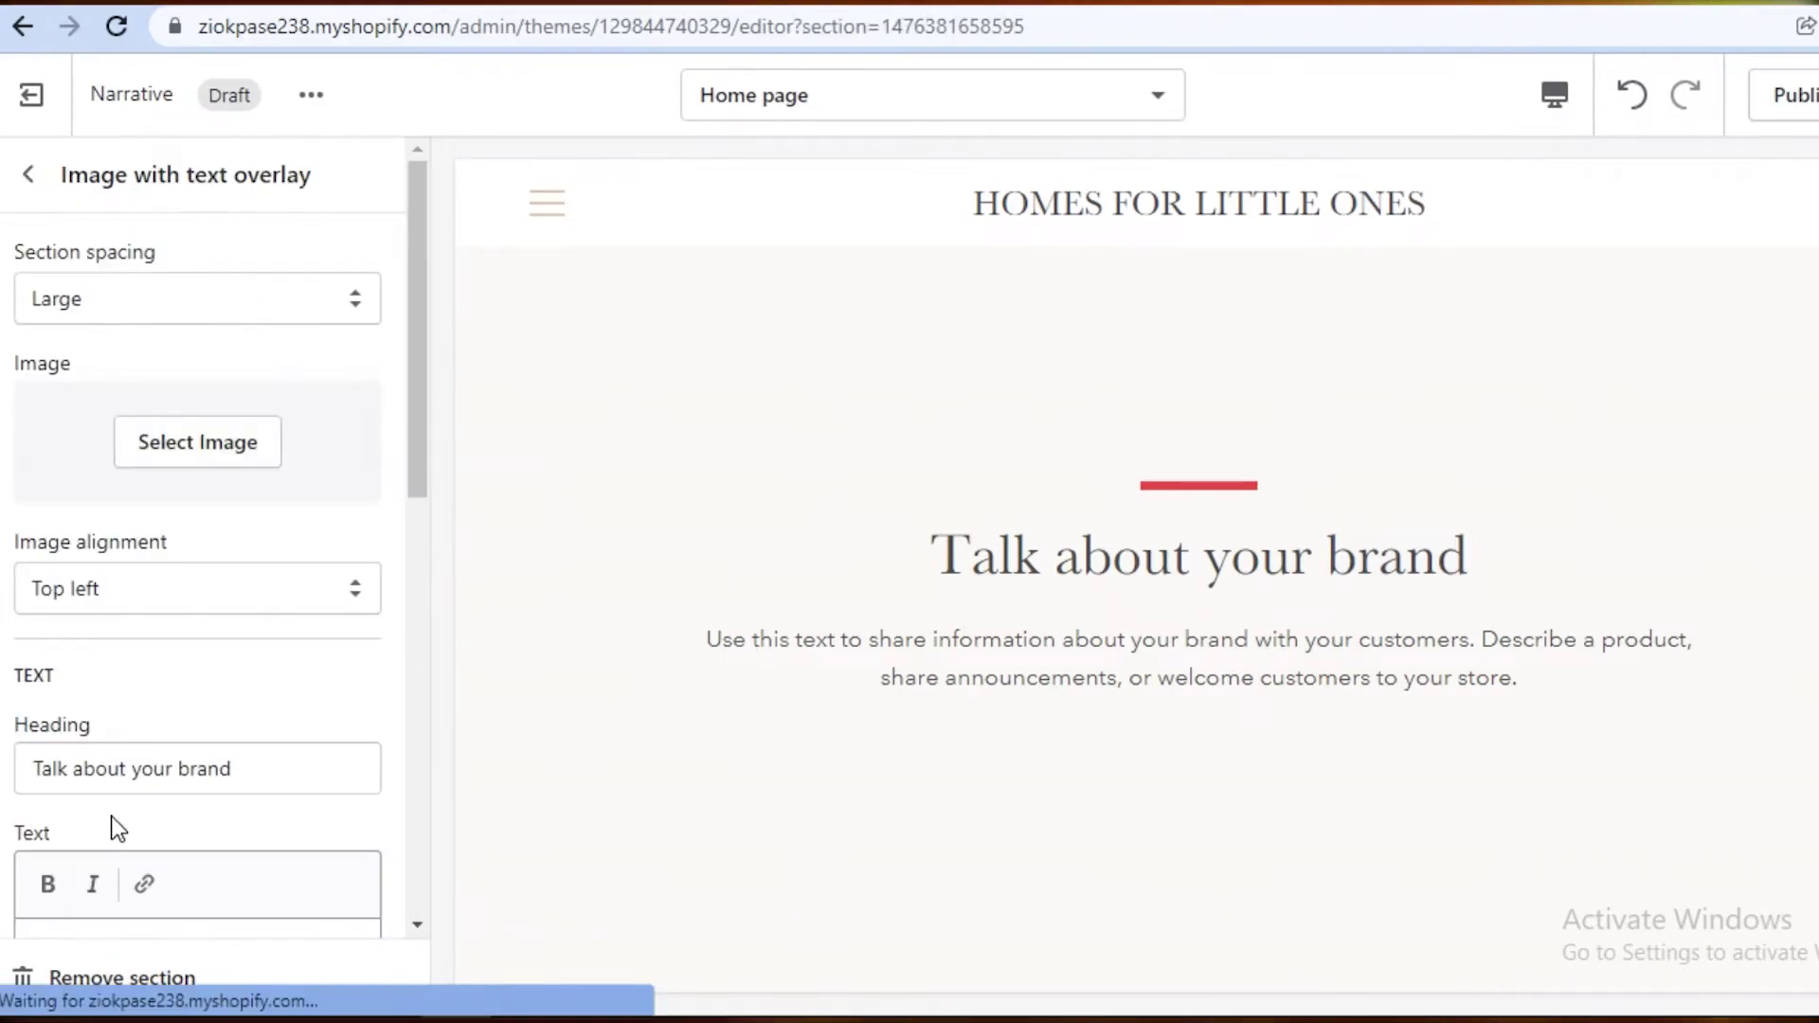
pyautogui.click(66, 981)
# Step: Open the image selection for the Image with text section and search the free images for "art"
pyautogui.click(191, 314)
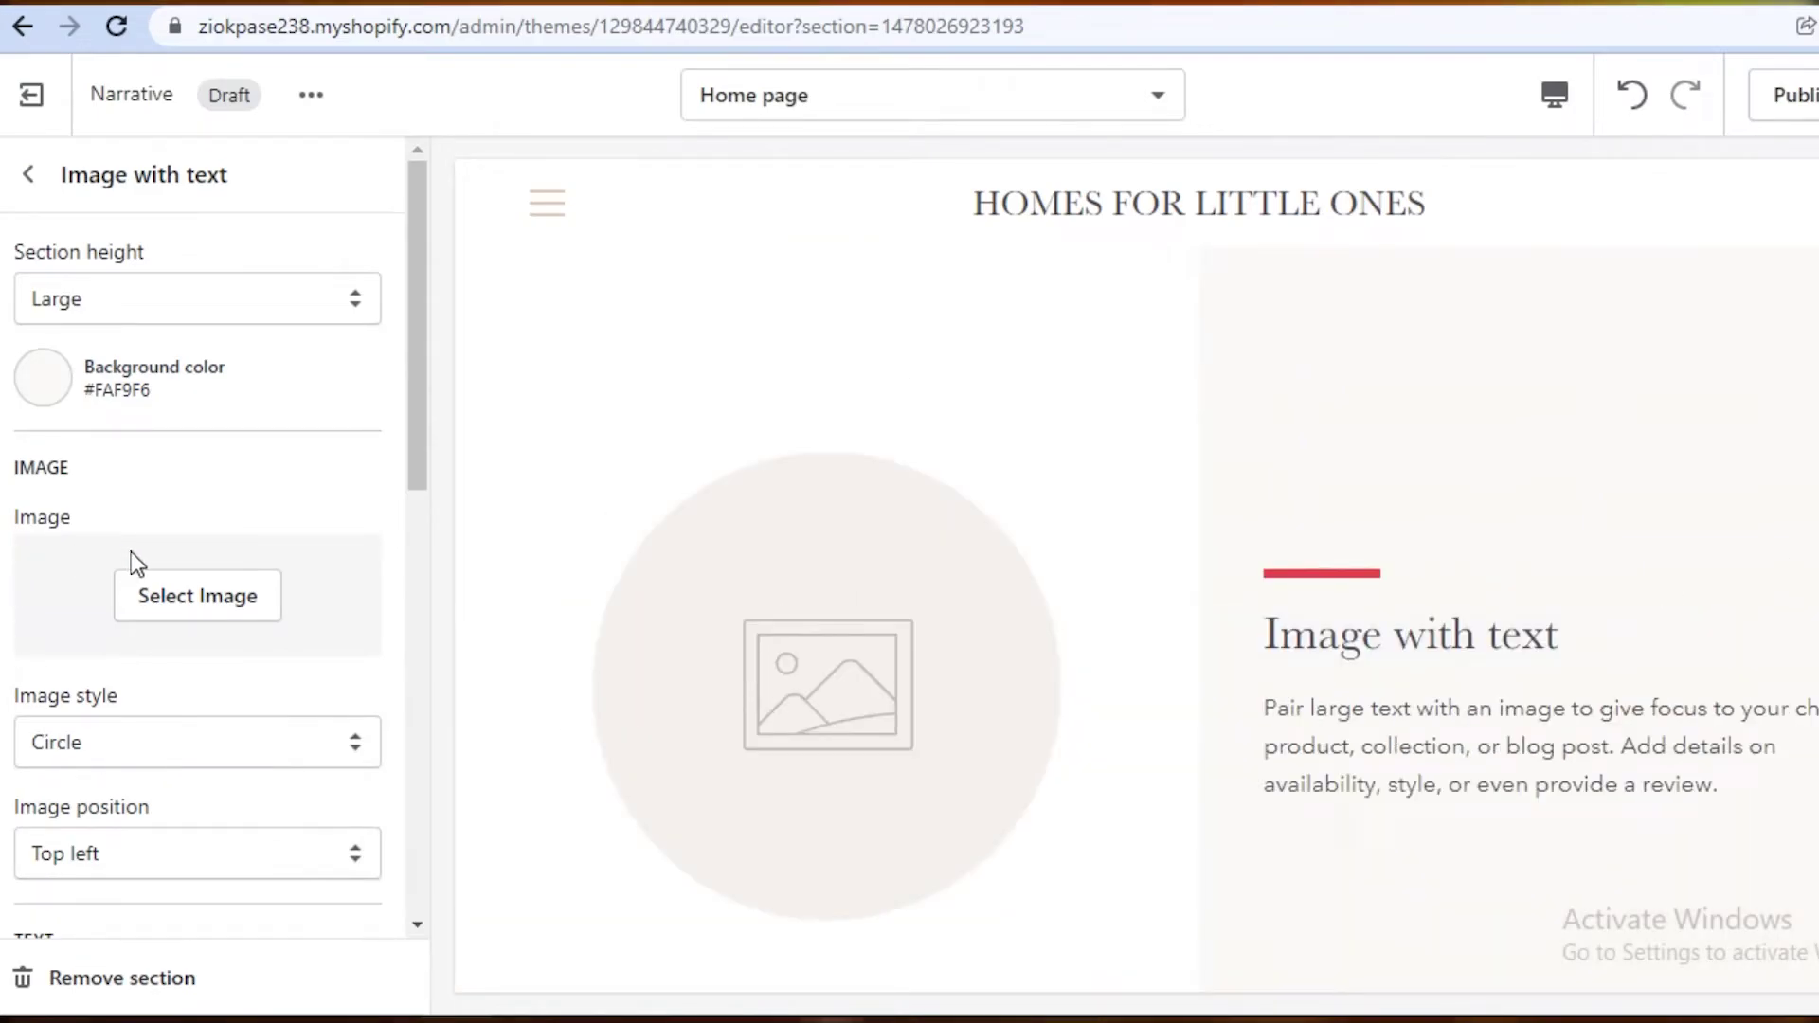
pyautogui.click(170, 598)
pyautogui.click(315, 256)
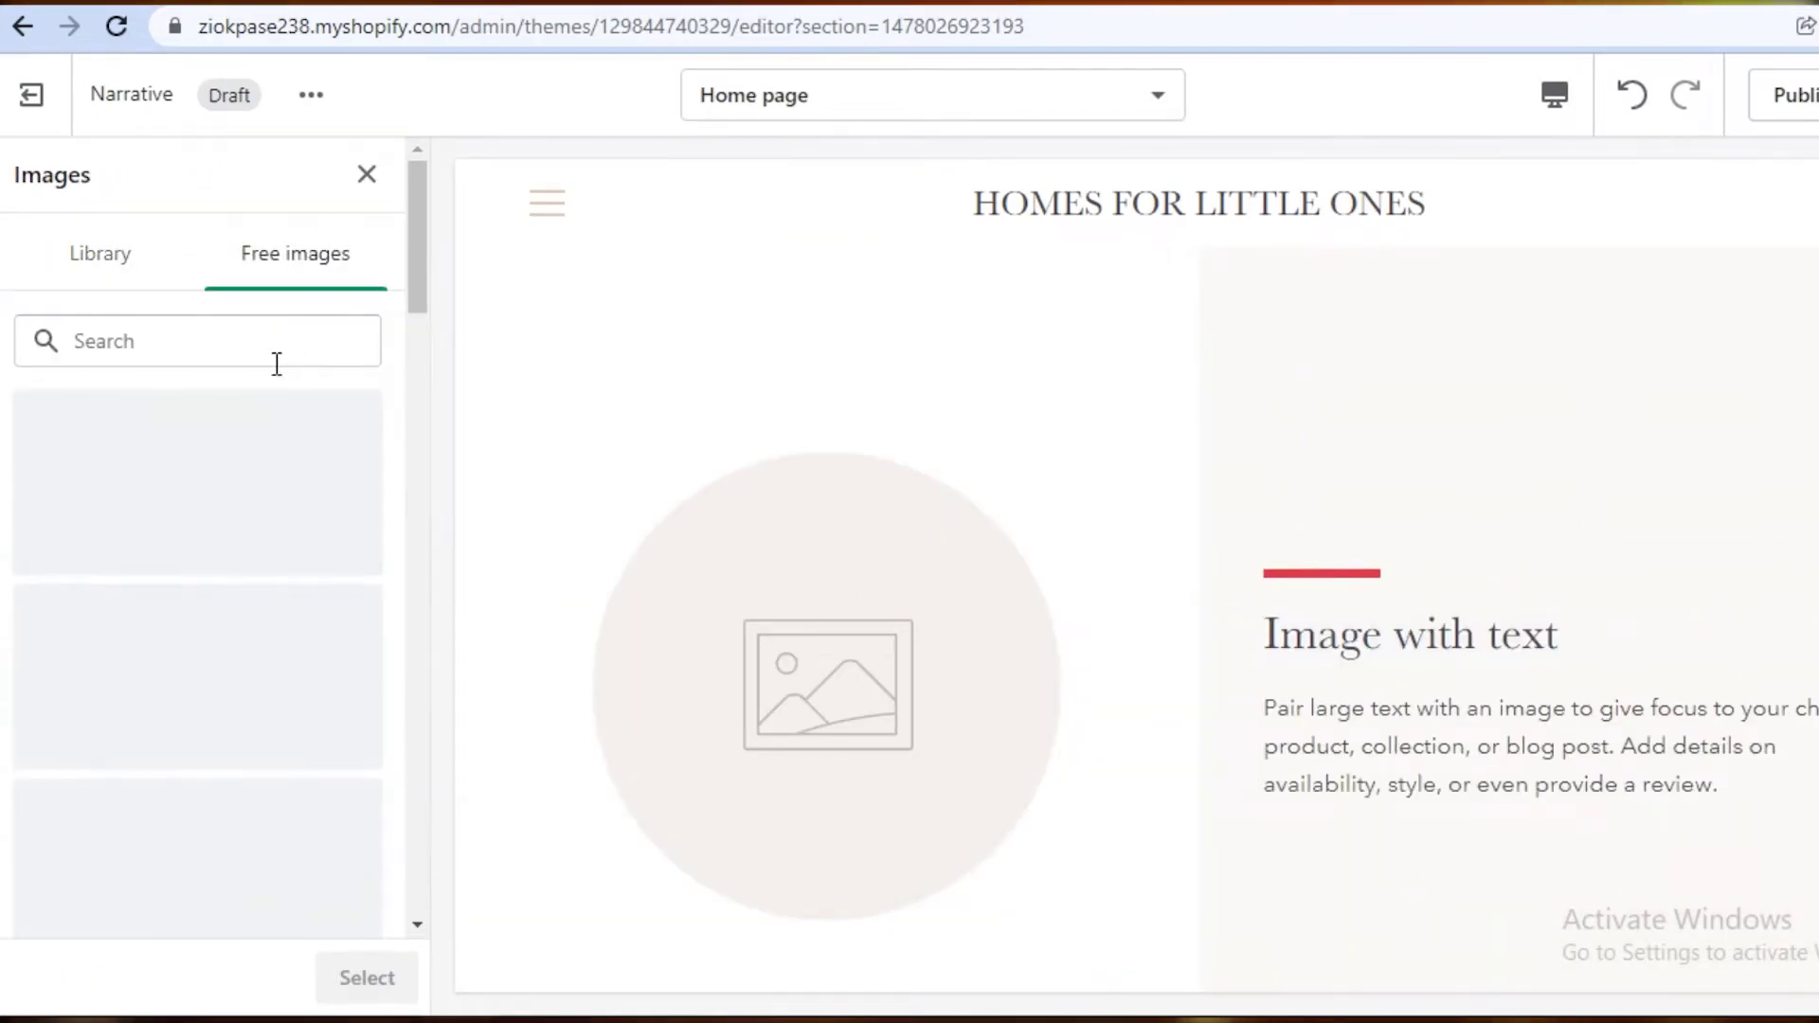
pyautogui.click(214, 383)
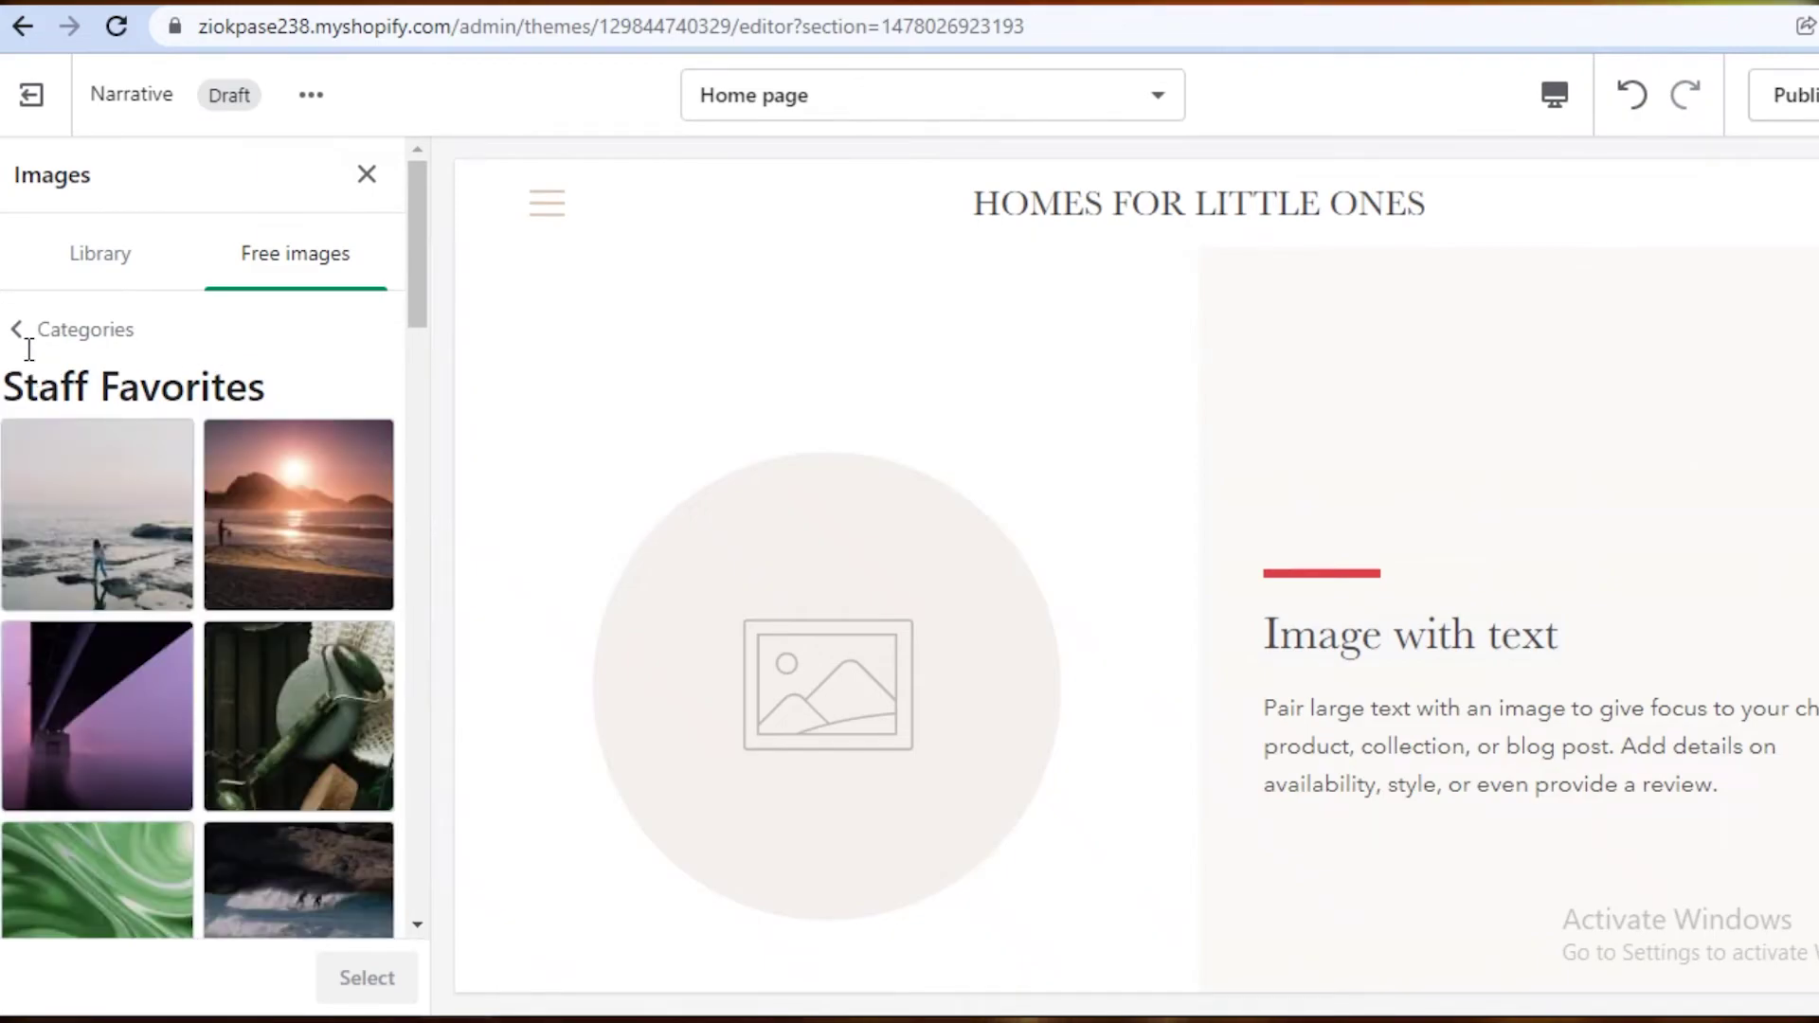
pyautogui.click(21, 328)
pyautogui.click(114, 327)
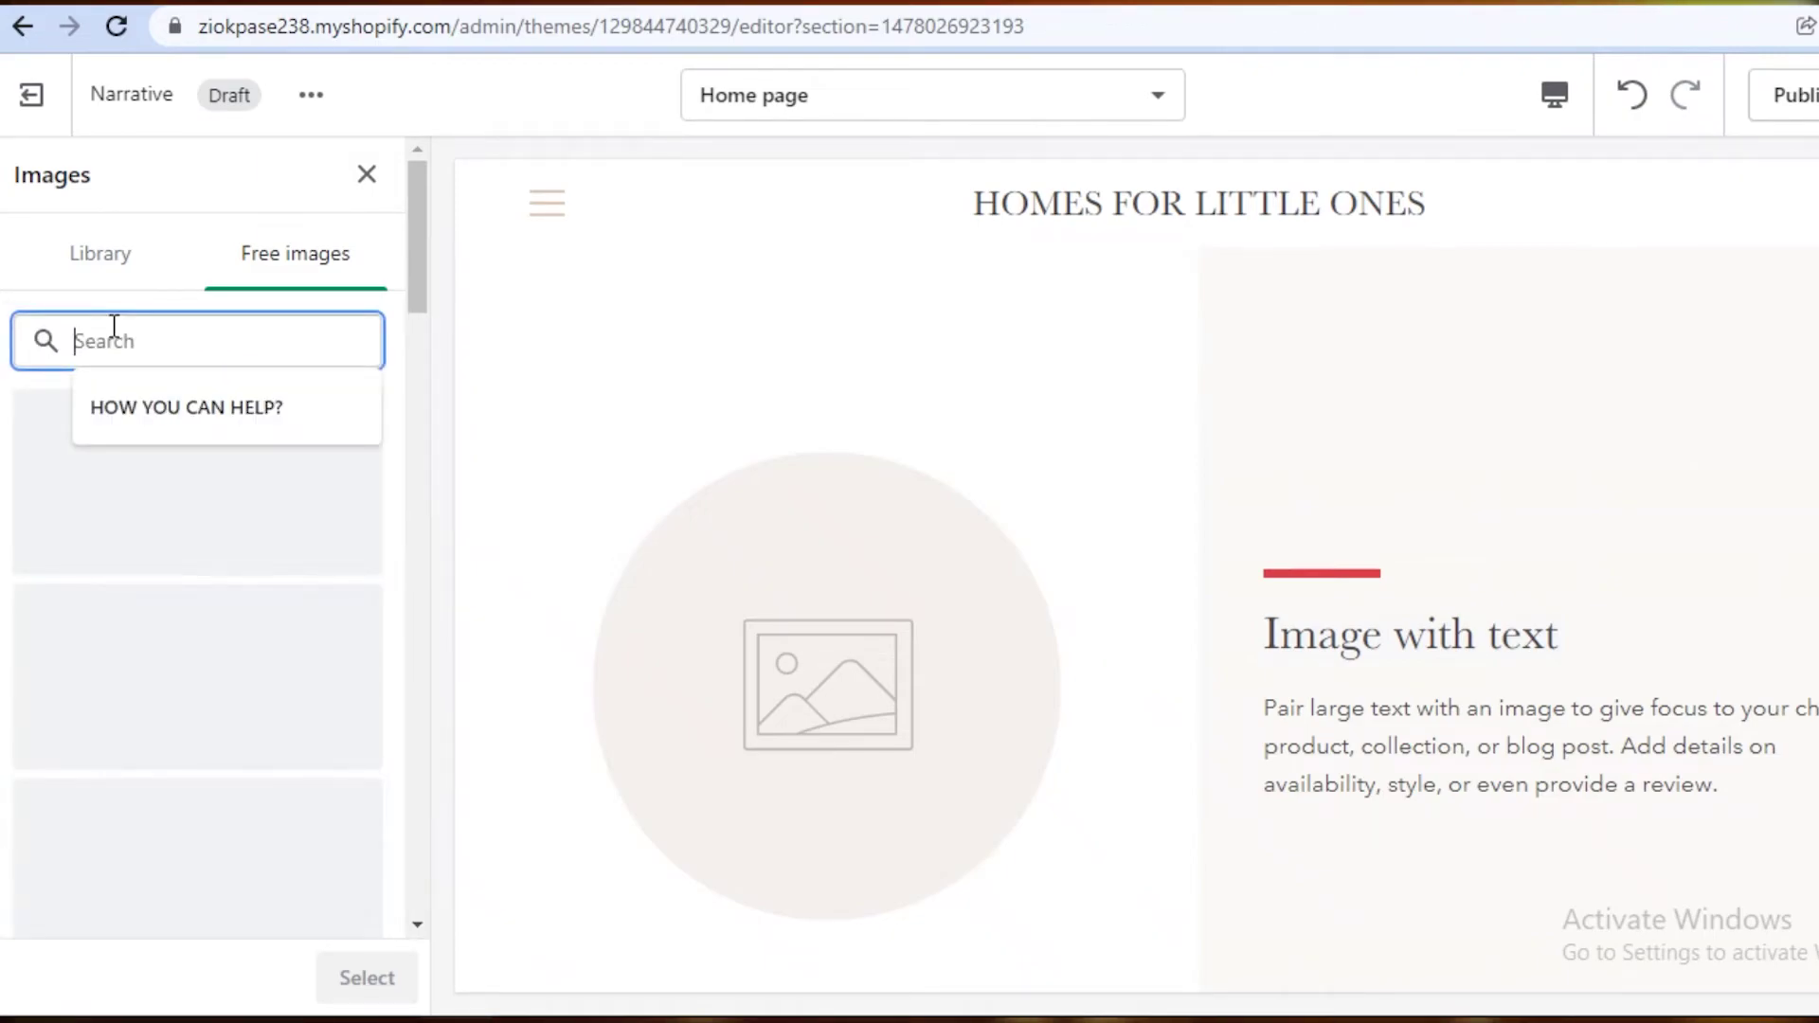
pyautogui.write('art')
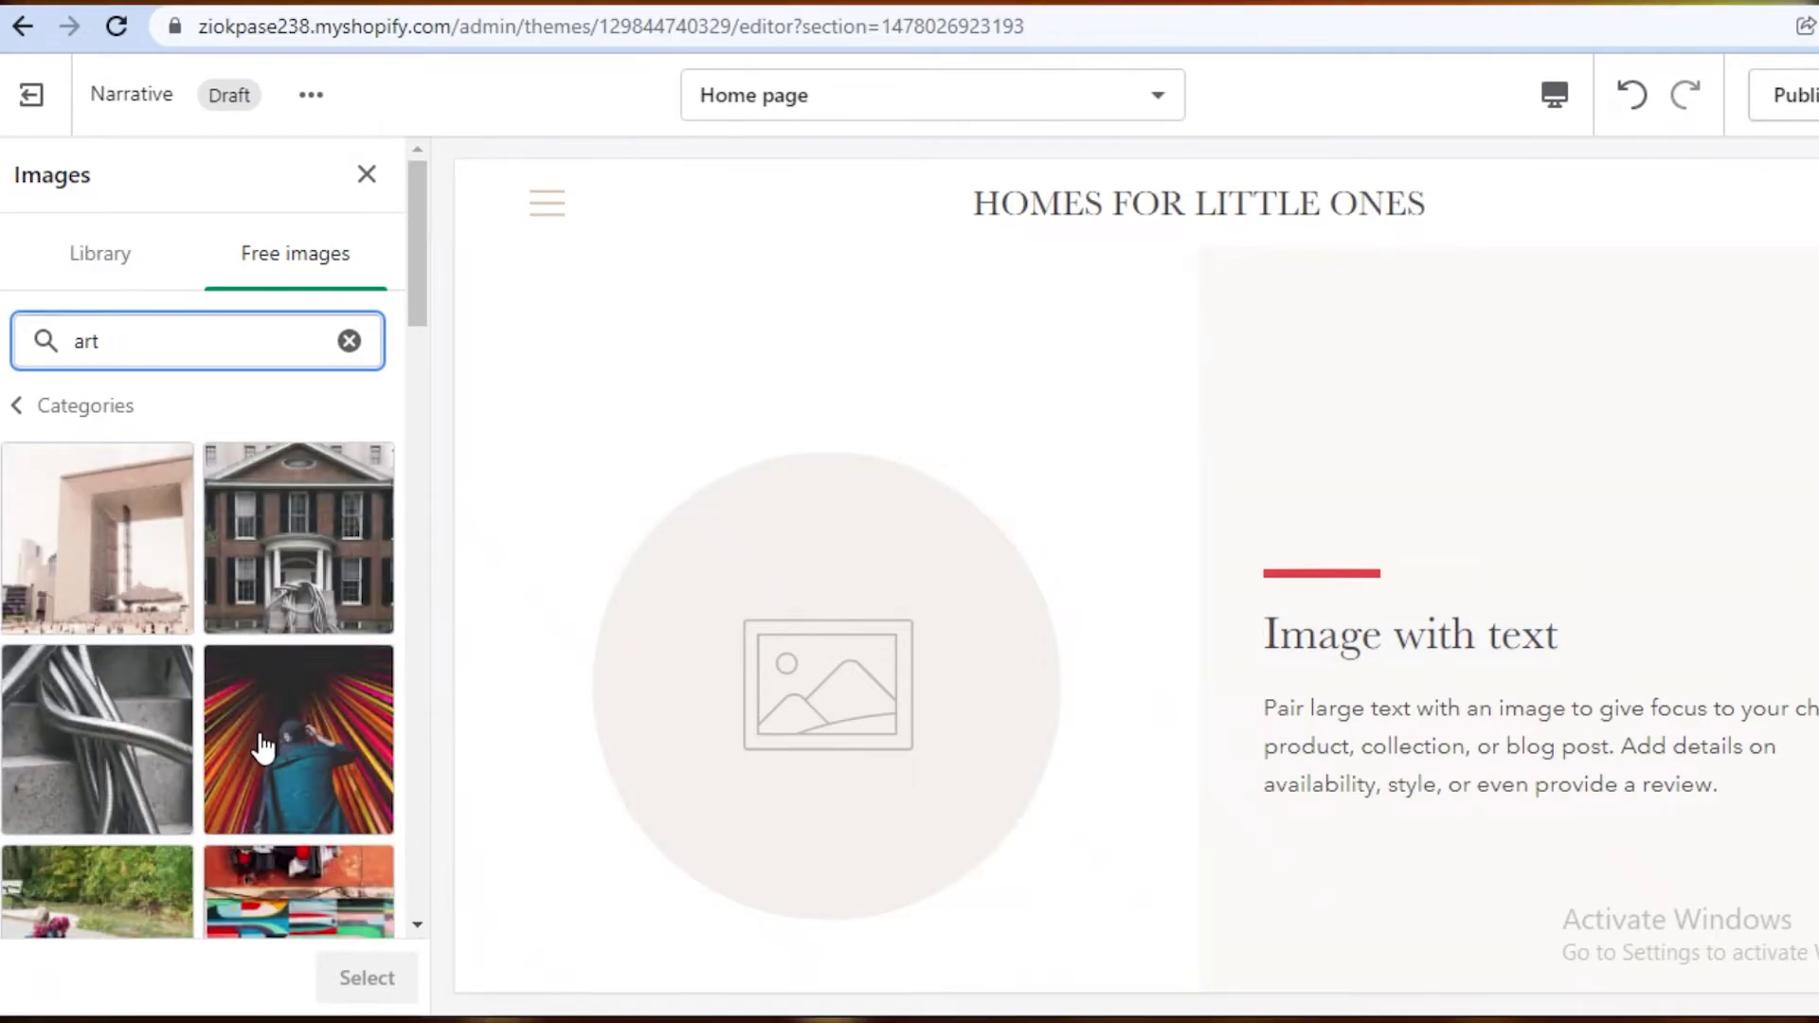
# Step: Use the free photo of twisted metal tubes on concrete steps as the Image with text section's image
pyautogui.scroll(-3, 264, 749)
pyautogui.scroll(2, 185, 654)
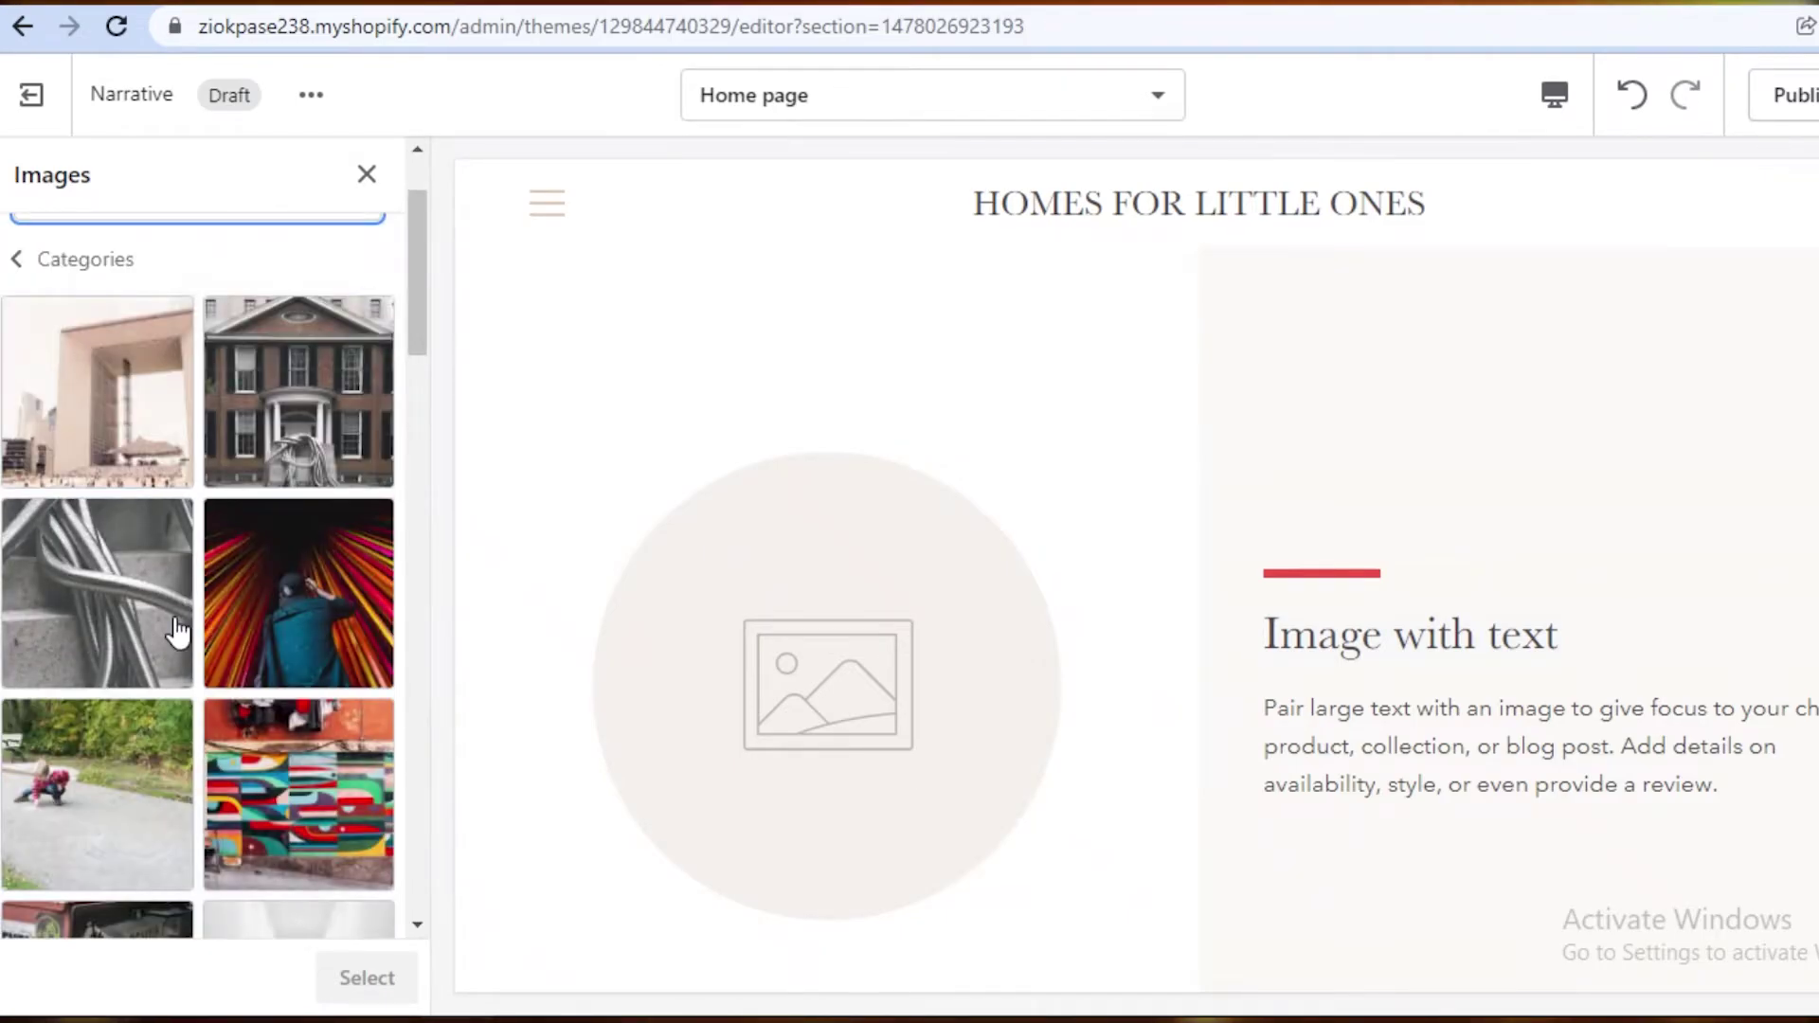
pyautogui.scroll(-2, 177, 631)
pyautogui.click(142, 474)
pyautogui.click(334, 990)
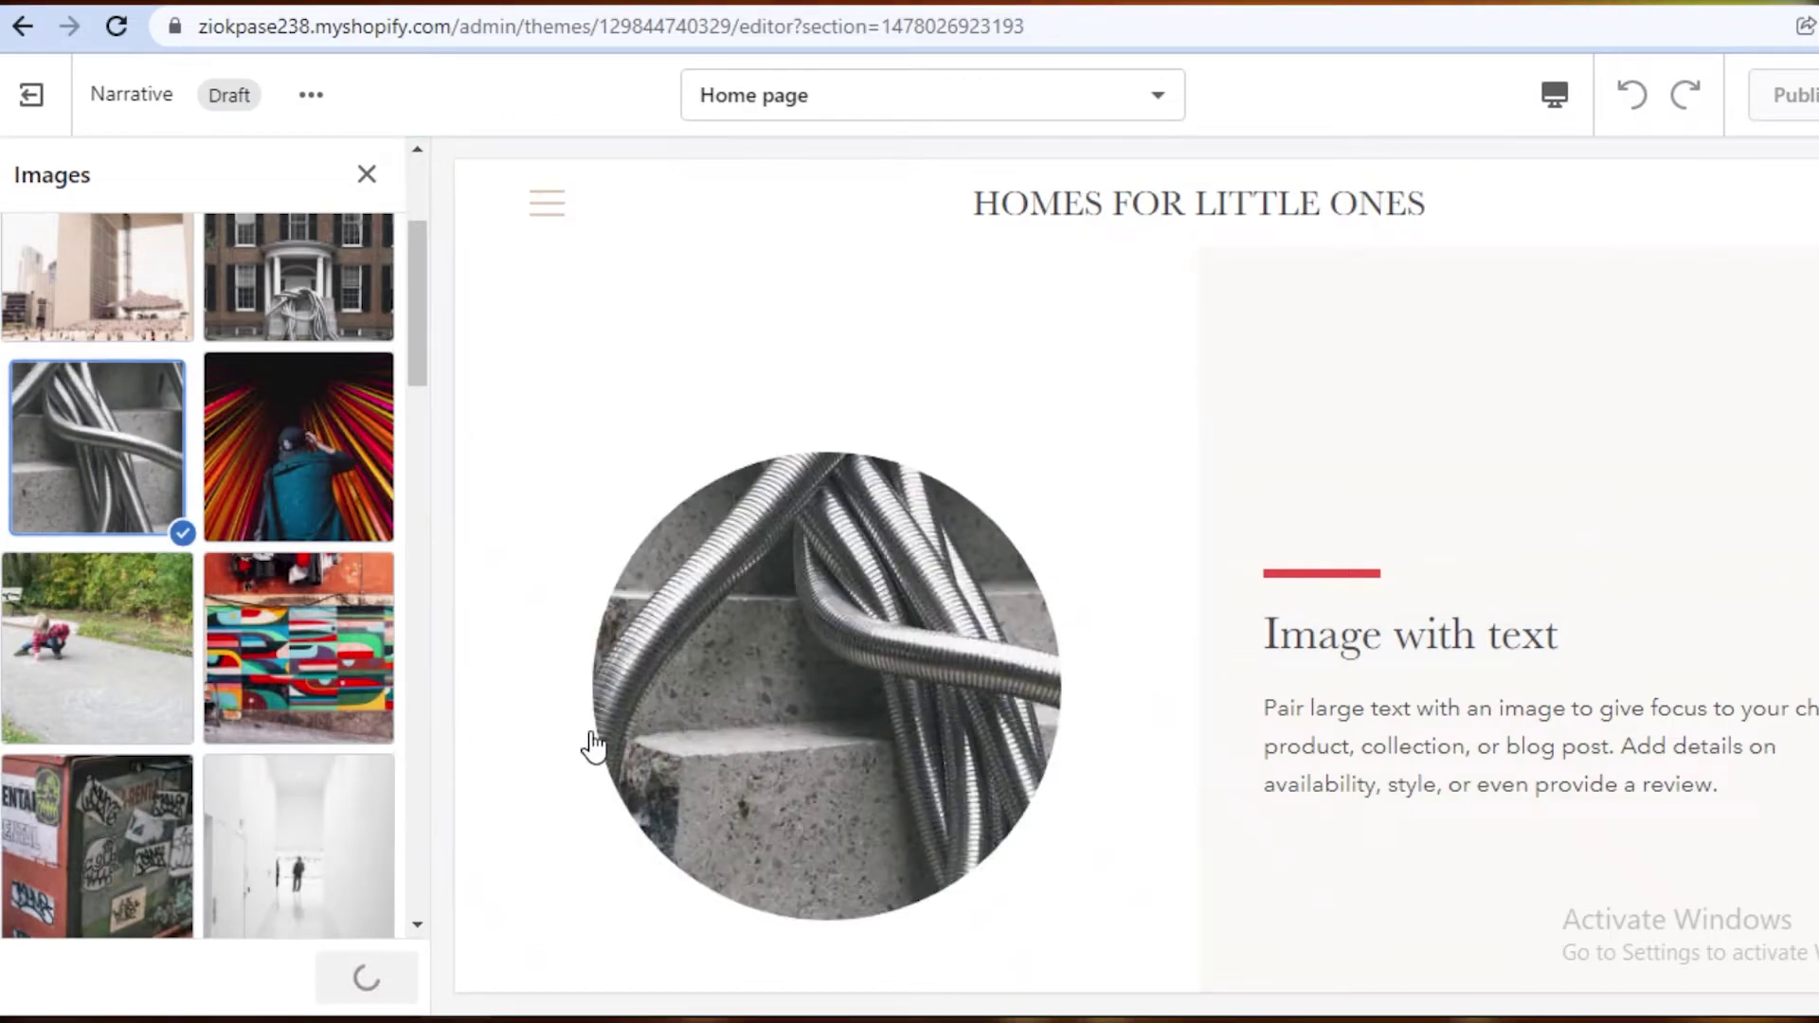
# Step: Set the Image with text section's heading to the artist's first name followed by "art protfolio"
pyautogui.scroll(-3, 113, 853)
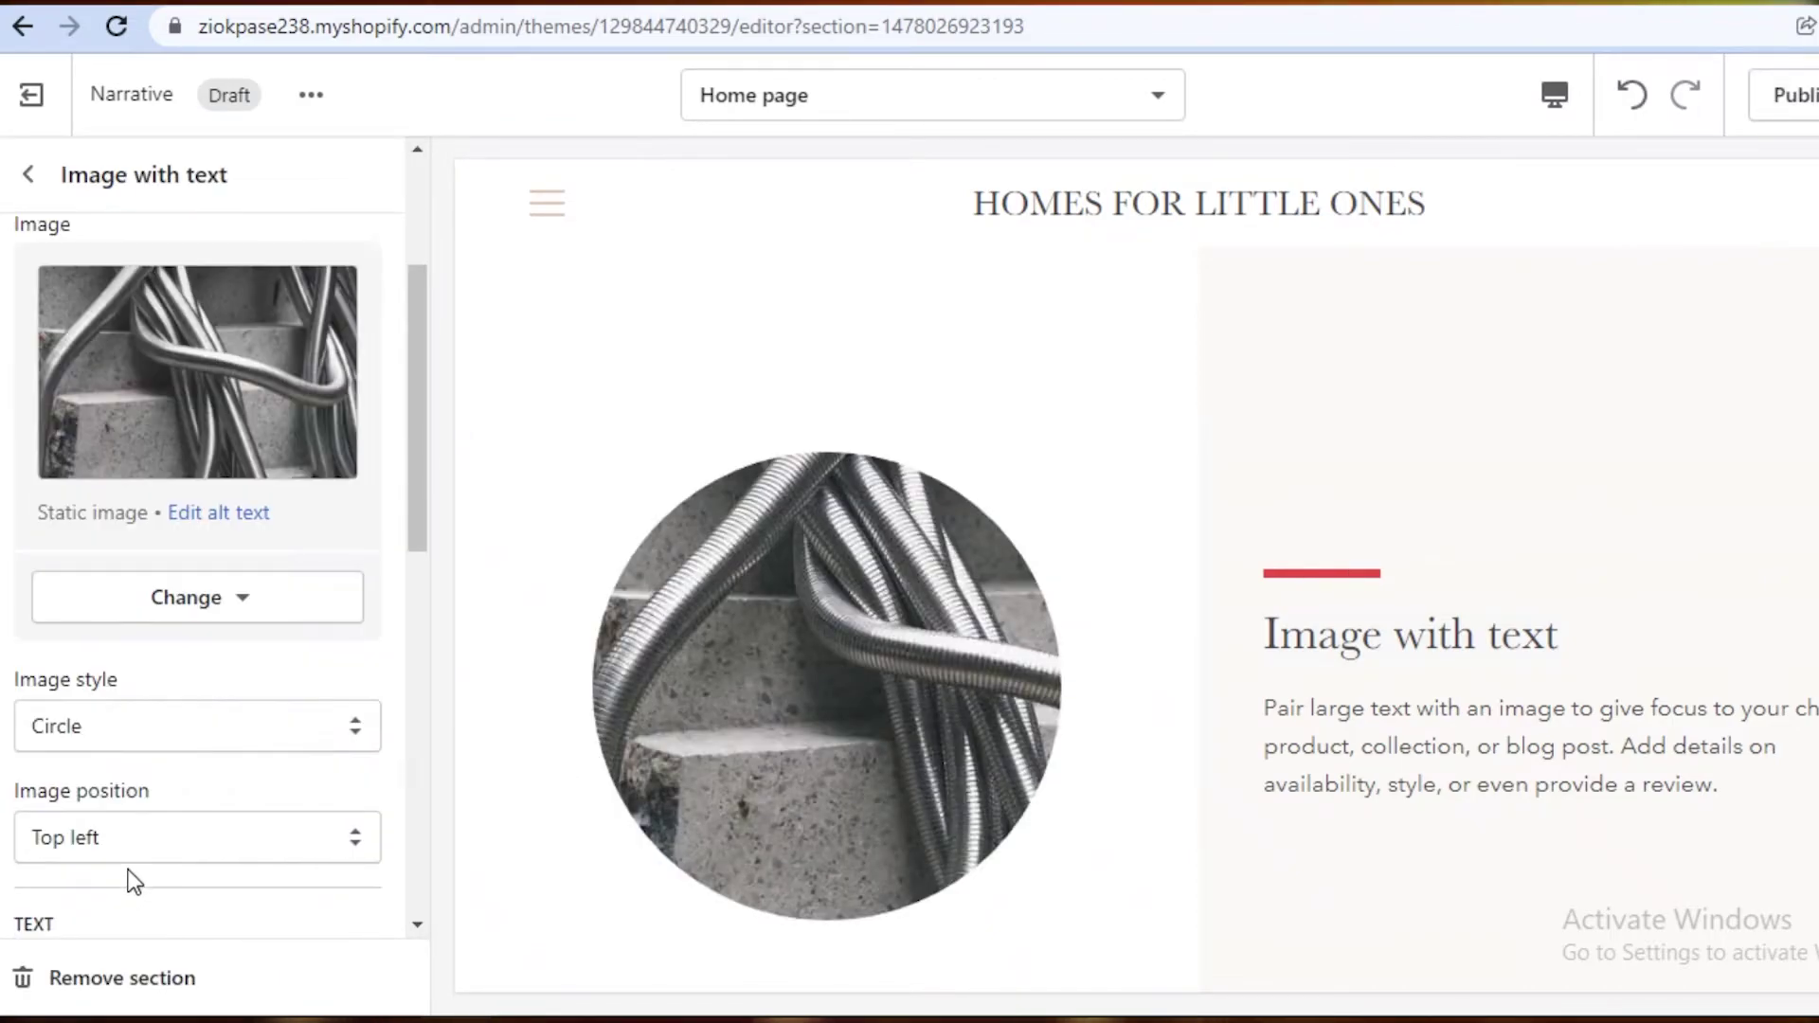
pyautogui.scroll(-6, 114, 853)
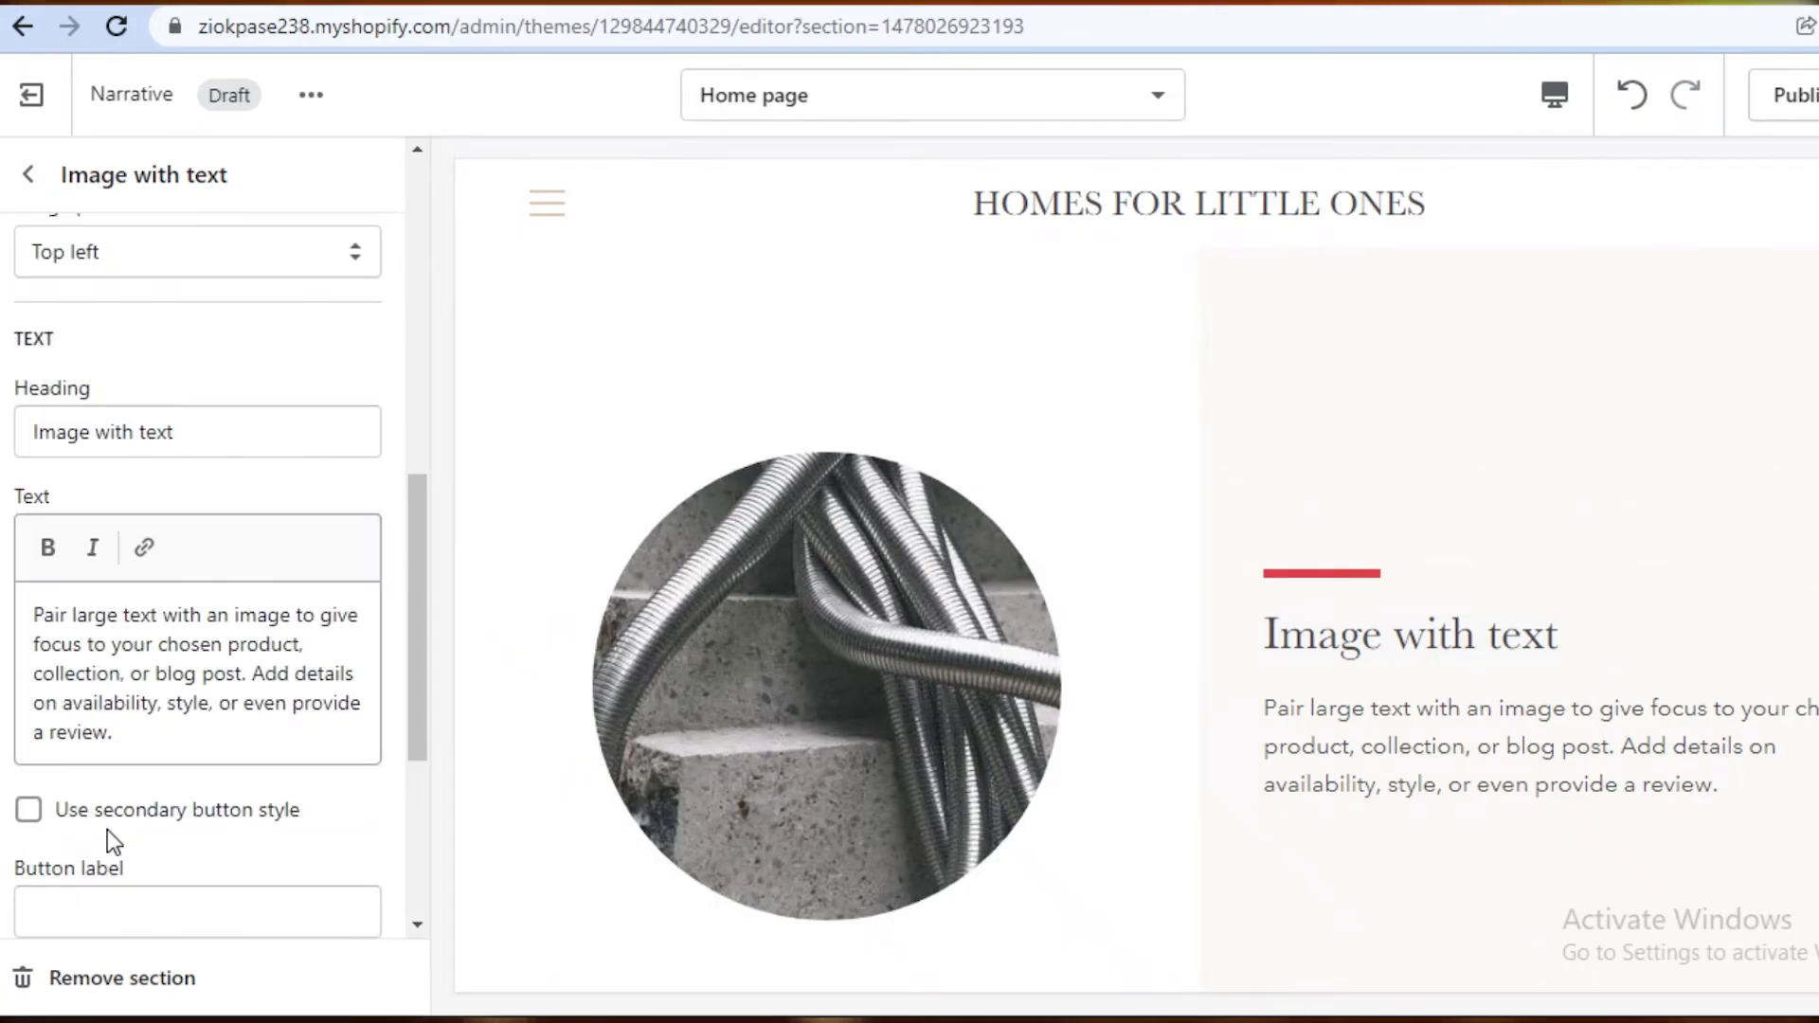
pyautogui.click(150, 438)
pyautogui.hotkey('ctrl', 'a')
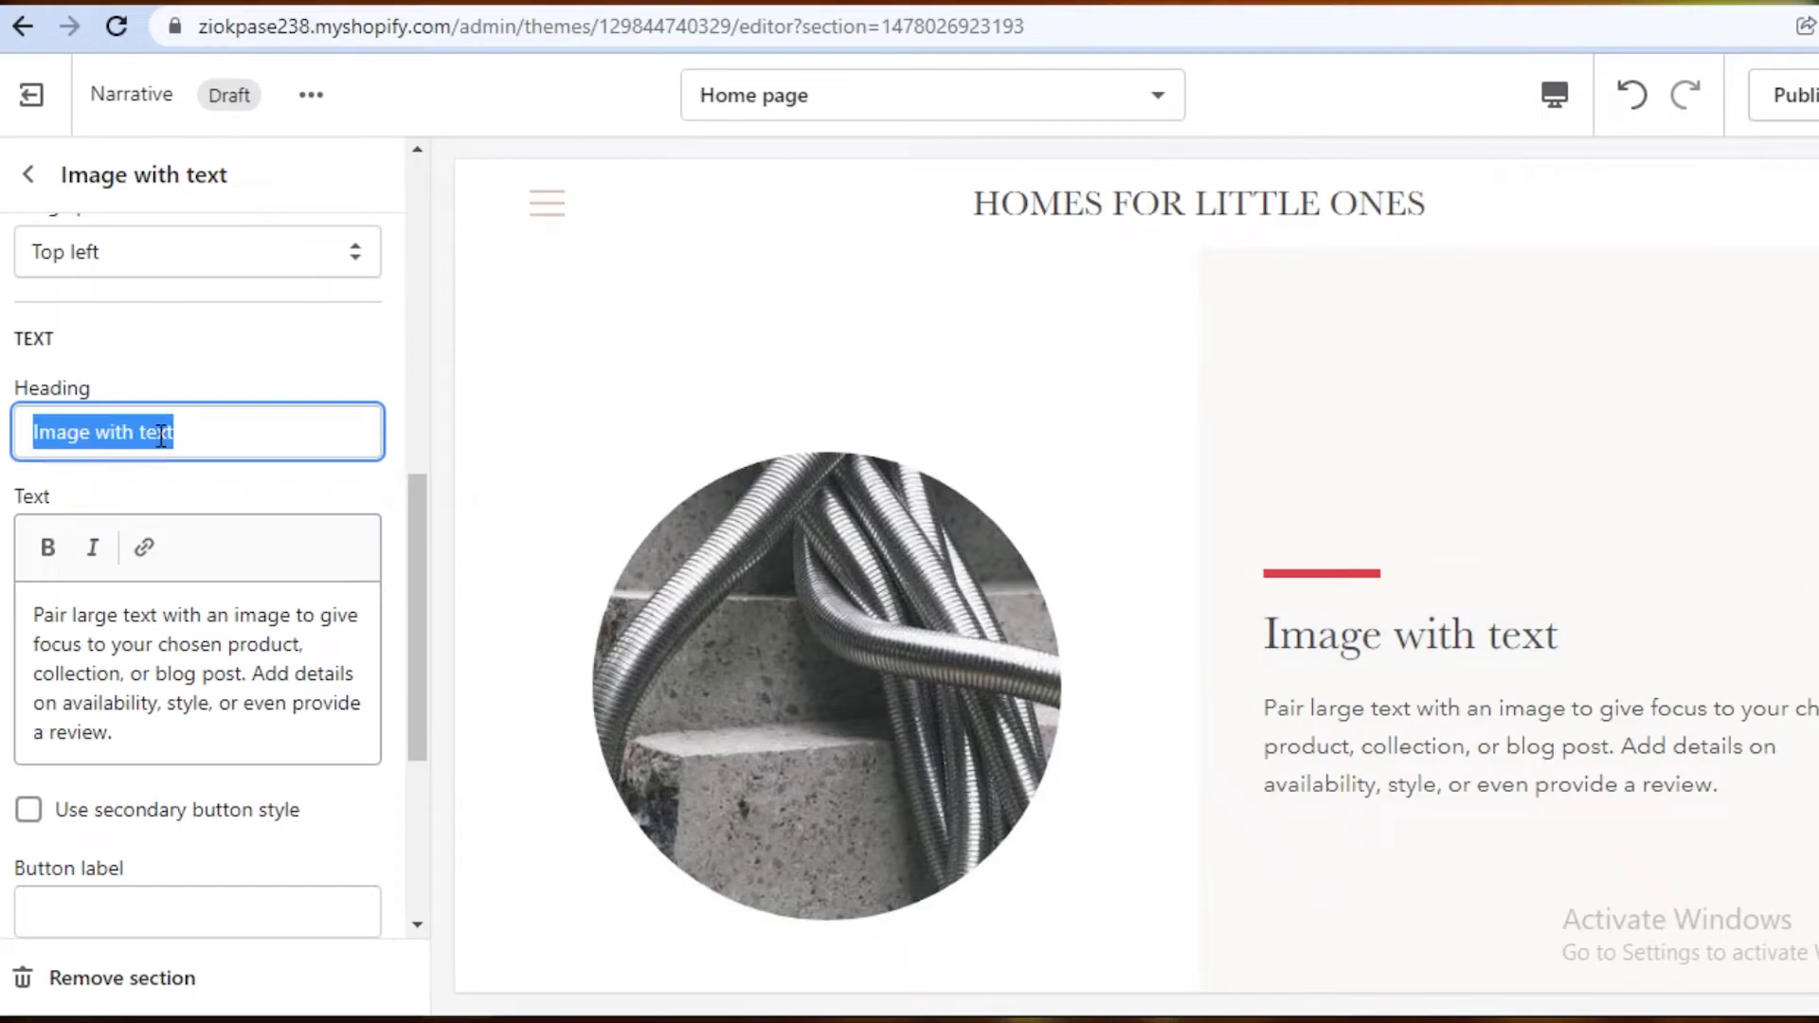
pyautogui.write('sara')
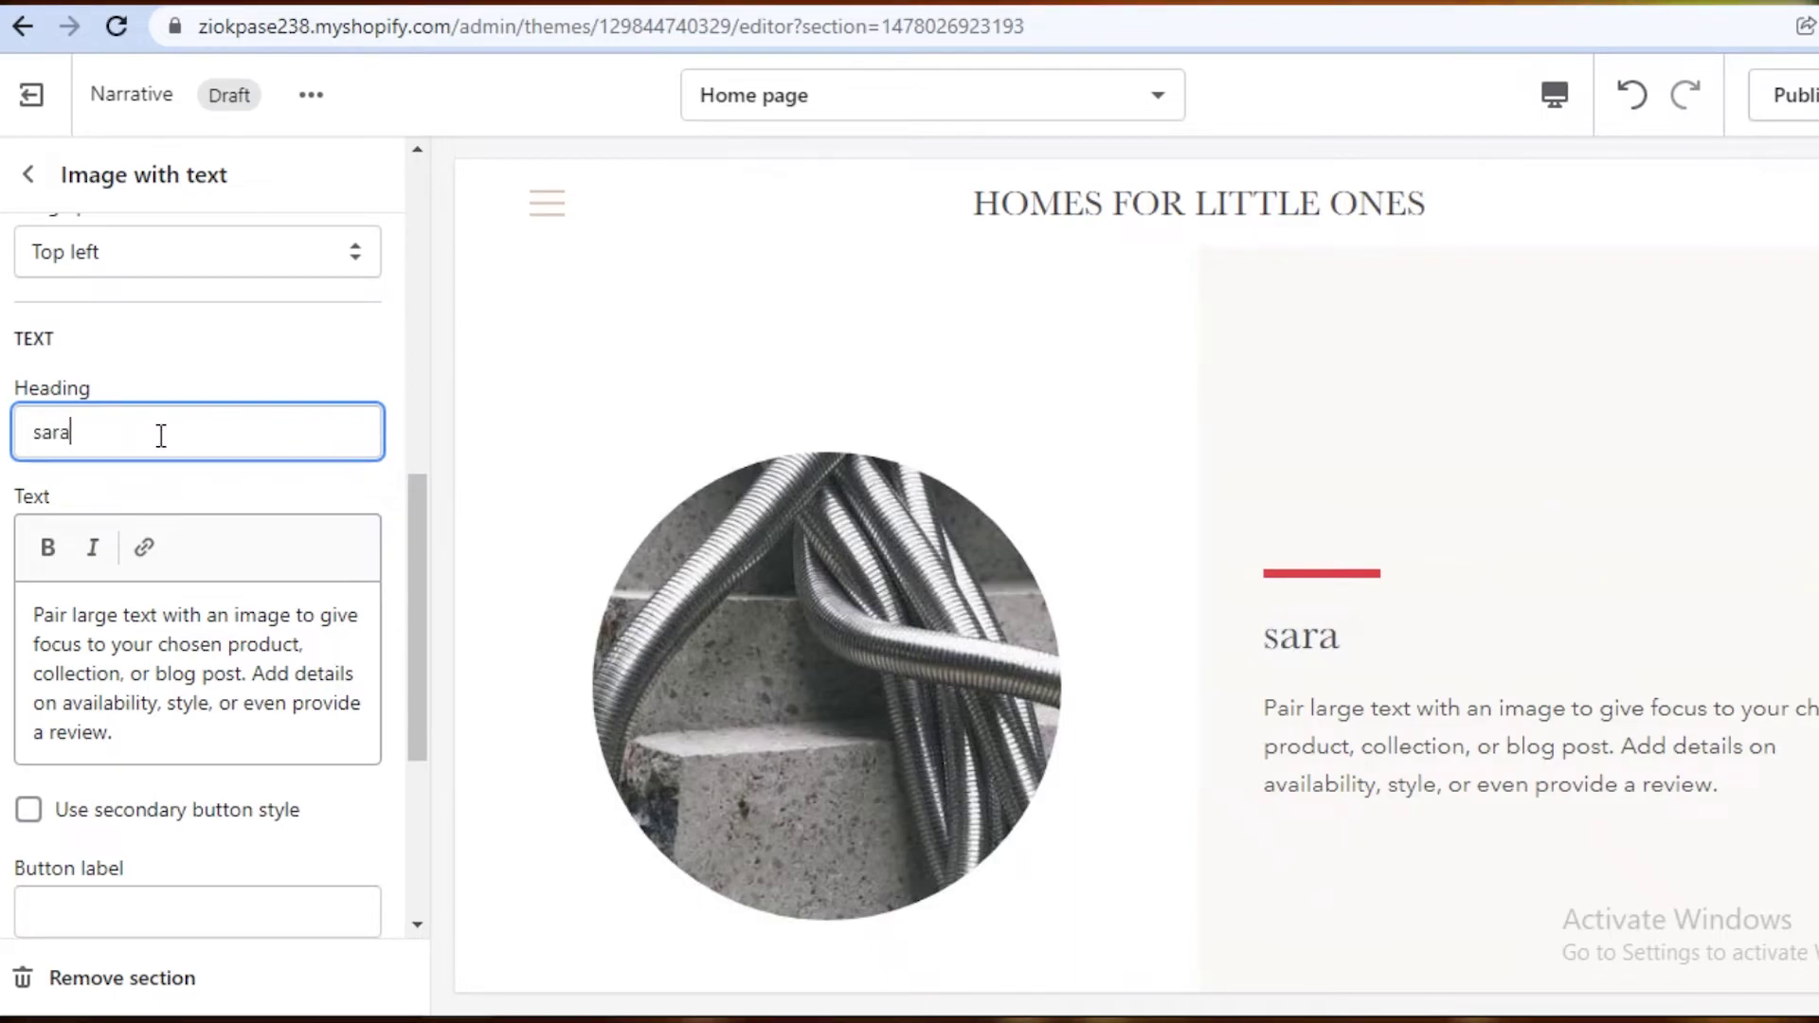
pyautogui.write('hs art ')
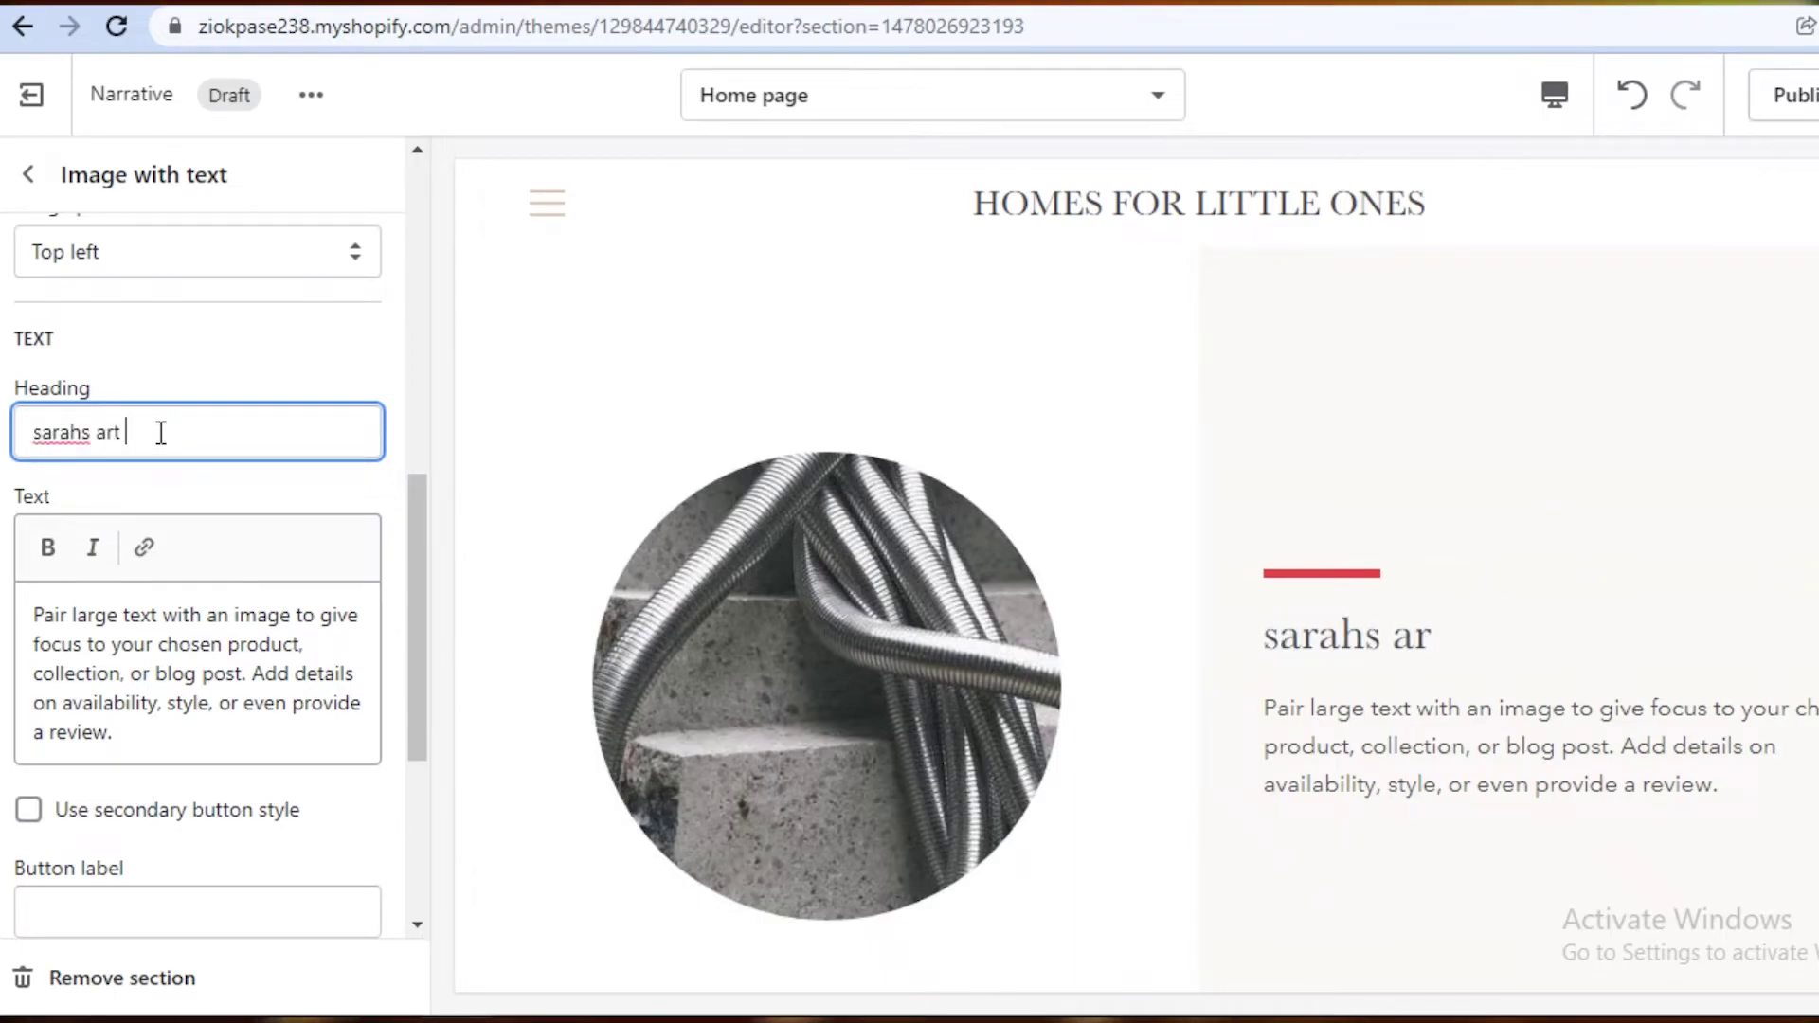
pyautogui.write('protfolio')
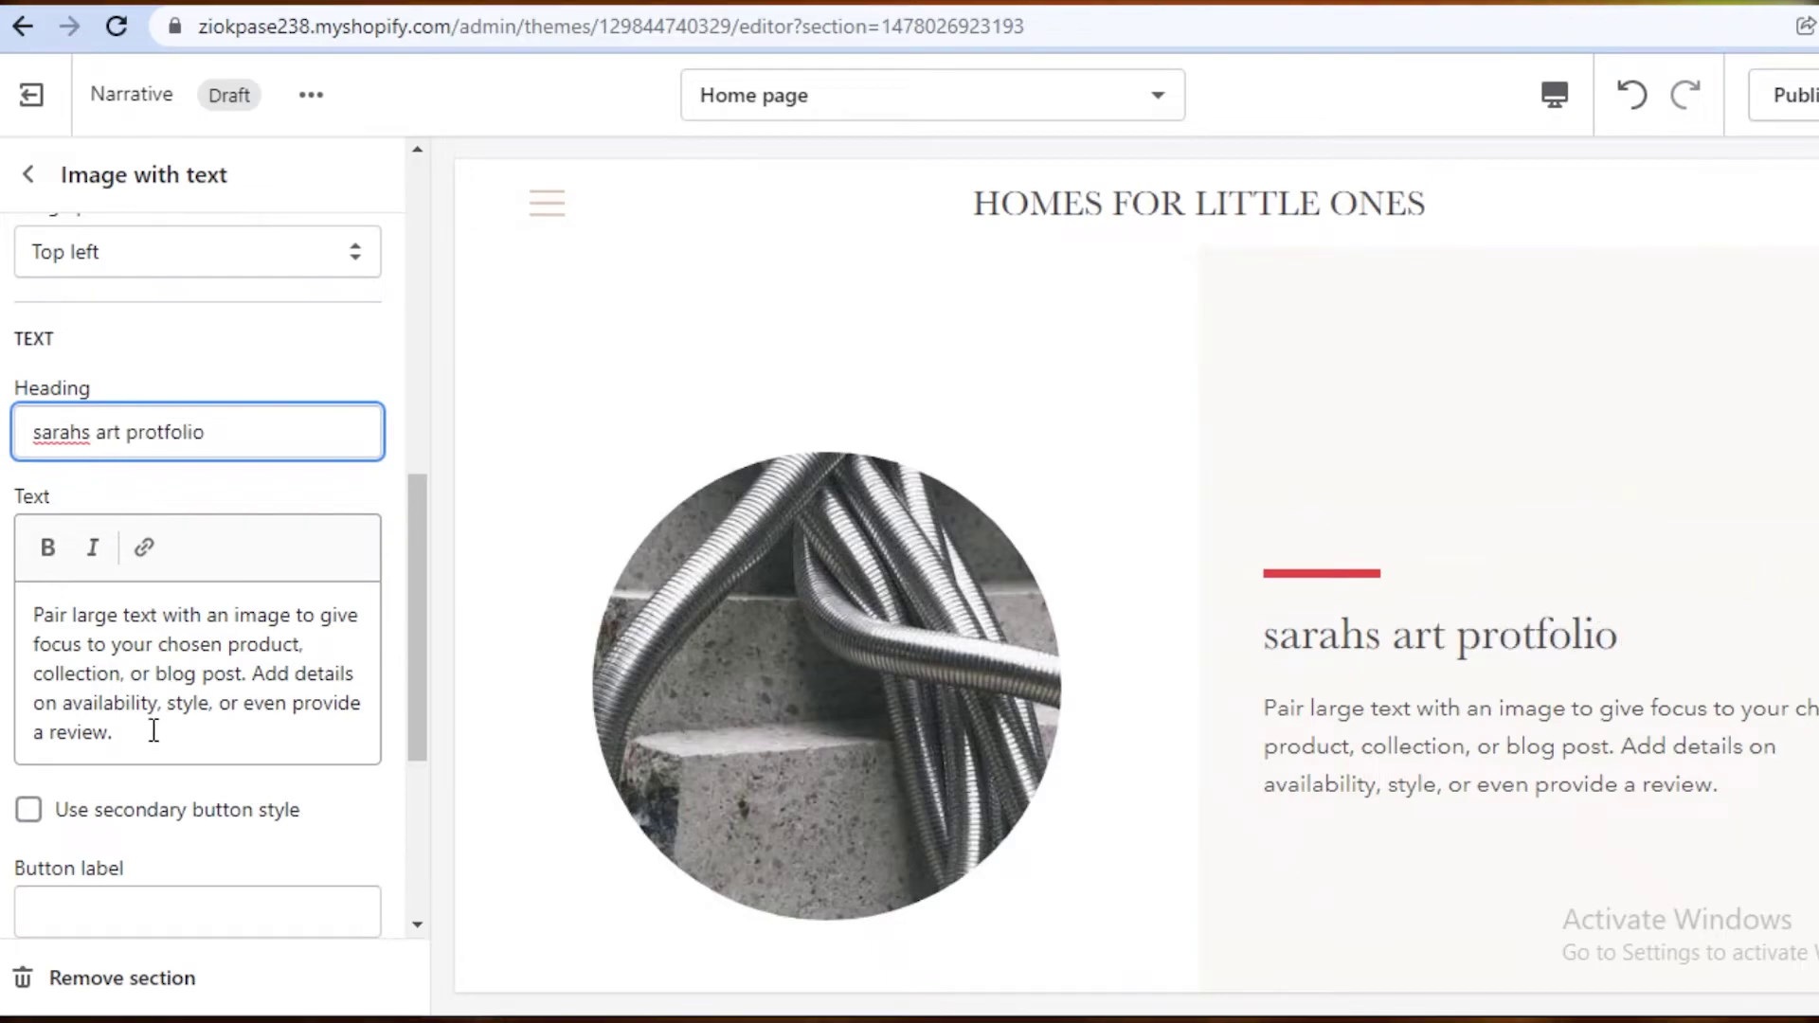
# Step: Replace the Image with text section's body text with "inspired by nfts" and save the theme changes
pyautogui.moveTo(153, 731); pyautogui.dragTo(3, 524)
pyautogui.press('BackSpace')
pyautogui.write('a')
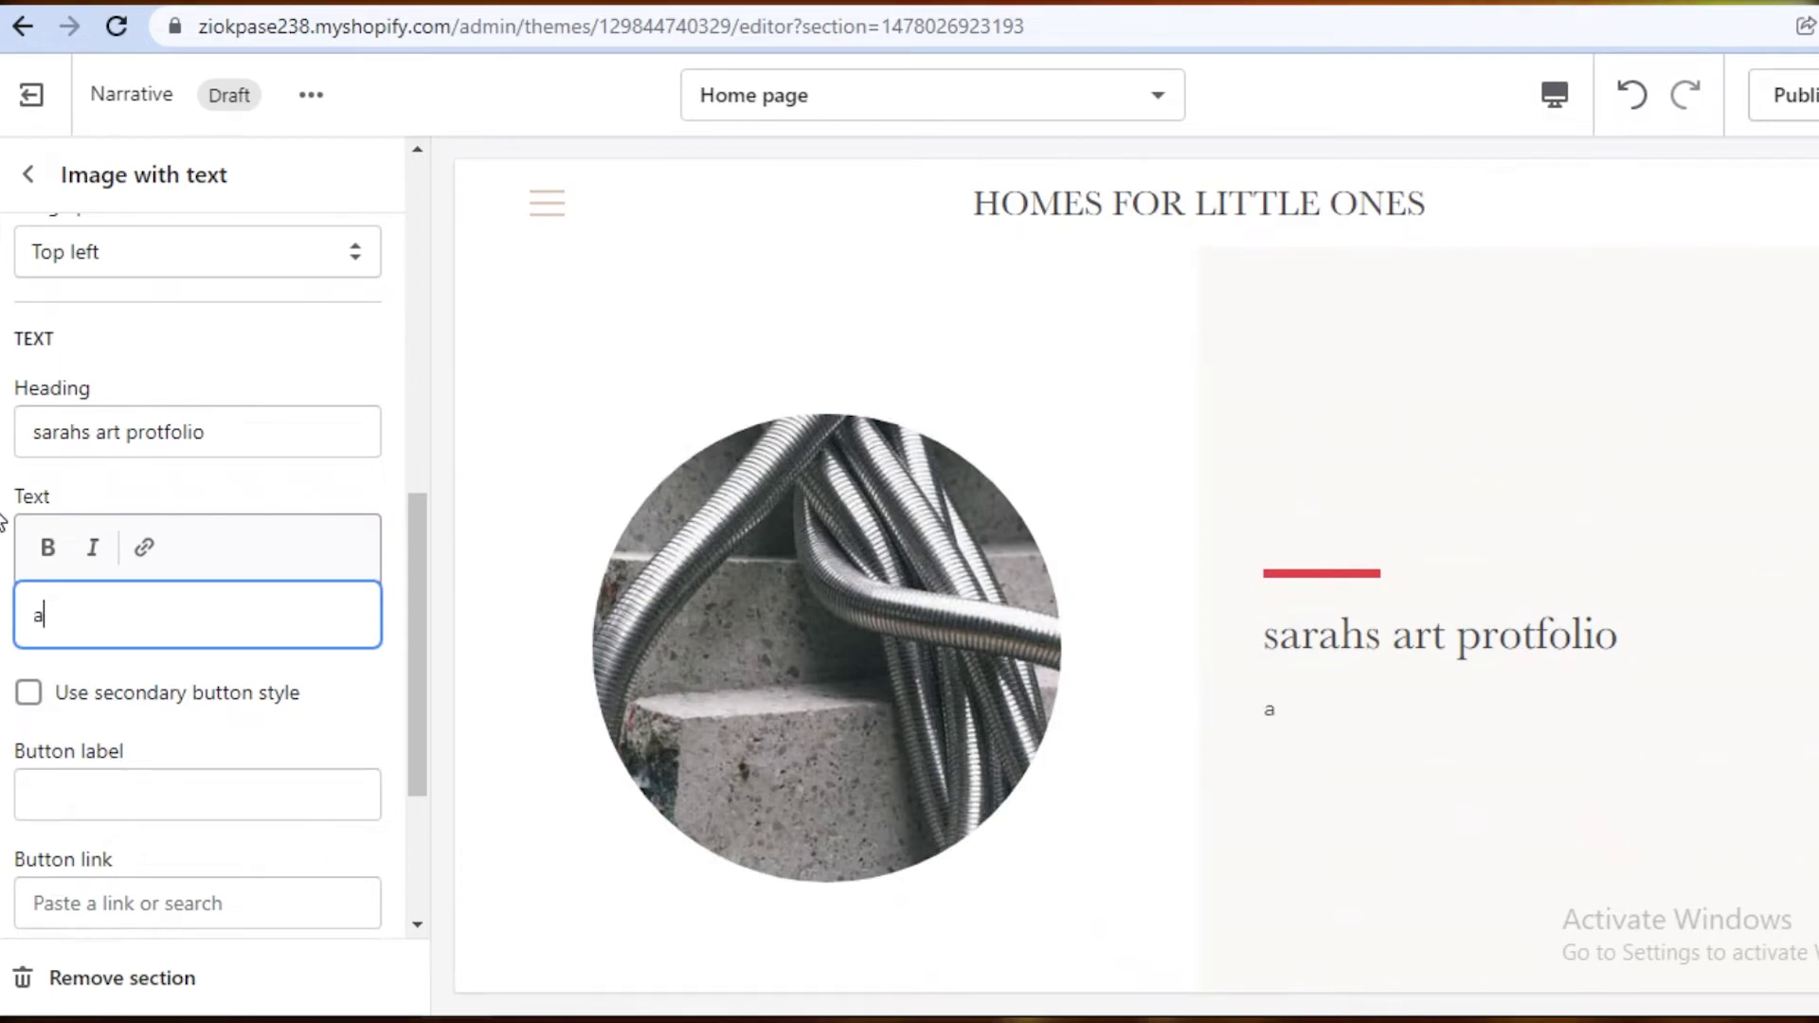
pyautogui.write('nspired by nfts')
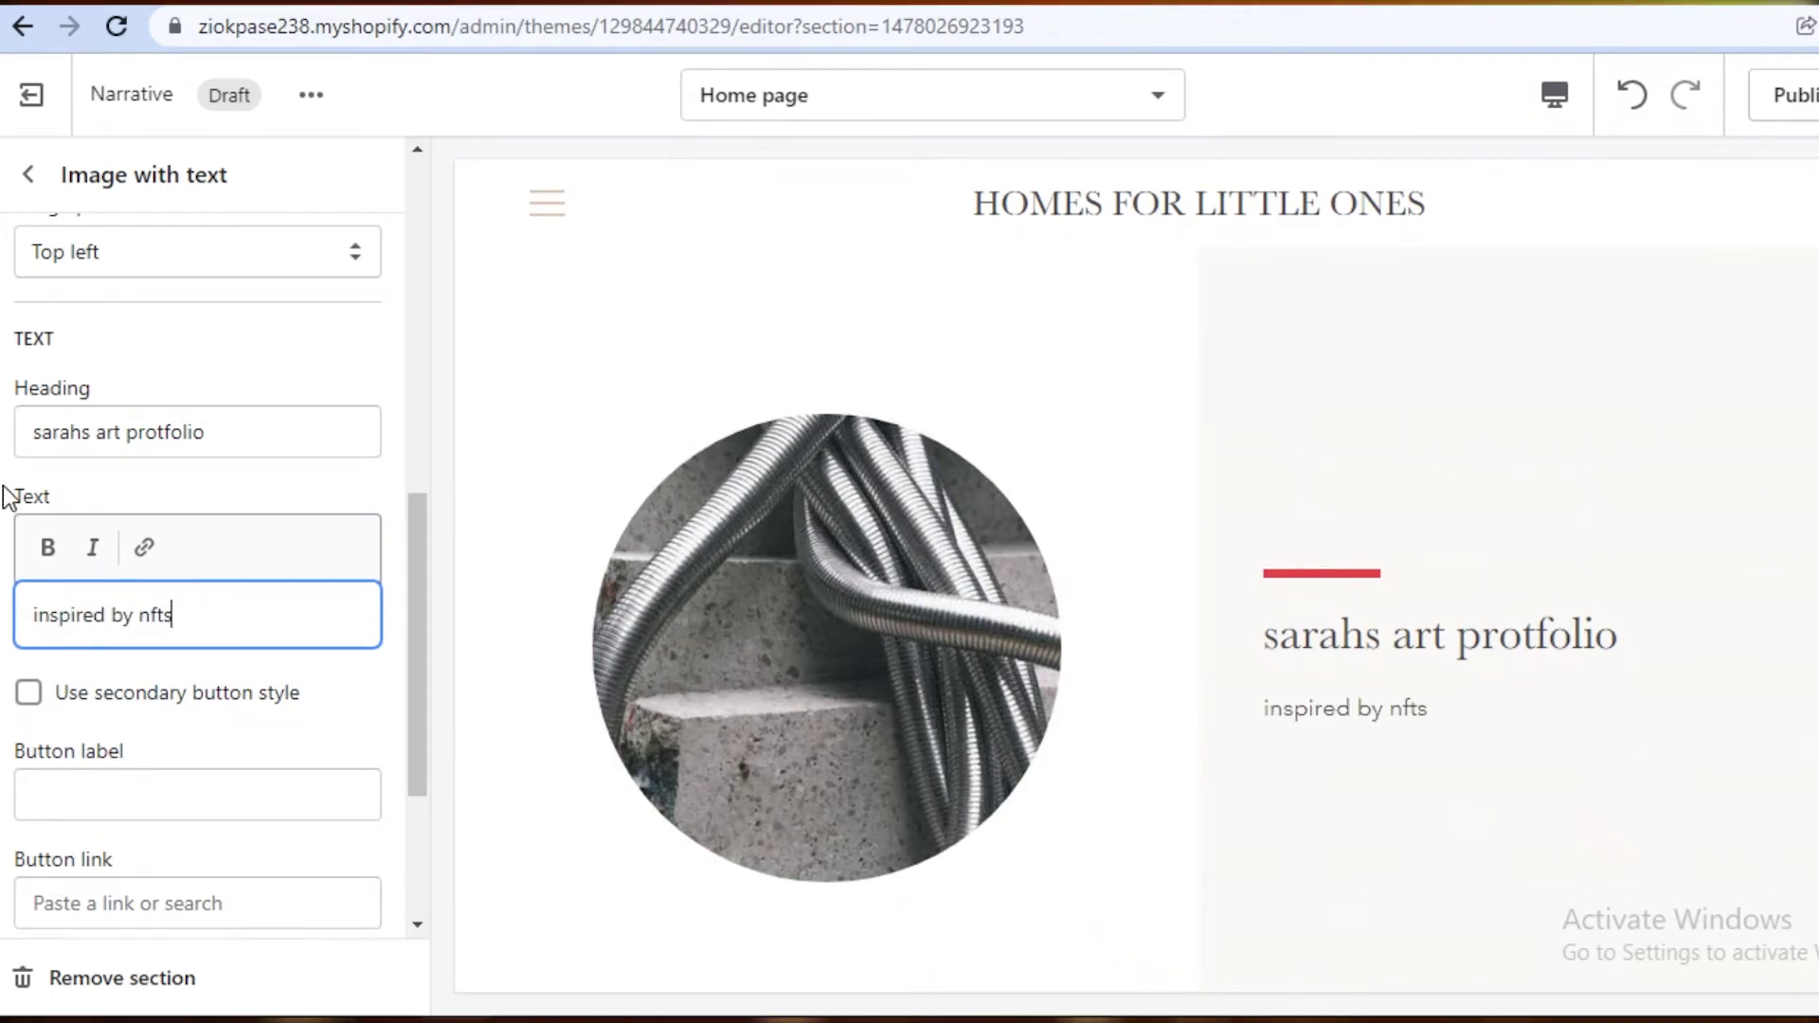
pyautogui.scroll(-3, 203, 648)
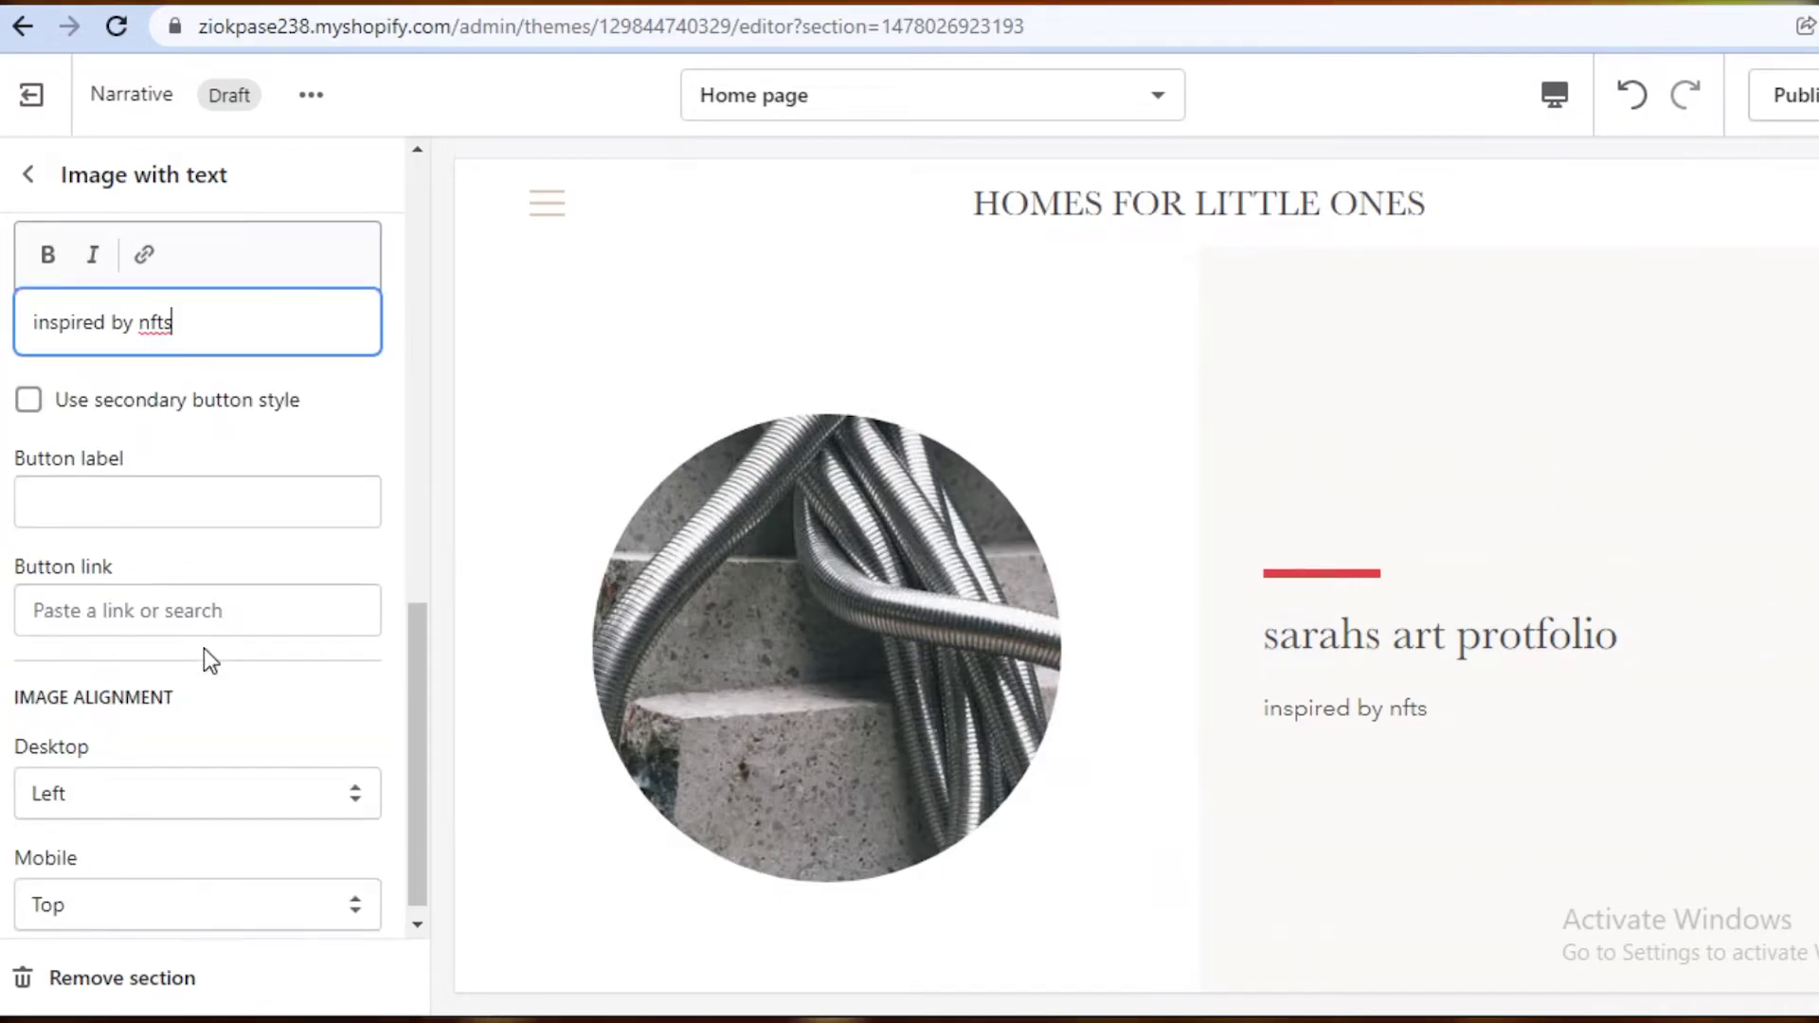
pyautogui.hotkey('ctrl', 's')
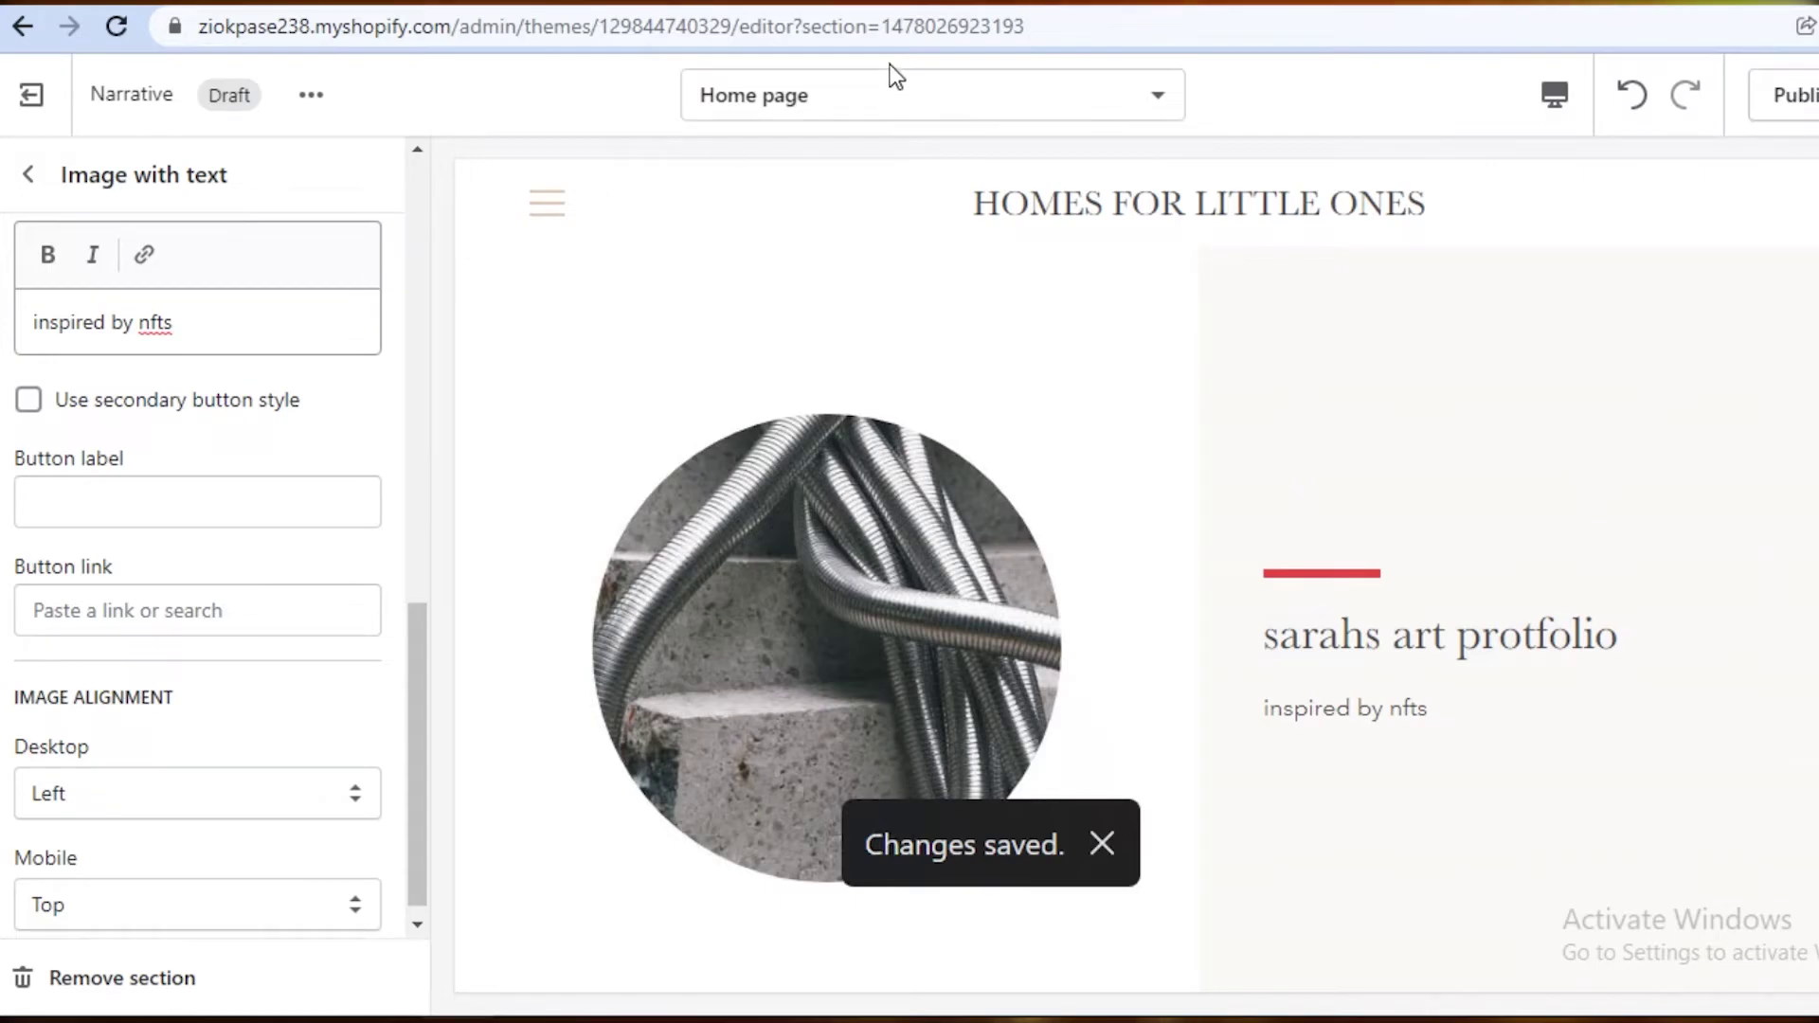
# Step: Expand the store's navigation menu in the home page preview to check its items, and exit the theme editor
pyautogui.click(813, 95)
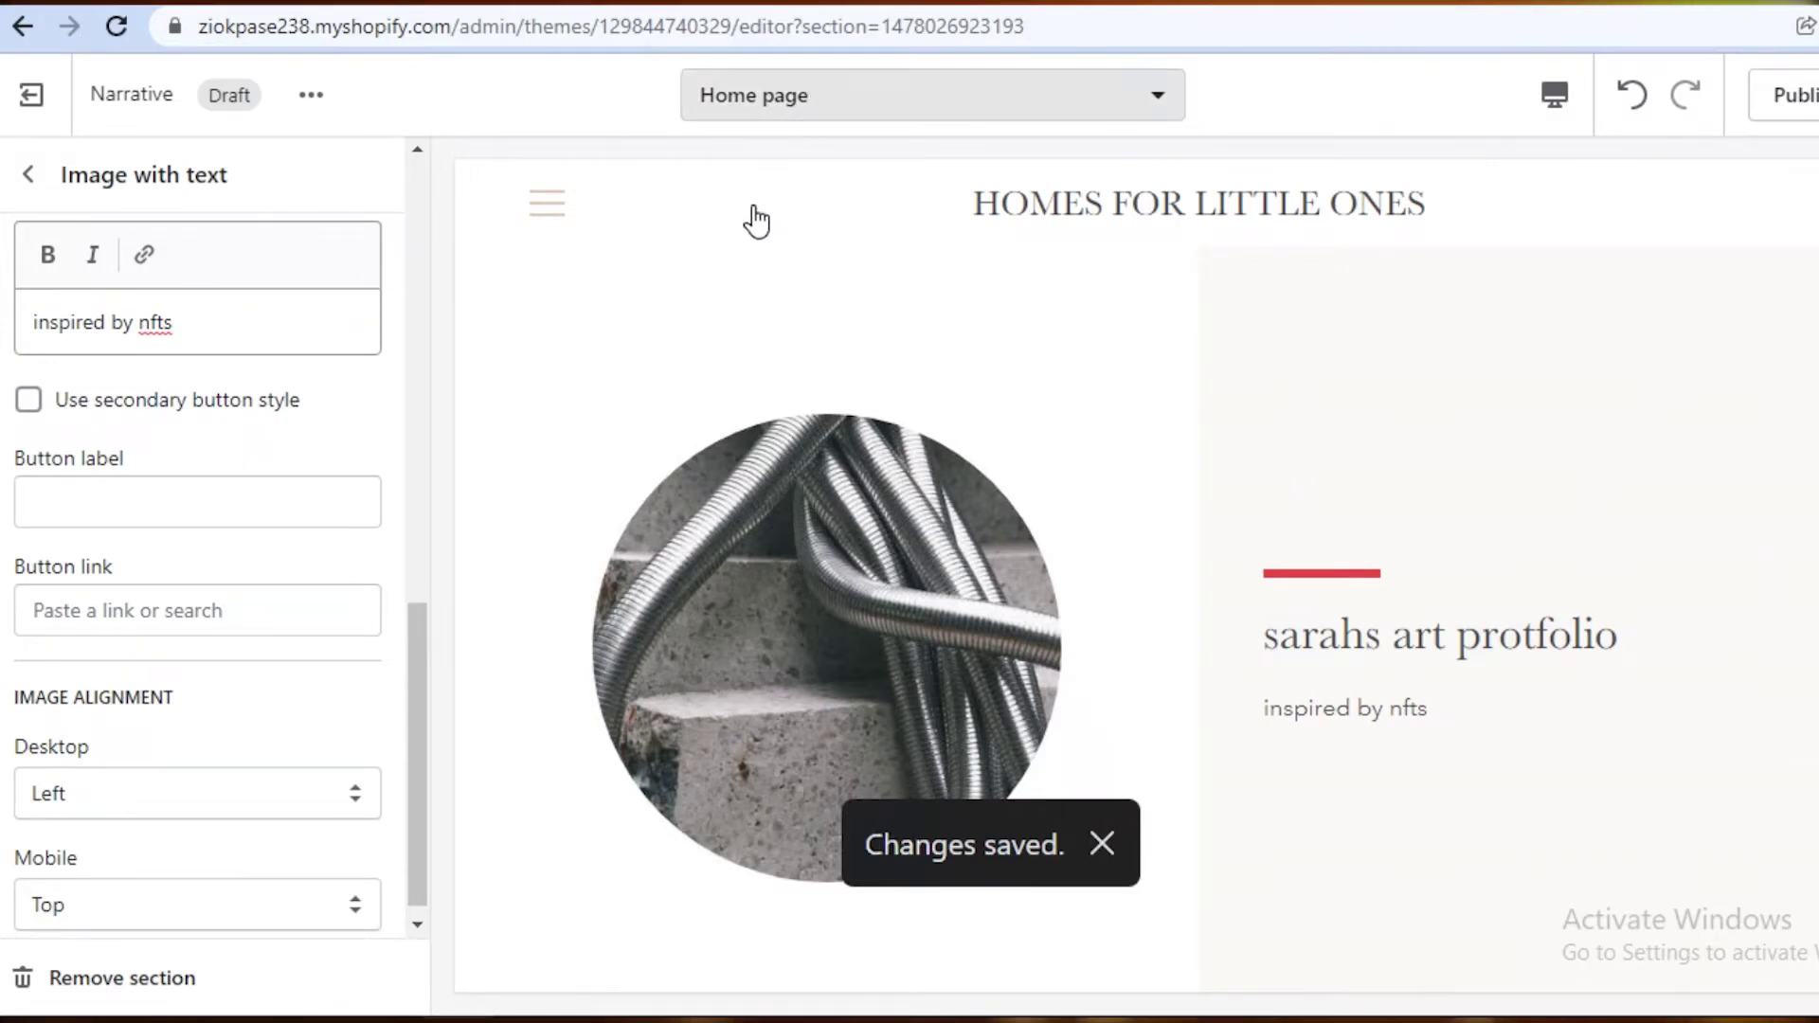
pyautogui.click(560, 218)
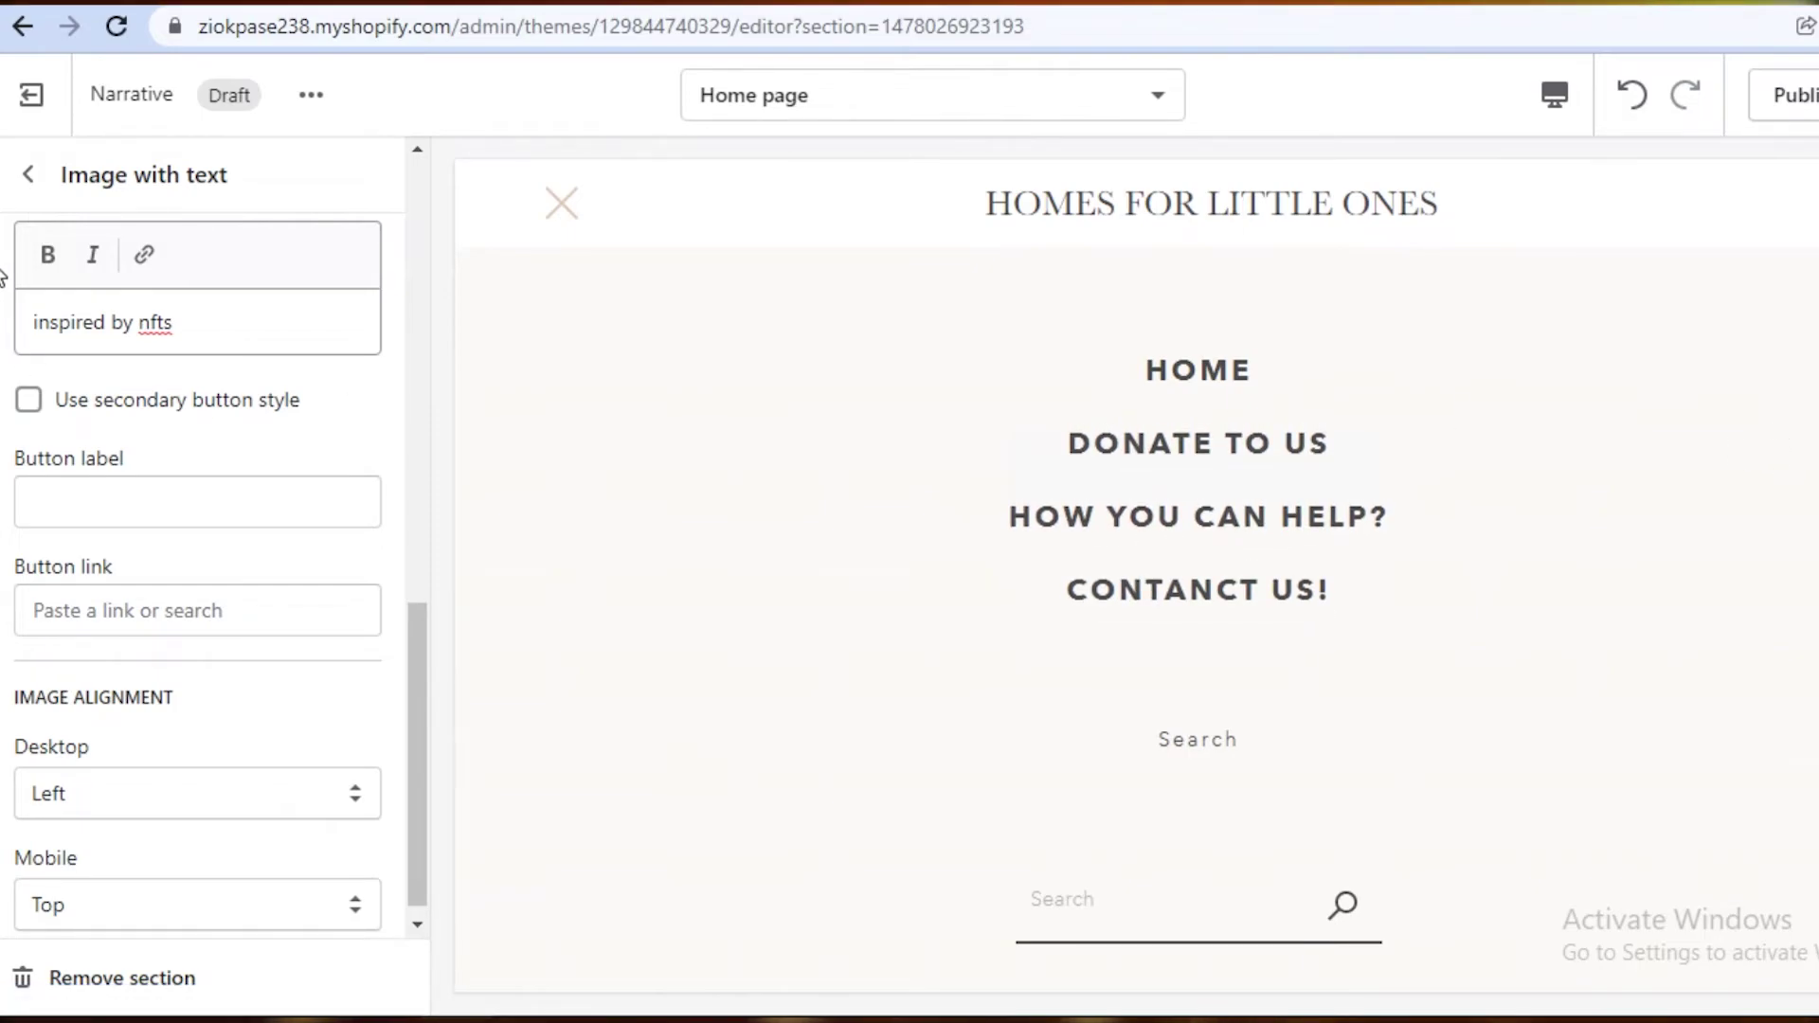
pyautogui.click(33, 114)
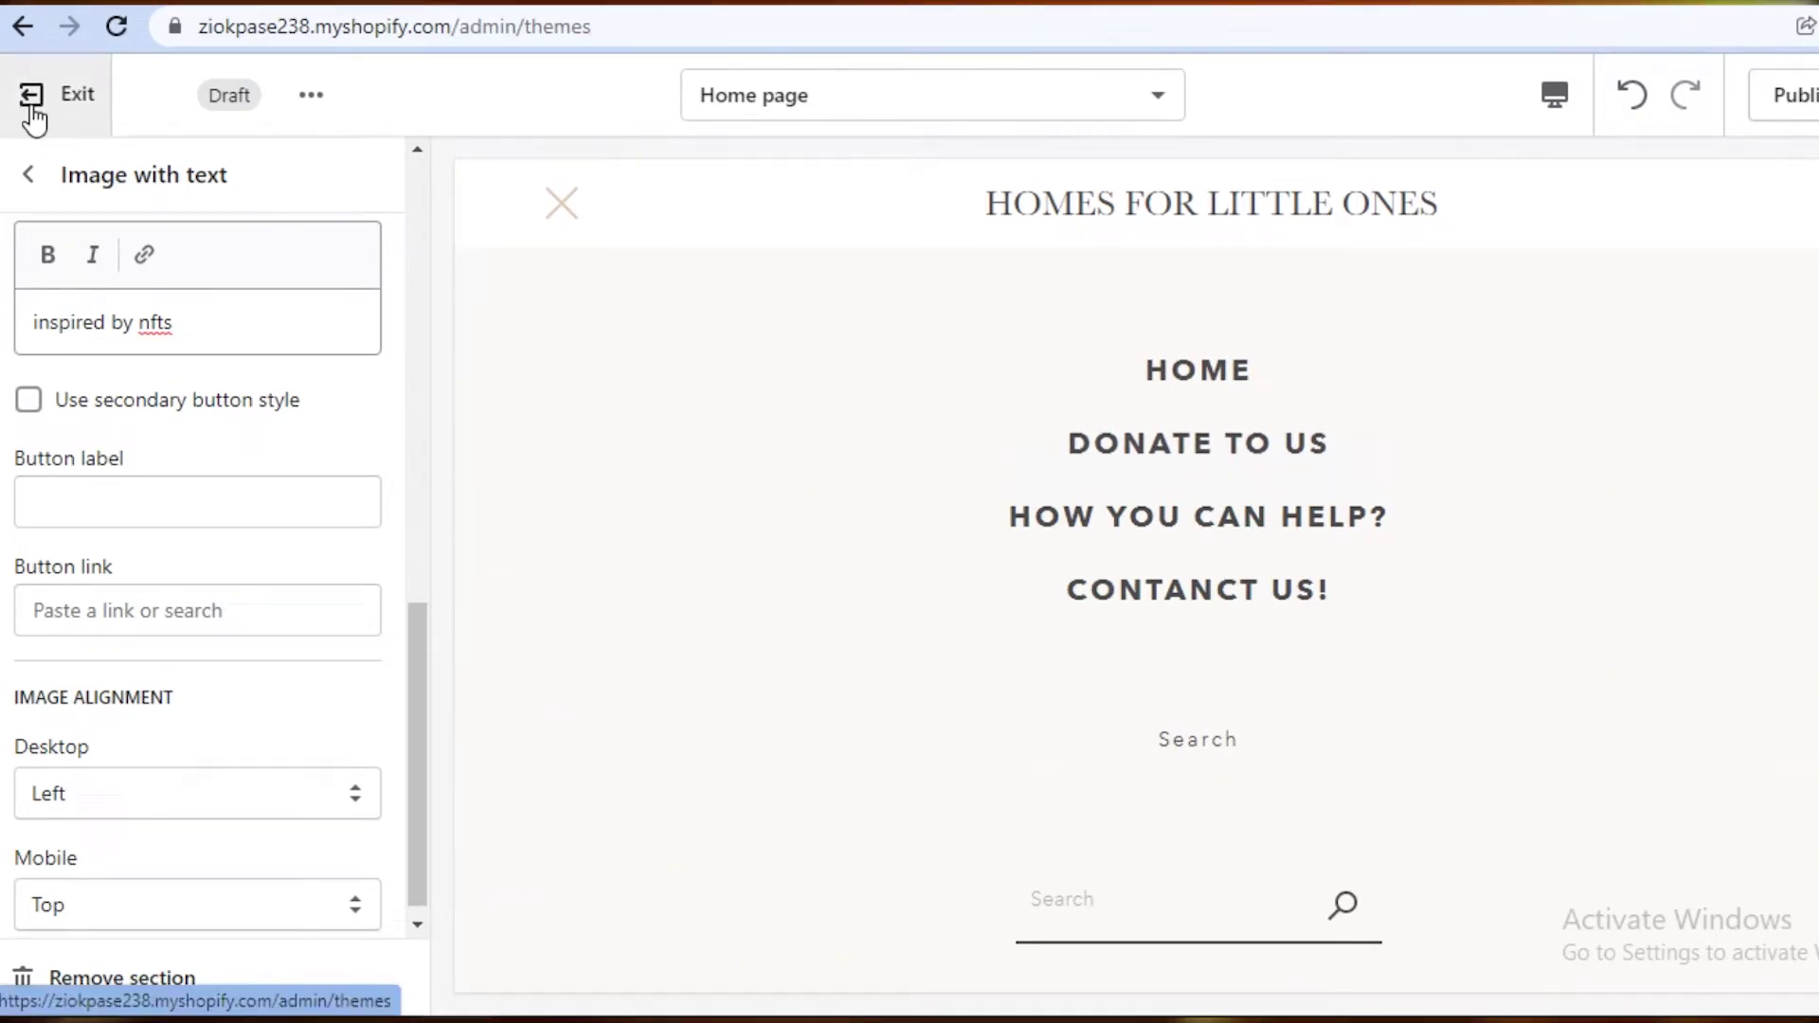
# Step: Open the Main menu for editing in the online store's navigation settings
pyautogui.scroll(-5, 1204, 531)
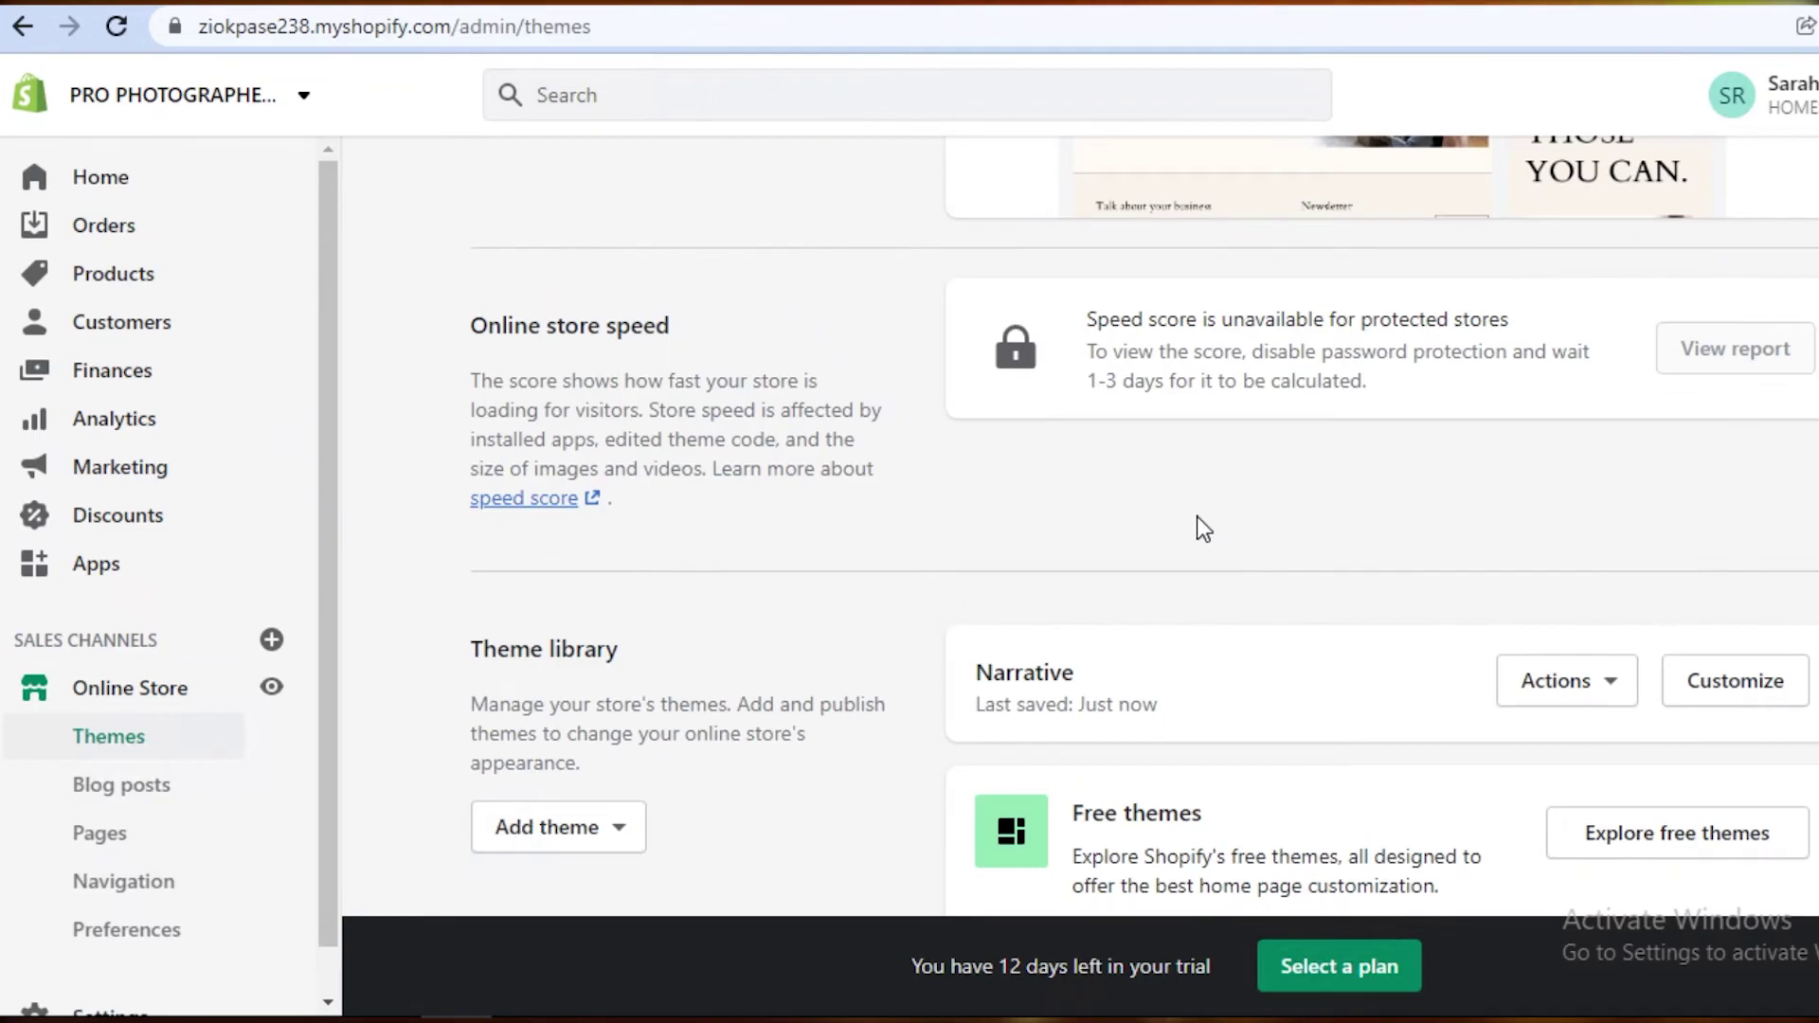
pyautogui.click(111, 846)
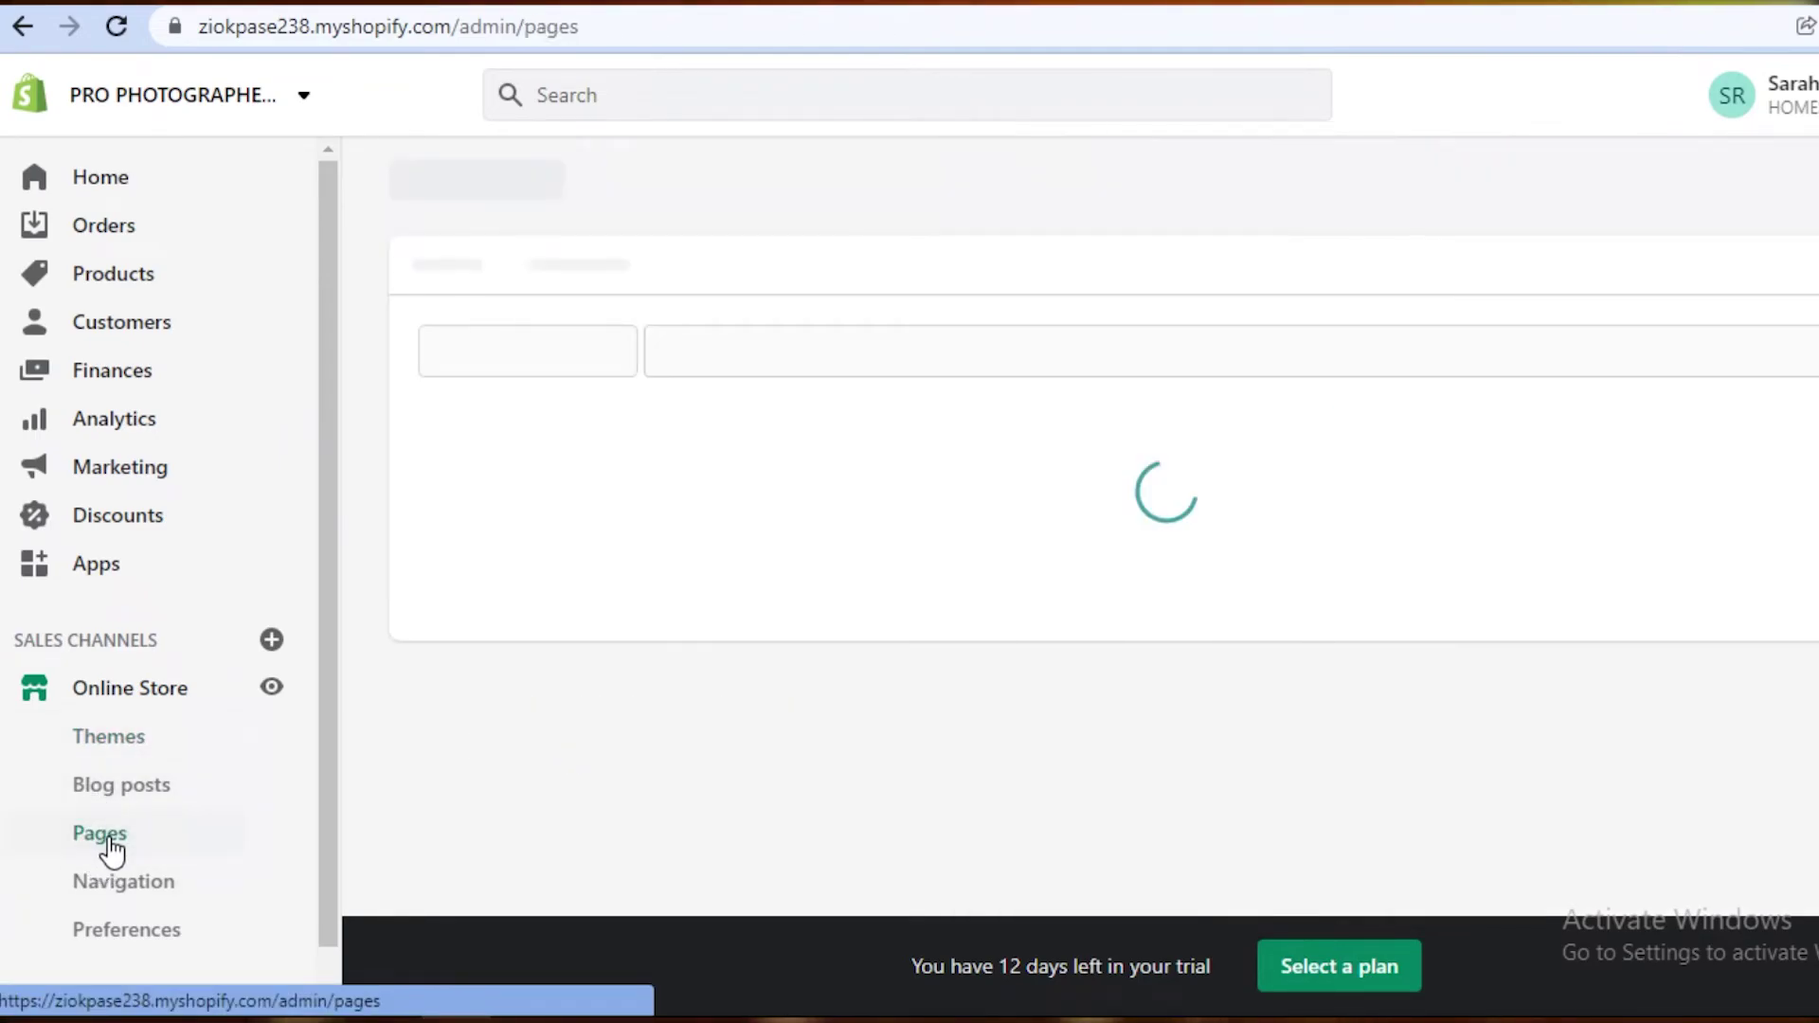
pyautogui.click(106, 882)
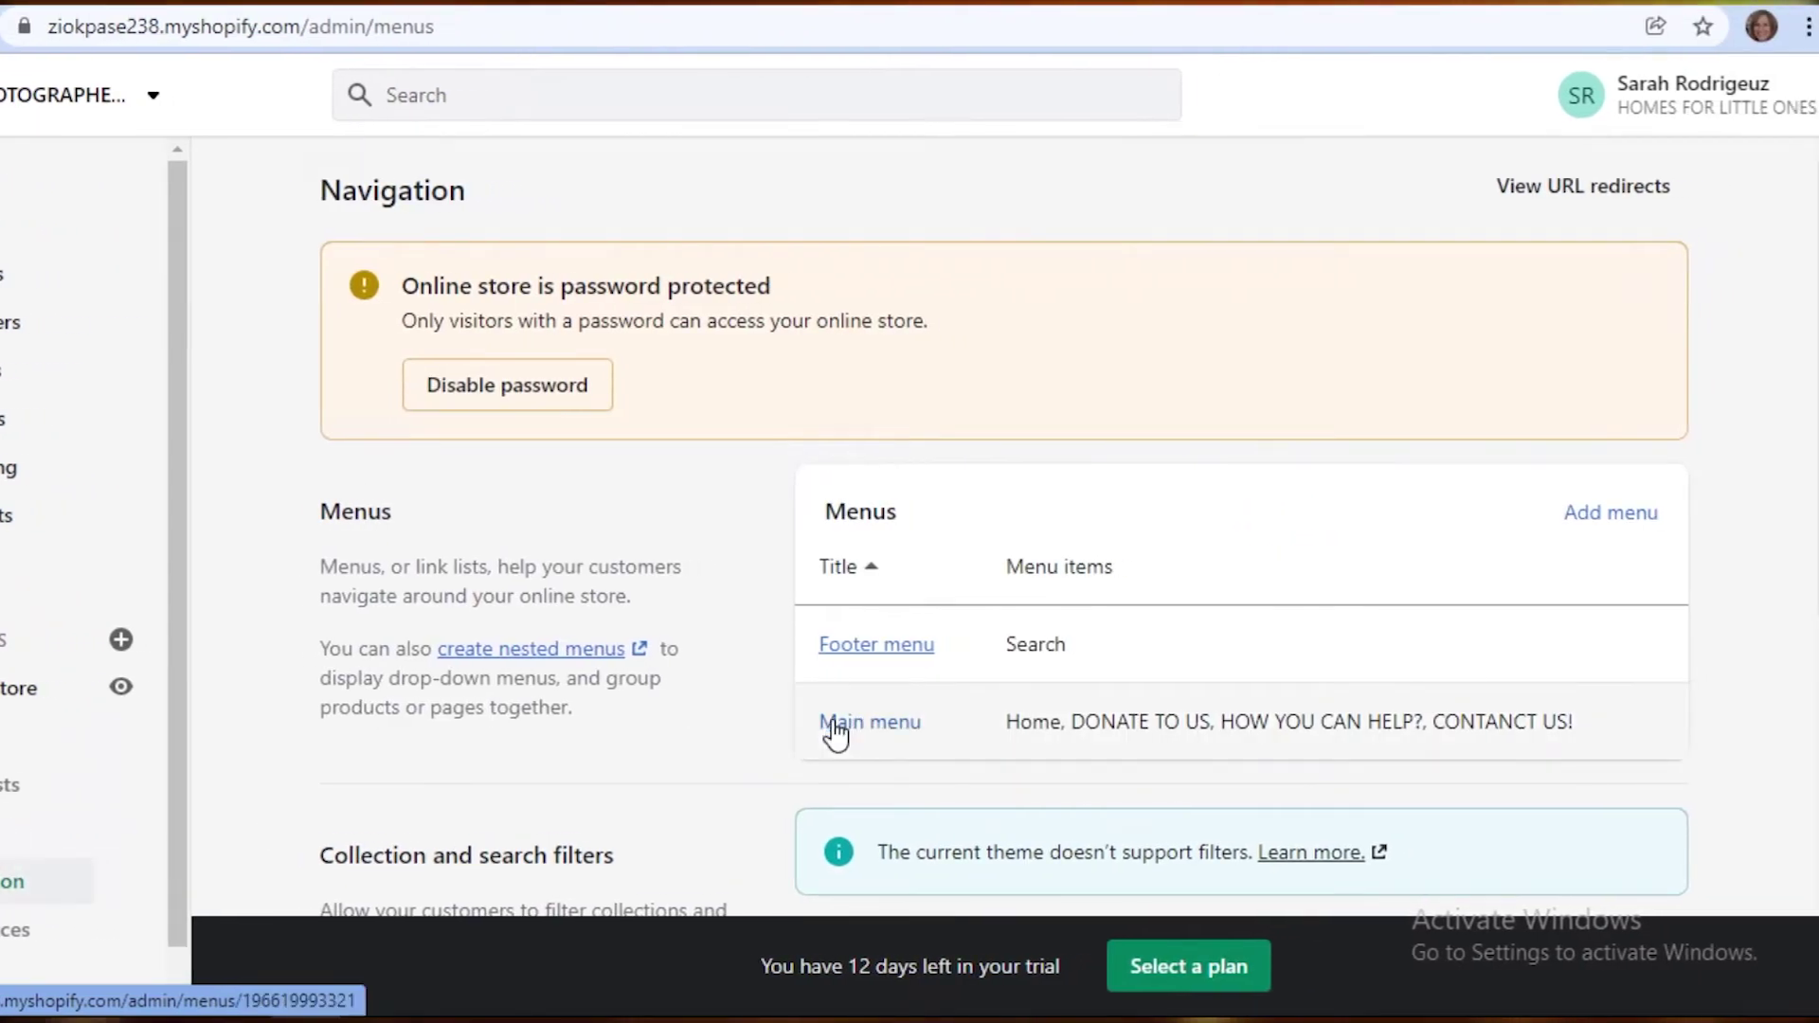
pyautogui.click(911, 724)
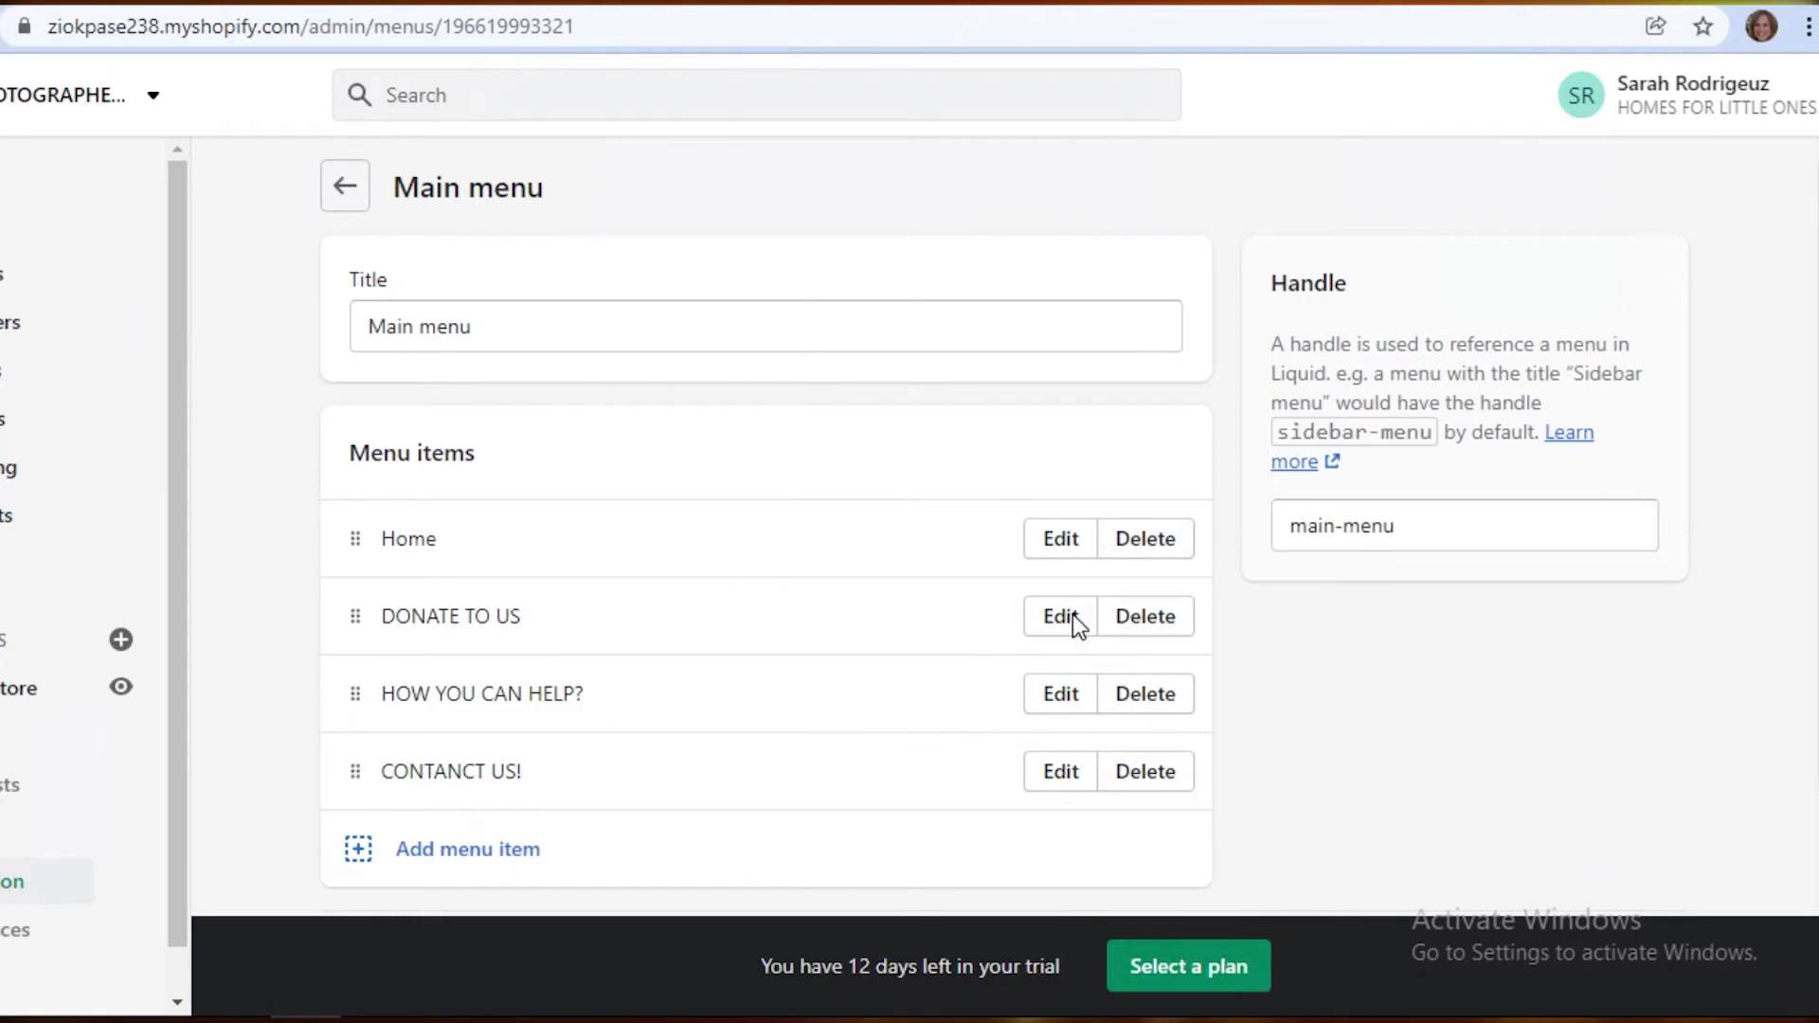
# Step: Rename the DONATE TO US menu item as "Products" and apply the change
pyautogui.click(1060, 616)
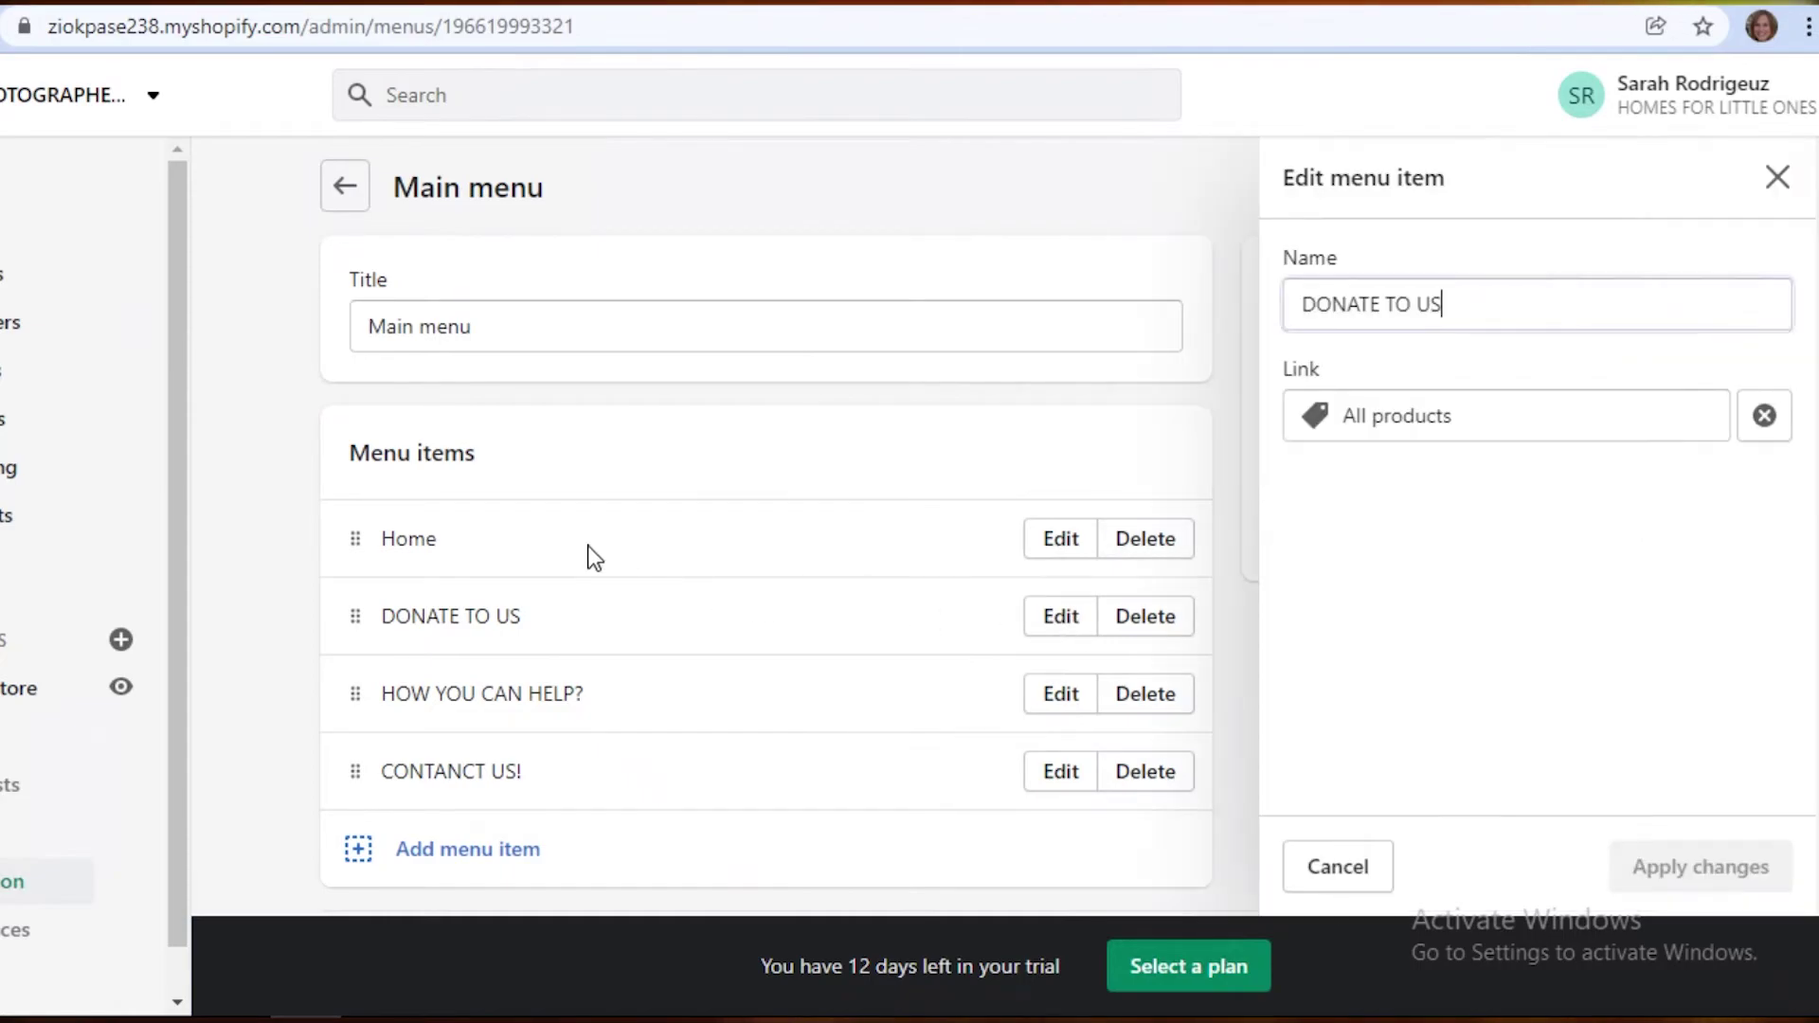
pyautogui.tripleClick(1396, 303)
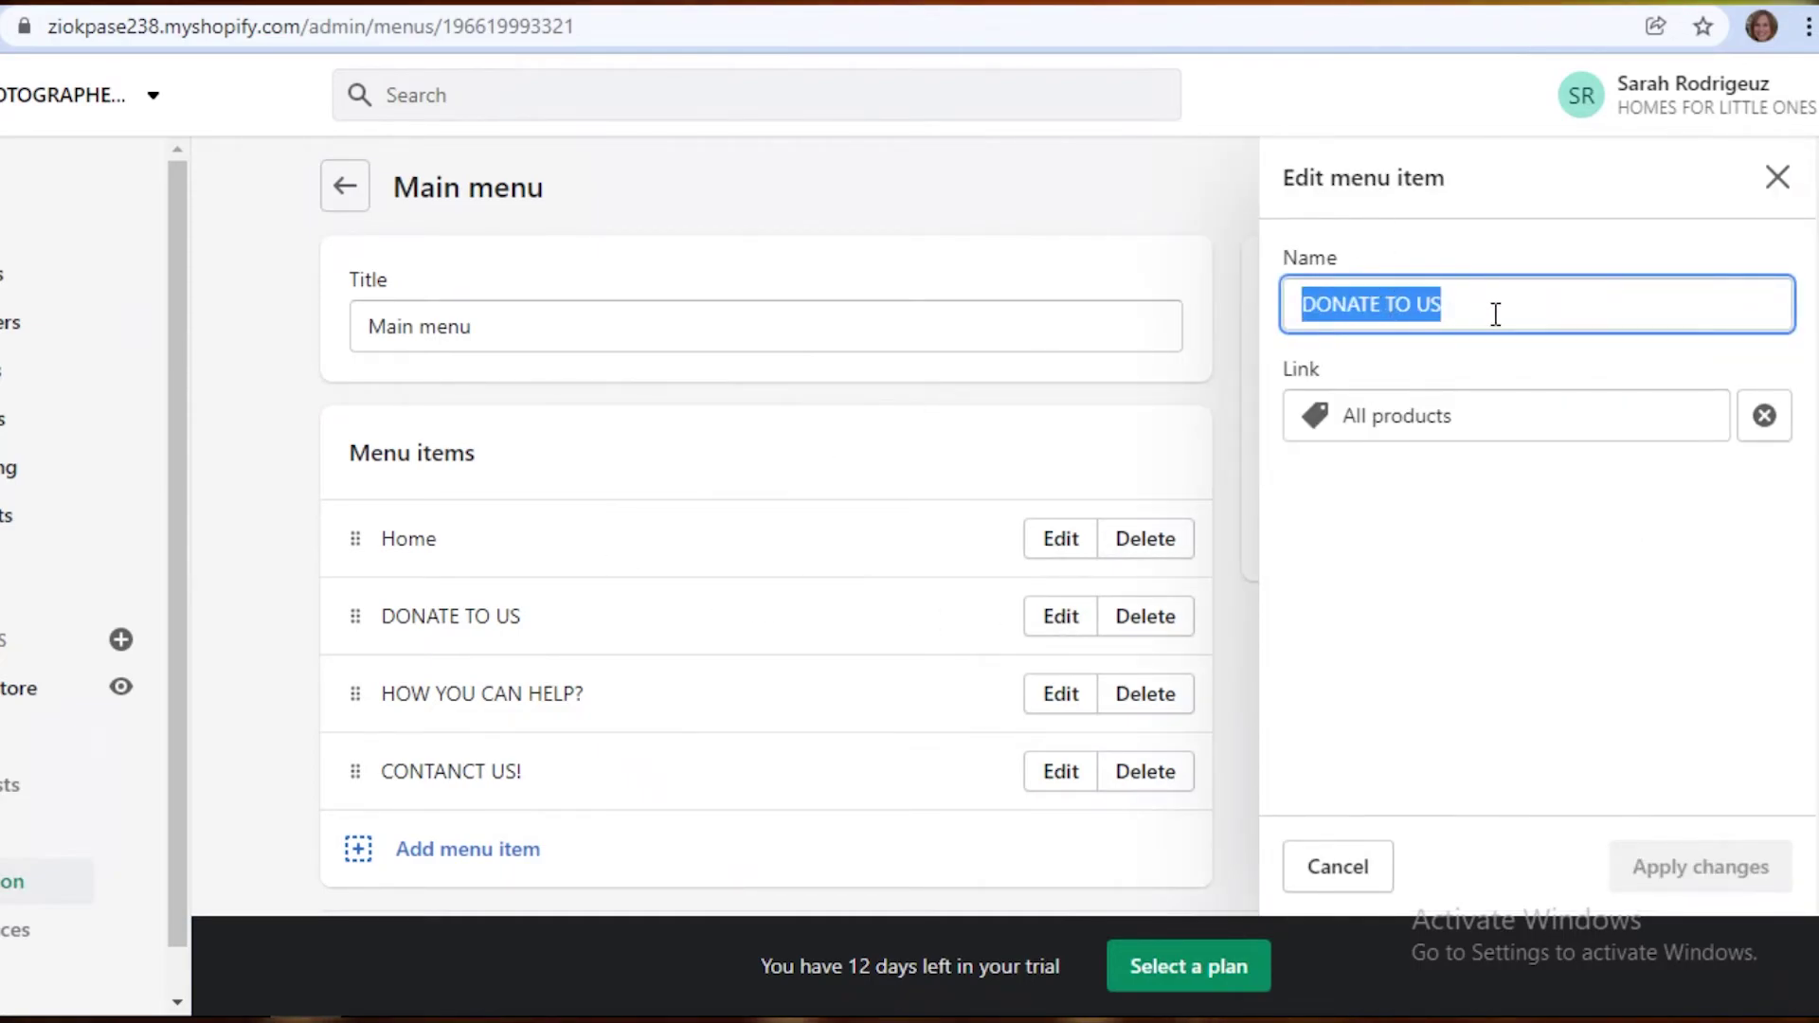
pyautogui.write('a')
pyautogui.press('BackSpace')
pyautogui.write('Products')
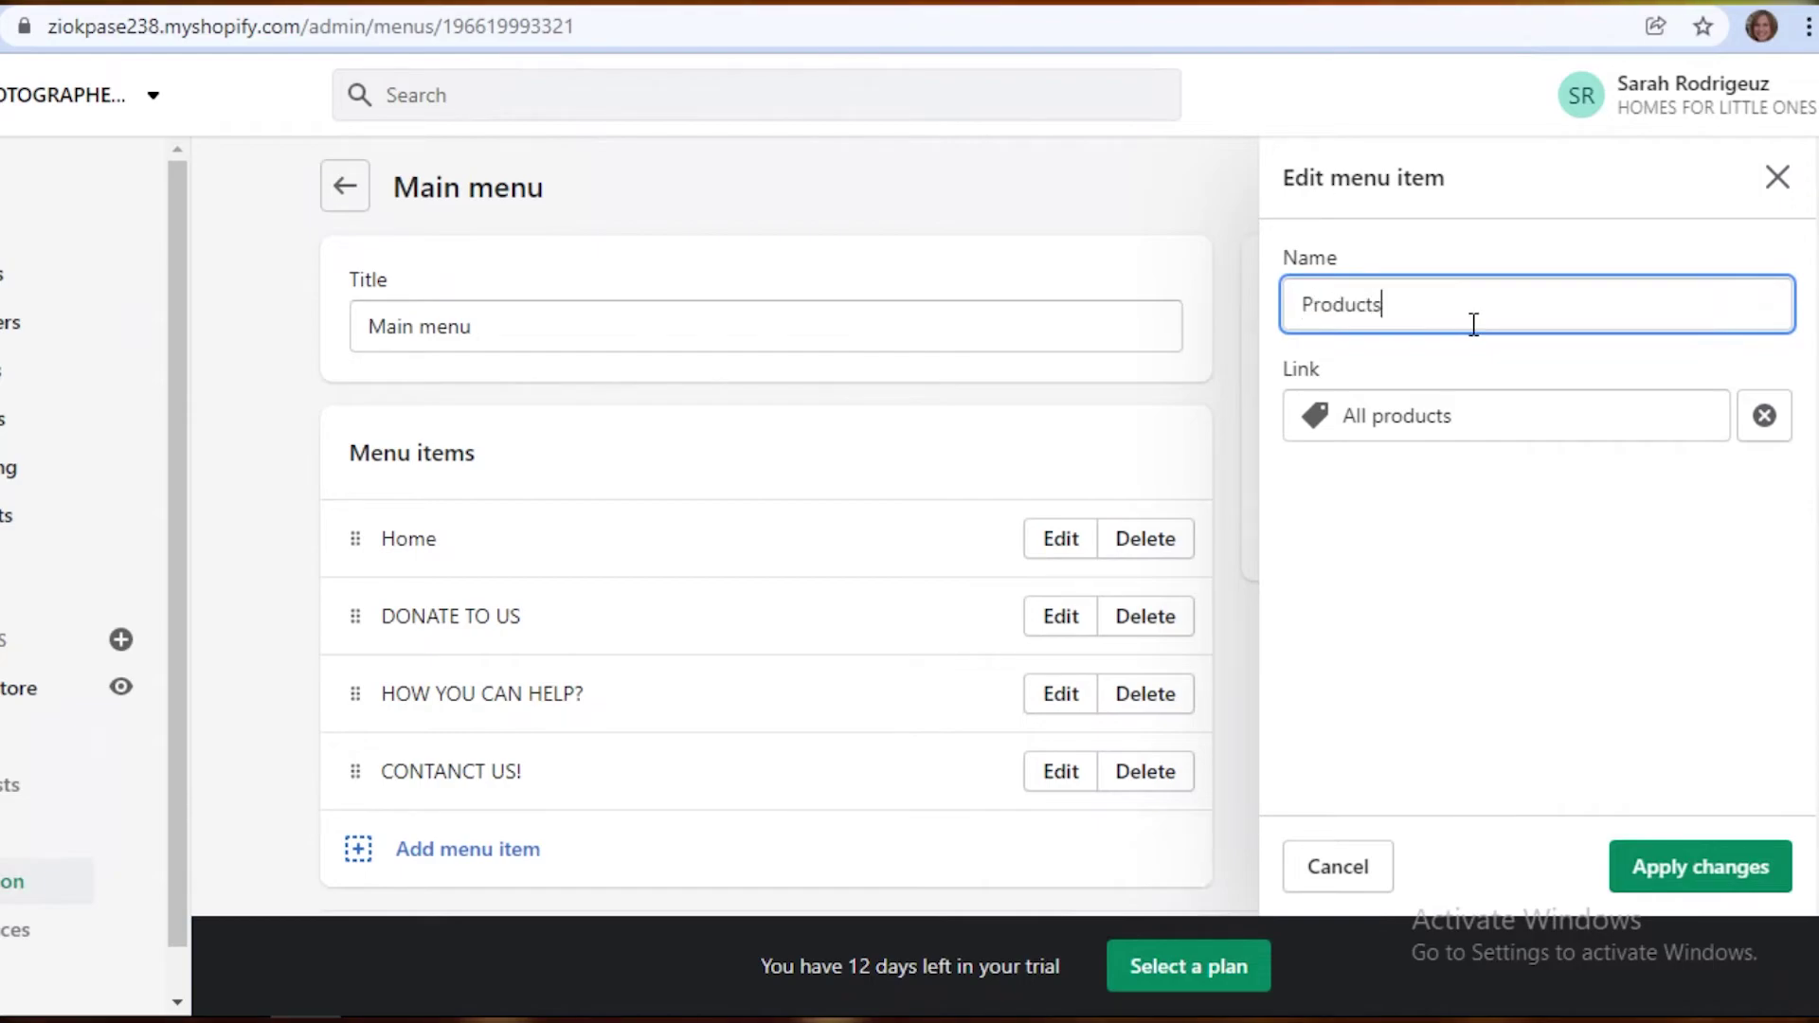
pyautogui.click(1674, 867)
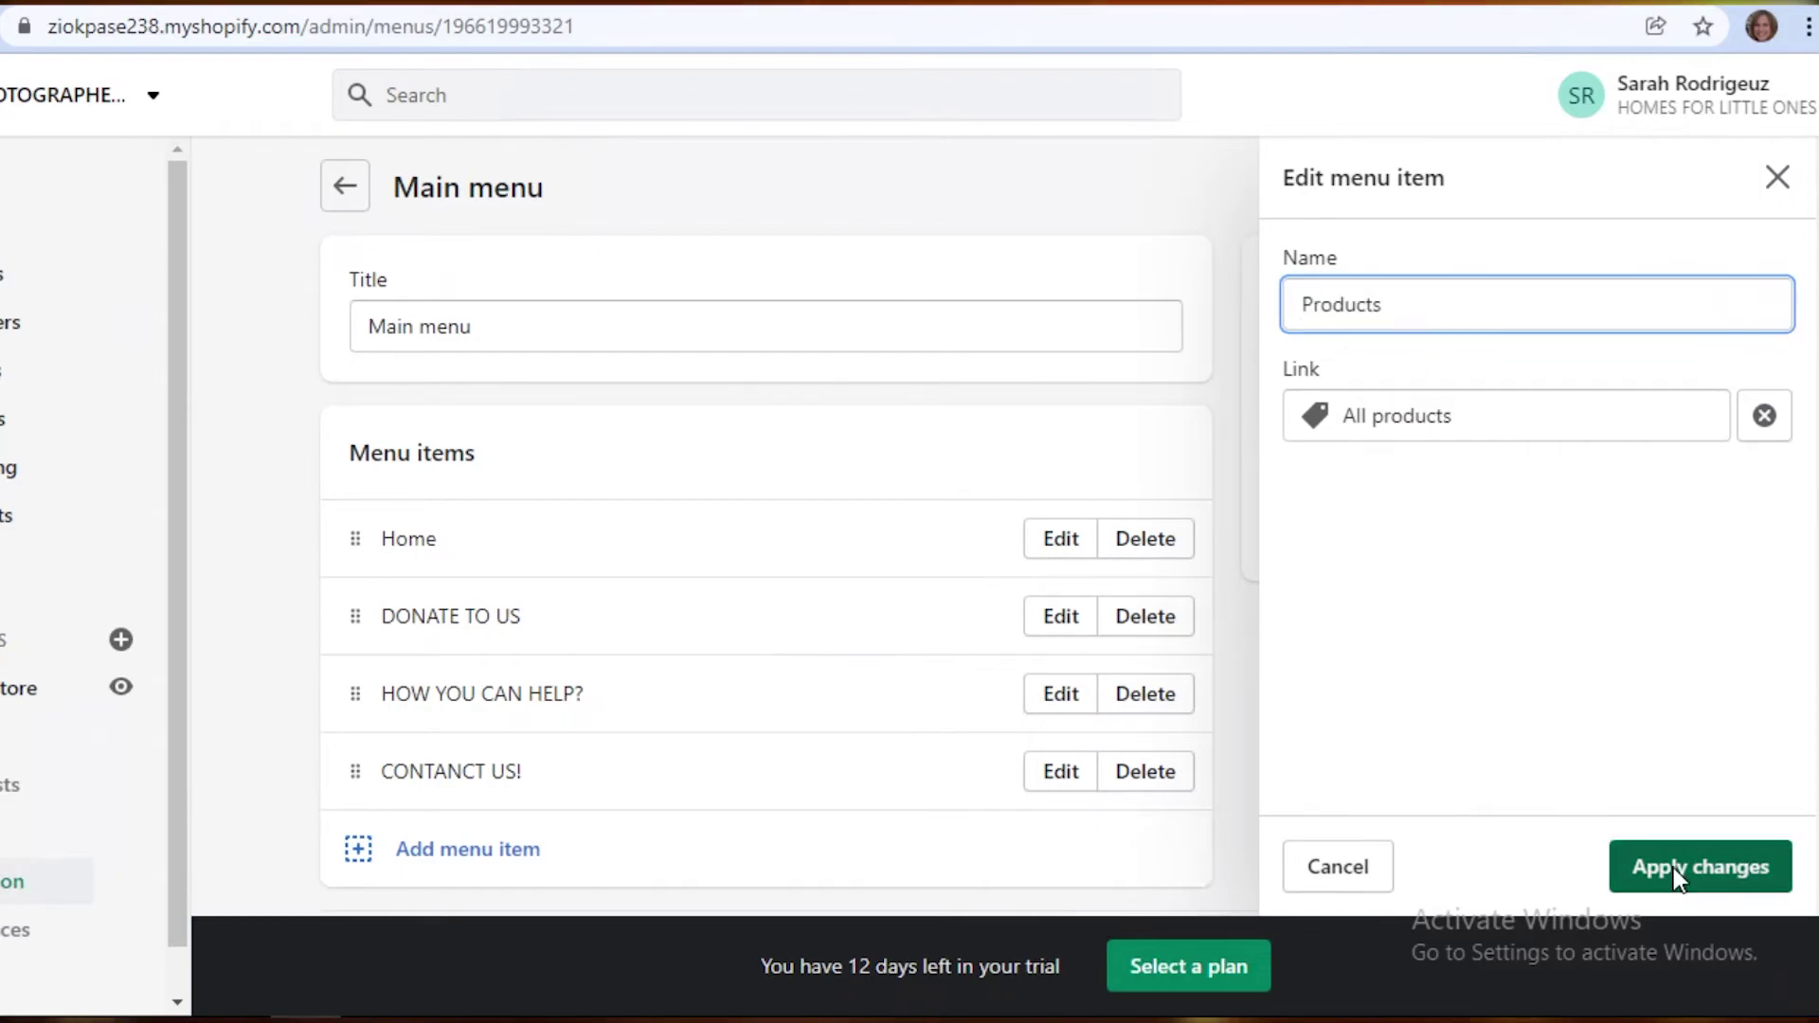
# Step: Change the name of the HOW YOU CAN HELP? menu item to "About the Artist"
pyautogui.click(1045, 692)
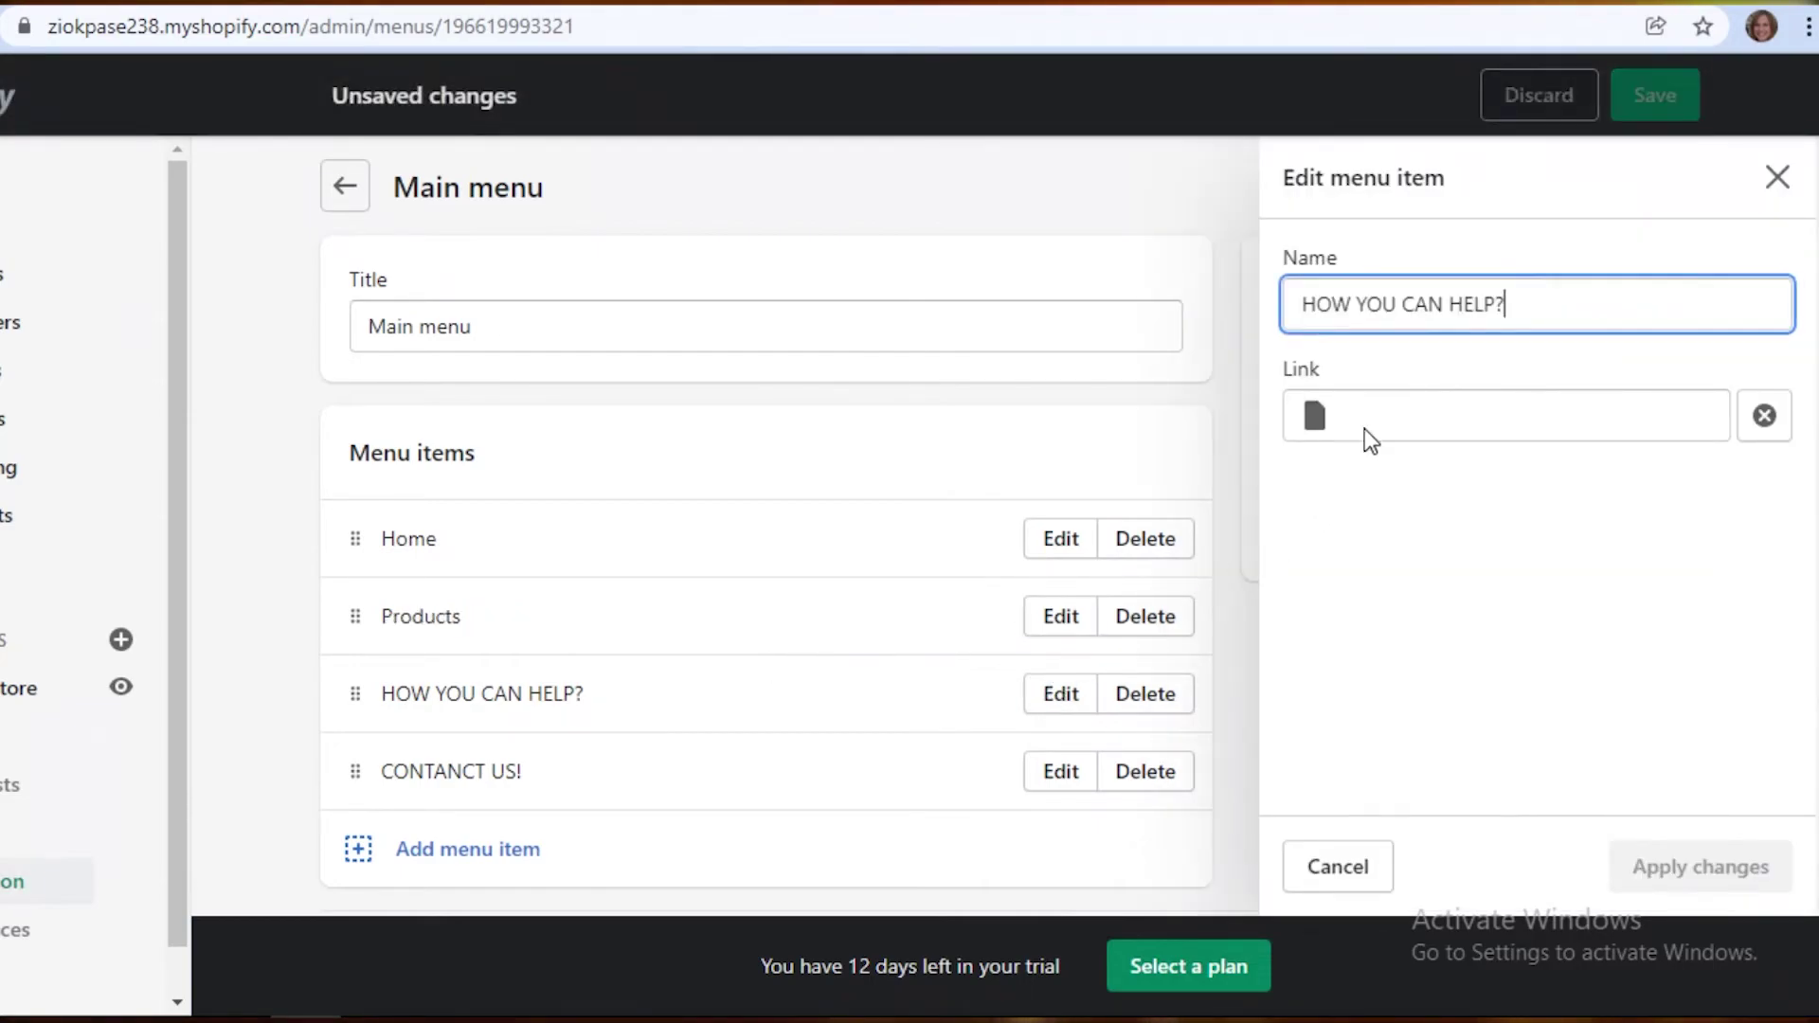
pyautogui.tripleClick(1451, 306)
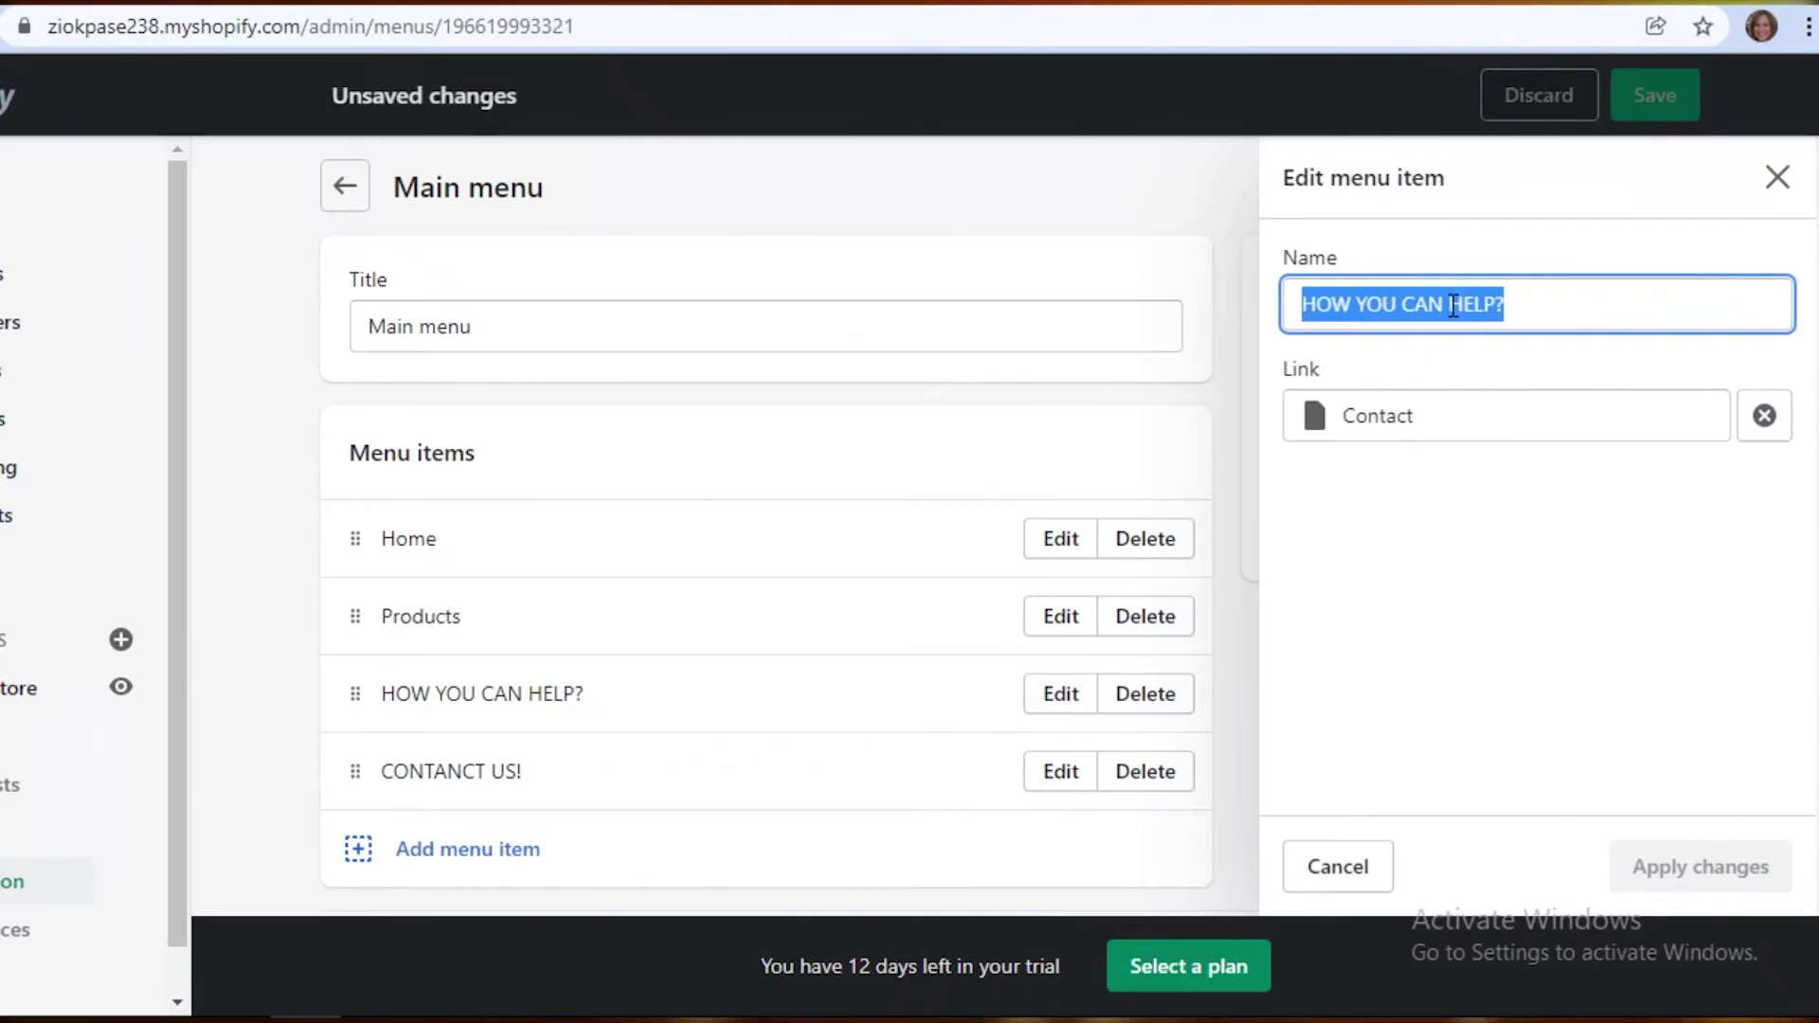
pyautogui.press('BackSpace')
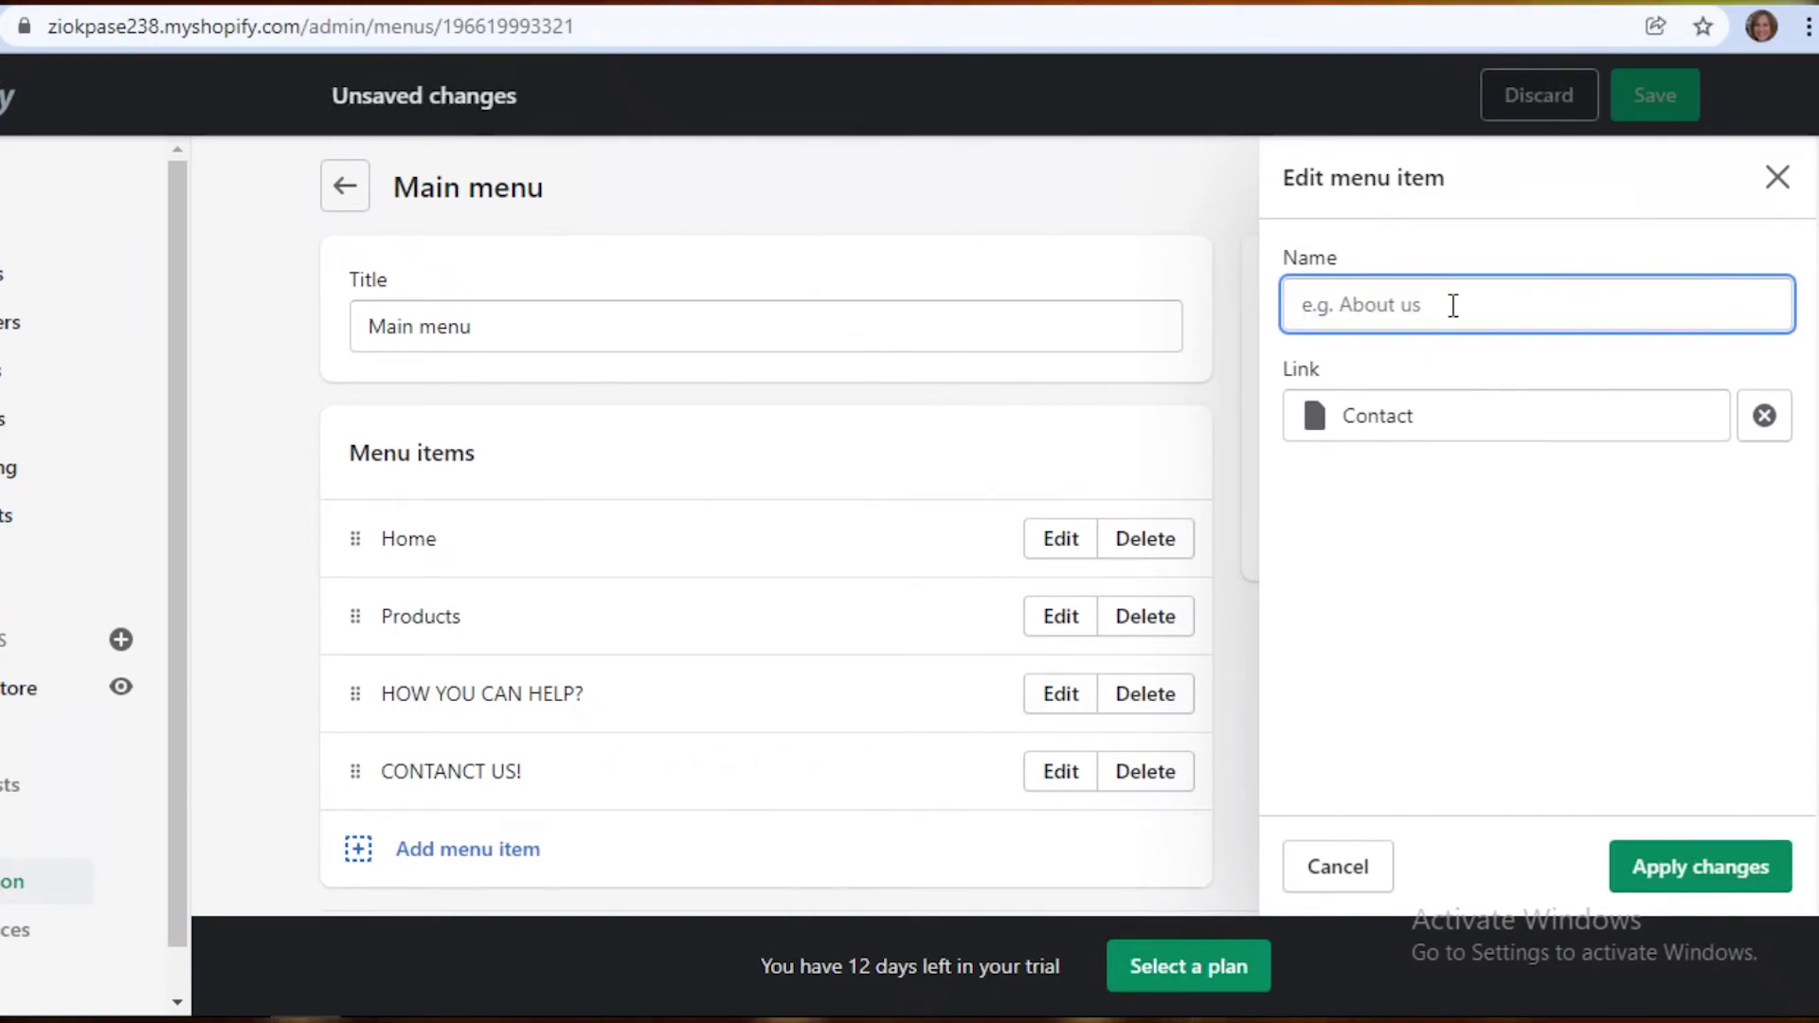
pyautogui.write('A')
pyautogui.press('BackSpace')
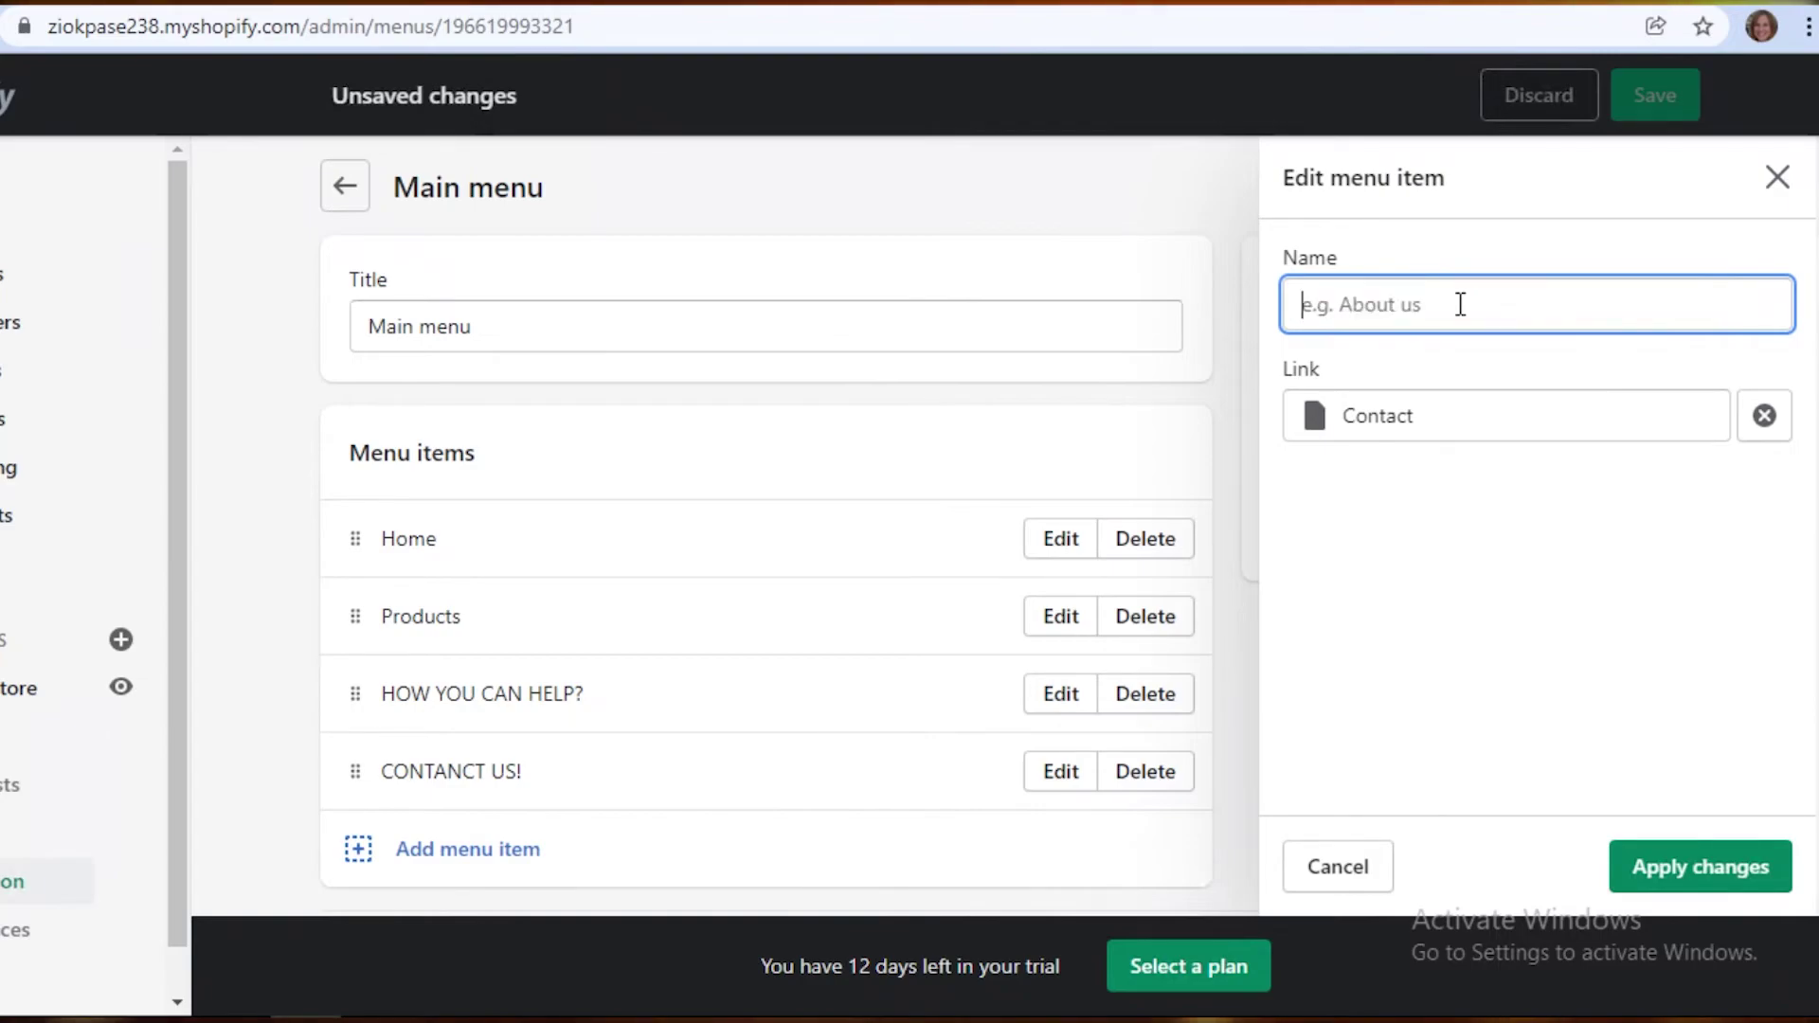
pyautogui.write('Ab')
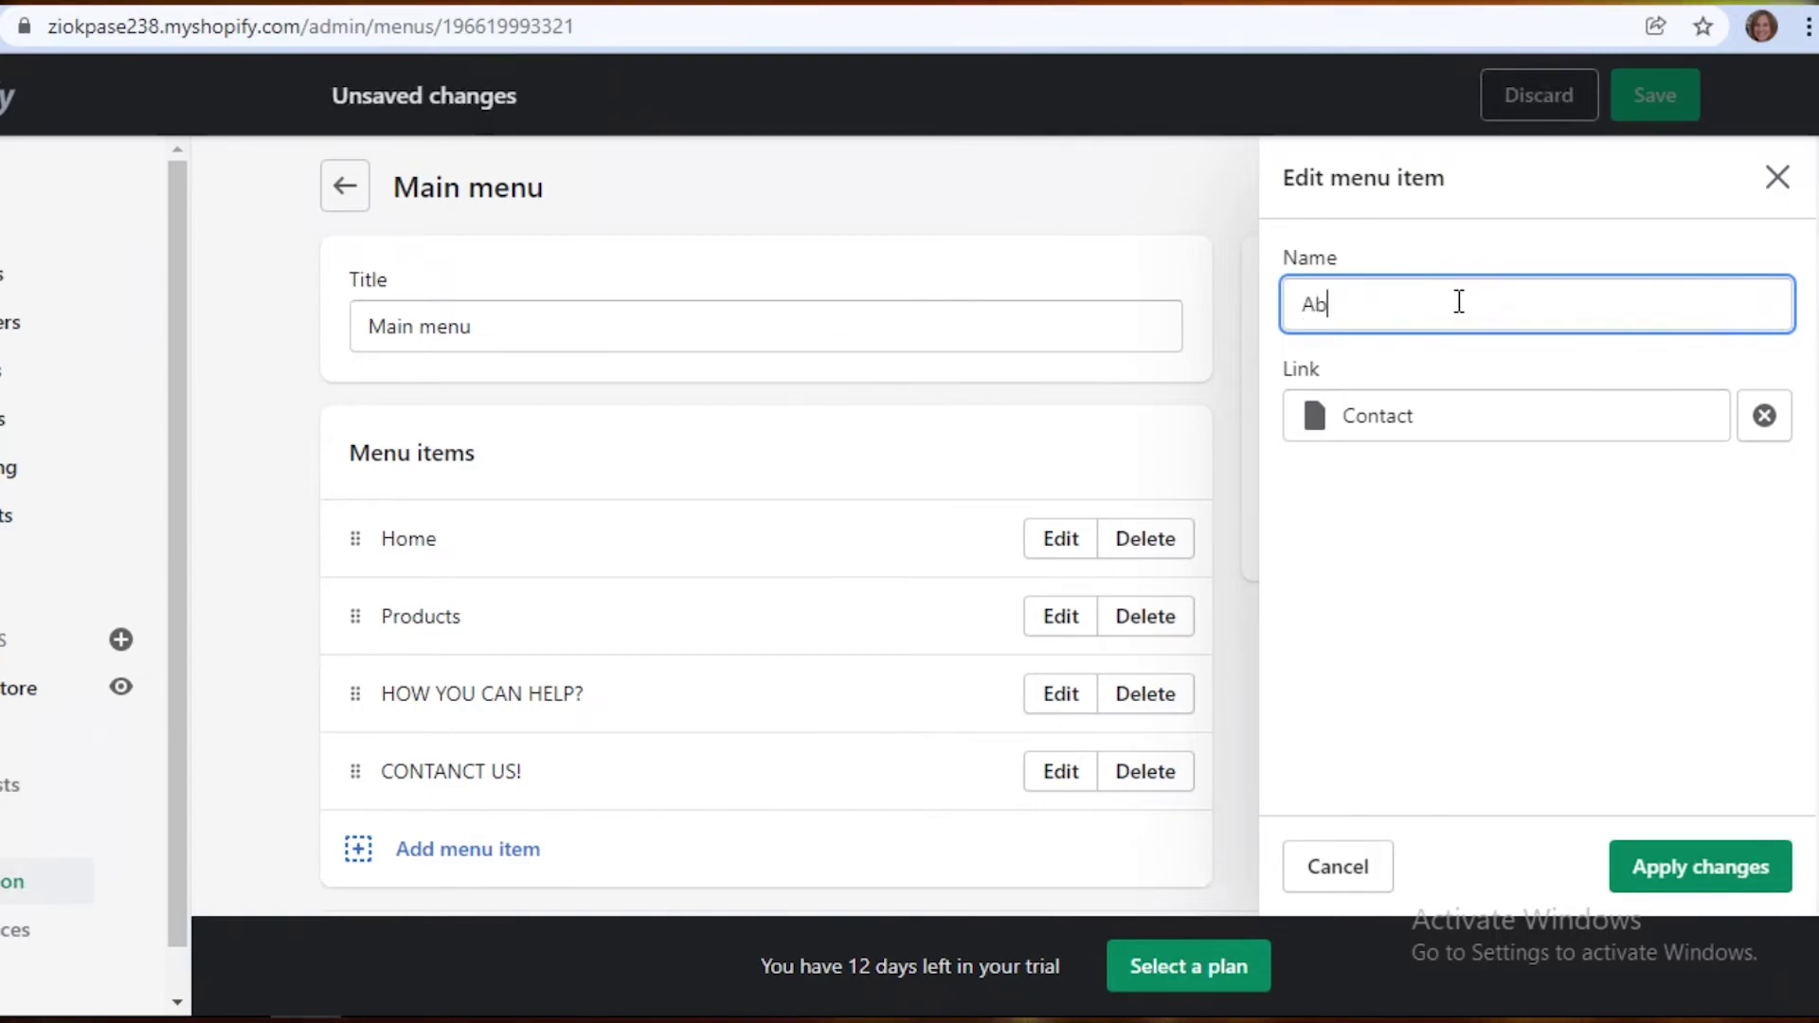
pyautogui.write('out the Artist')
# Step: Link the About the Artist menu item to the HOW YOU CAN HELP page and apply the changes
pyautogui.click(1584, 423)
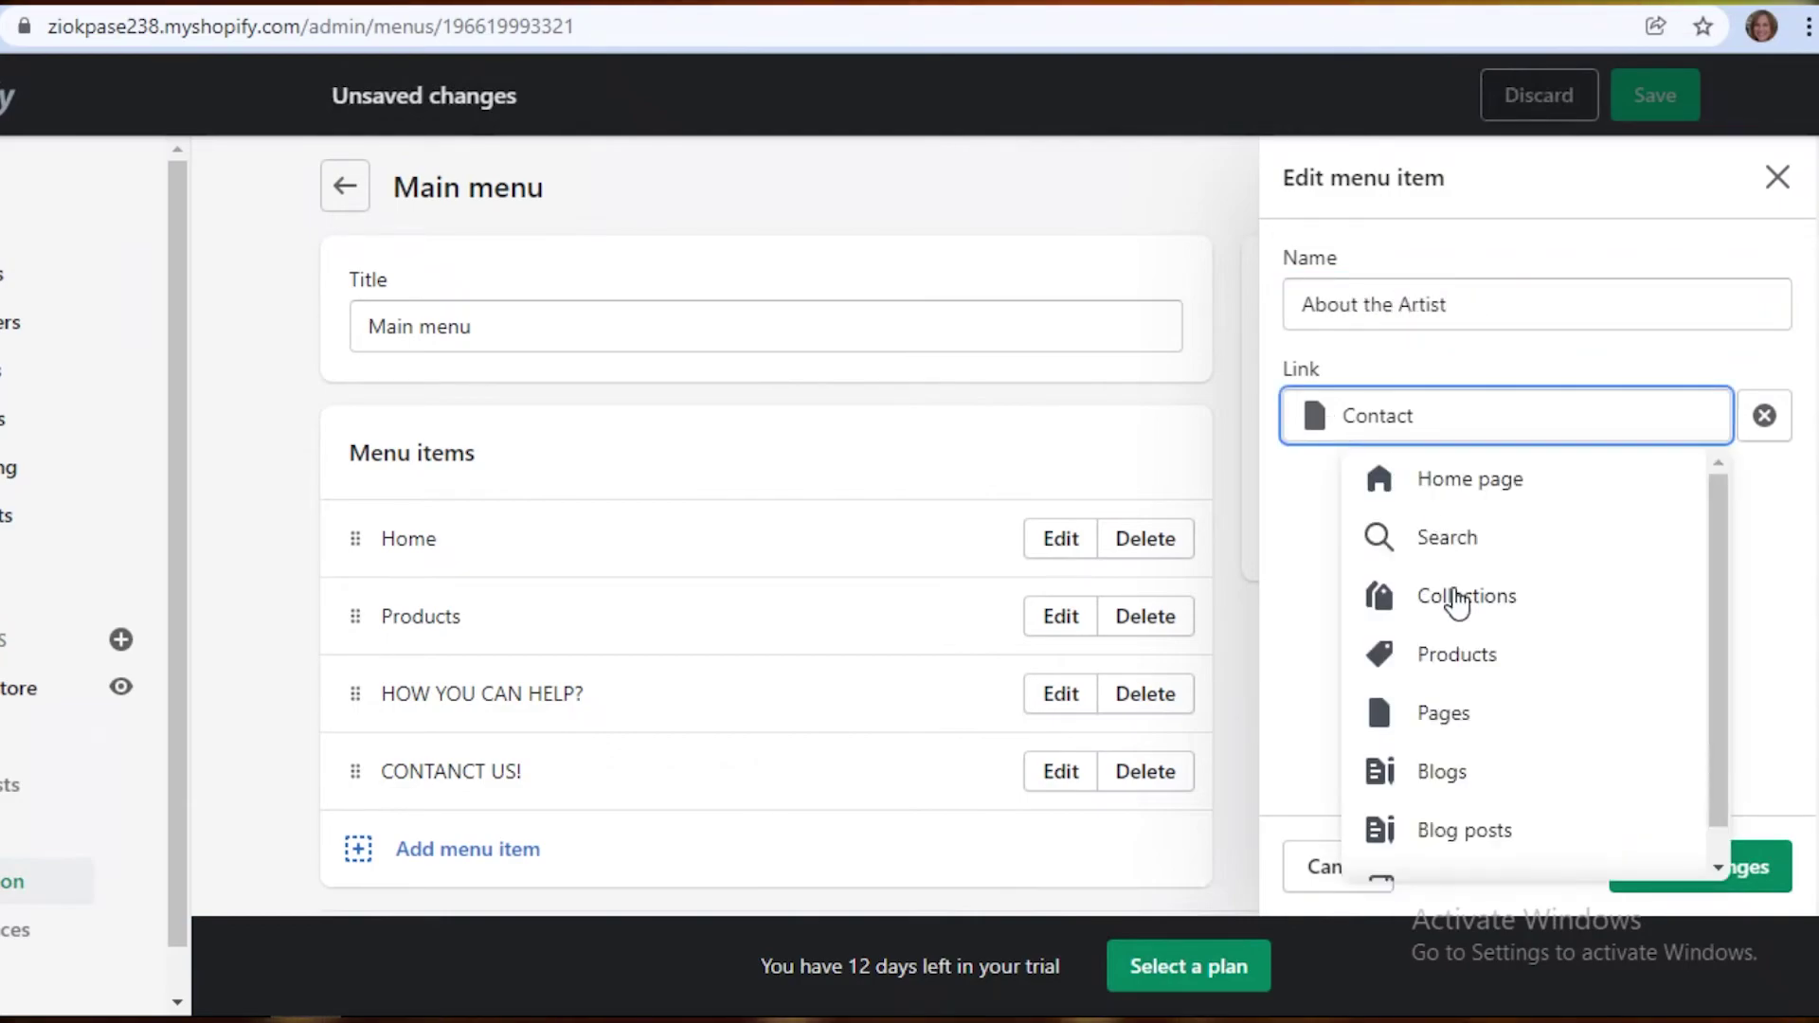
pyautogui.click(1465, 713)
pyautogui.click(1478, 478)
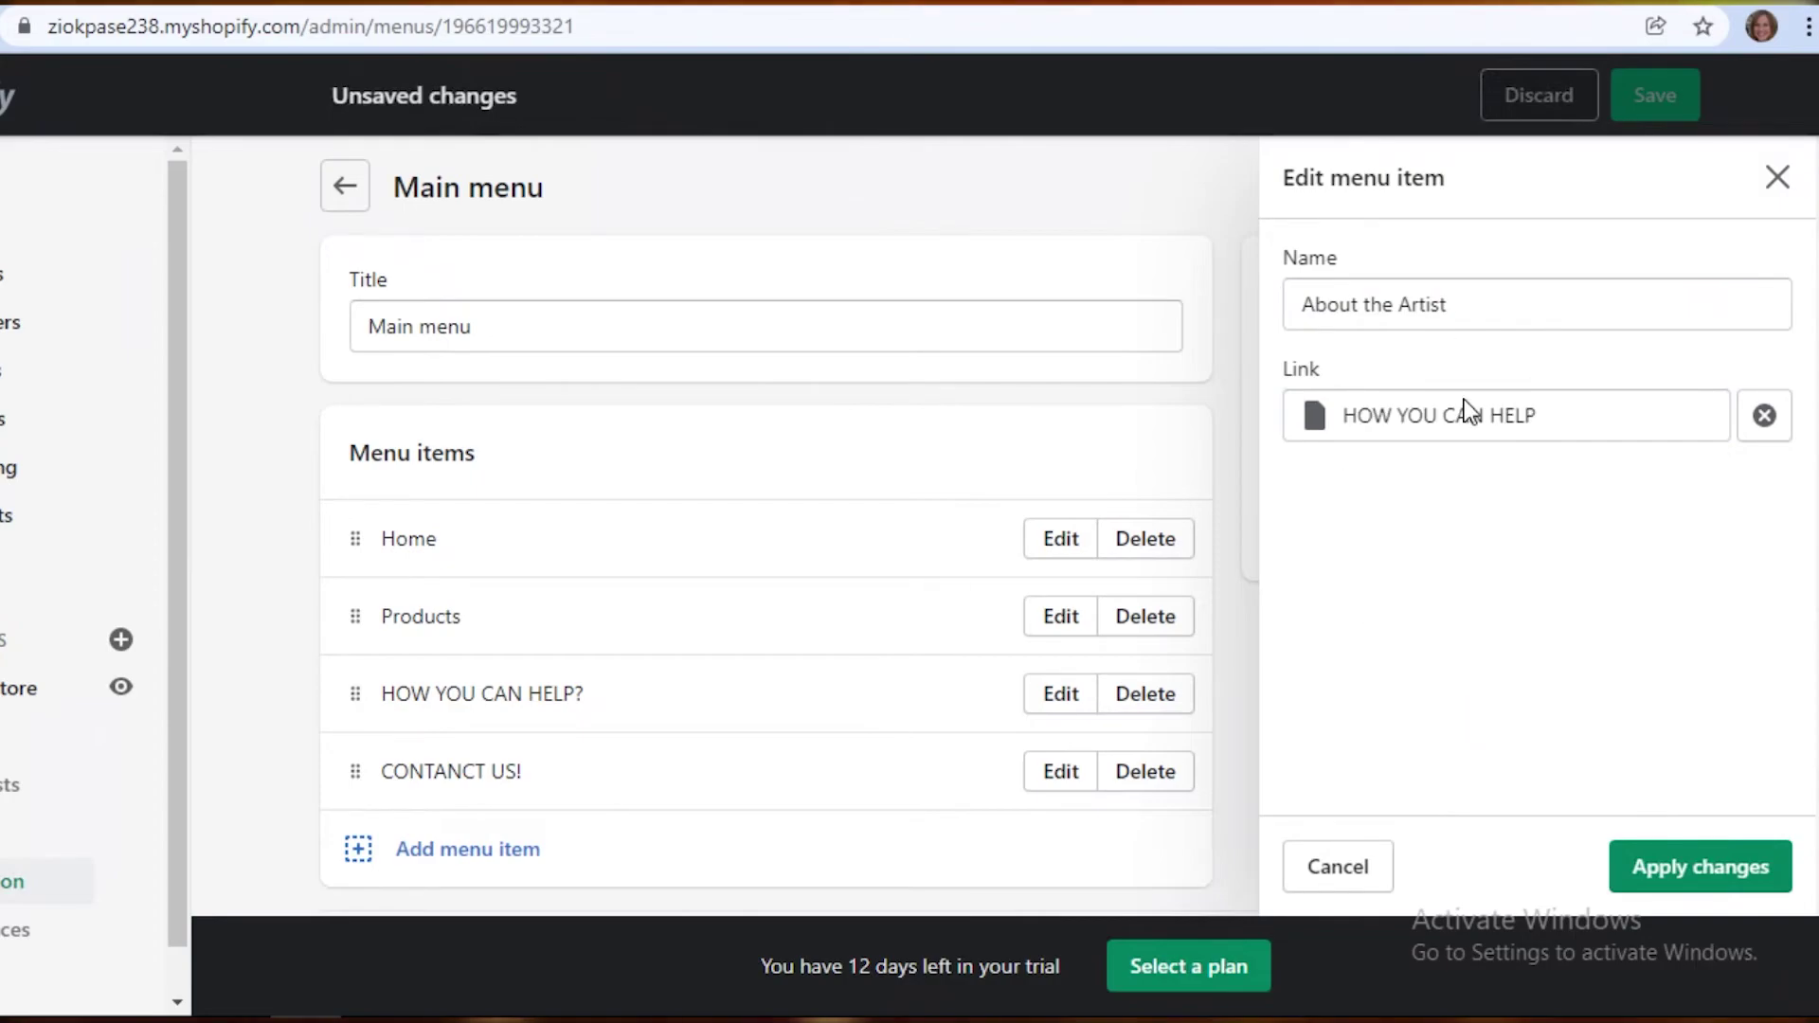
pyautogui.click(1658, 868)
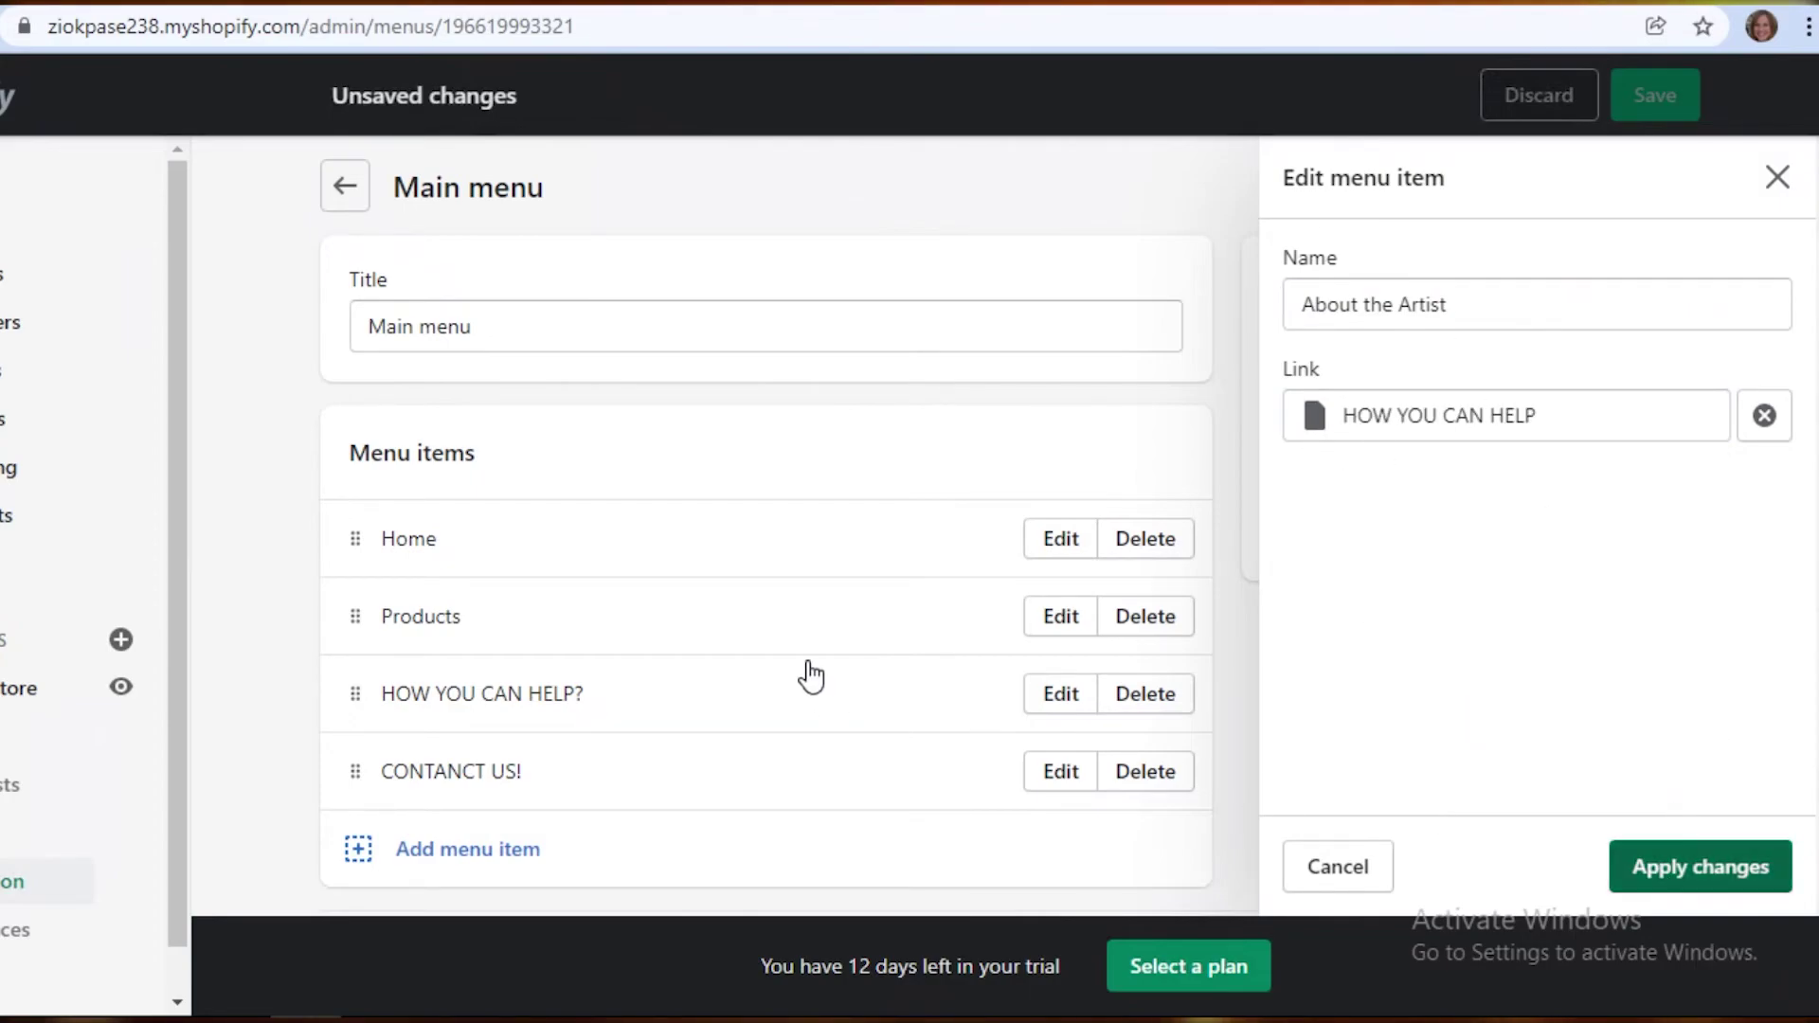
# Step: Rename the CONTANCT US! menu item as "Contact" and apply the change
pyautogui.click(1073, 777)
pyautogui.tripleClick(1407, 320)
pyautogui.write('Conta')
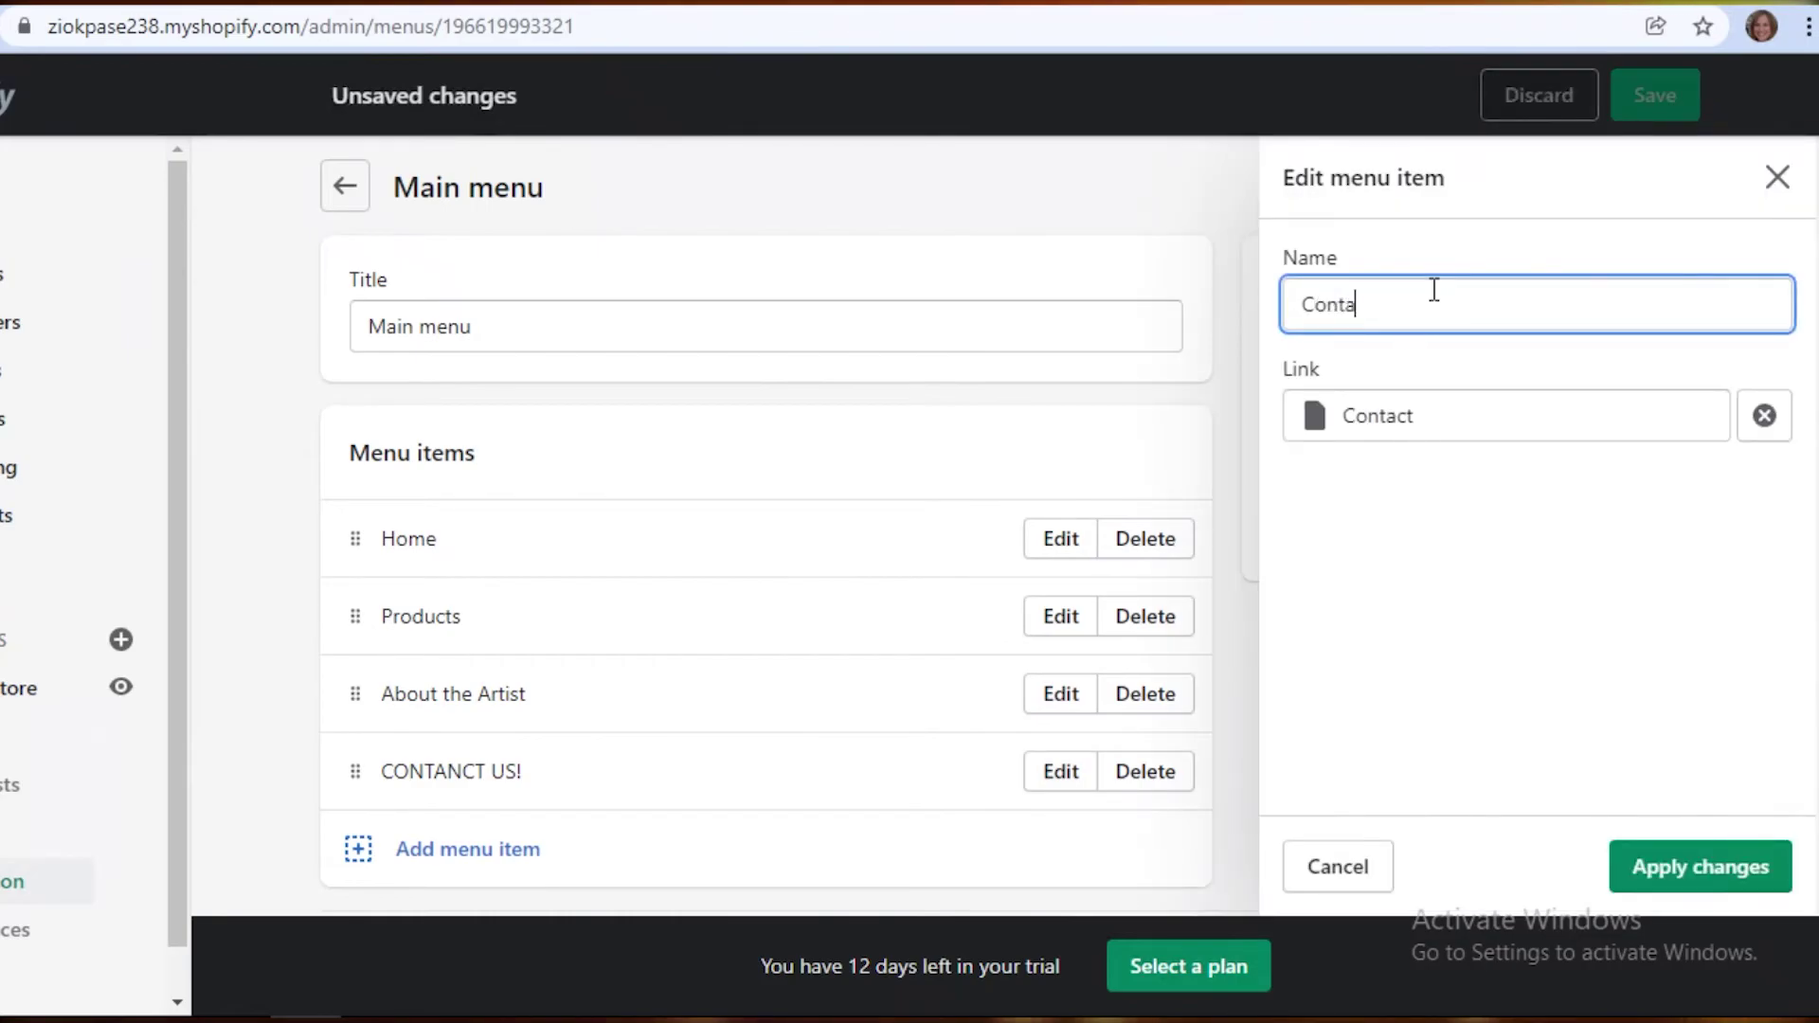
pyautogui.write('ct')
pyautogui.press('Return')
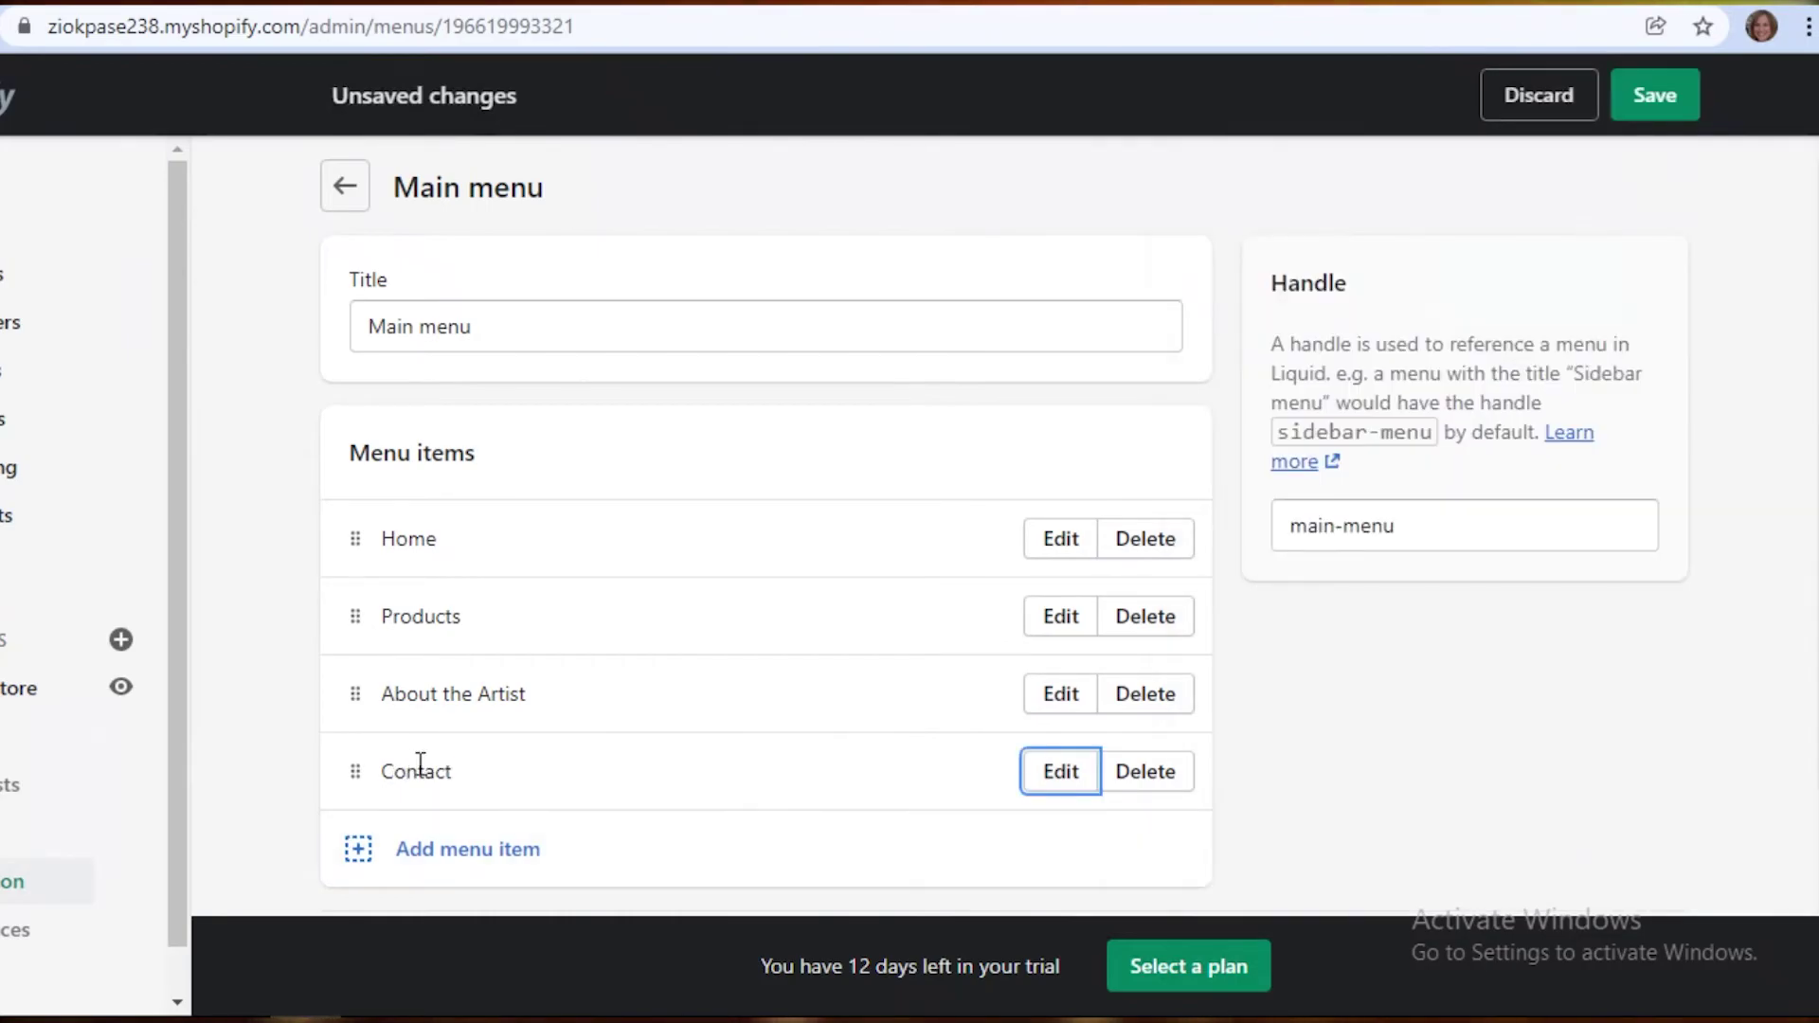
# Step: Add a menu item named "Custom Order Form" linked to Search to the main menu
pyautogui.scroll(-2, 457, 735)
pyautogui.click(456, 724)
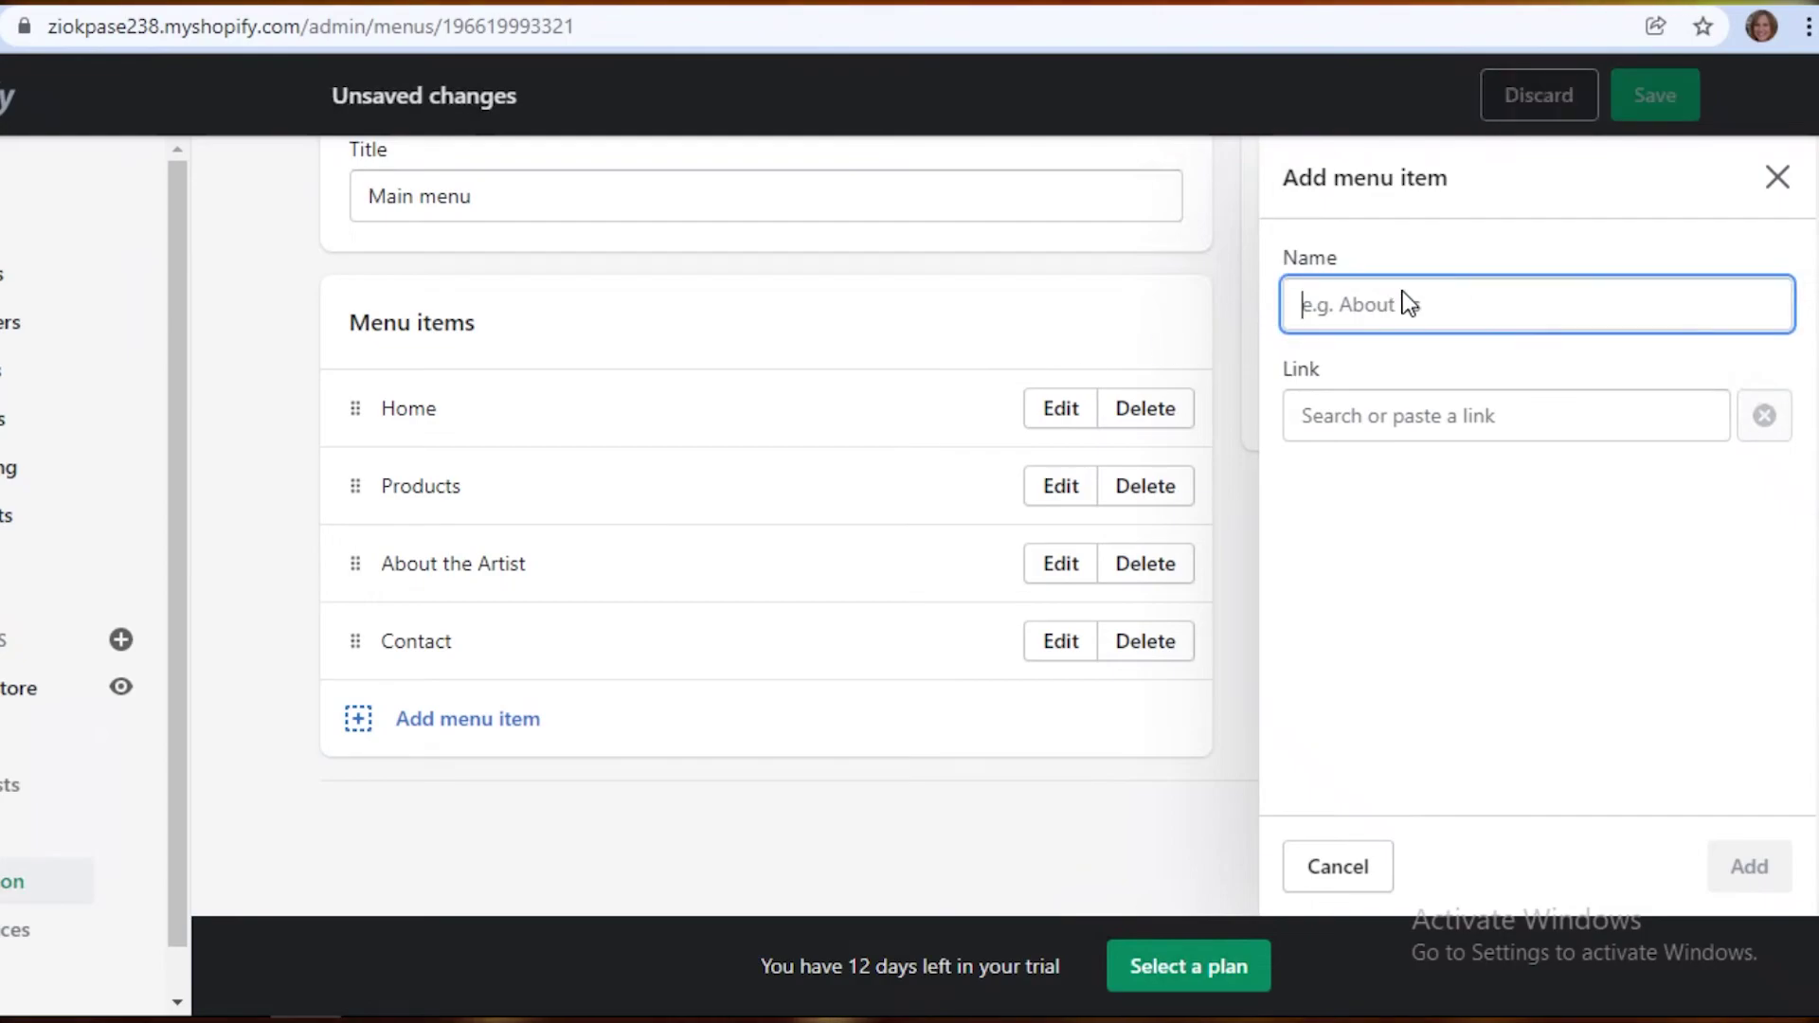
pyautogui.write('c')
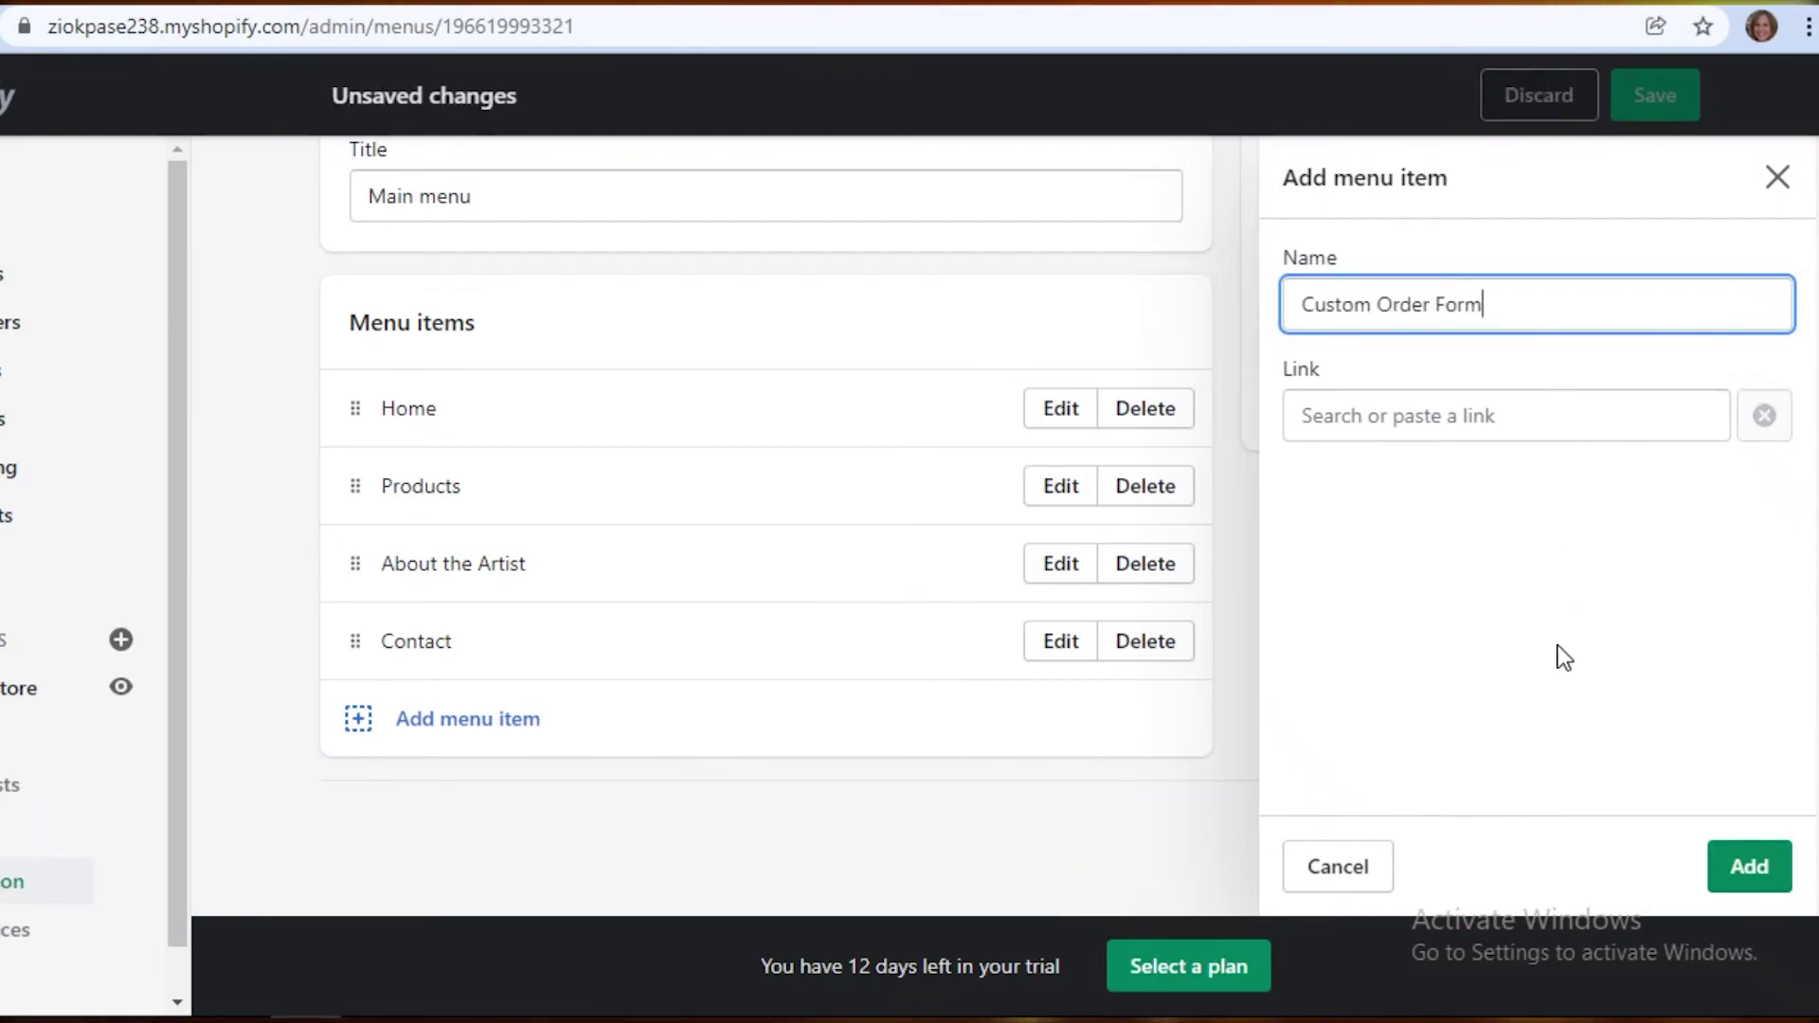
pyautogui.write('ustom Order Form')
pyautogui.click(1750, 866)
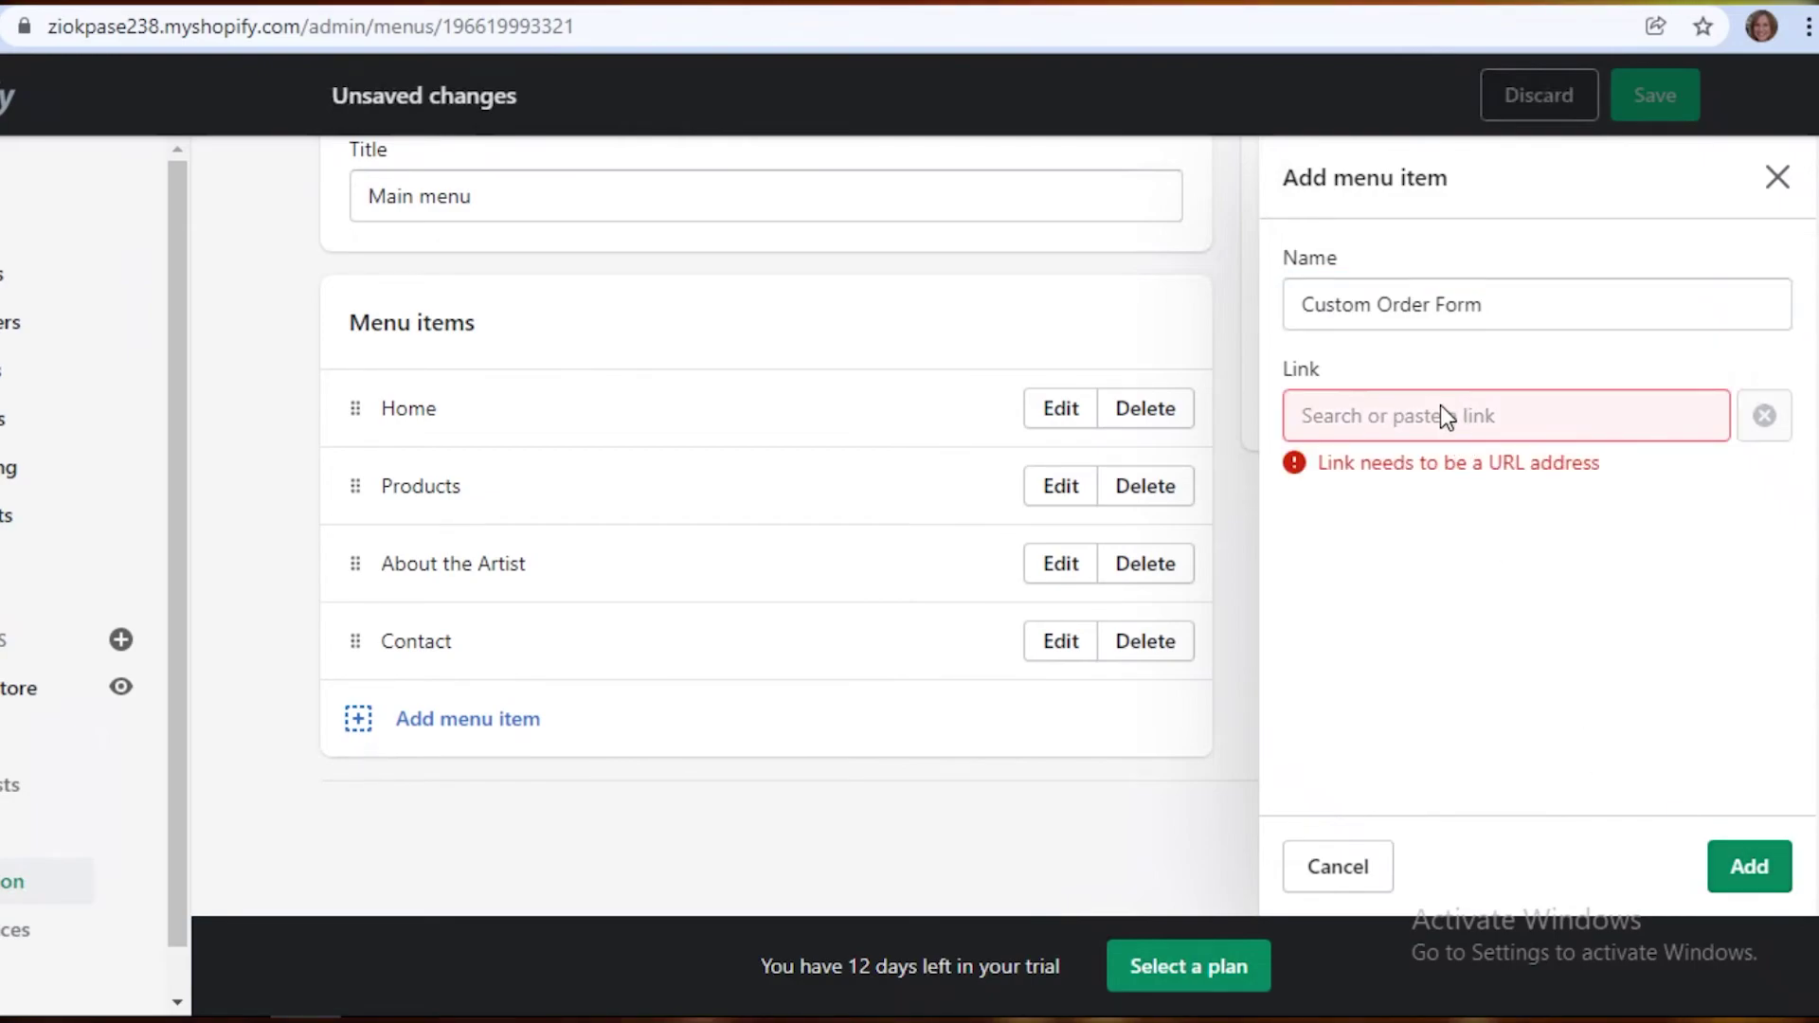
pyautogui.click(1441, 407)
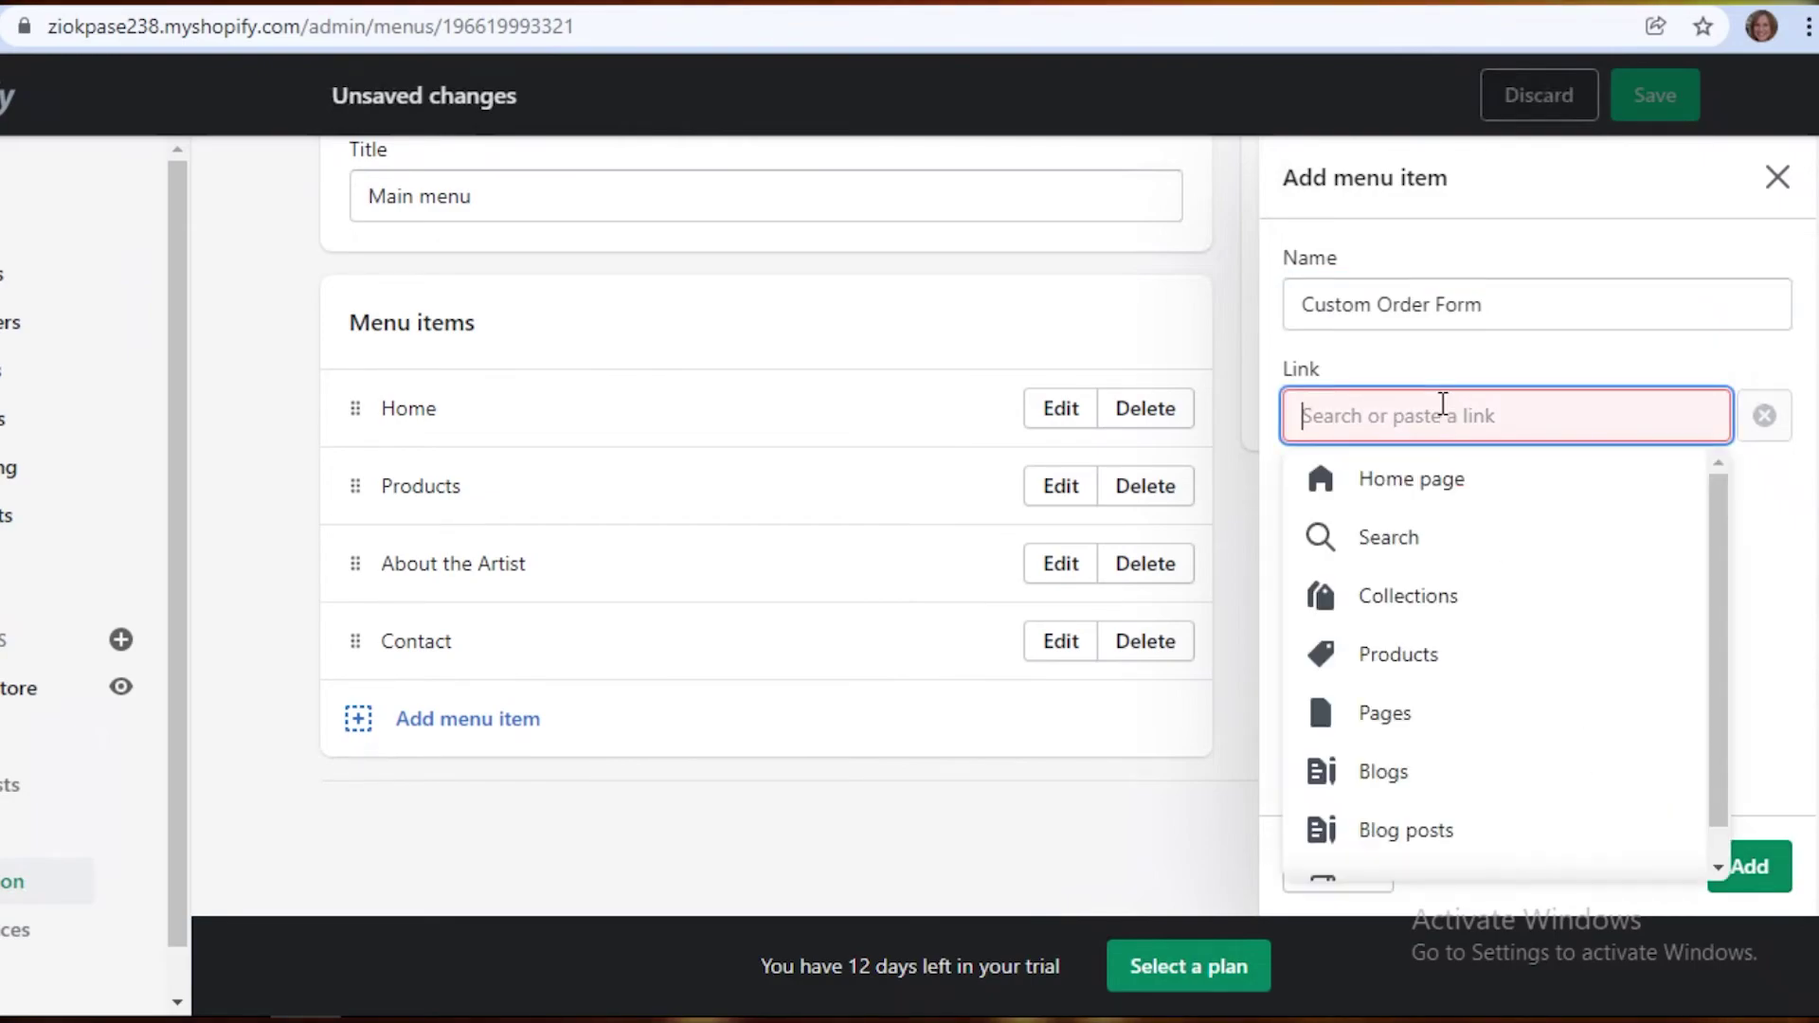
pyautogui.click(1383, 557)
pyautogui.click(1768, 871)
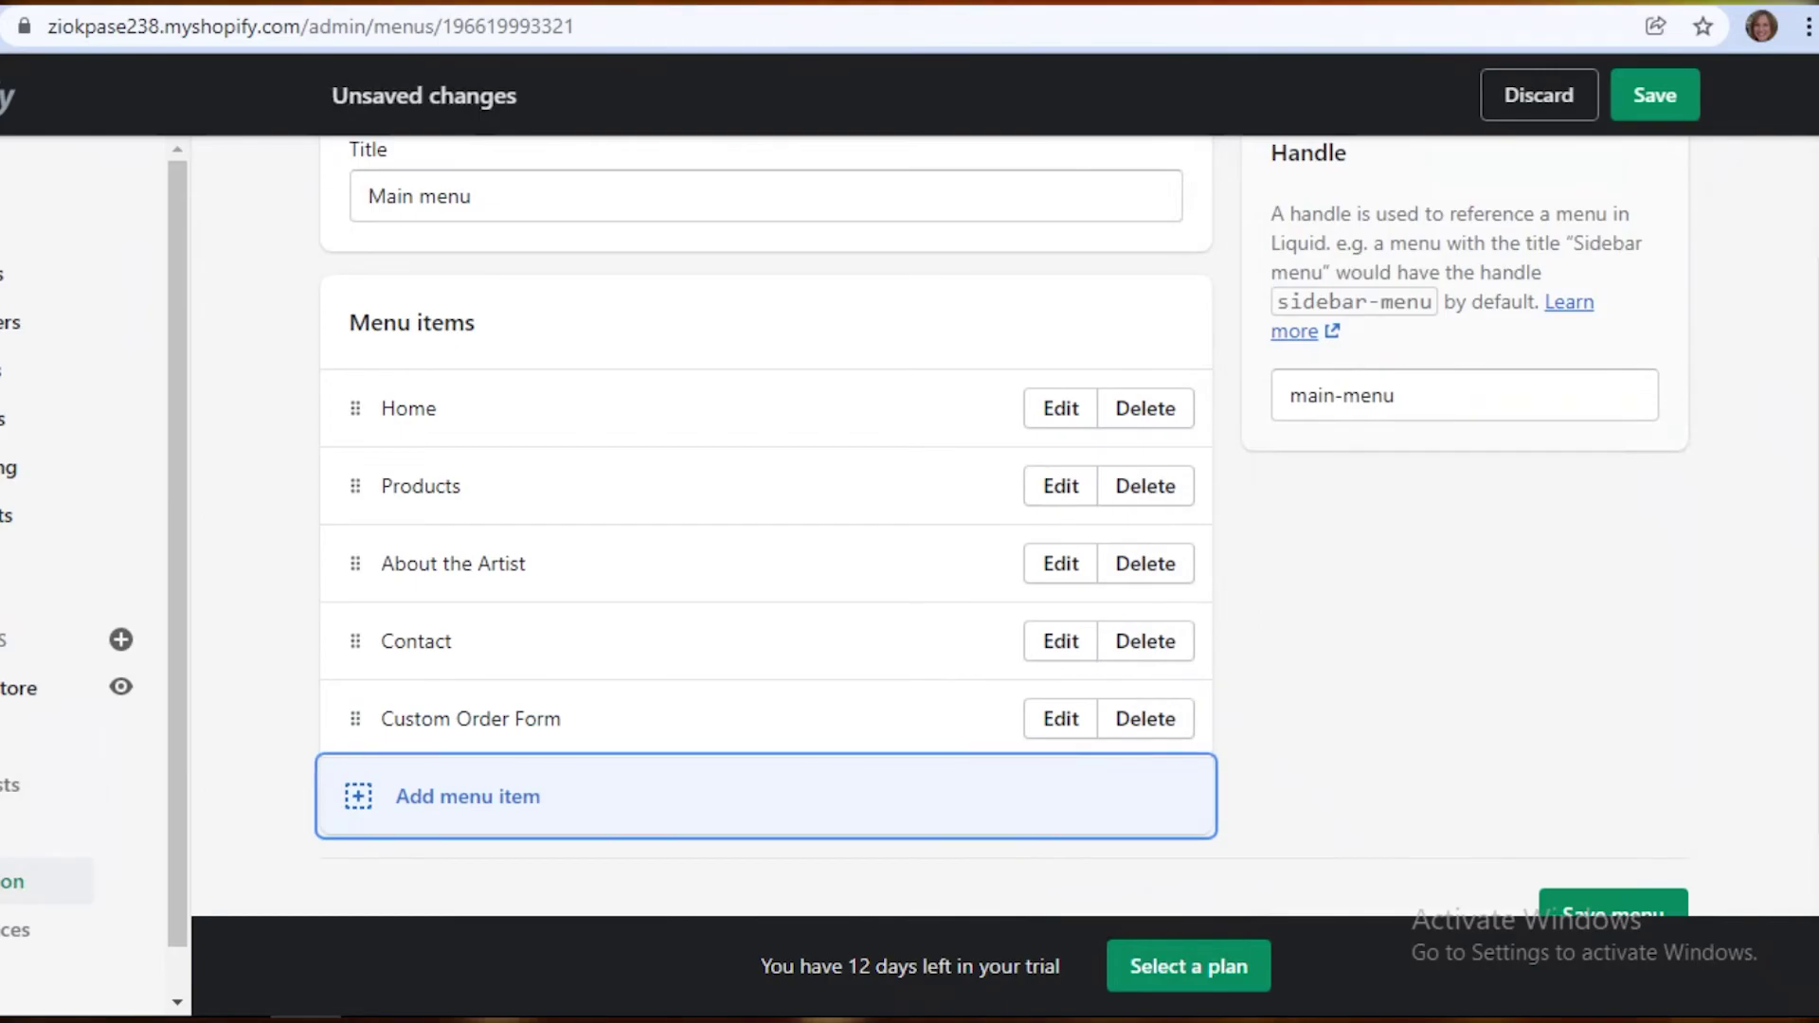
# Step: Stay on the main menu page and save its unsaved changes
pyautogui.click(11, 881)
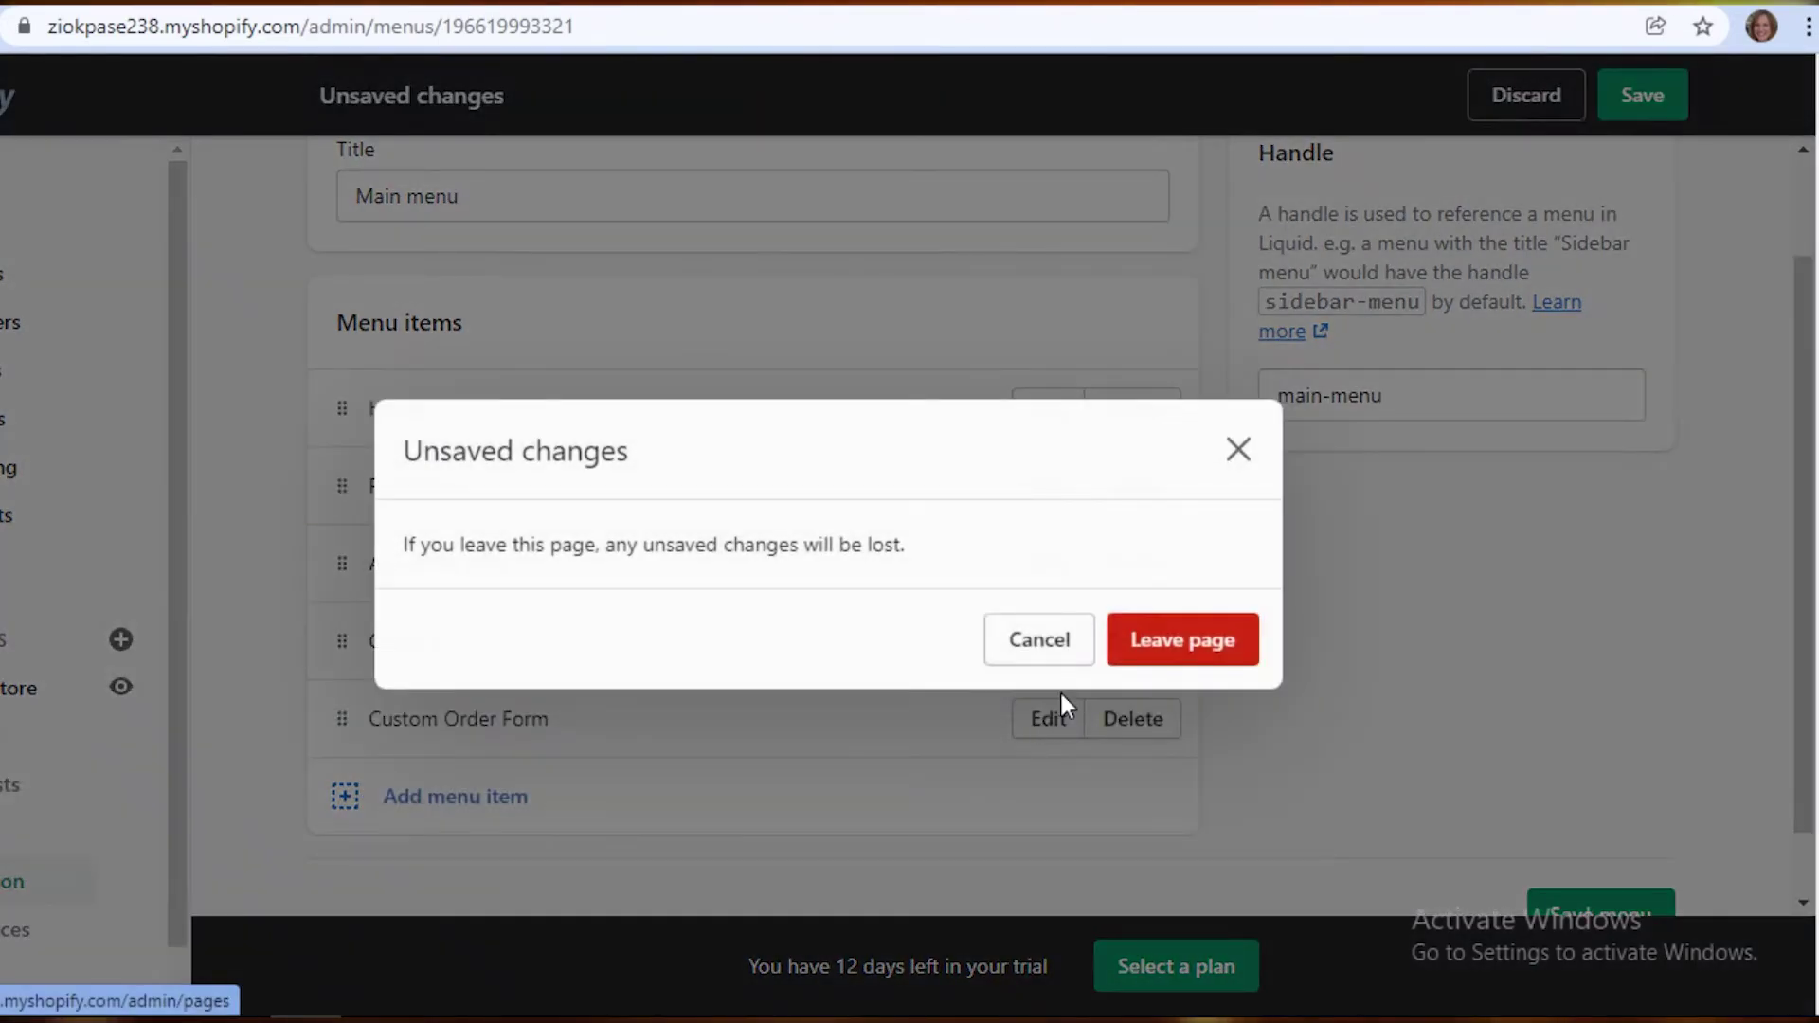
pyautogui.press('Escape')
pyautogui.click(1616, 97)
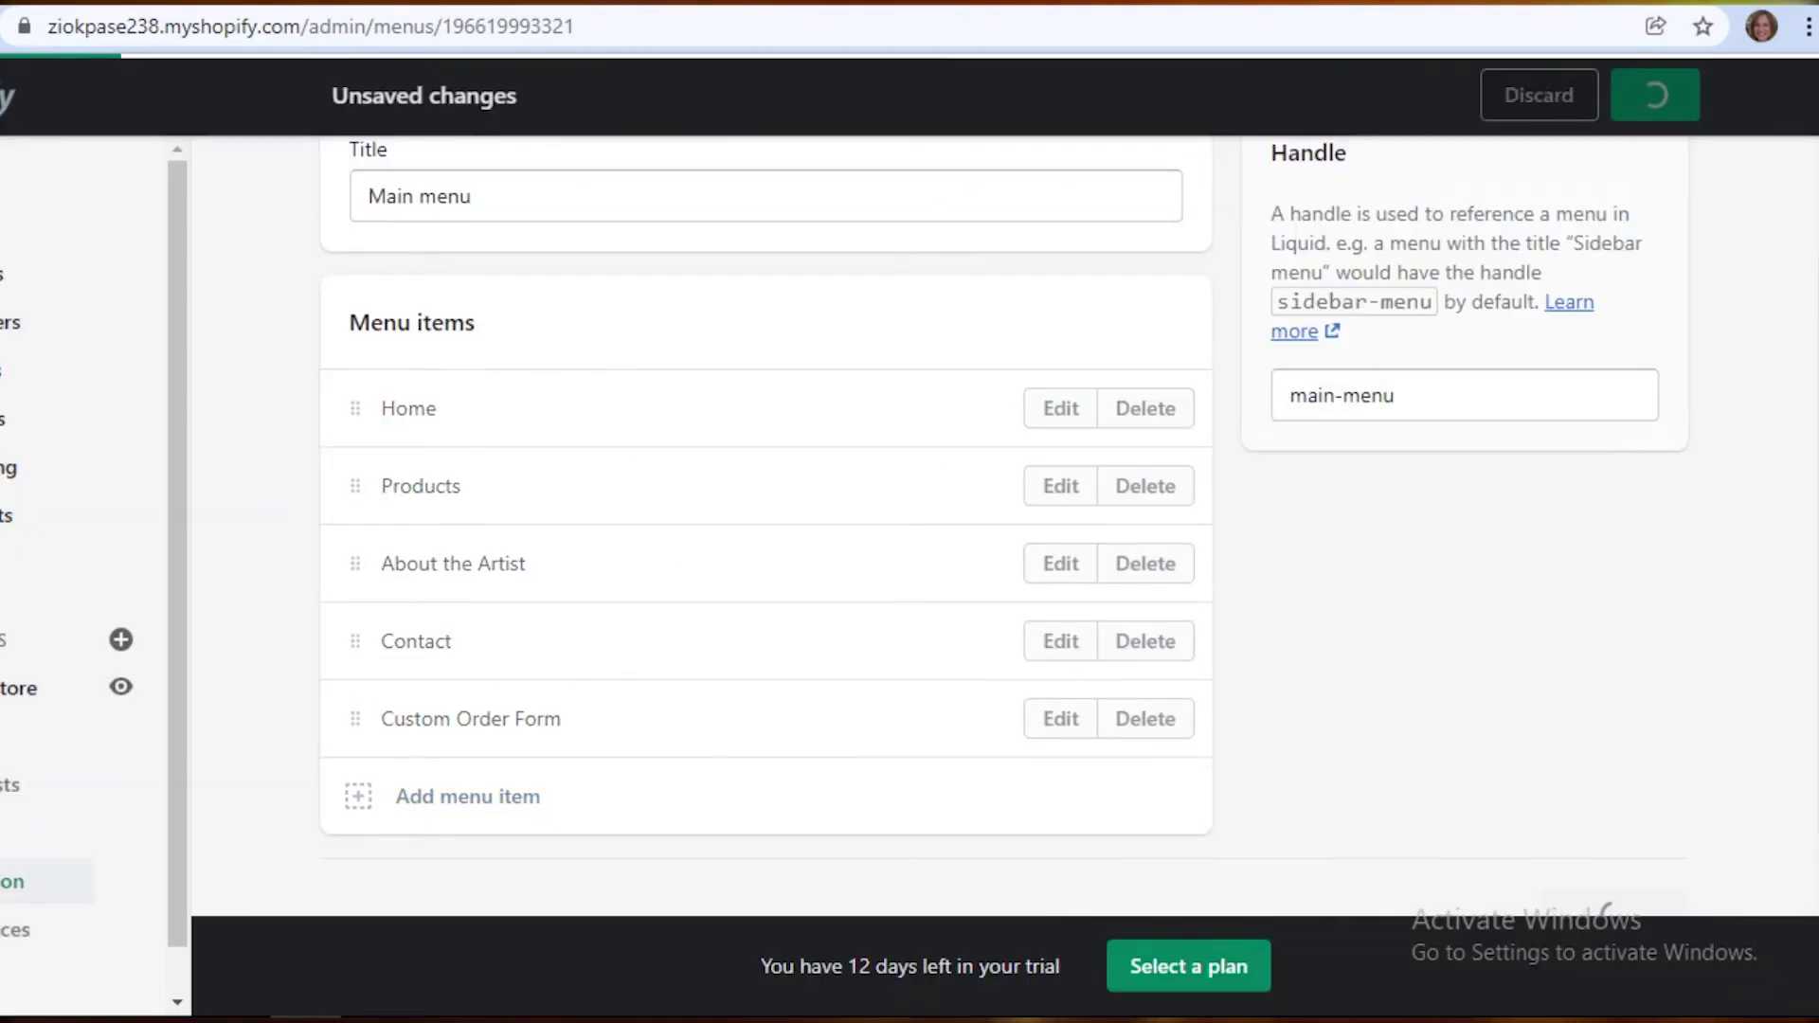
# Step: Create a new store page titled "Custom Order Form" with the default page template and save it
pyautogui.click(38, 834)
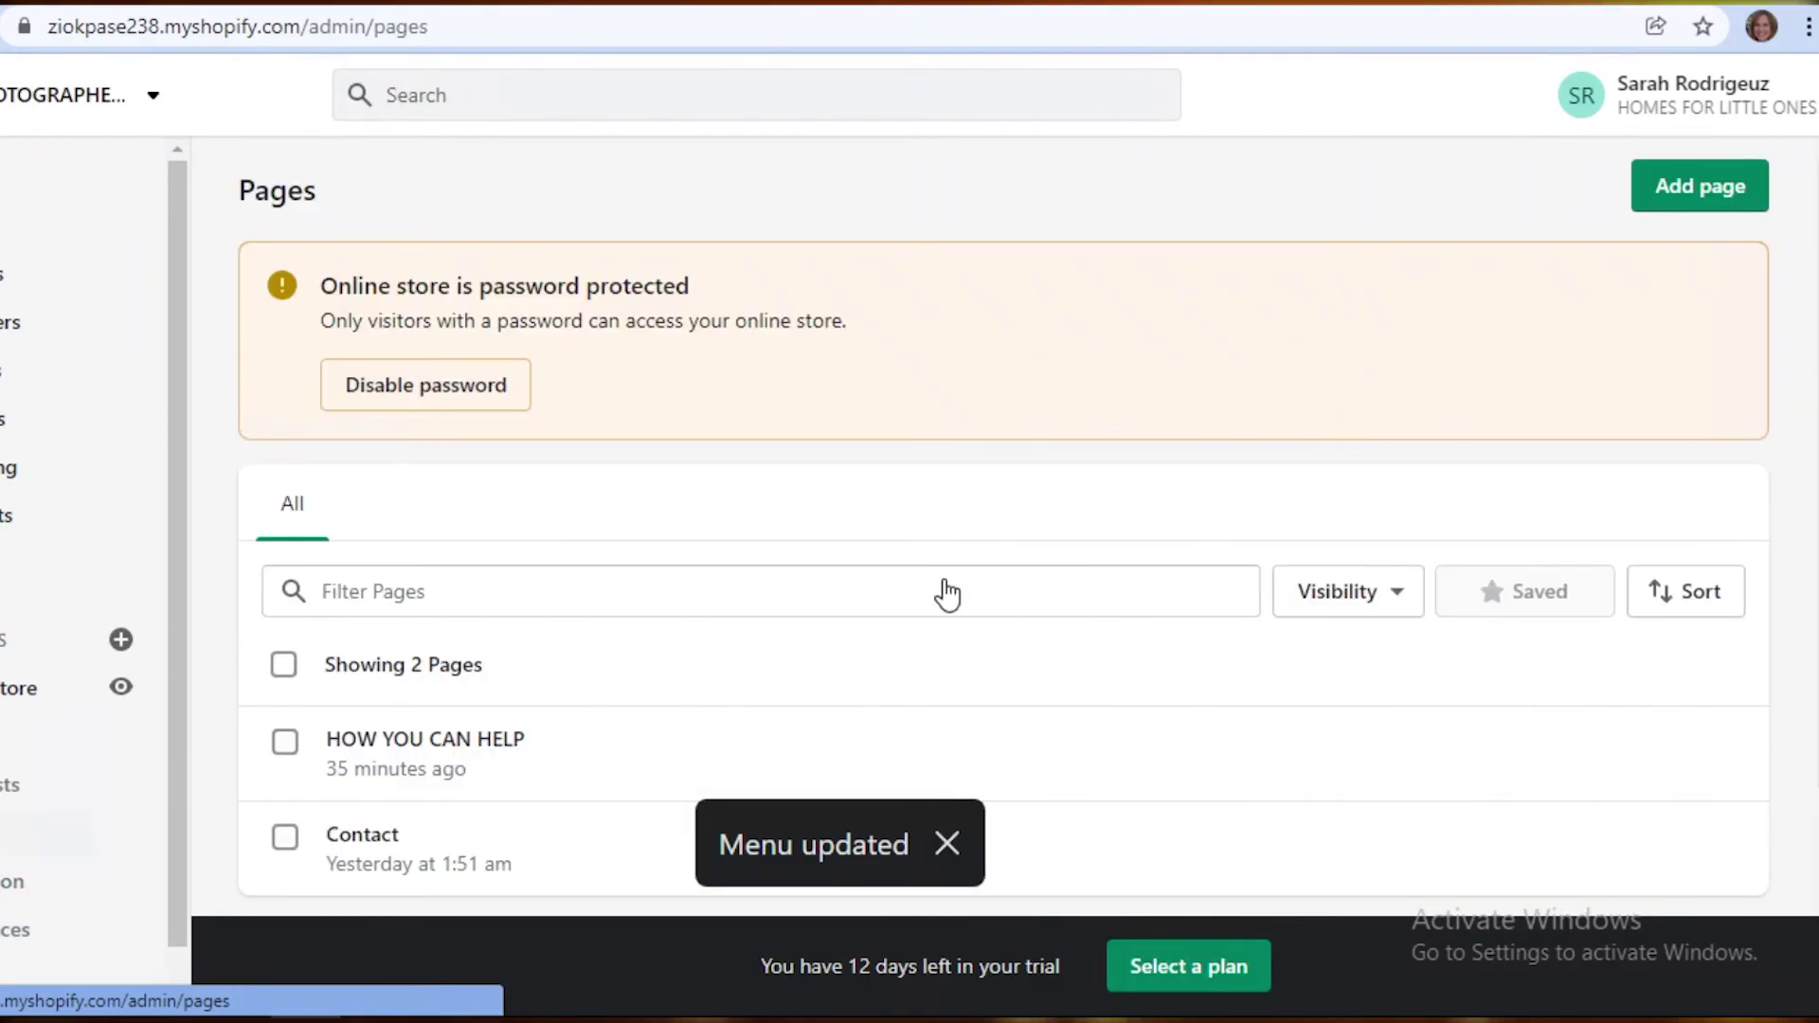
pyautogui.click(1647, 185)
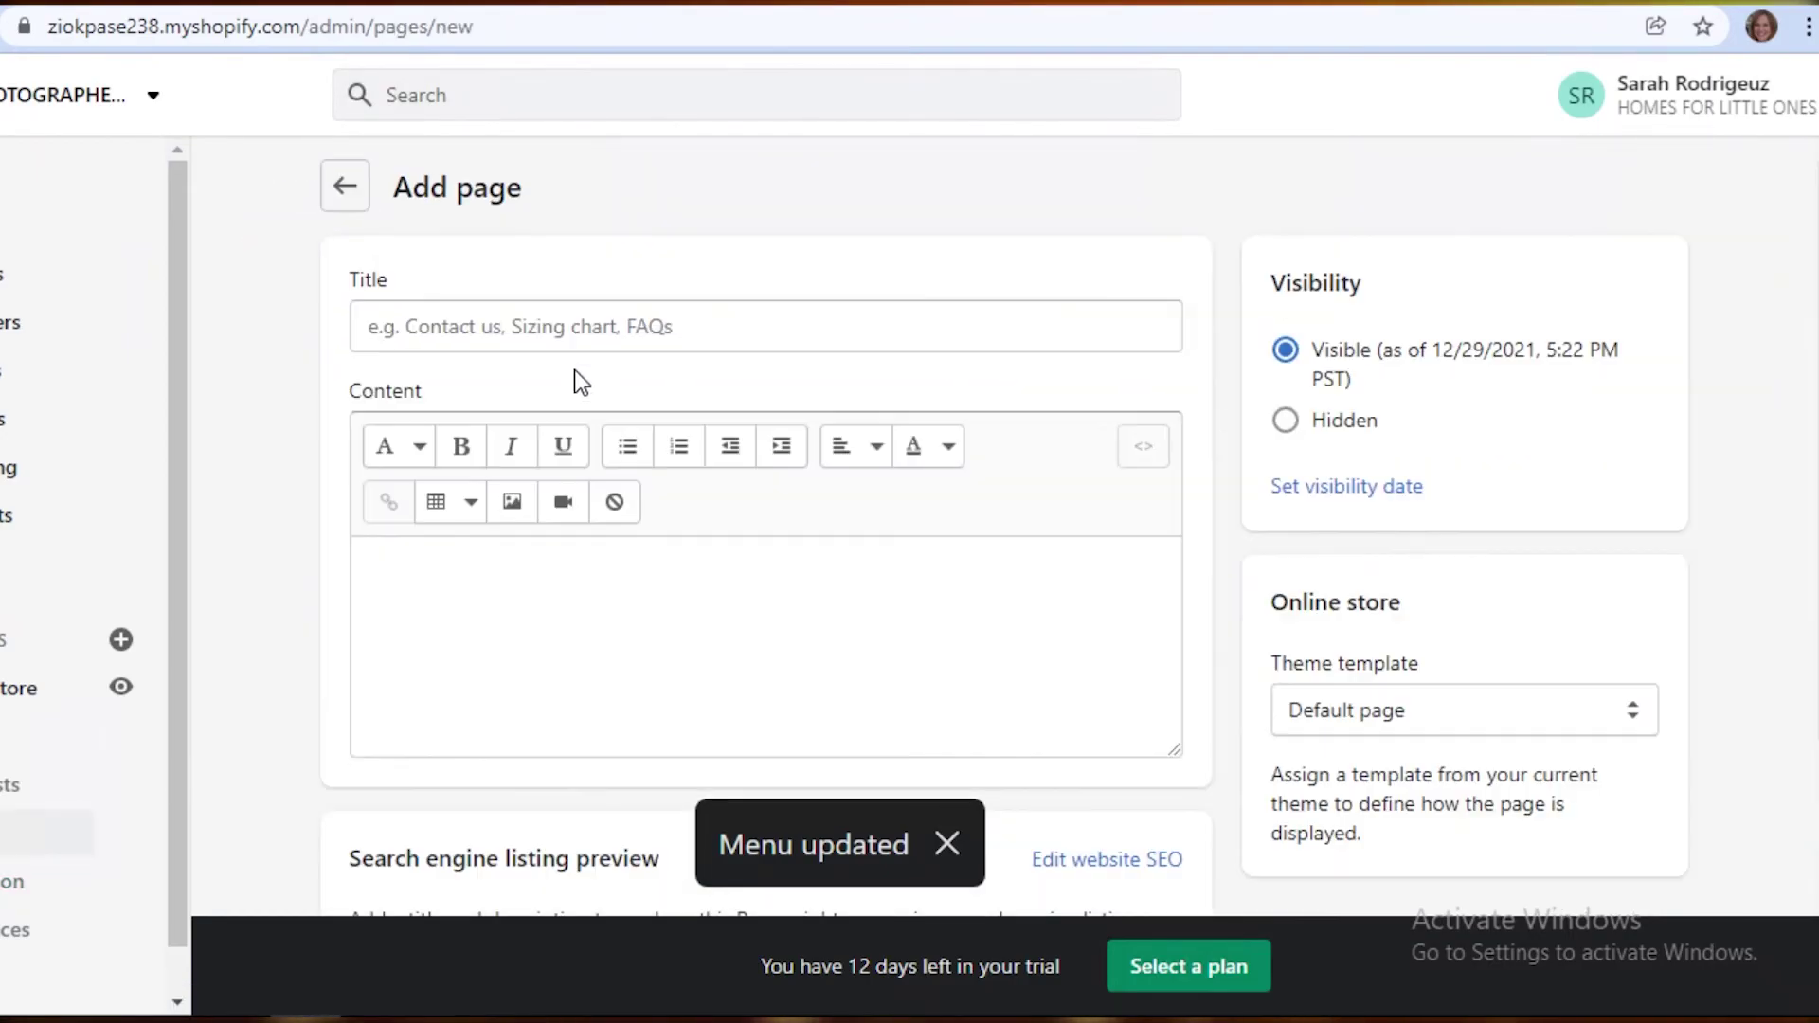
pyautogui.click(578, 327)
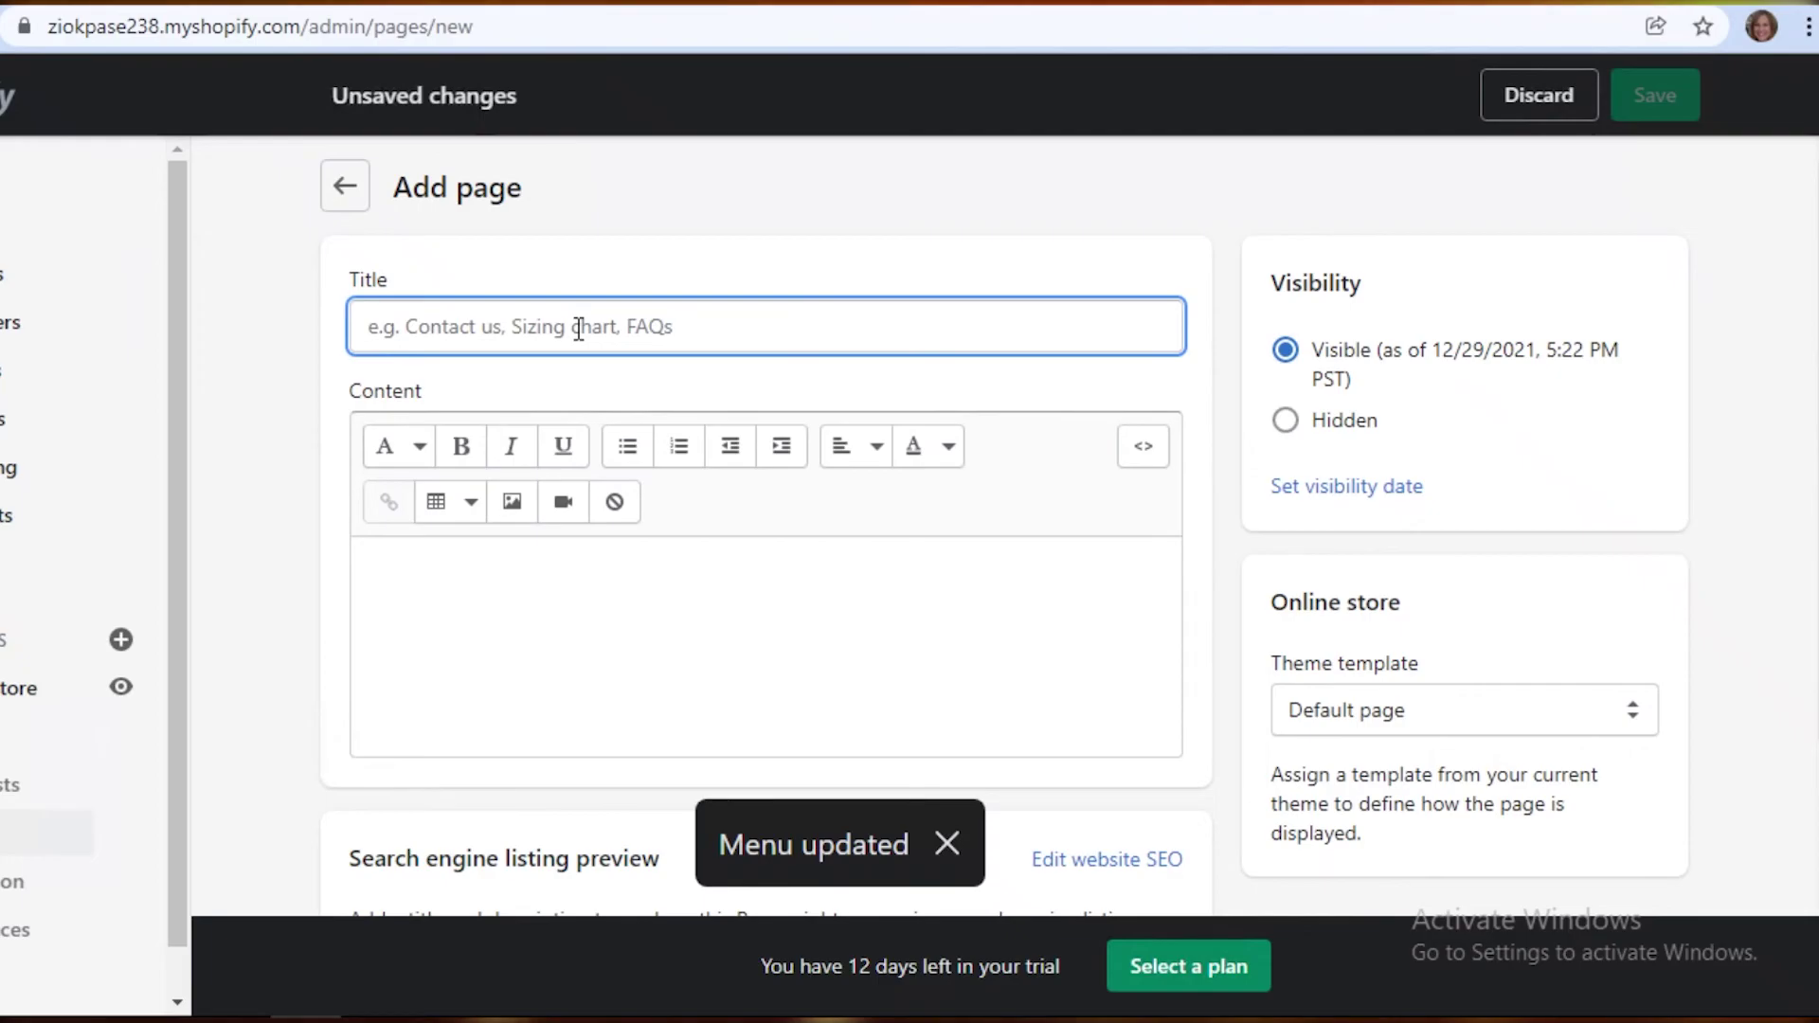
pyautogui.write('Custom Order For')
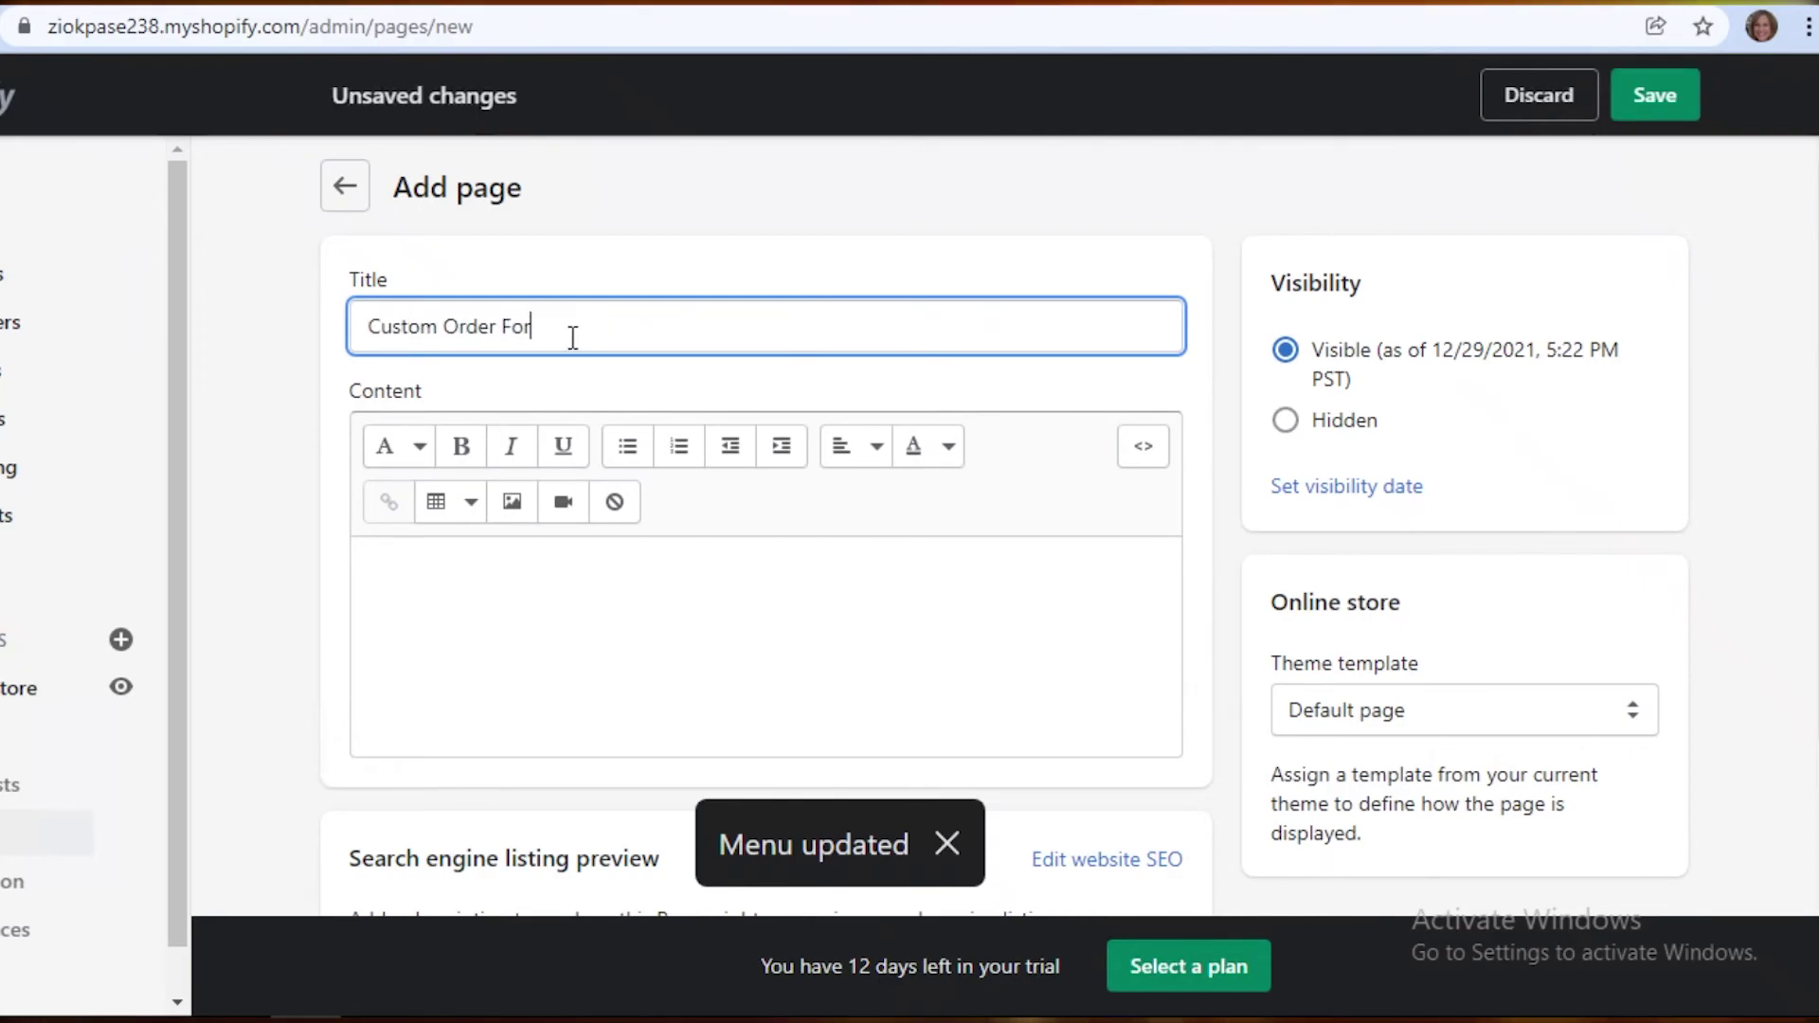
pyautogui.scroll(-2, 547, 406)
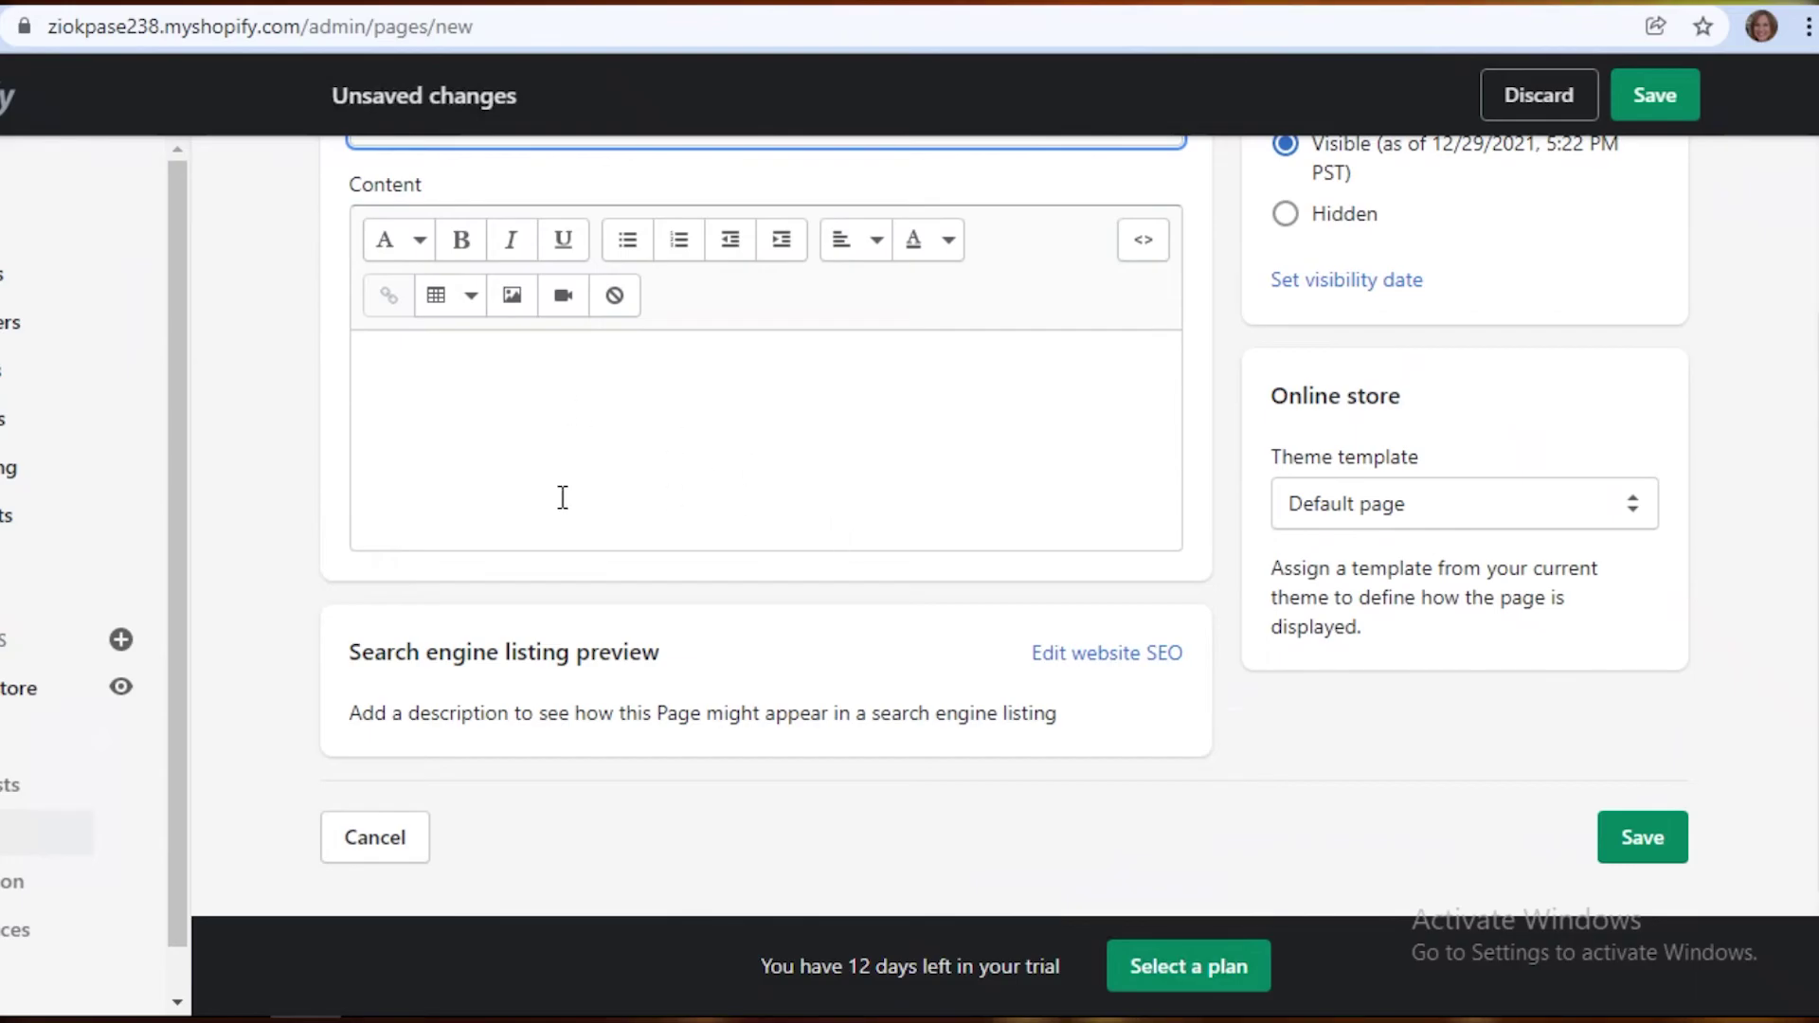
pyautogui.scroll(1, 673, 498)
pyautogui.scroll(-1, 873, 338)
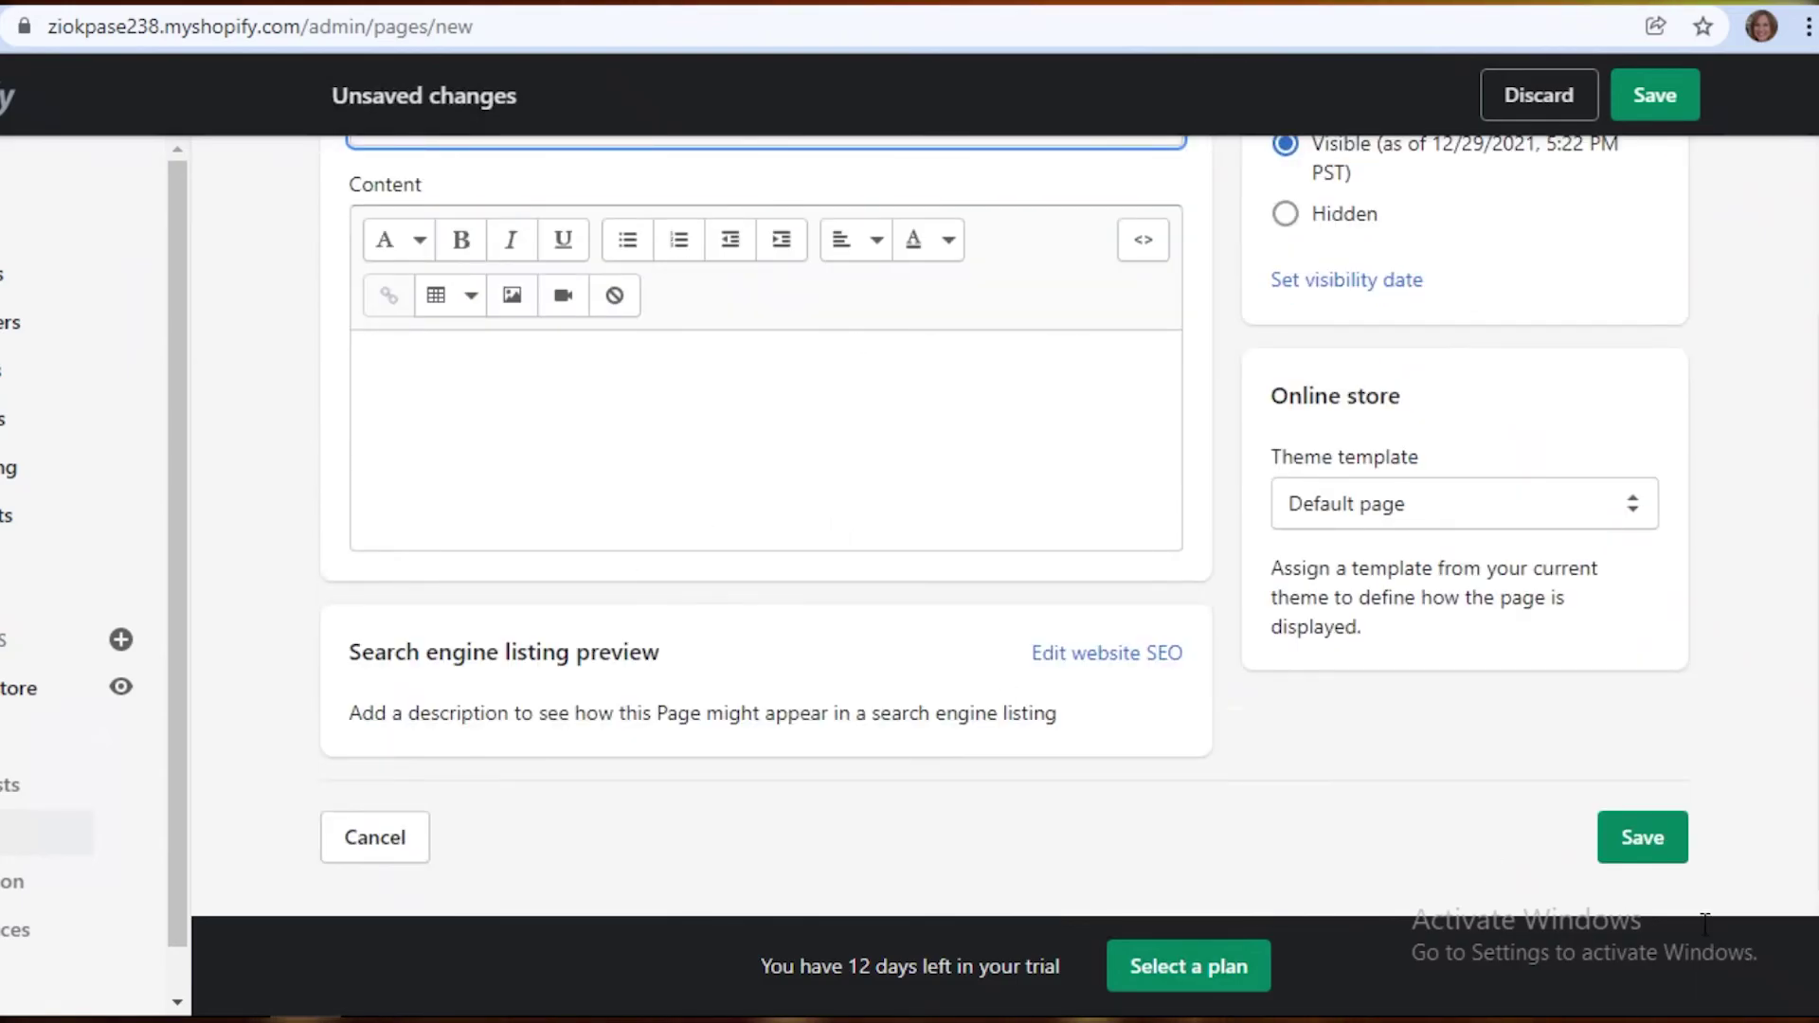
pyautogui.click(1622, 839)
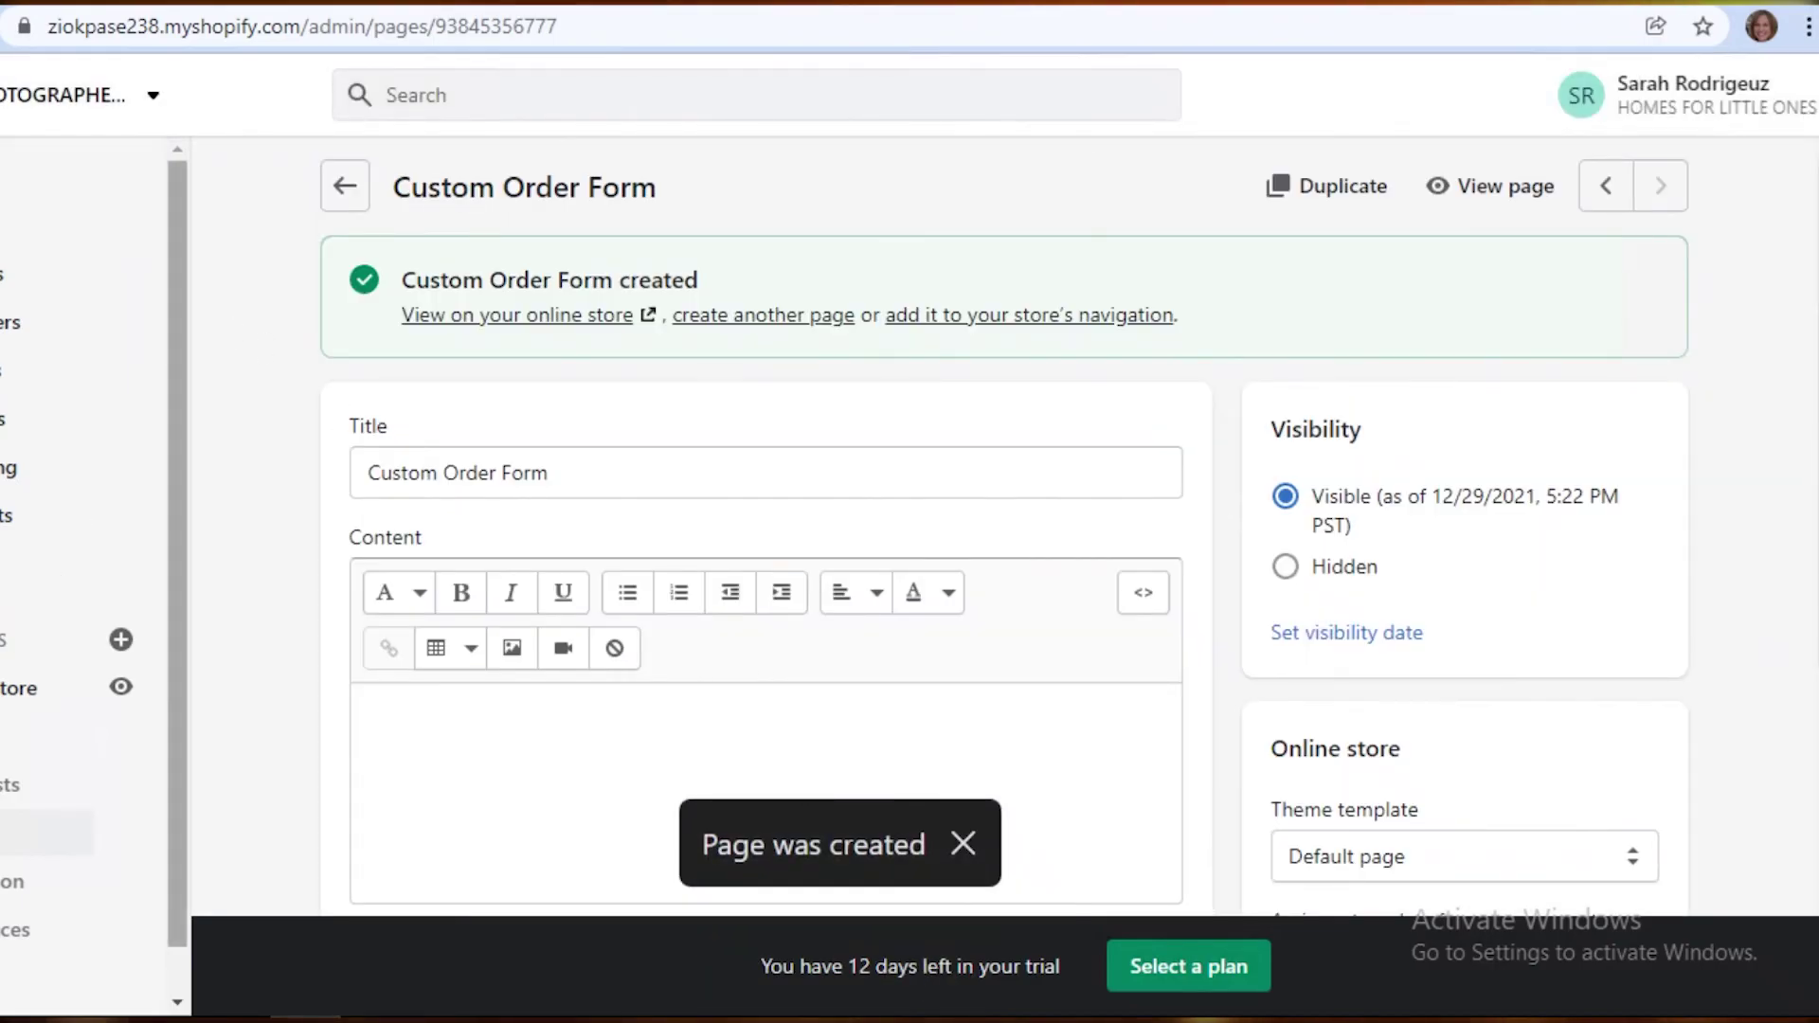
# Step: Change the link of the main menu's Custom Order Form item to a store page and save the menu
pyautogui.click(14, 881)
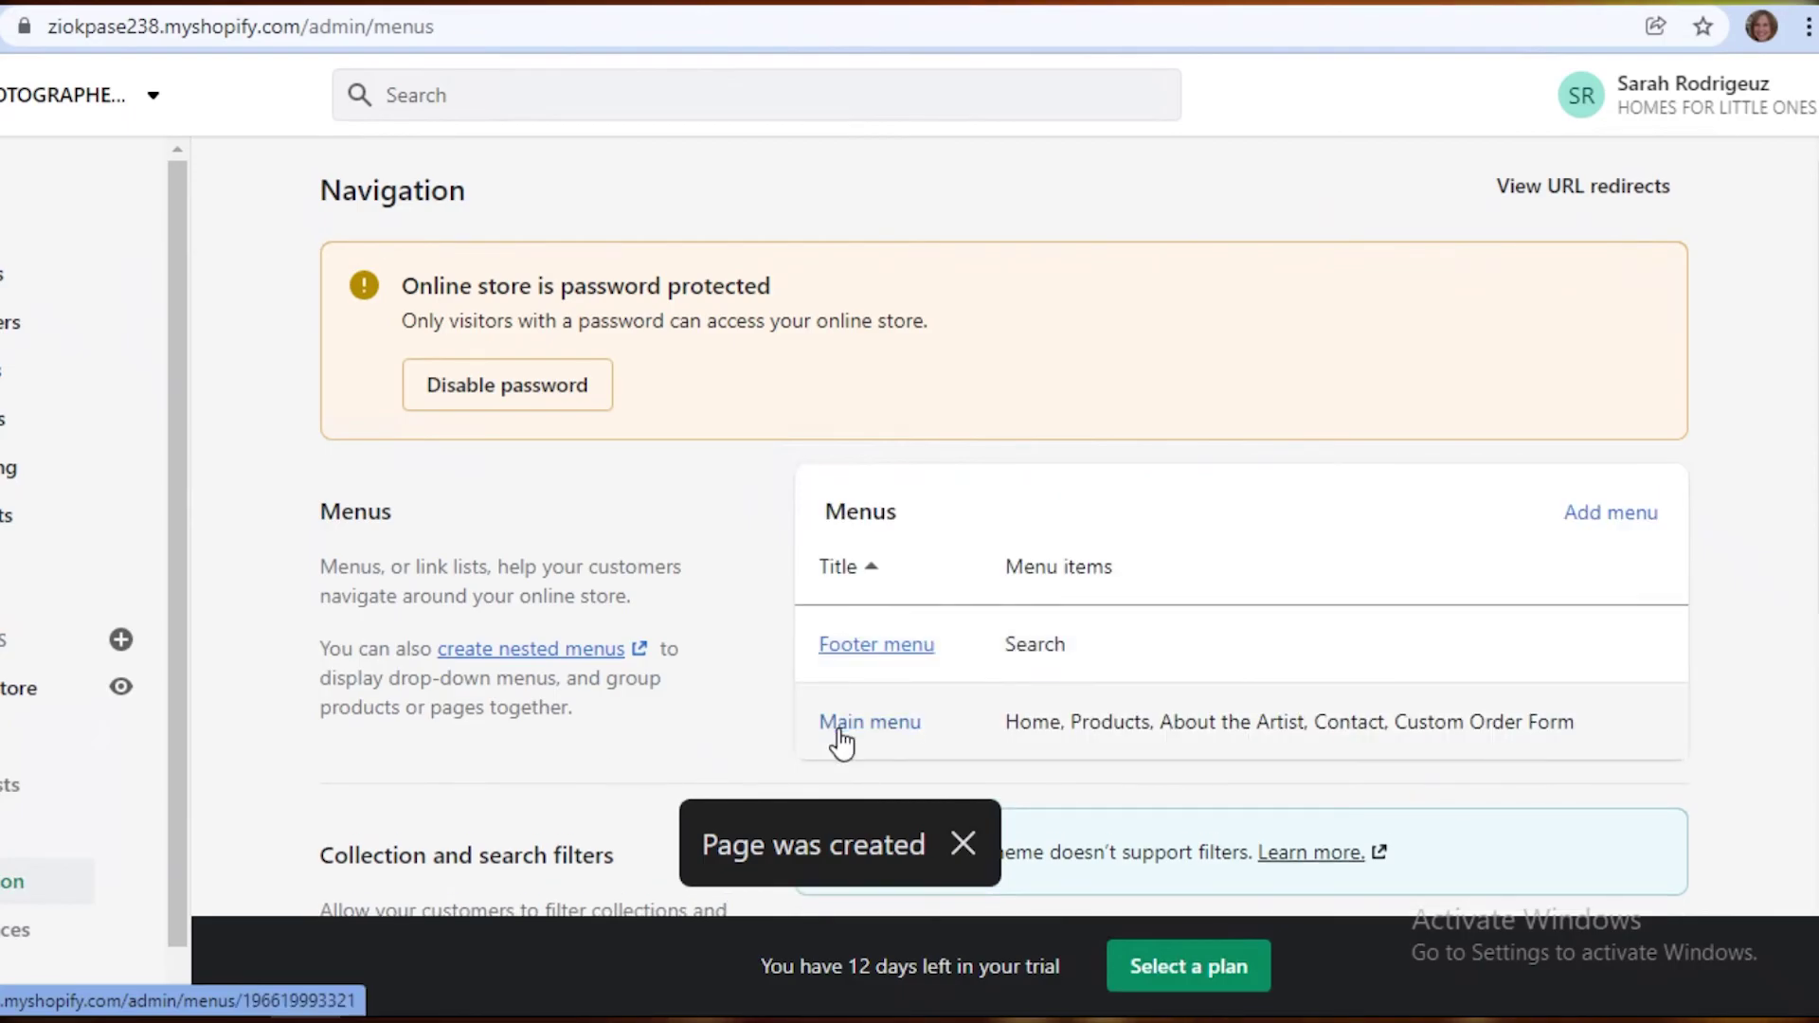
pyautogui.click(842, 729)
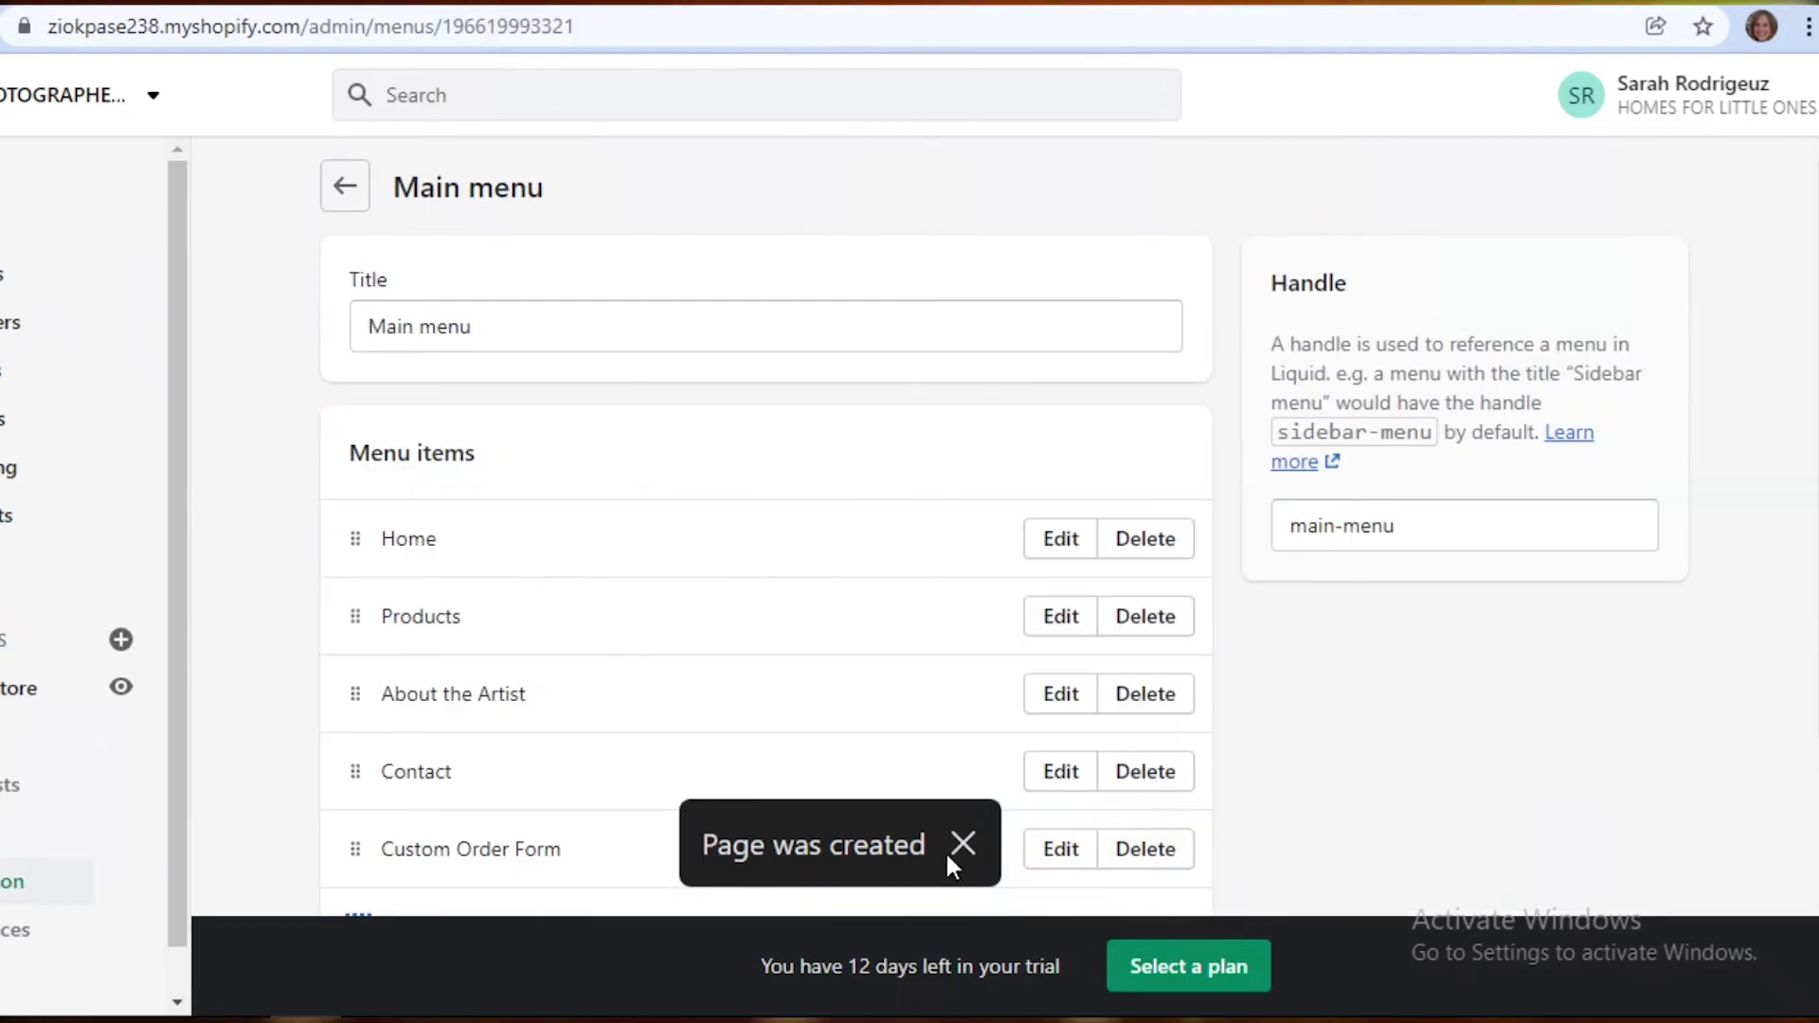
pyautogui.click(1063, 851)
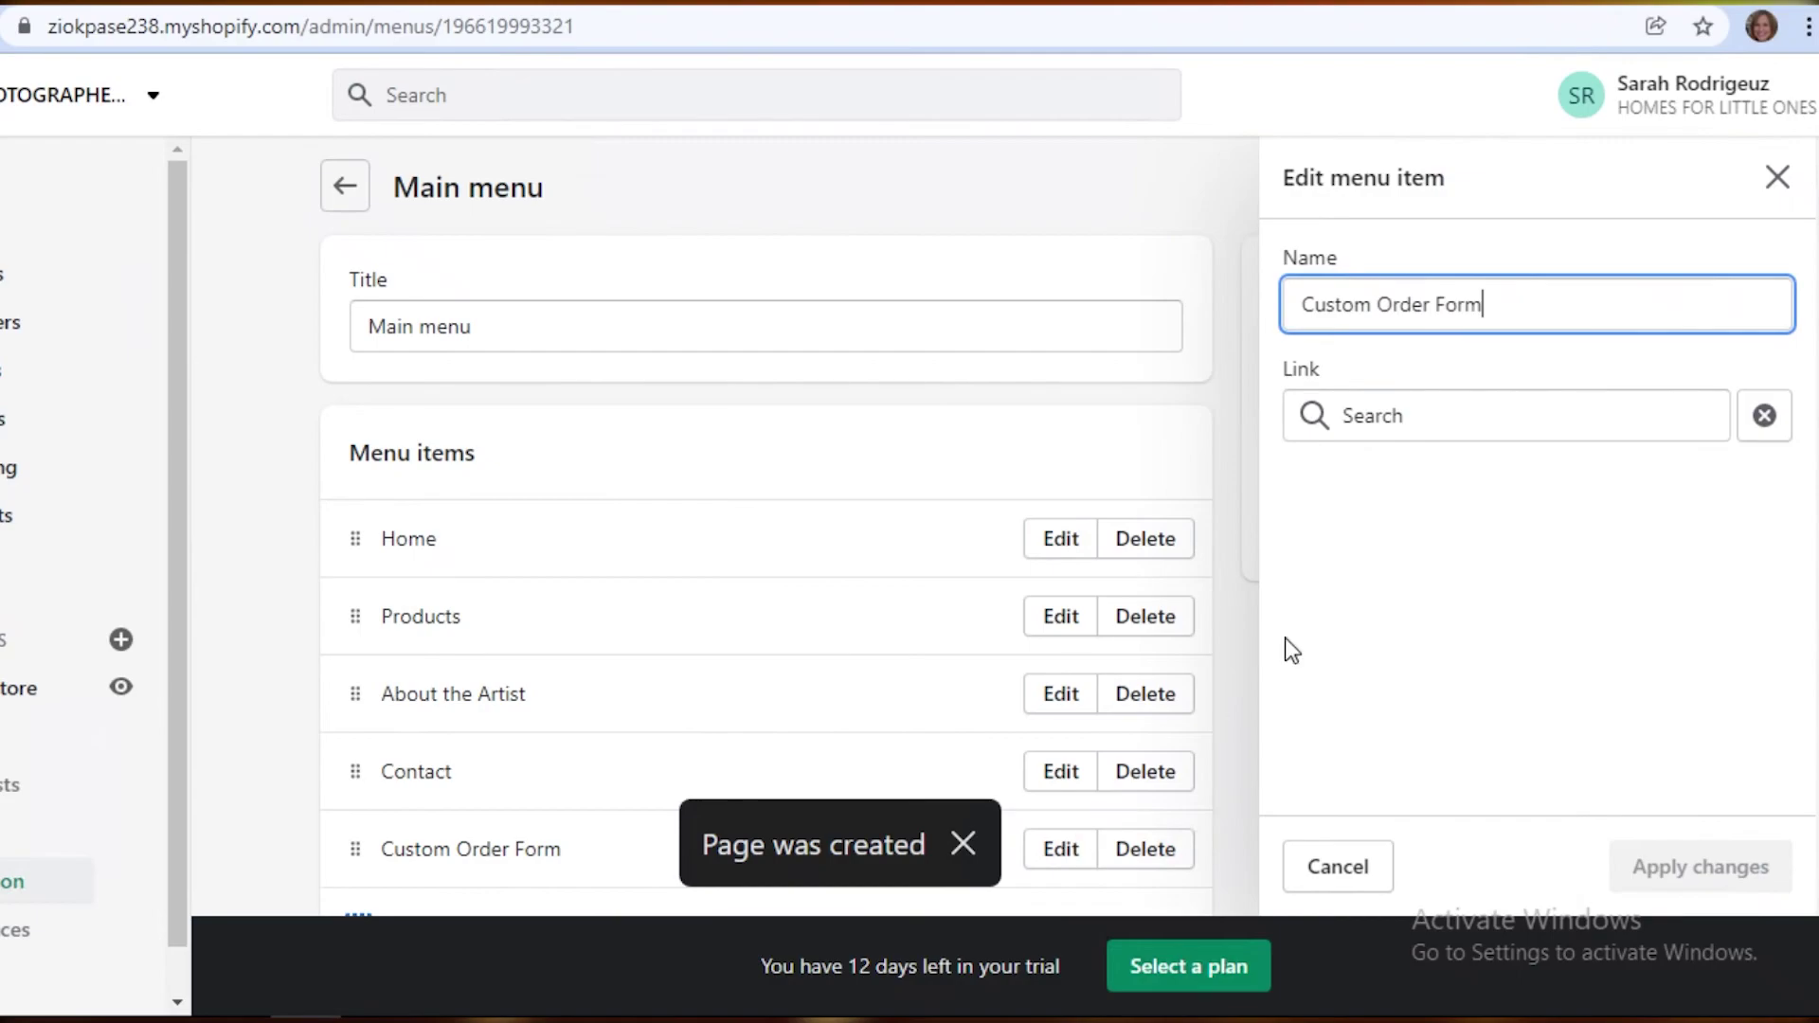
pyautogui.click(1726, 415)
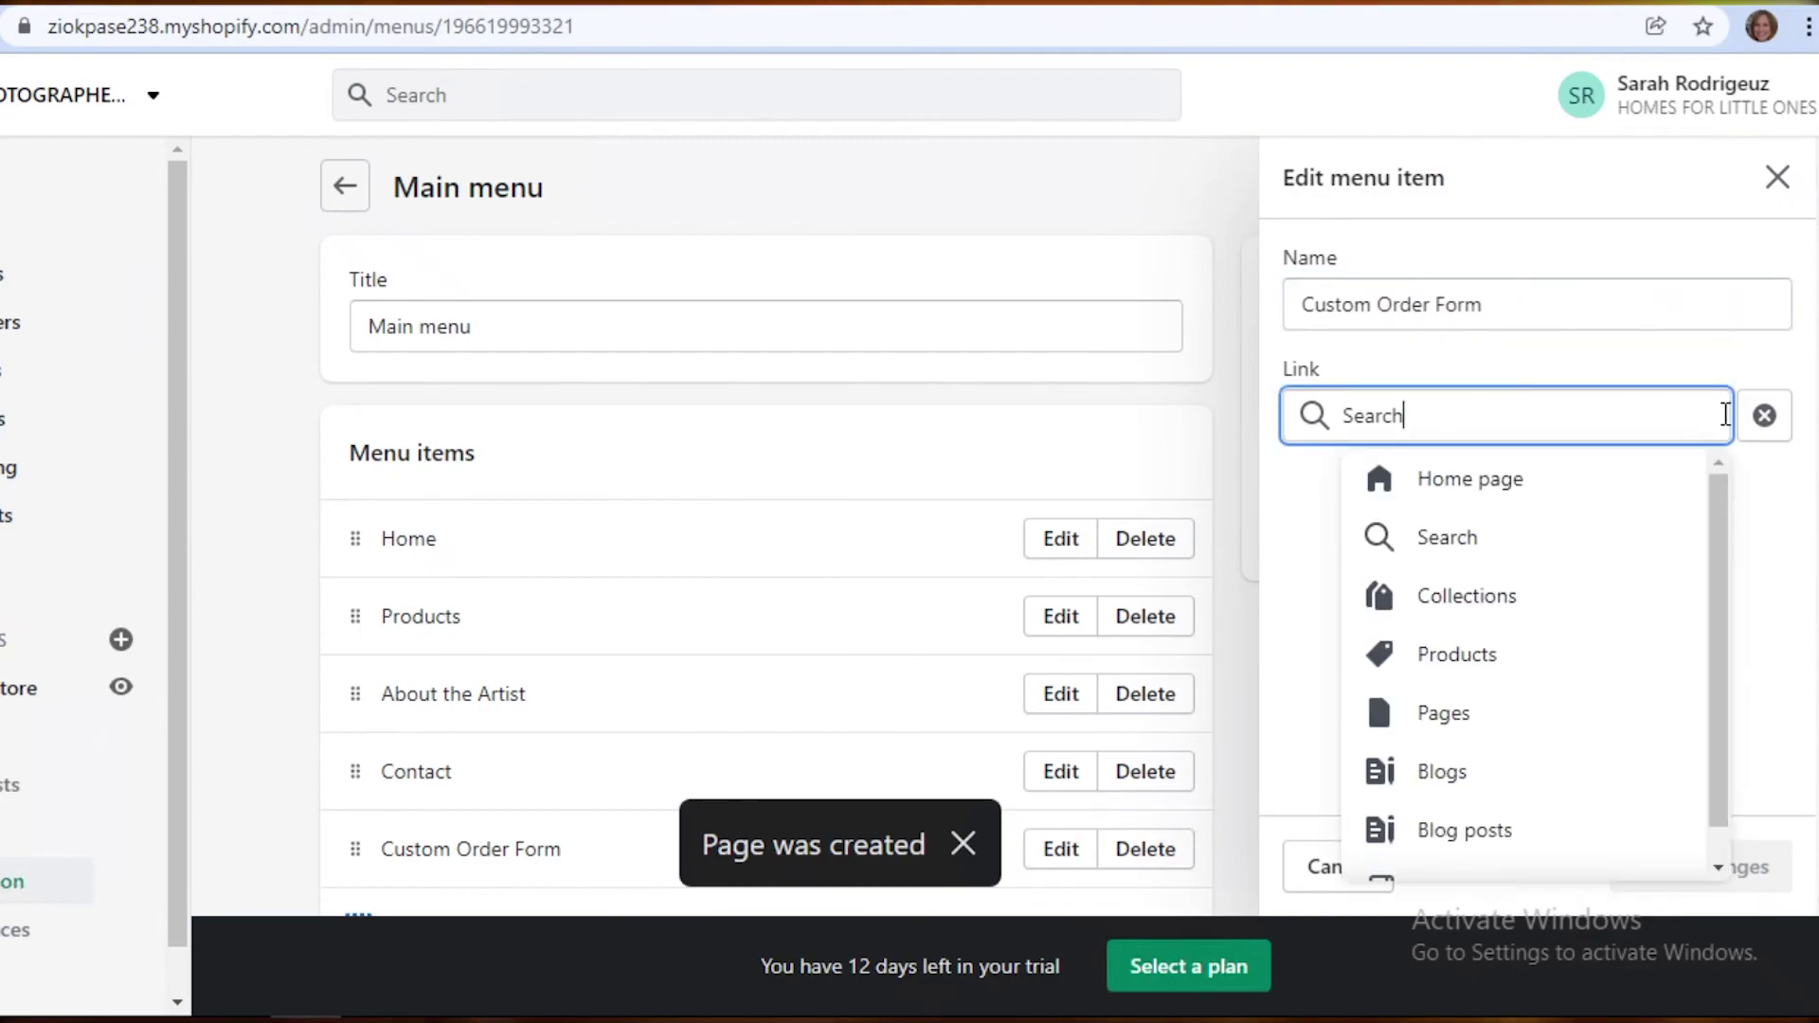
pyautogui.click(1393, 716)
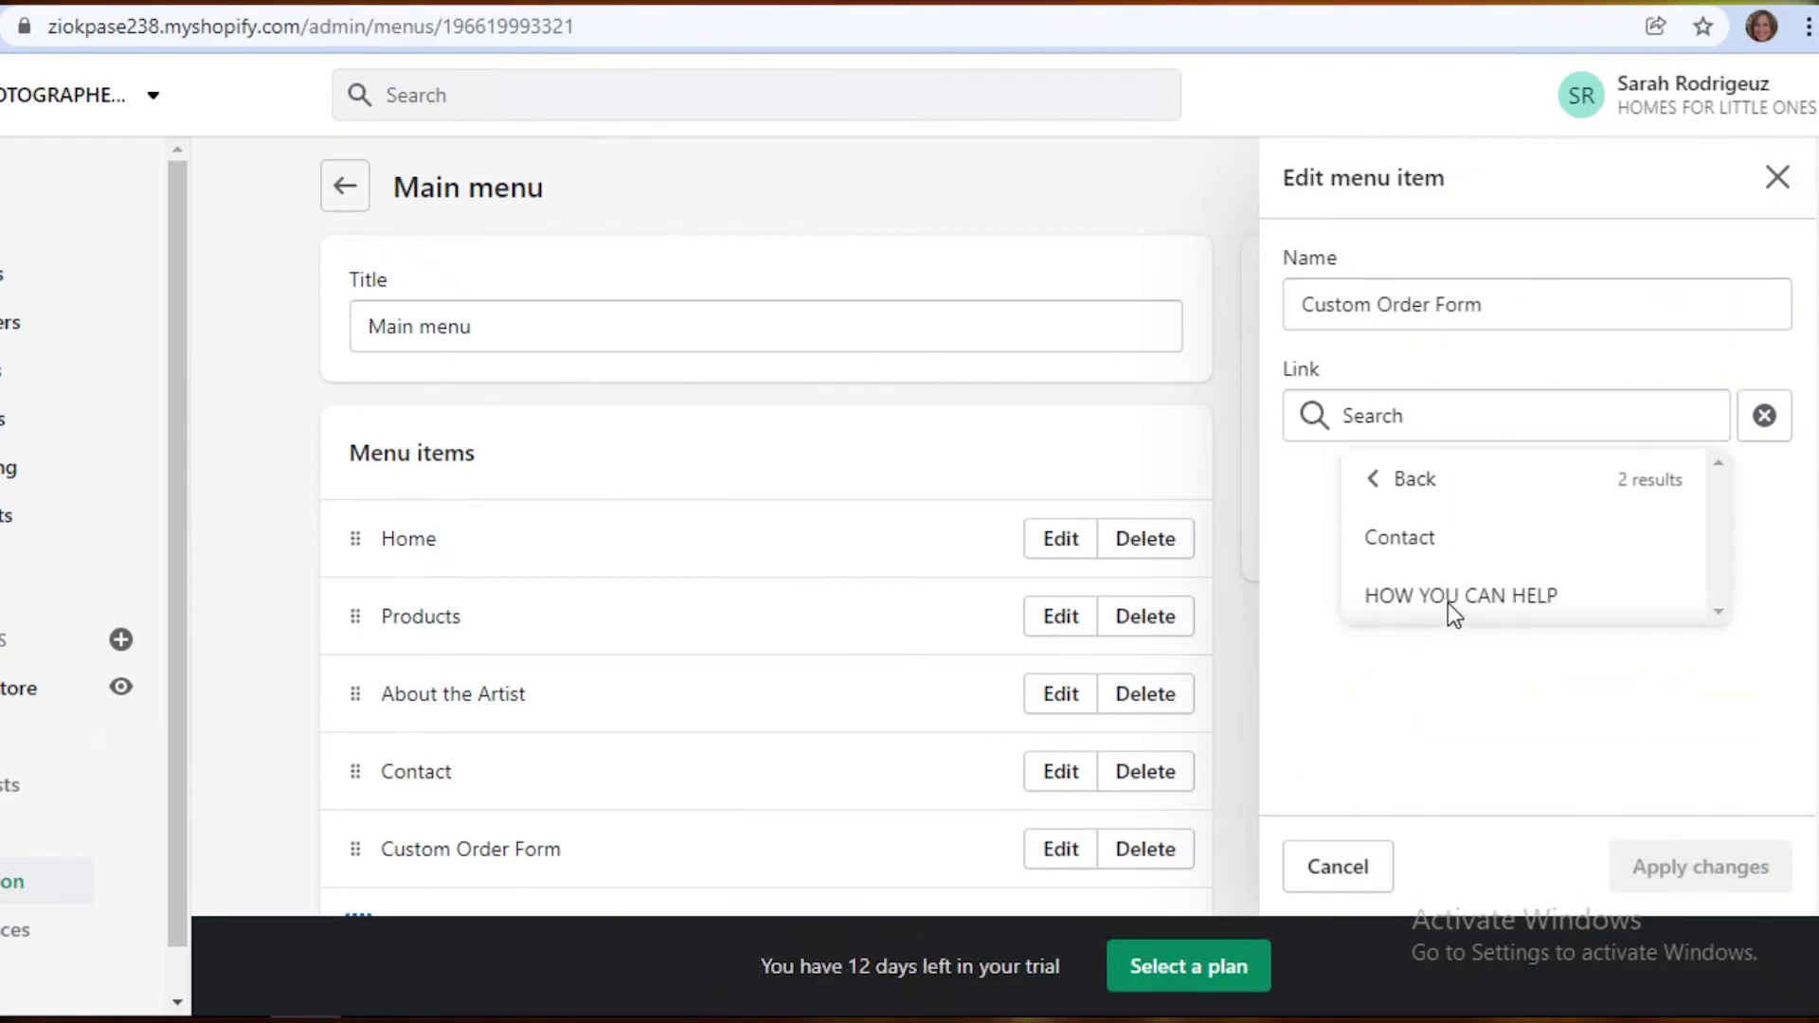
pyautogui.click(1404, 718)
pyautogui.click(1371, 415)
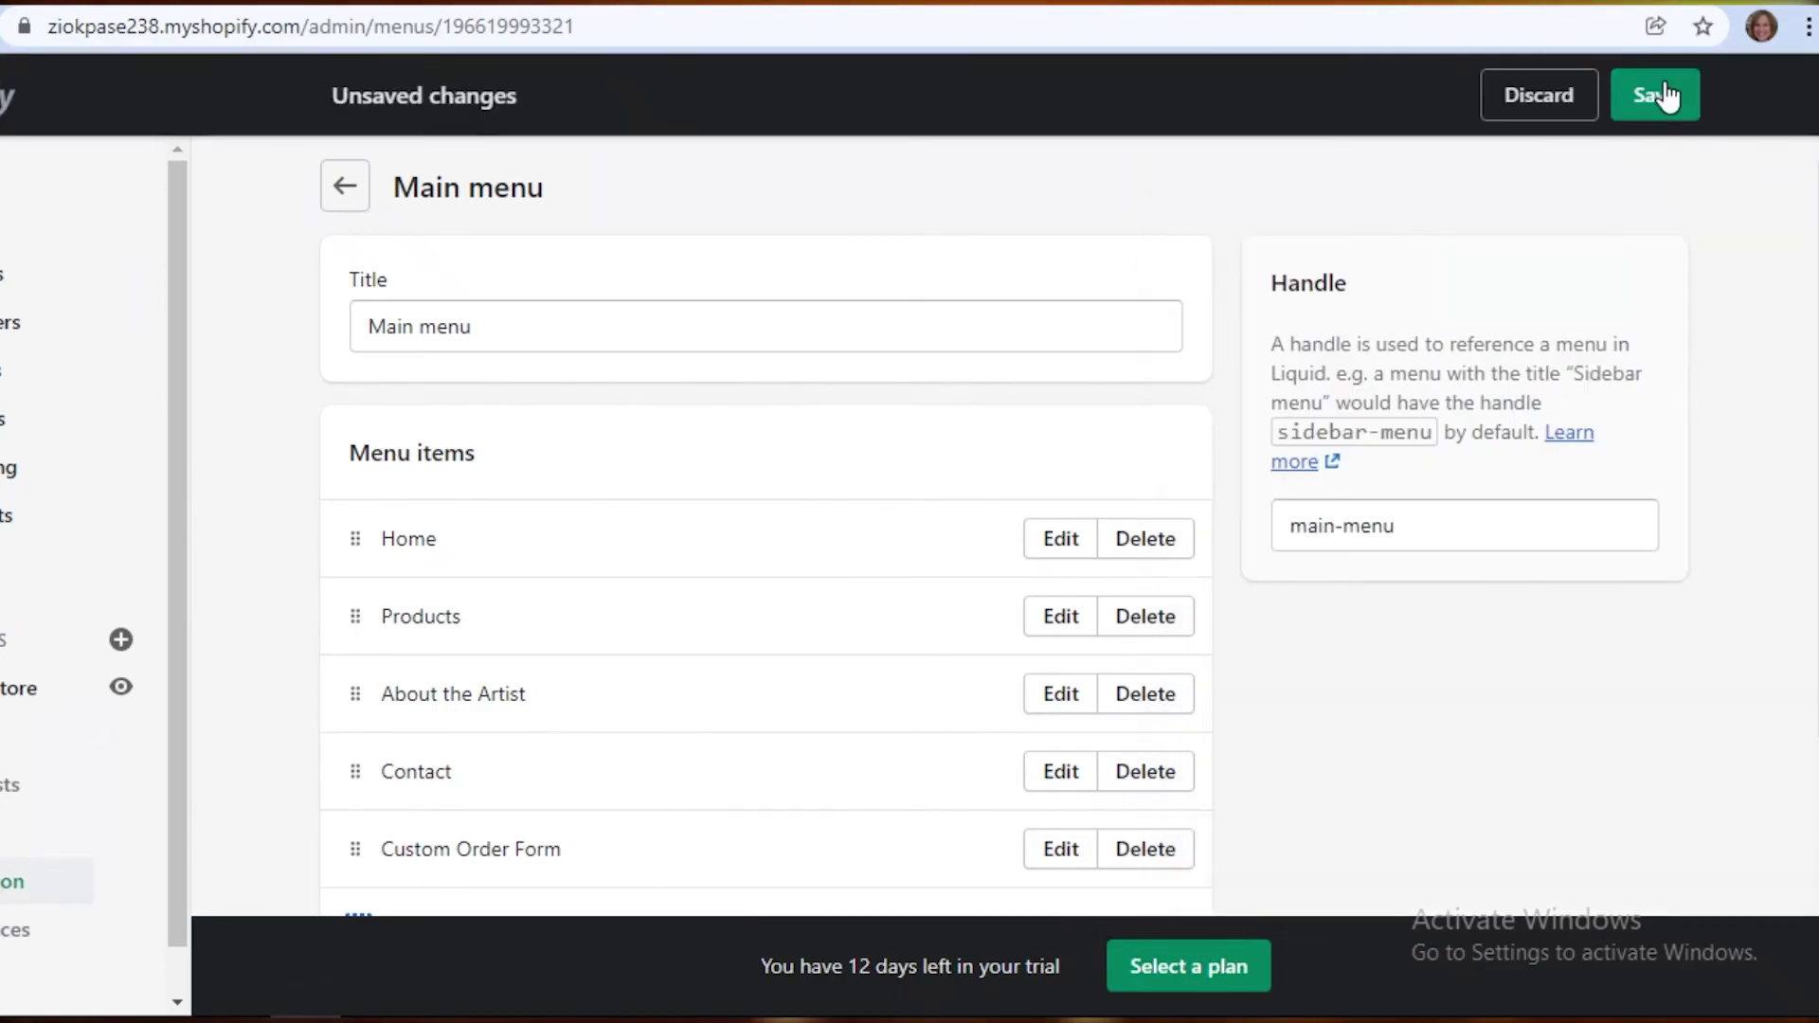
pyautogui.click(1655, 95)
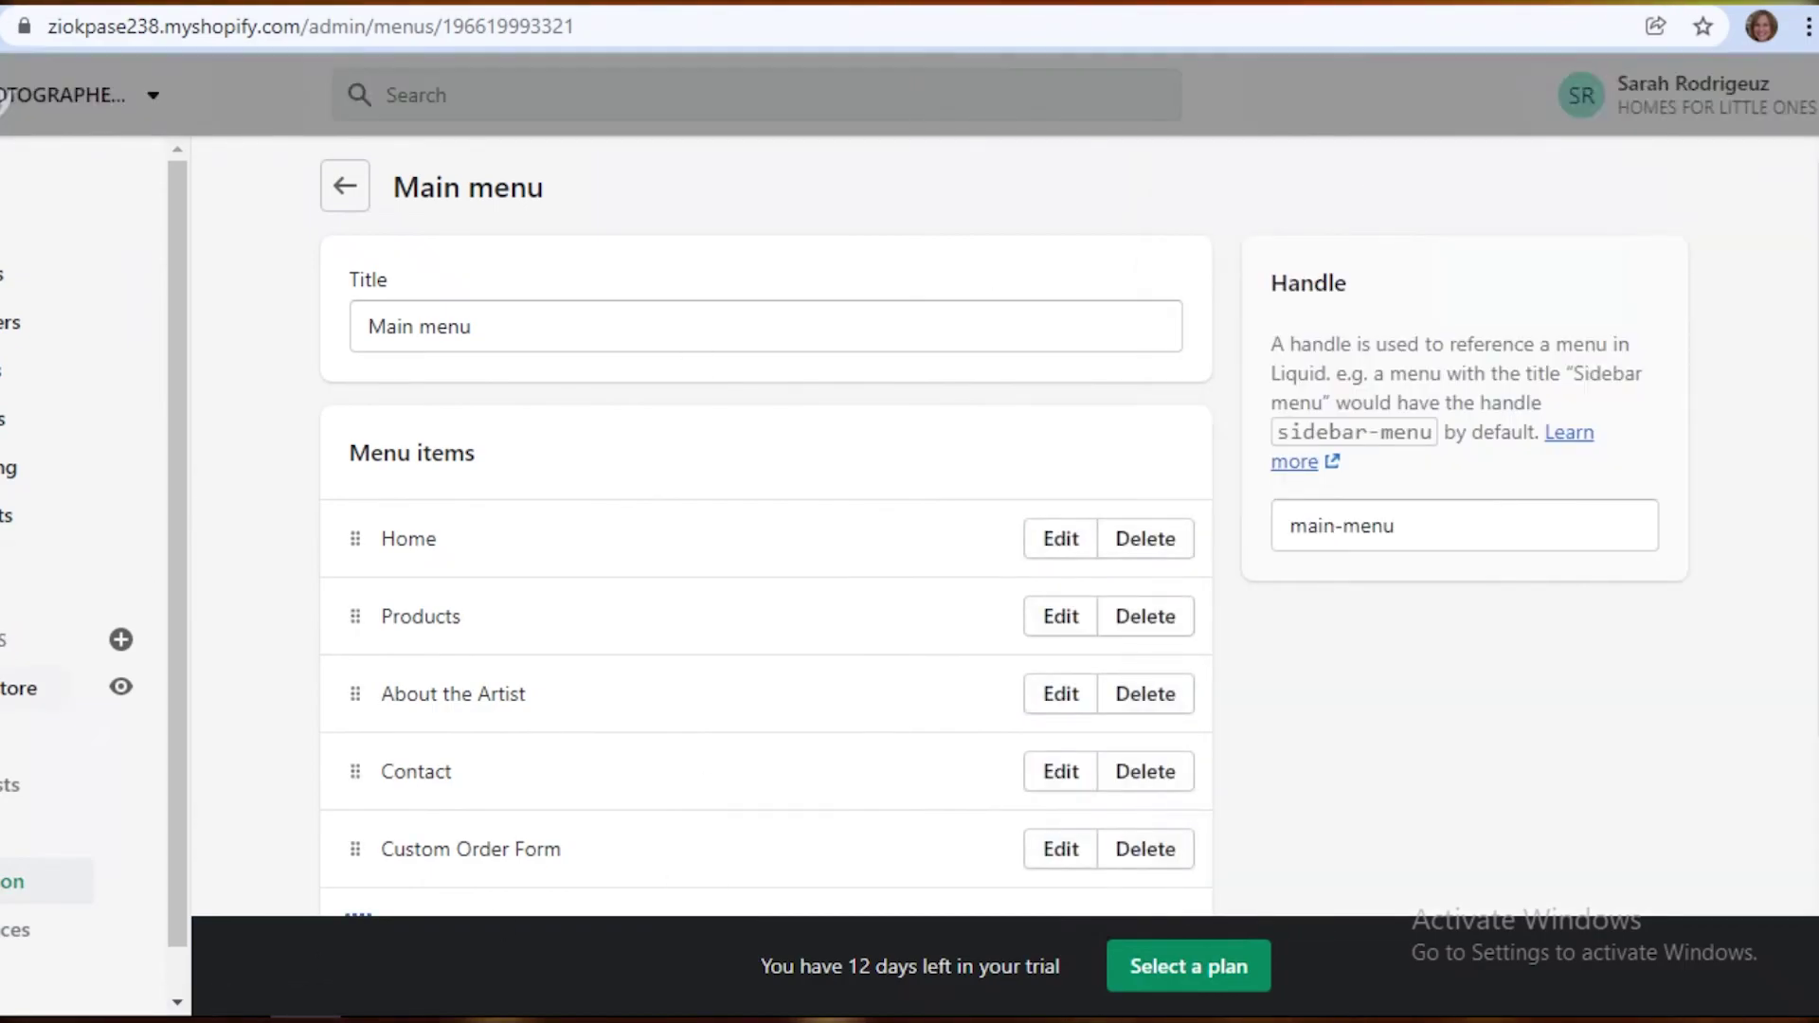
# Step: Go to the store's themes and view the live storefront, closing it again after the check
pyautogui.click(89, 694)
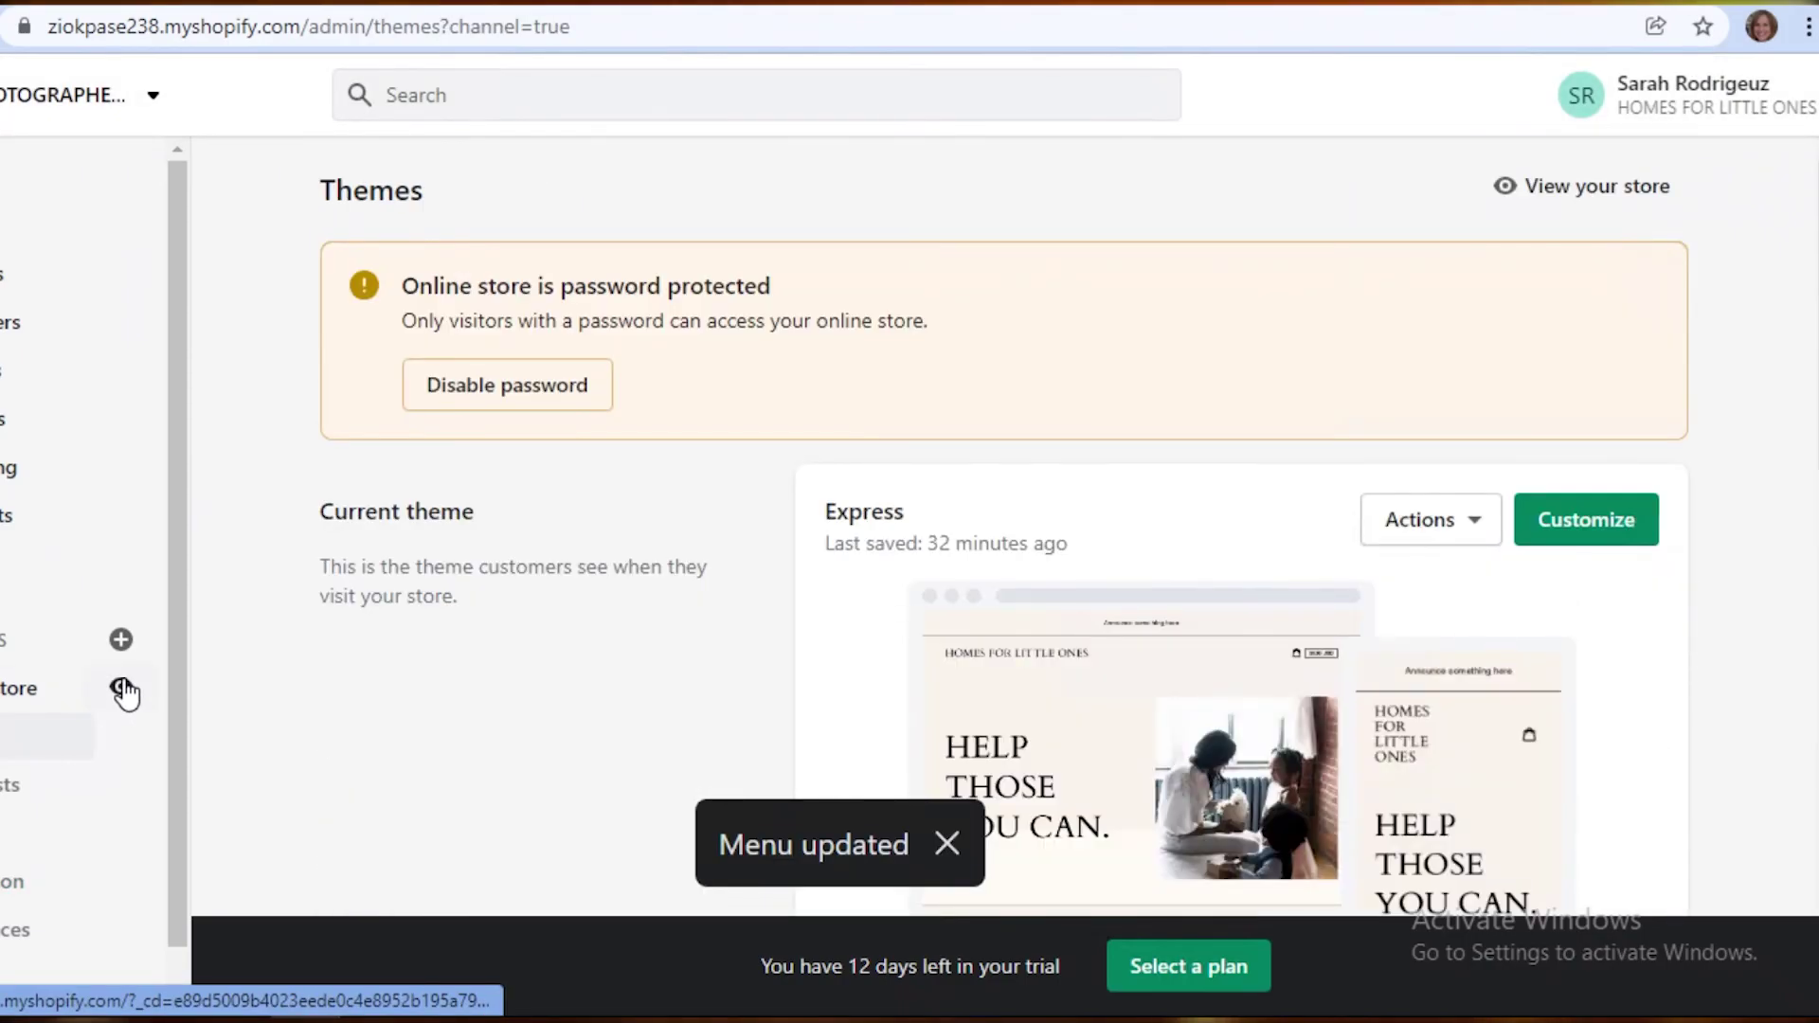
pyautogui.click(121, 689)
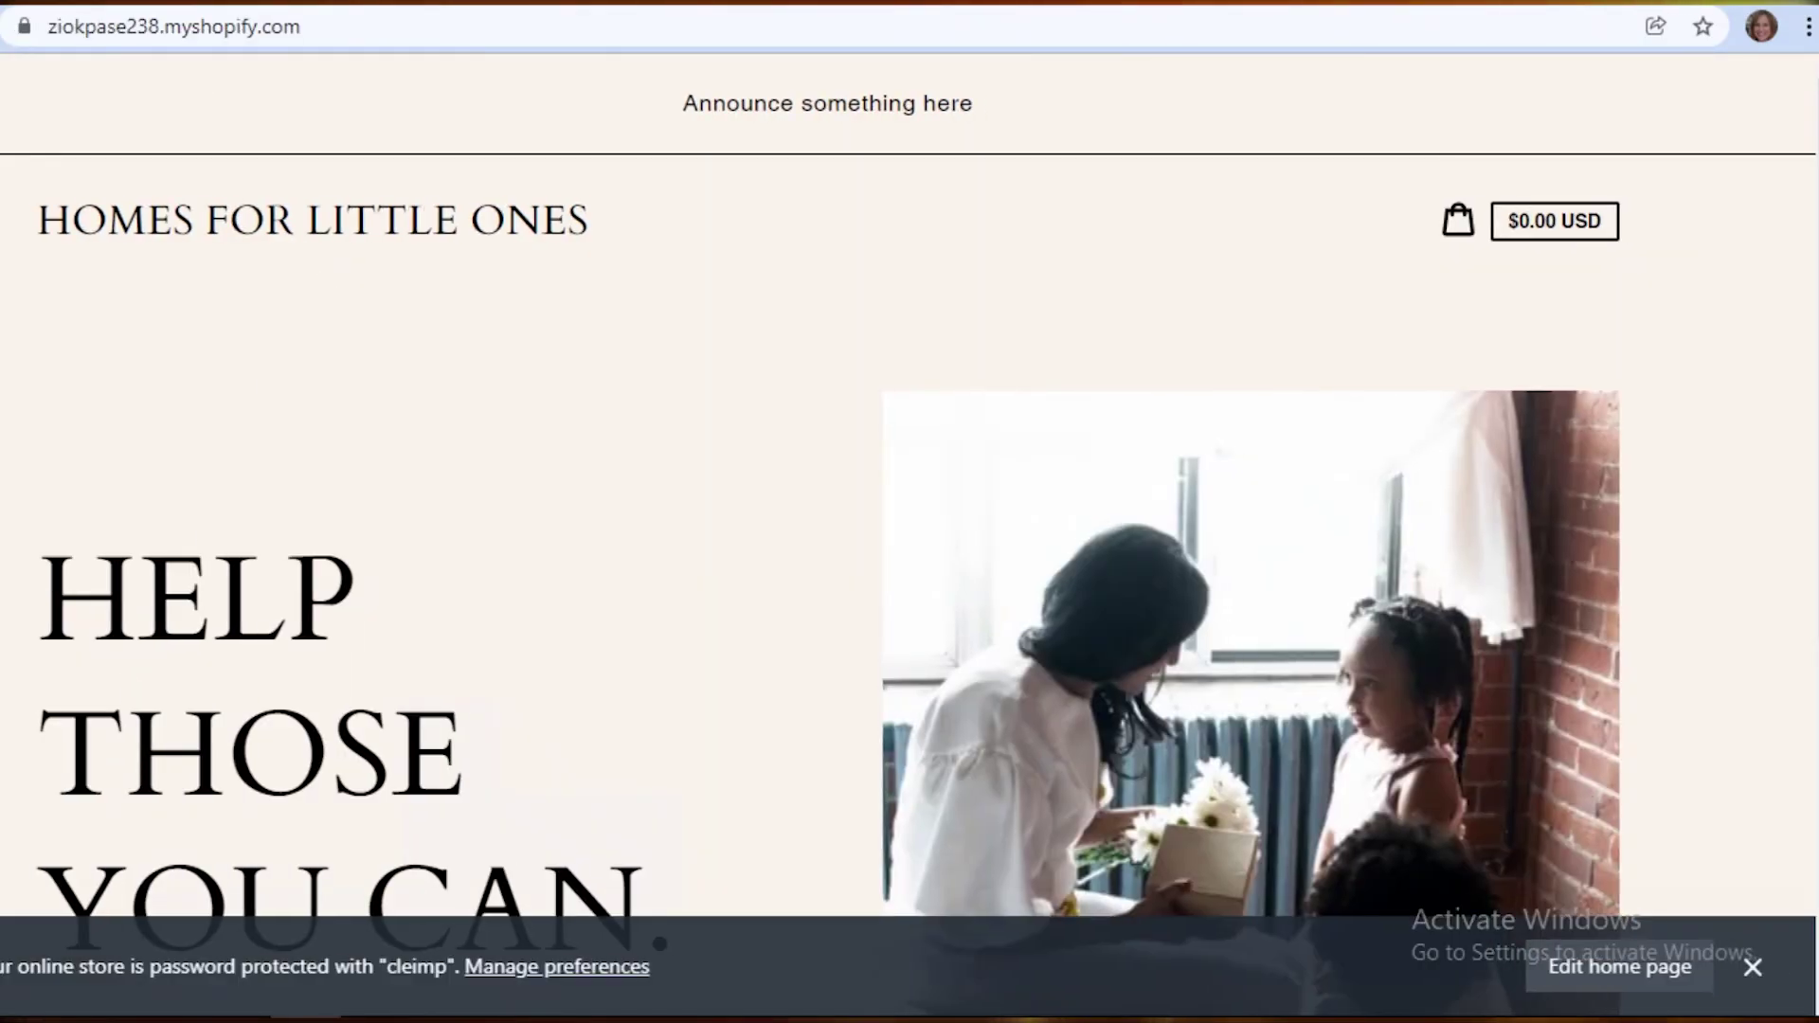
pyautogui.hotkey('ctrl', 'w')
# Step: Publish the Narrative theme from the theme library as the store's current theme
pyautogui.scroll(-8, 1266, 669)
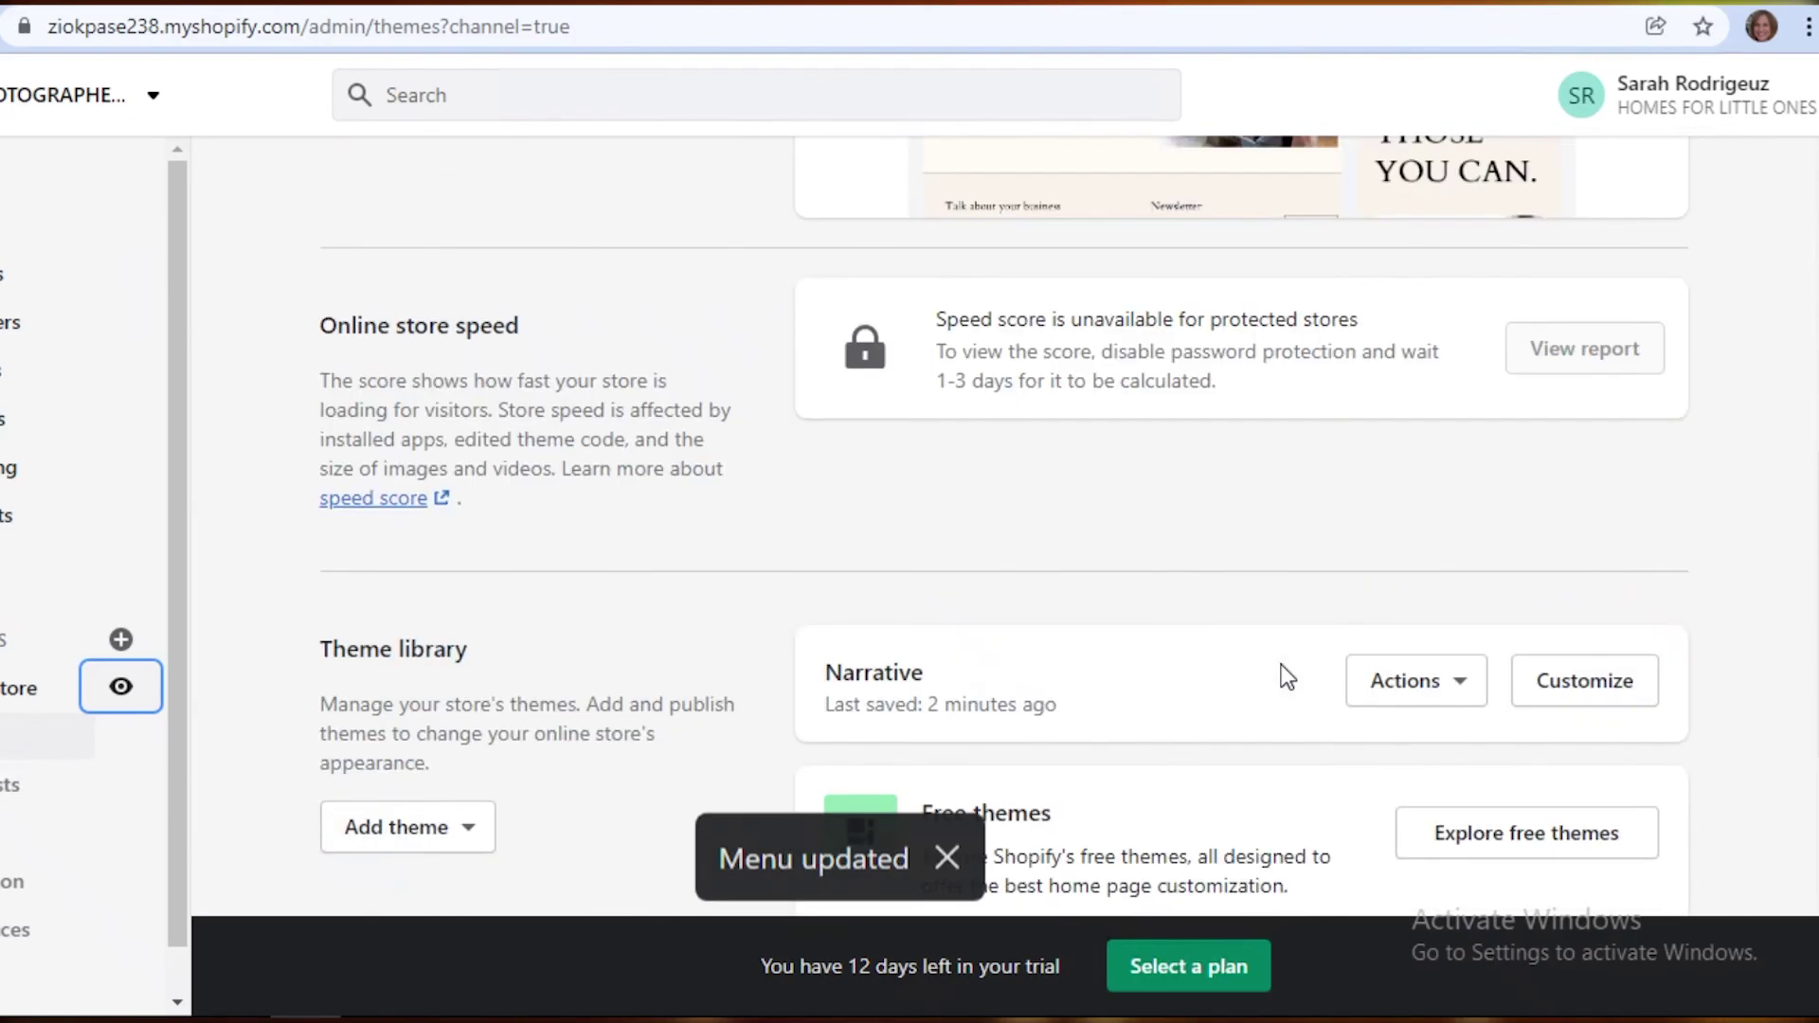
pyautogui.click(1378, 702)
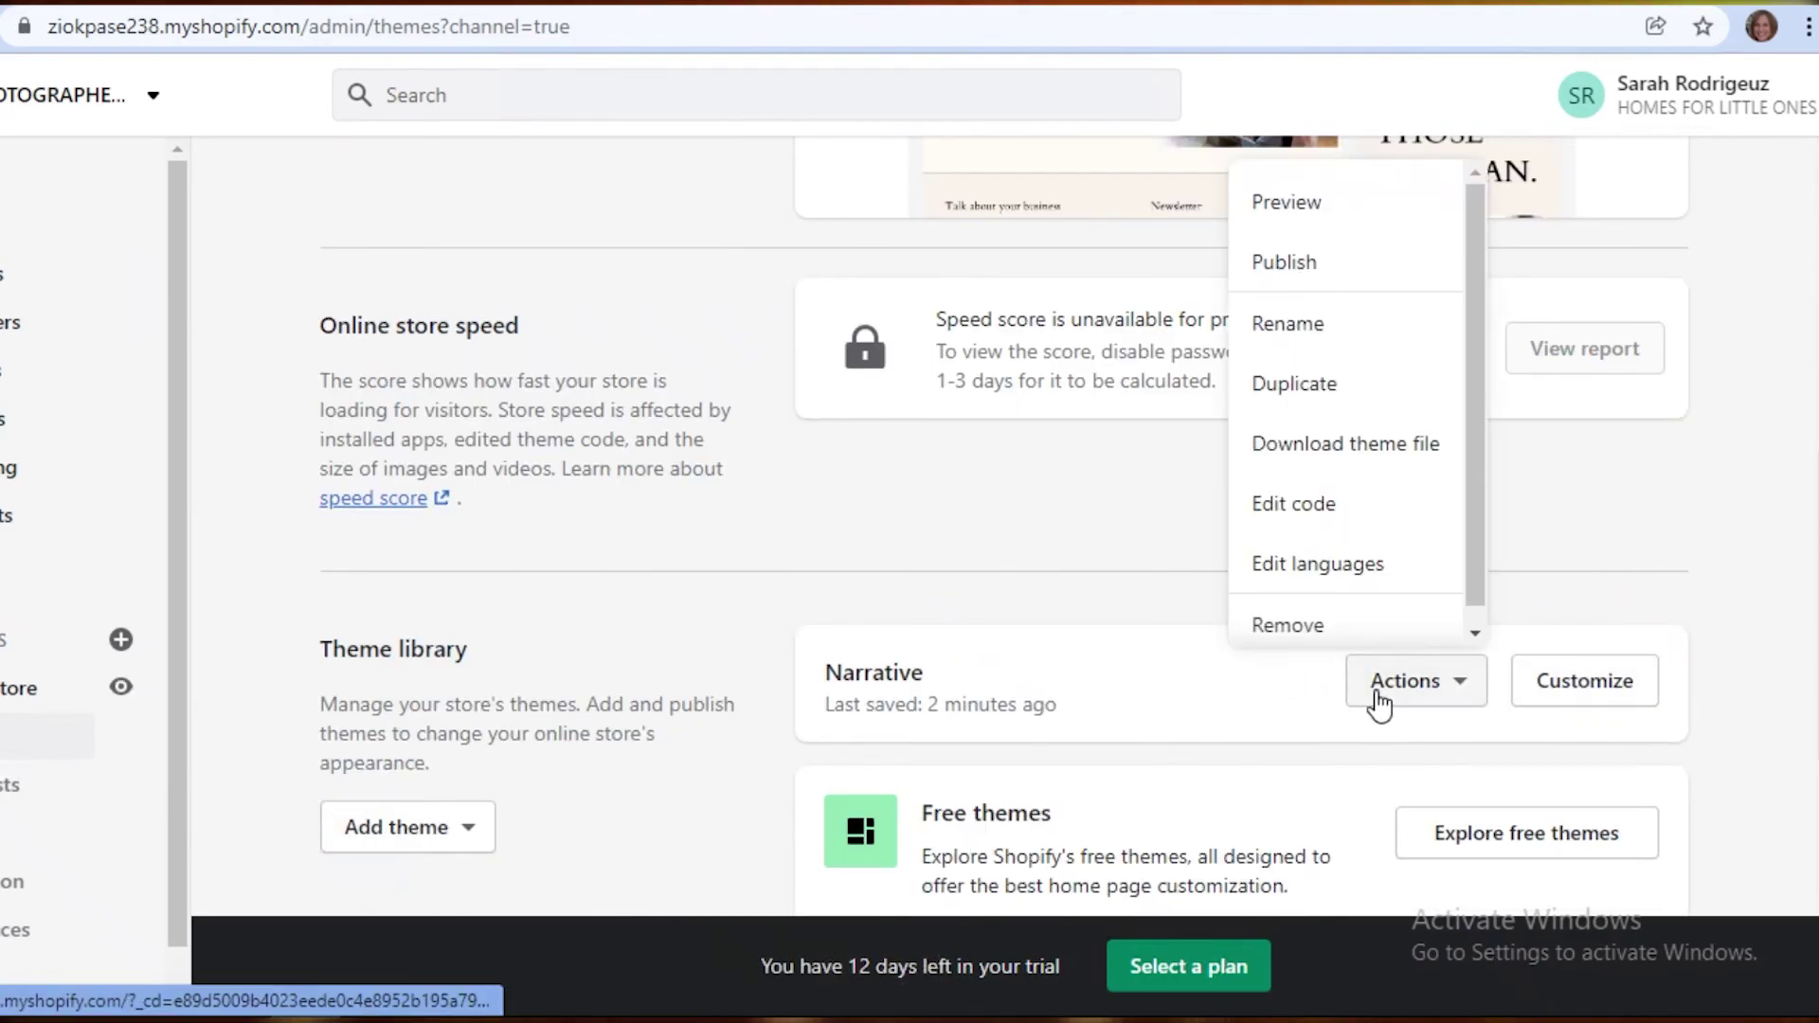
pyautogui.click(1346, 263)
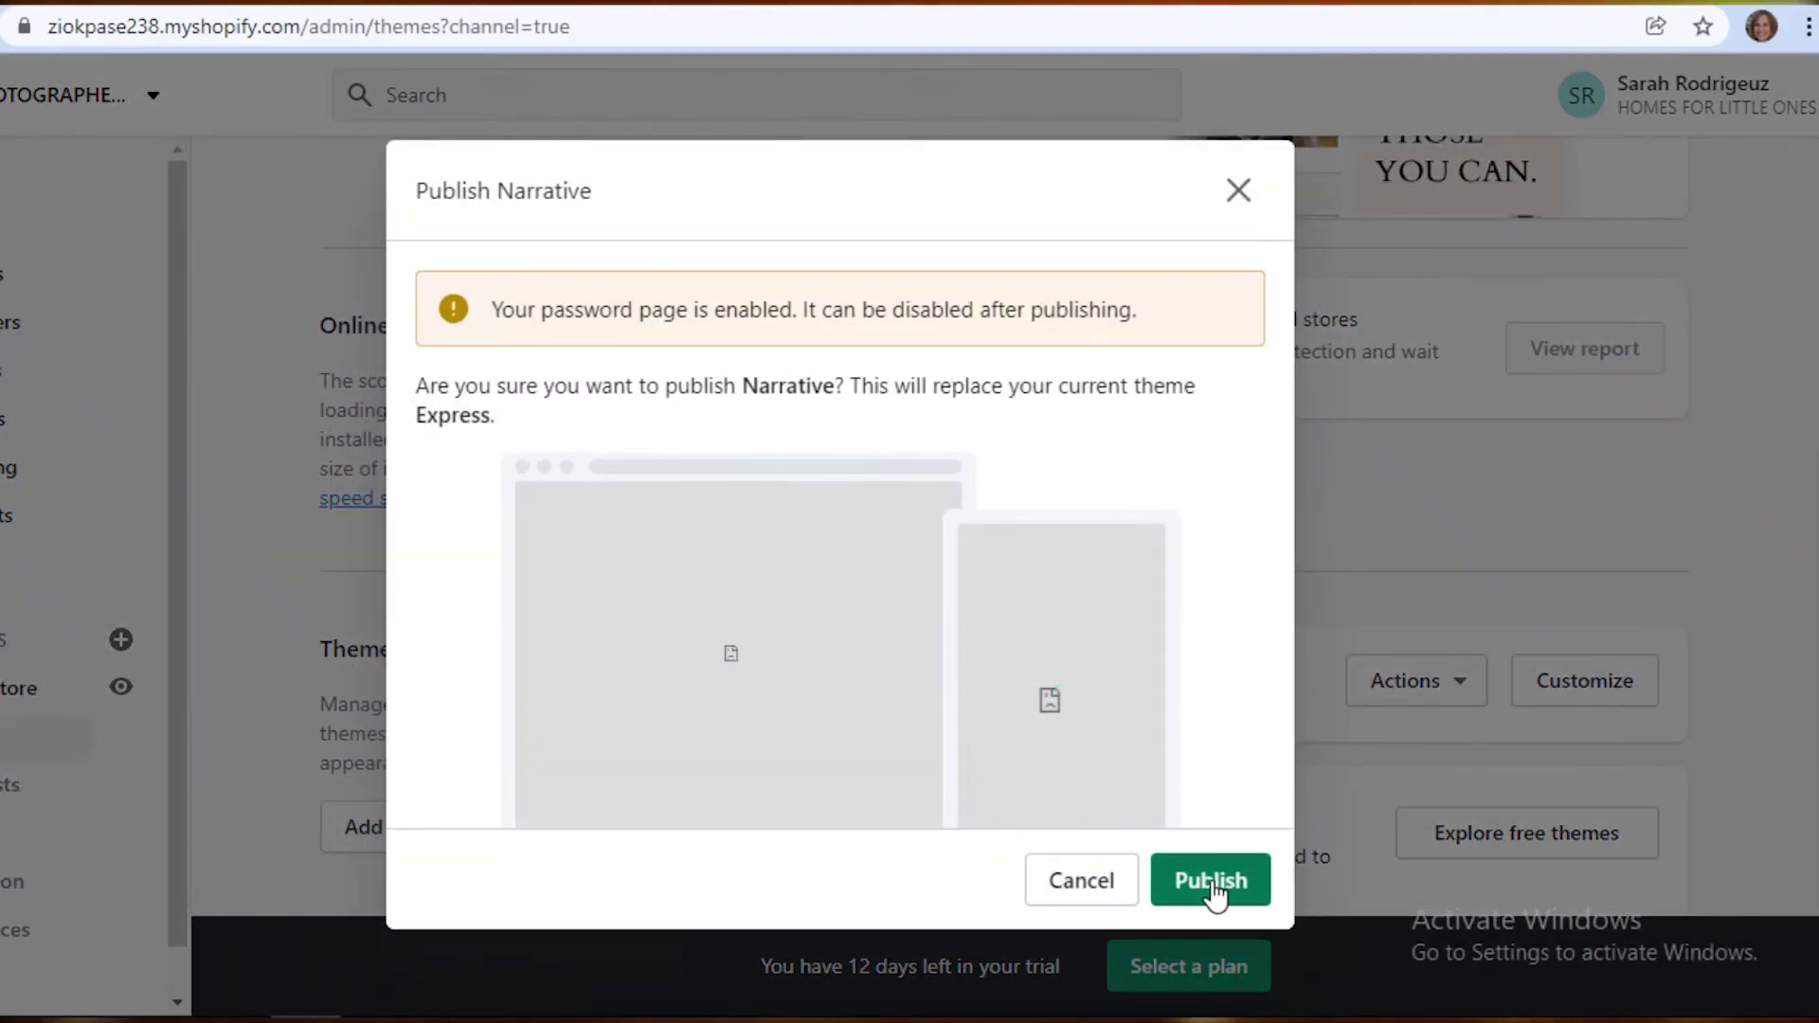
pyautogui.click(1213, 881)
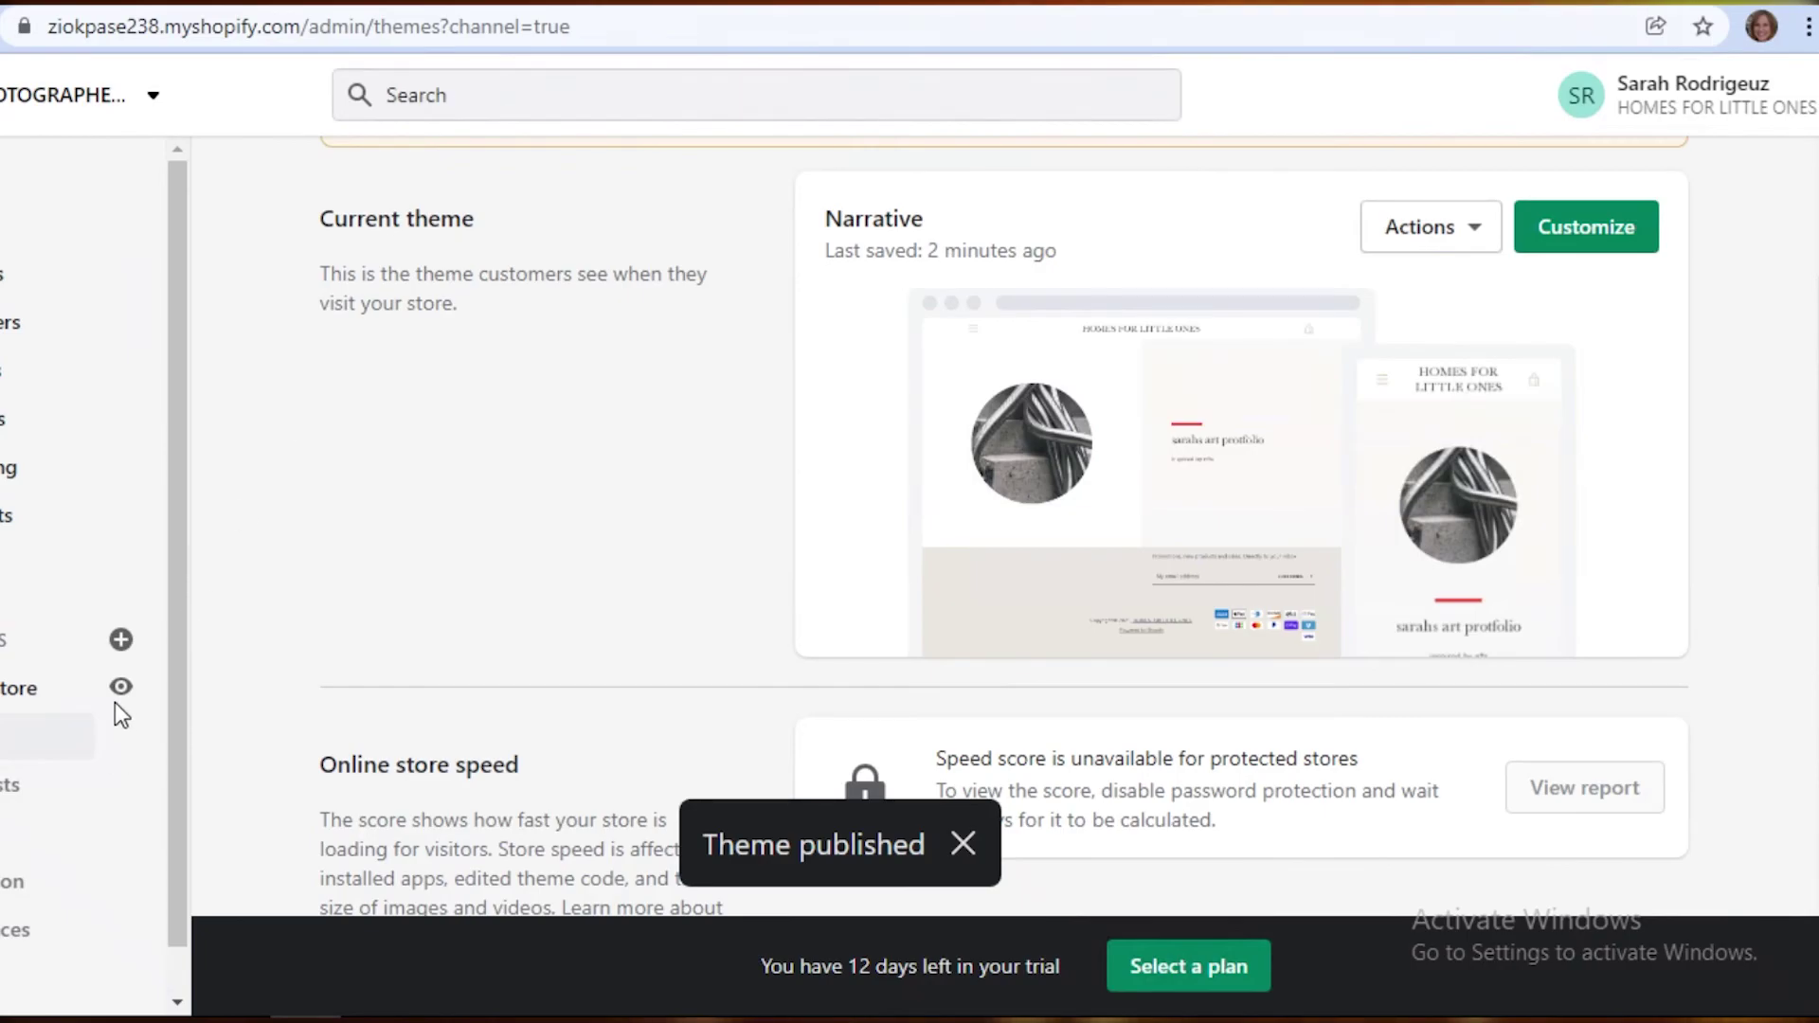
# Step: View the live storefront and open the Cat Frame Physical product through the navigation menu's Products page
pyautogui.click(123, 688)
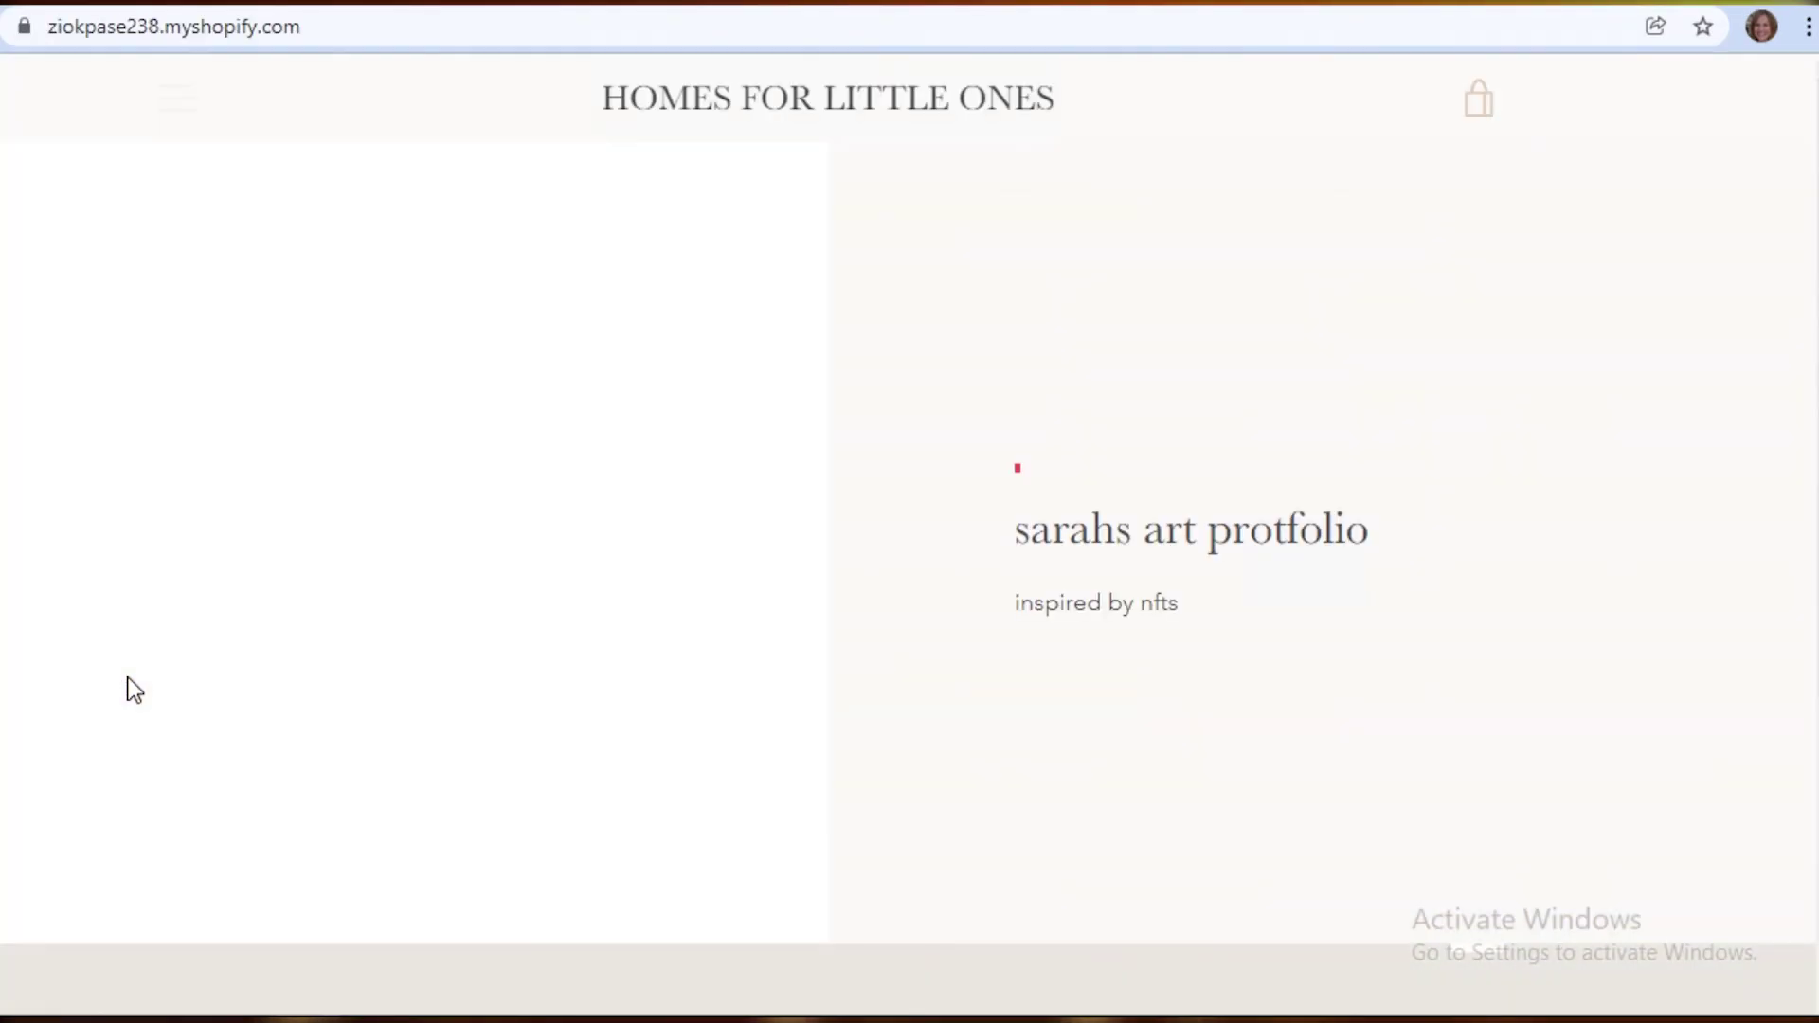
pyautogui.click(171, 112)
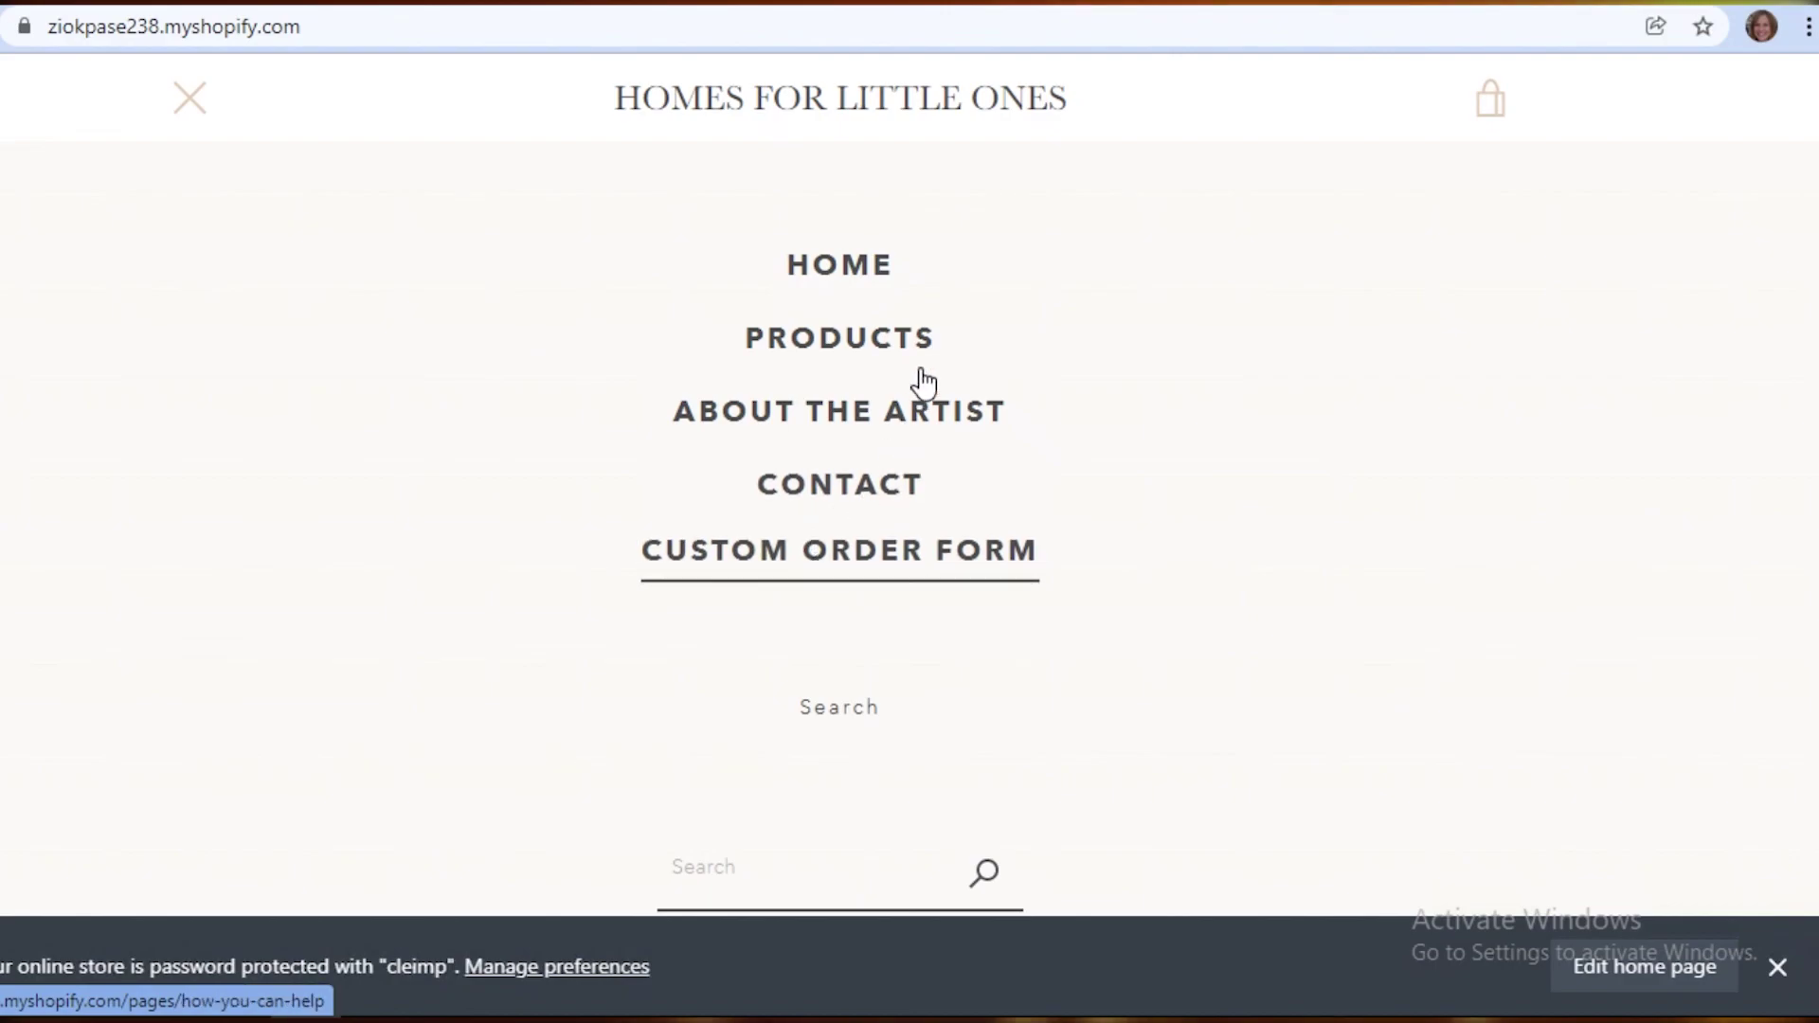
pyautogui.click(873, 337)
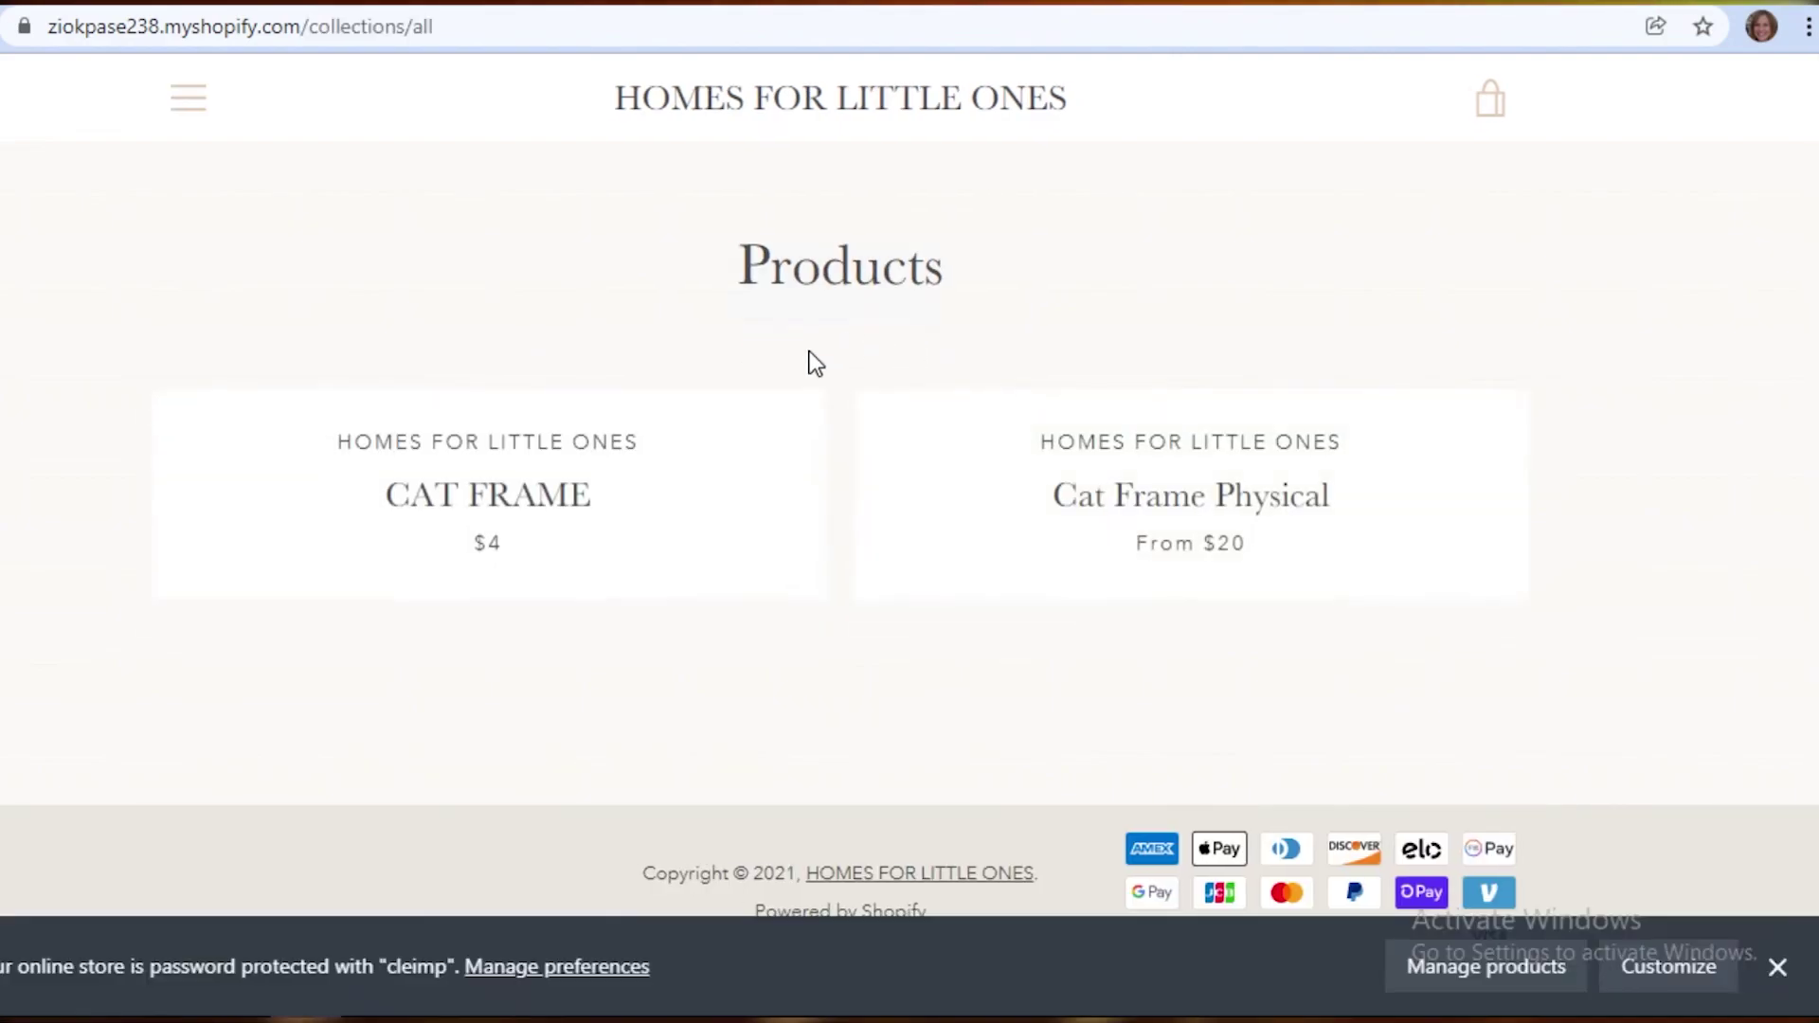
pyautogui.click(1096, 510)
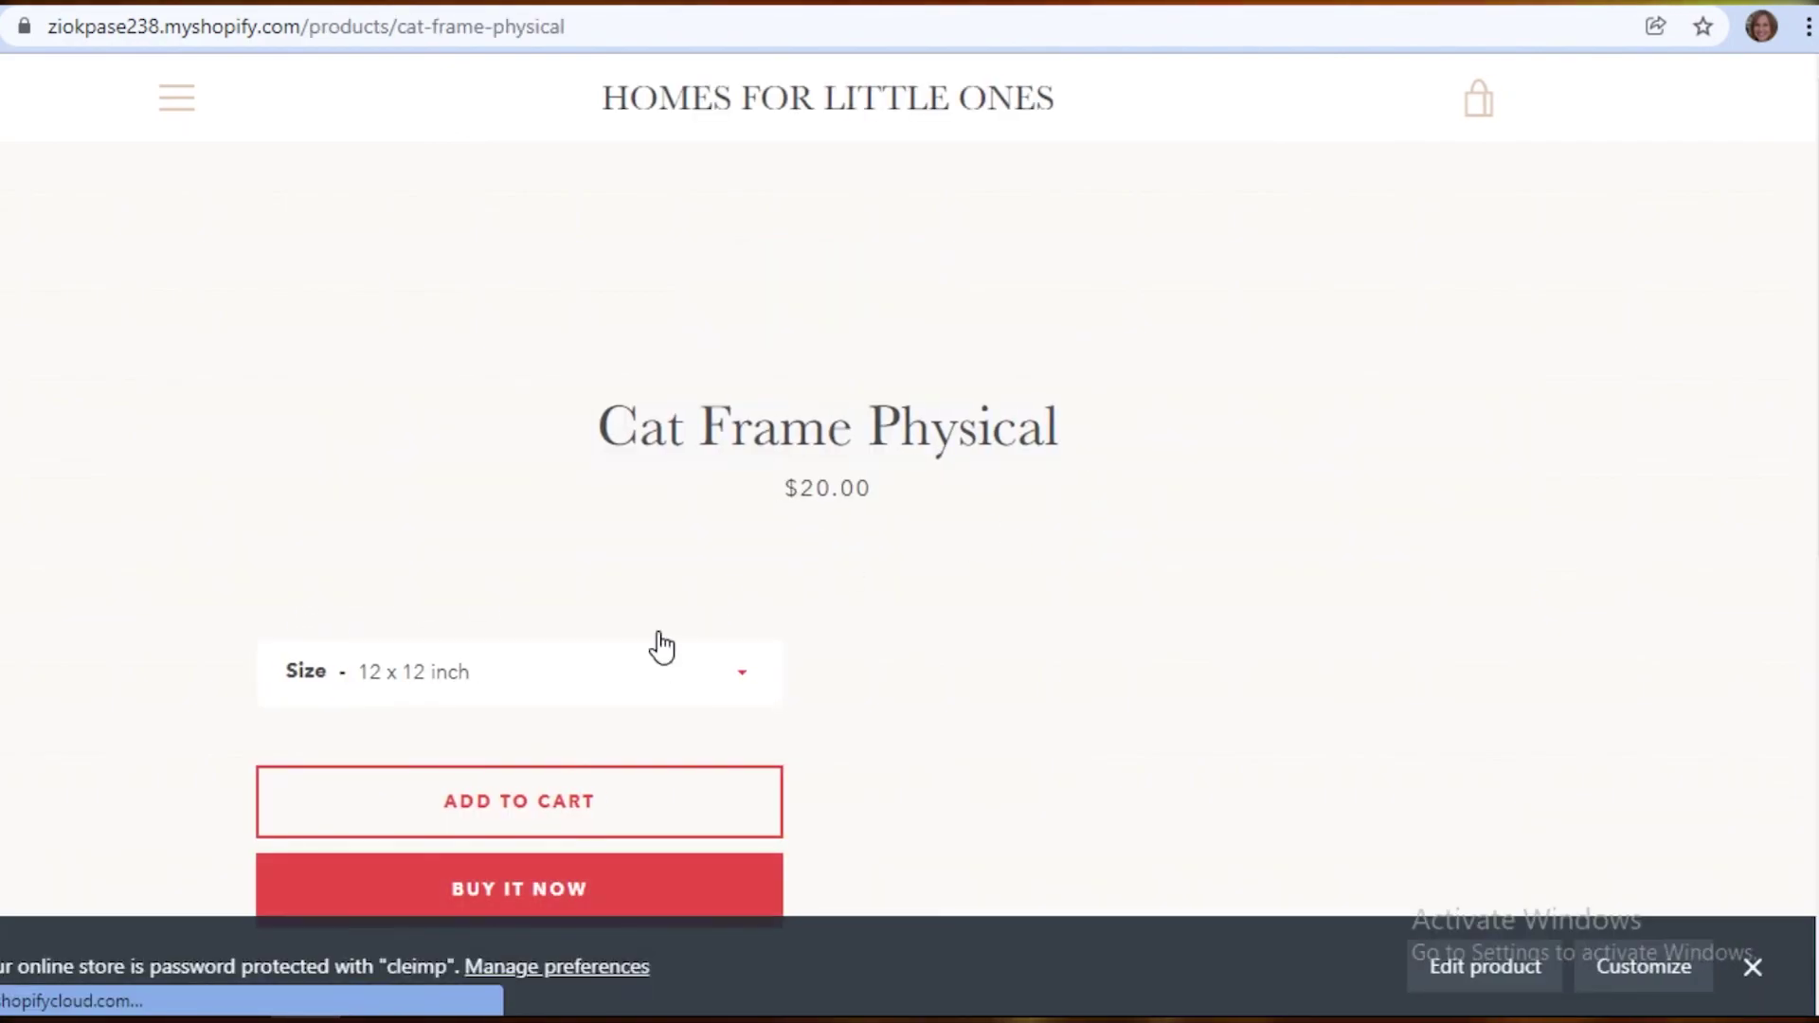
# Step: Check the Cat Frame Physical price for the 16 x 16 inch and 22 x 22 inch sizes
pyautogui.scroll(-2, 531, 530)
pyautogui.click(500, 512)
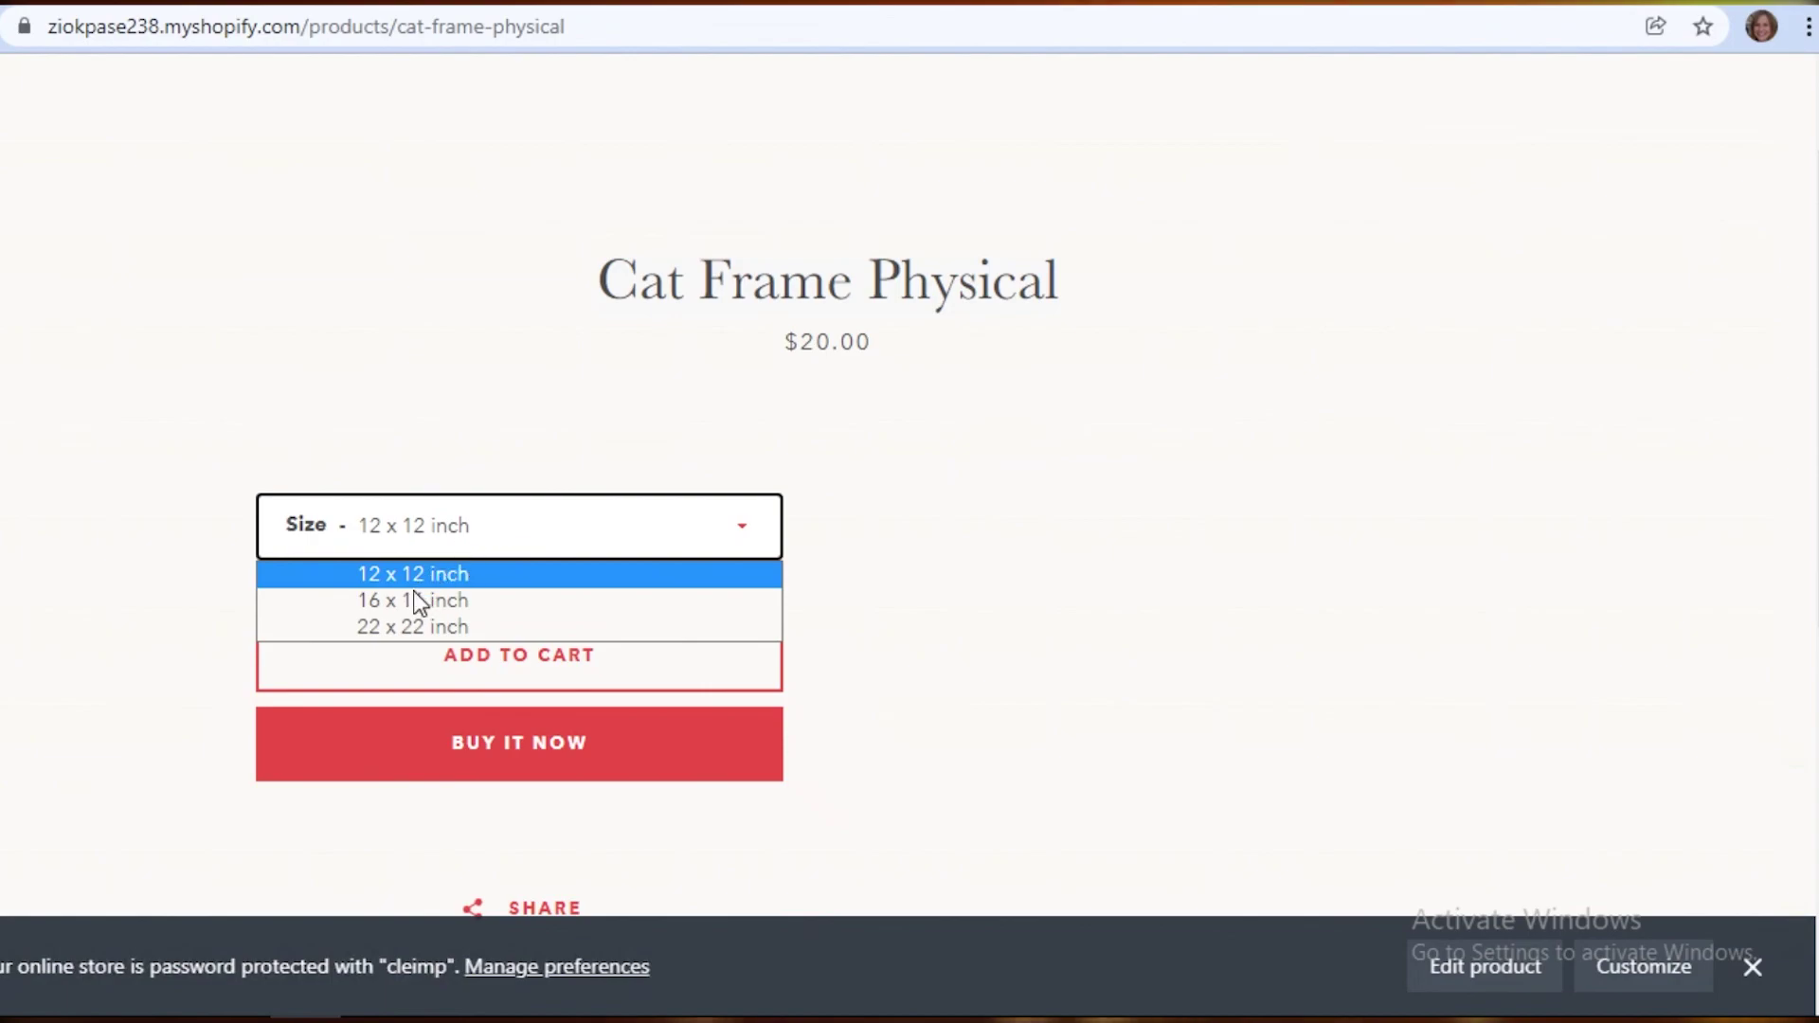
pyautogui.click(1080, 535)
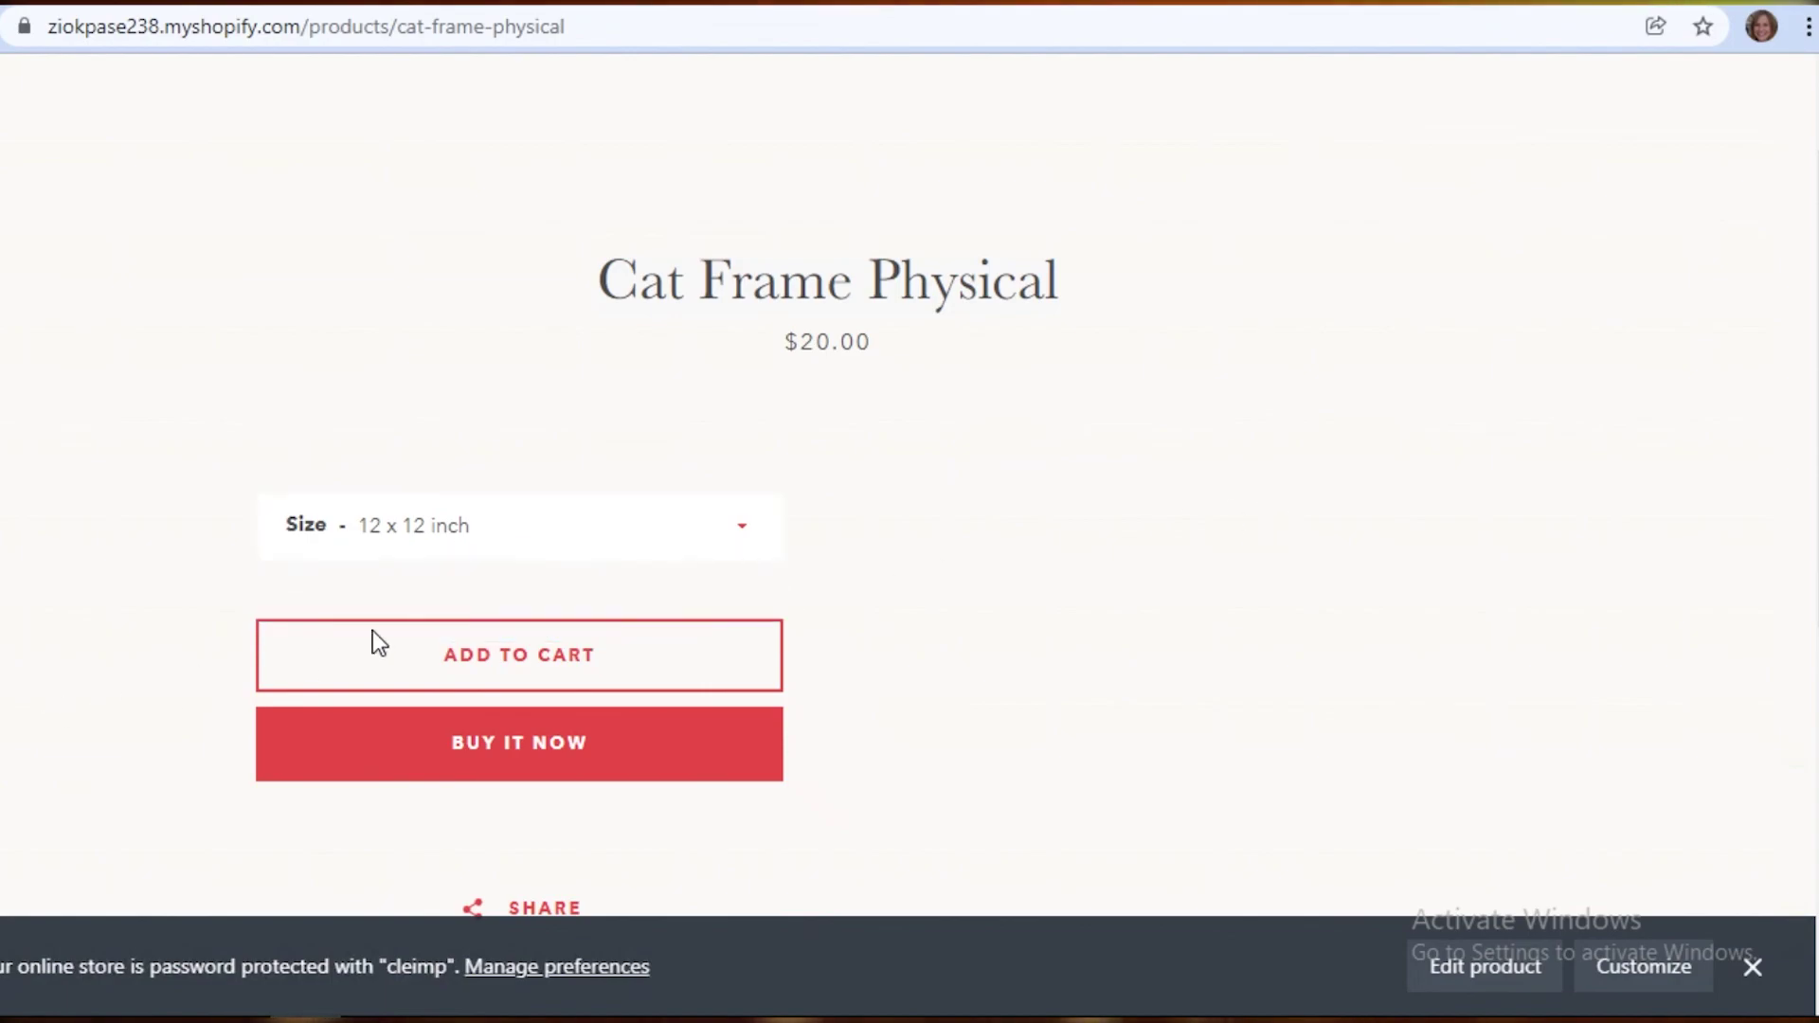
pyautogui.click(377, 549)
pyautogui.click(365, 597)
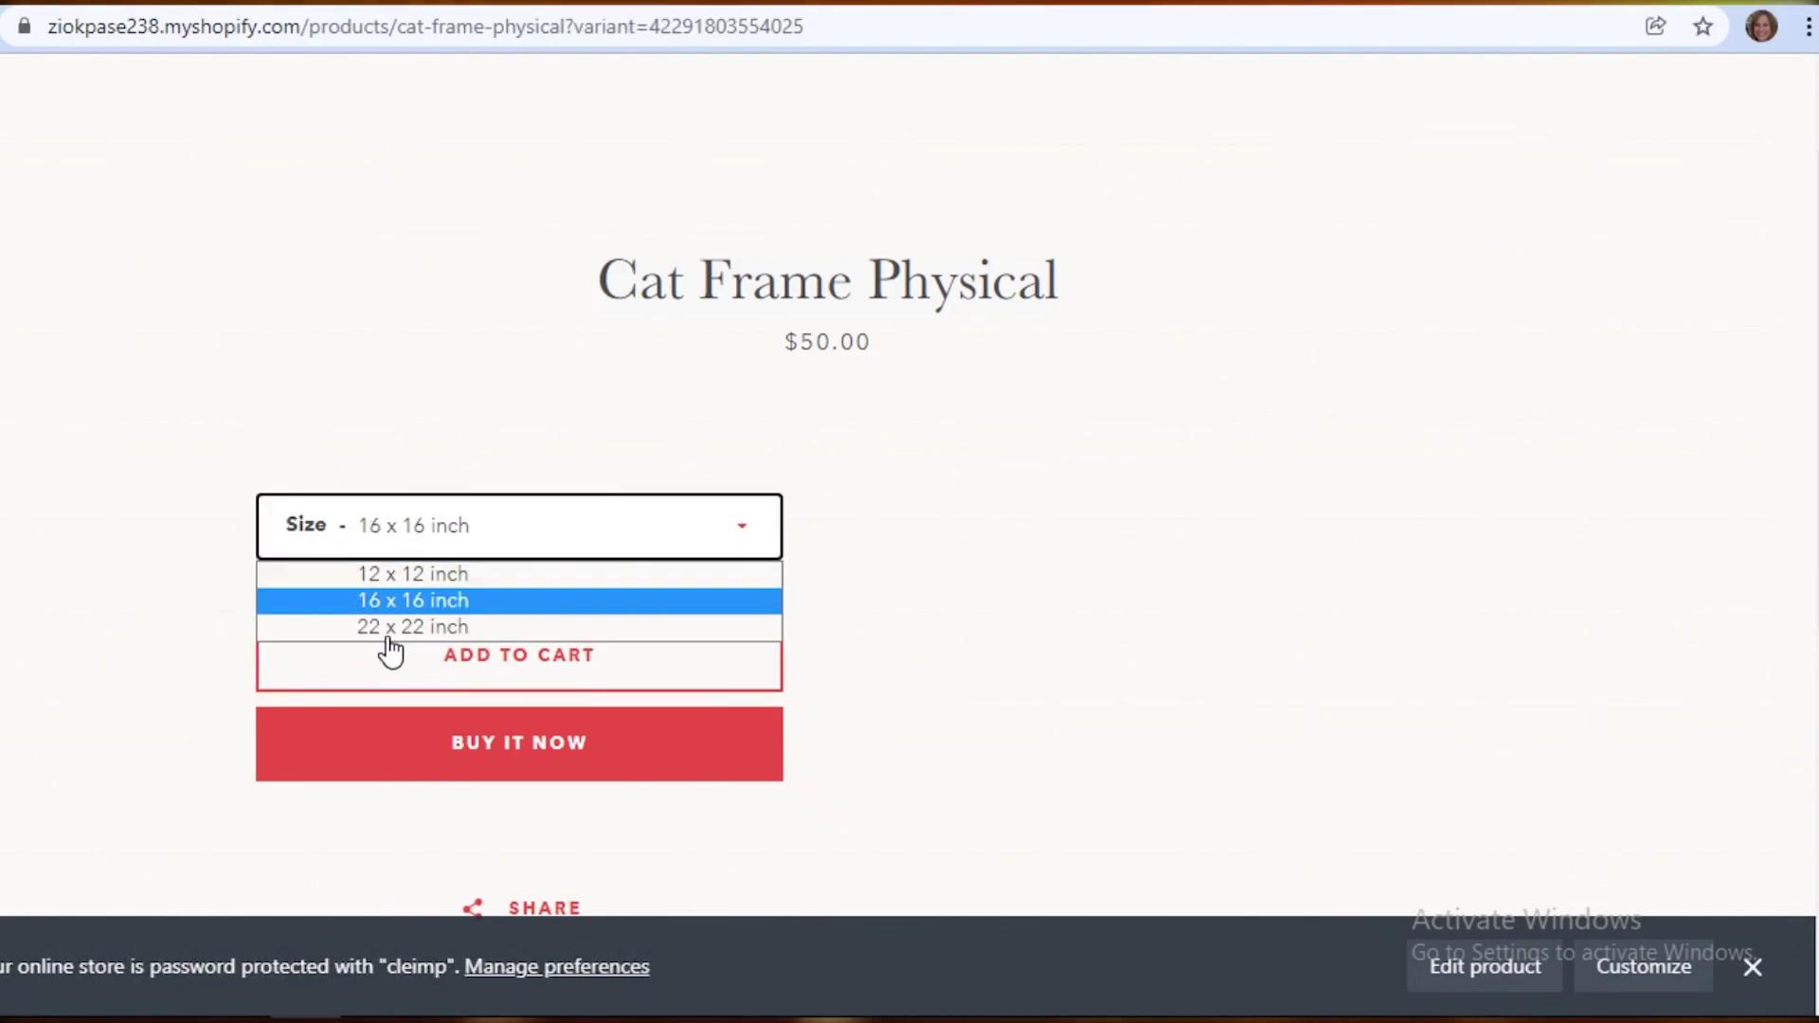
pyautogui.click(402, 622)
pyautogui.tripleClick(1099, 342)
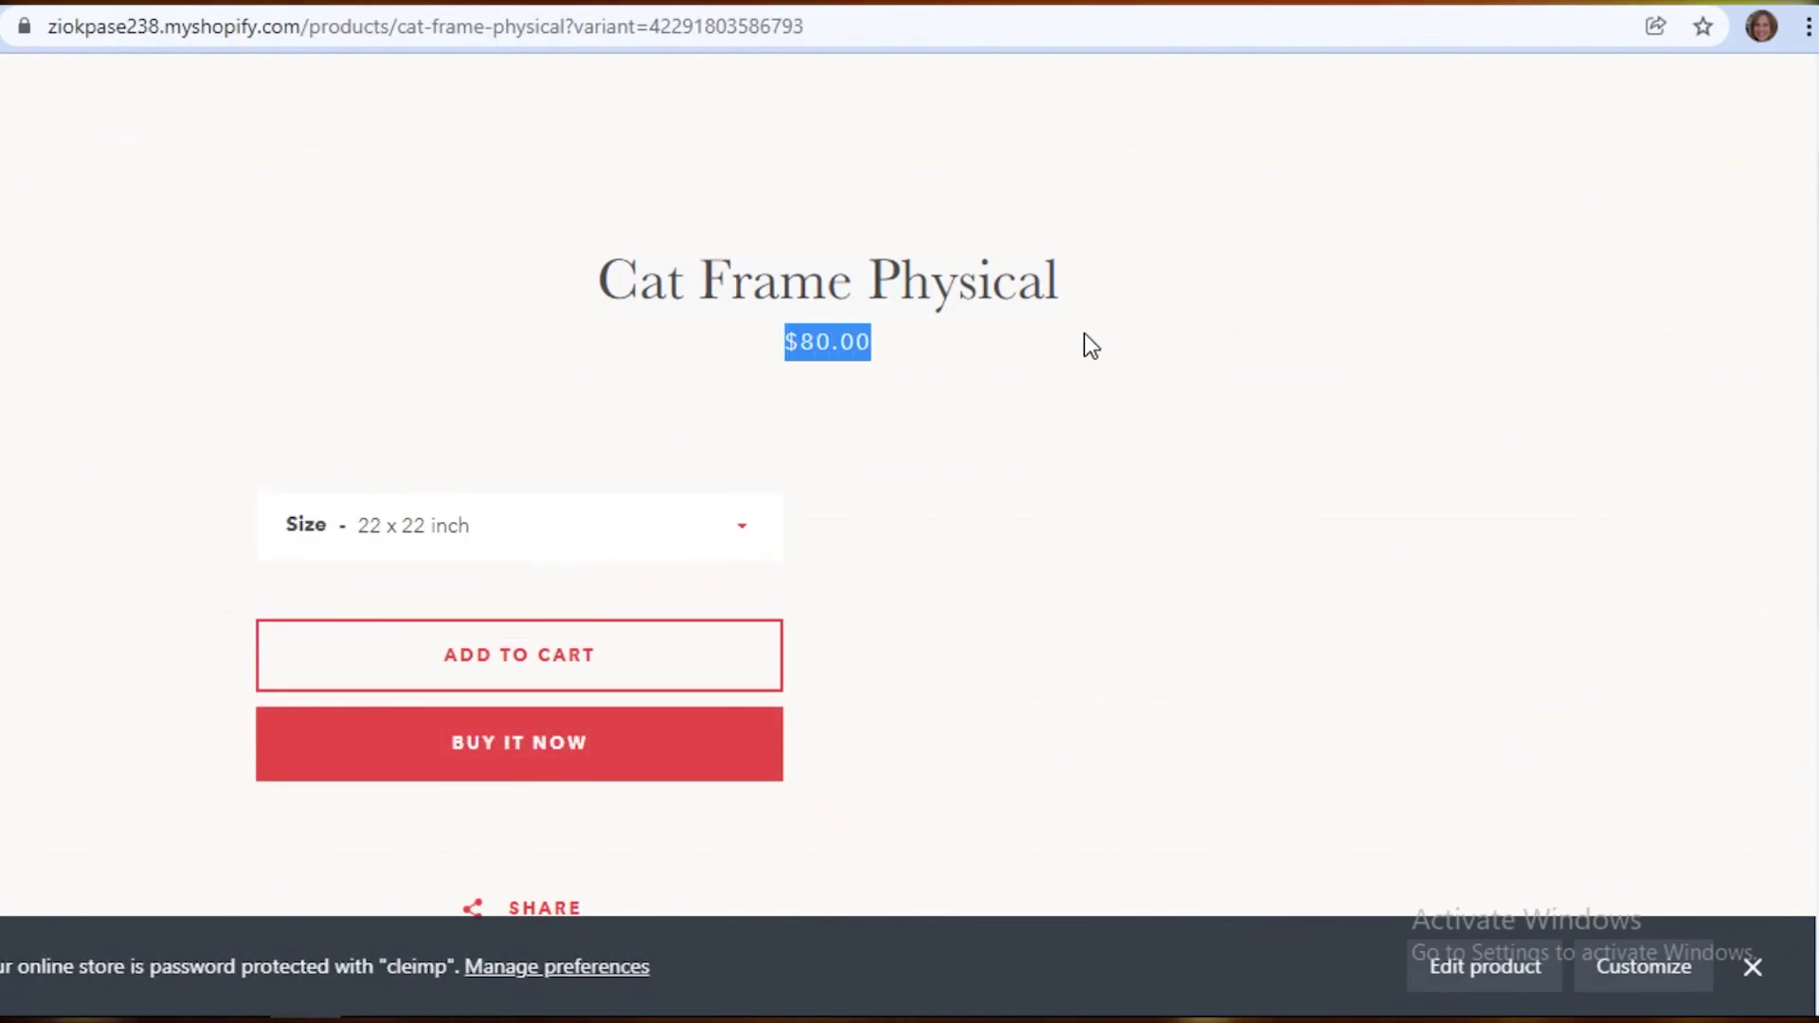